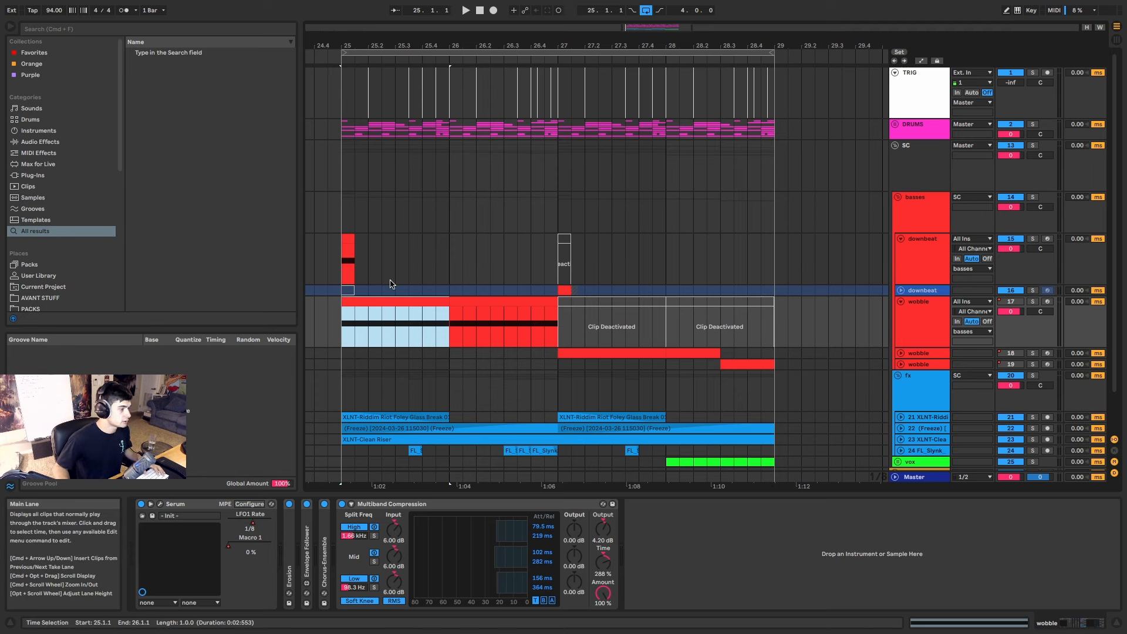
Audition the arrangement from bar 25 and fold the first downbeat track.
key(space)
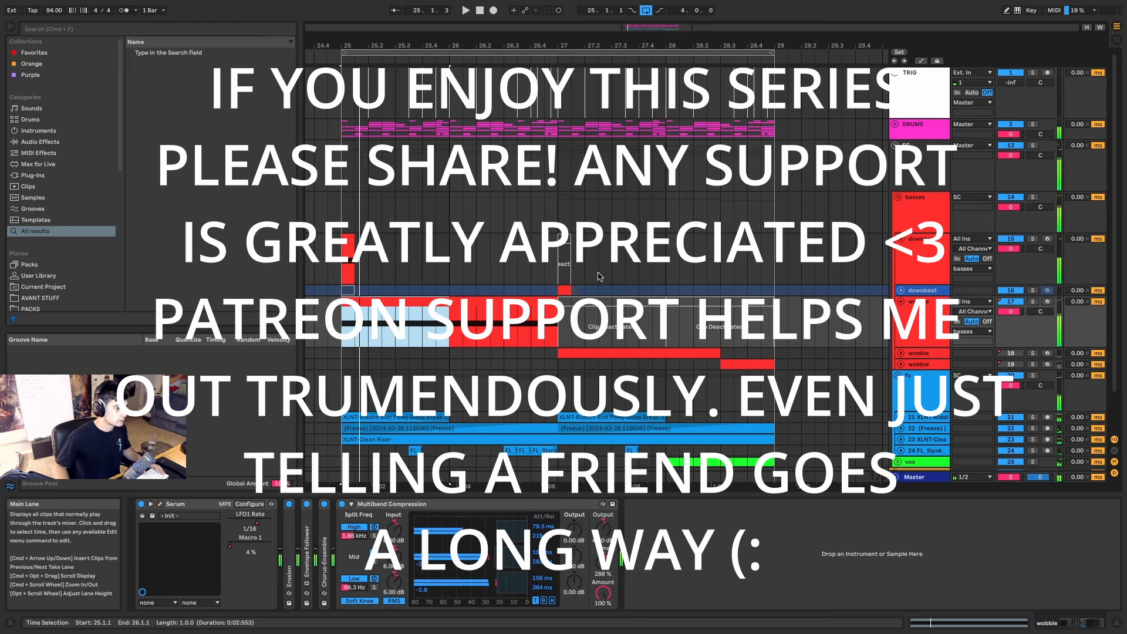
click(560, 264)
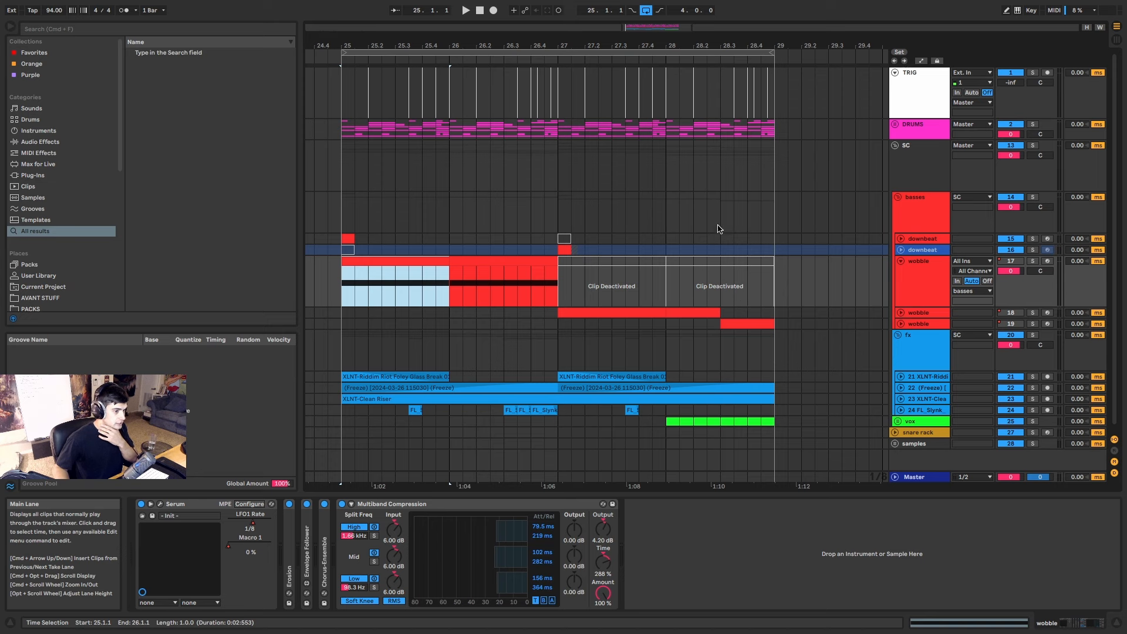
key(0)
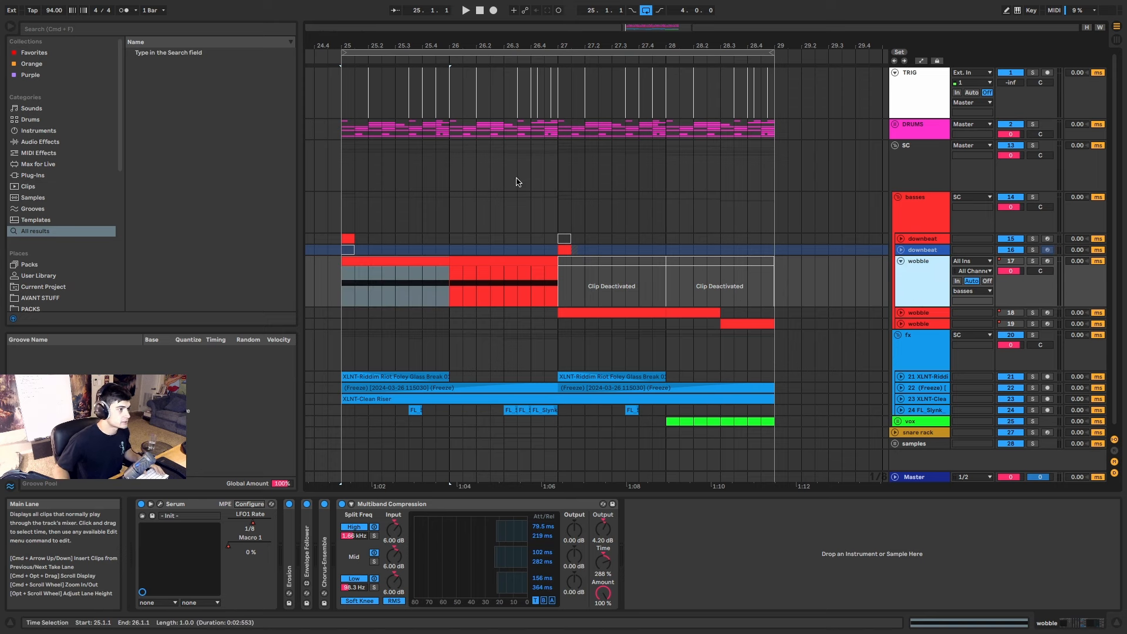
mouse_move(699, 4)
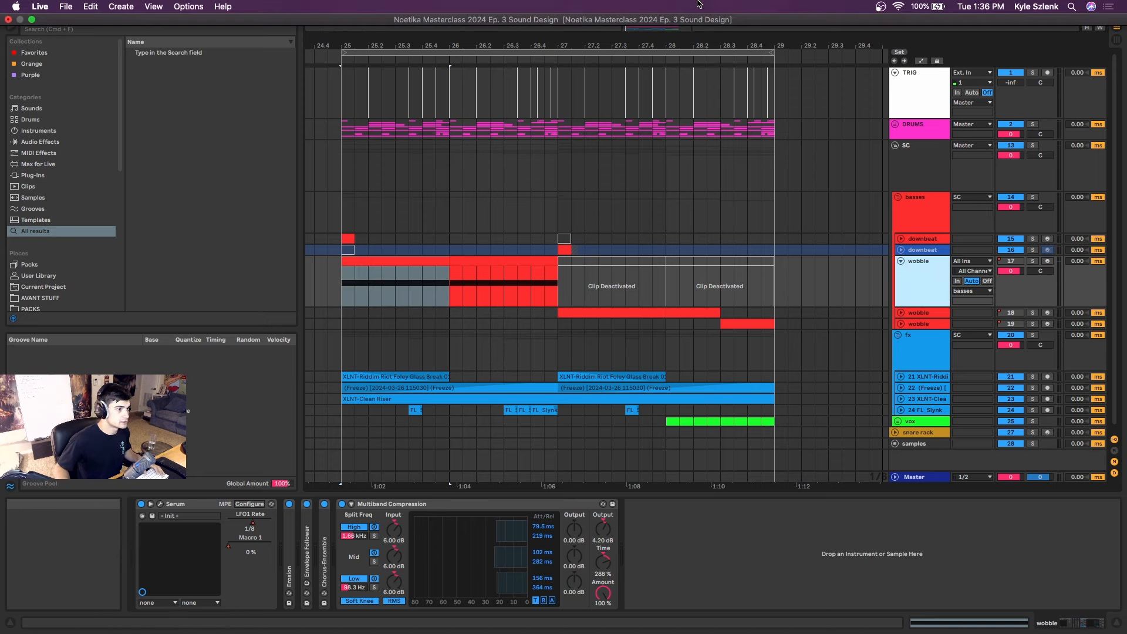
Solo the first wobble track and duplicate it together with its clips and devices.
click(406, 260)
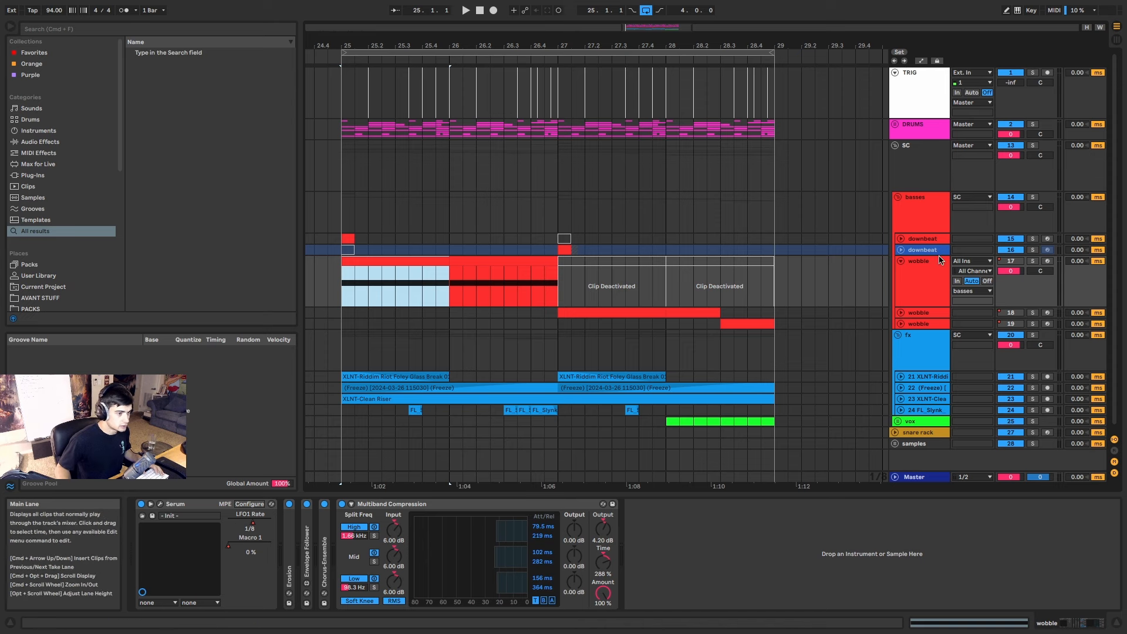
click(1032, 266)
click(1032, 263)
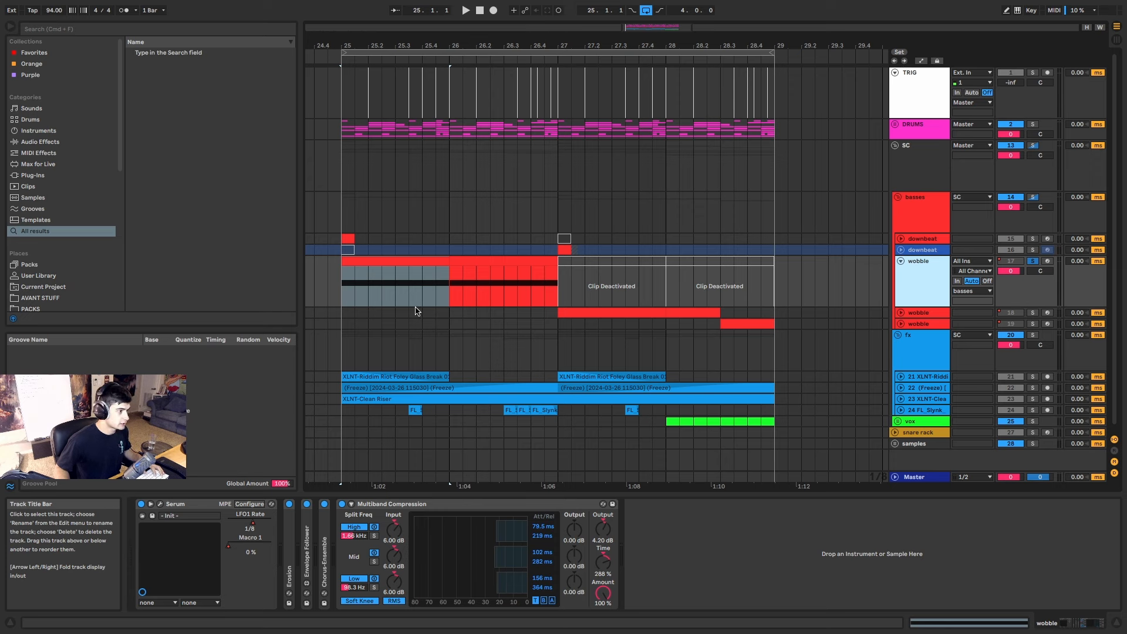
key(ctrl+d)
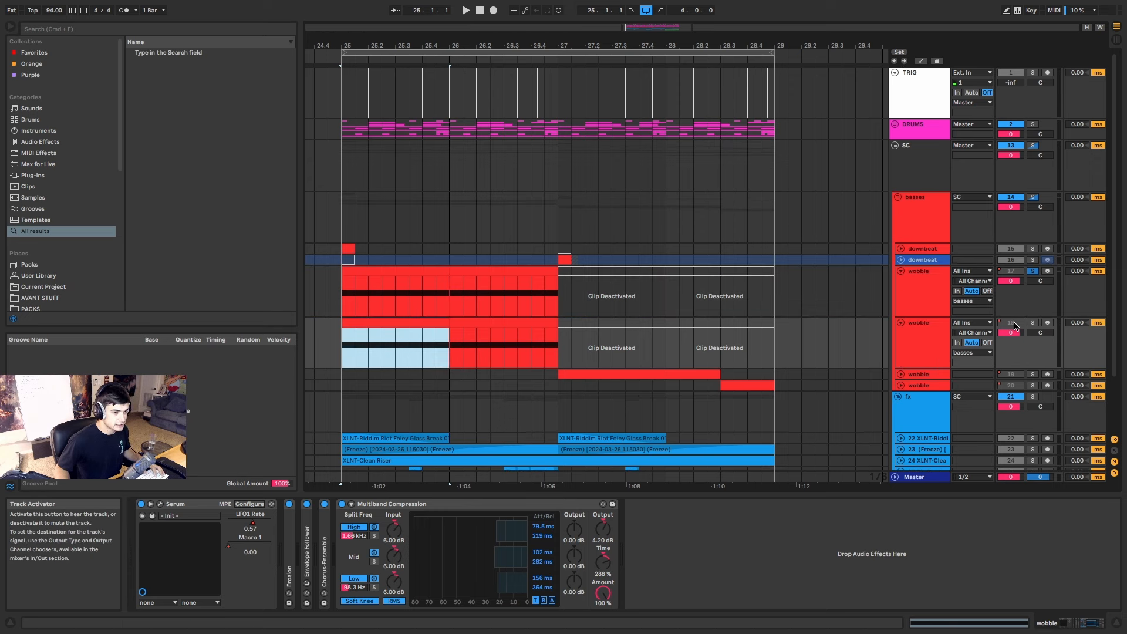
Open Serum on the duplicated wobble track, reshape LFO 1 to start at its peak and fall away, and audition it.
click(355, 344)
click(160, 503)
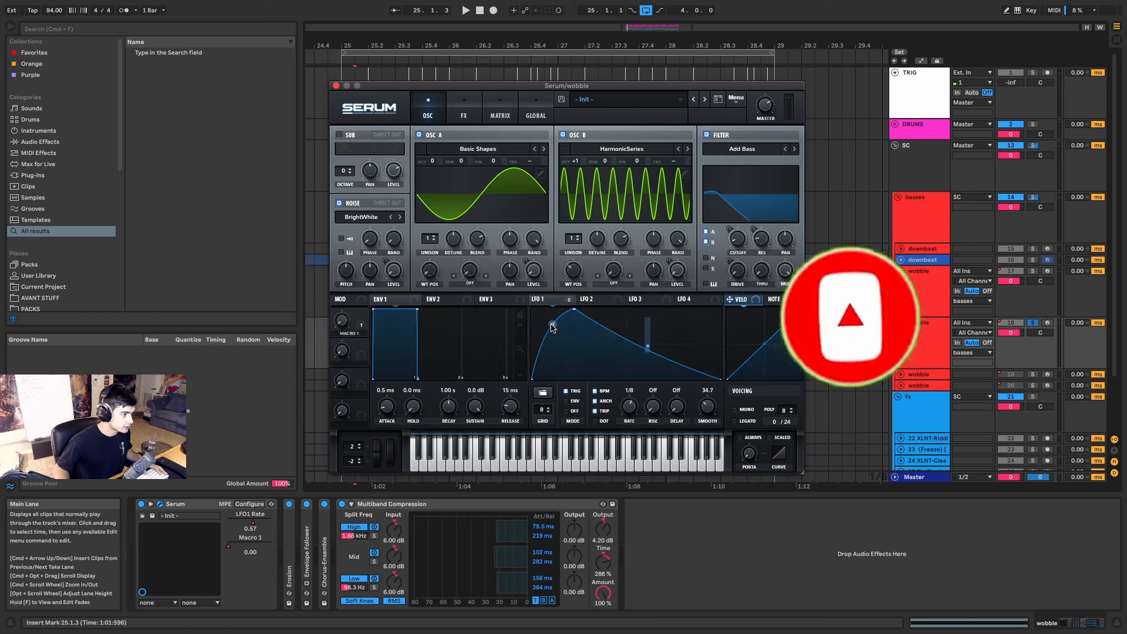
drag(576, 315, 527, 288)
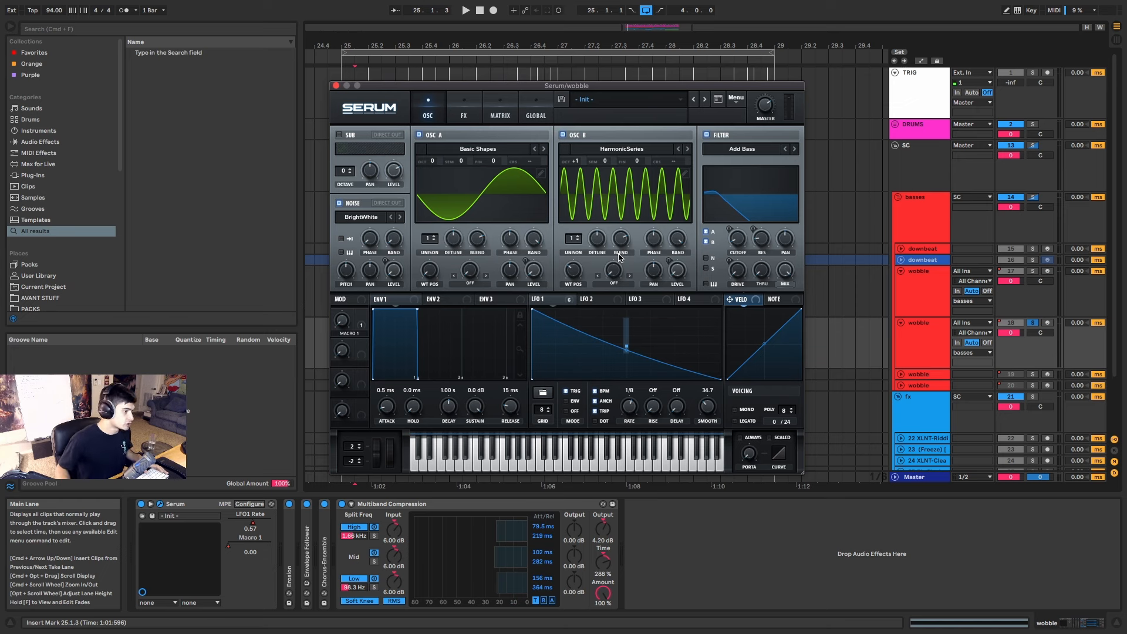
drag(533, 310, 515, 289)
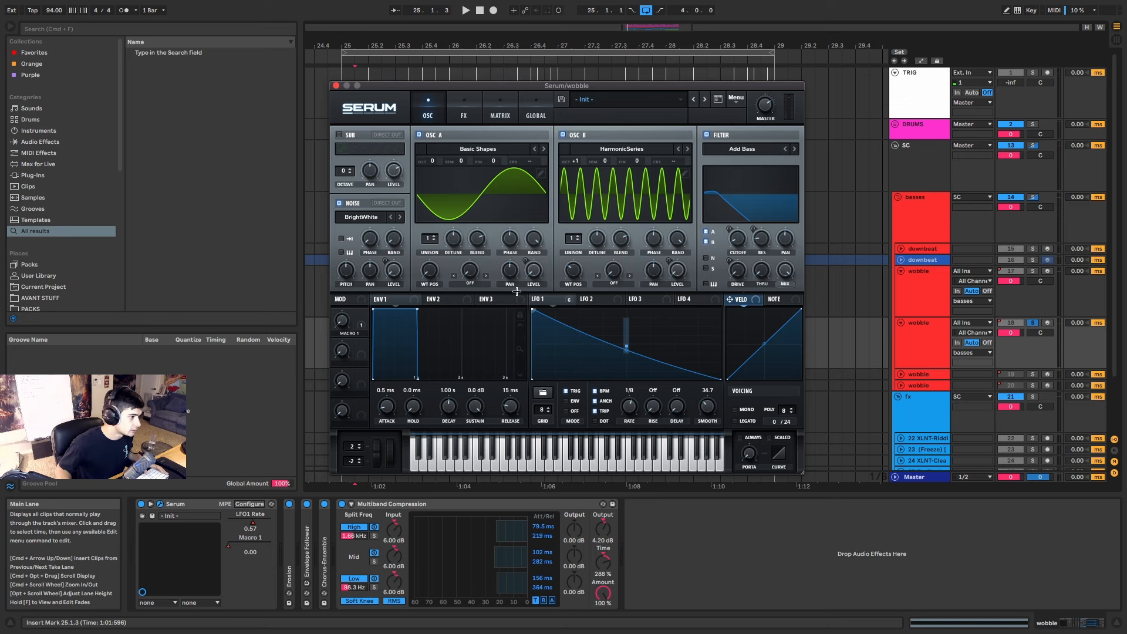
key(space)
key(space)
Add a point to LFO 1 just over a quarter along, bend the falling segment downward, and lower the point slightly.
double_click(551, 314)
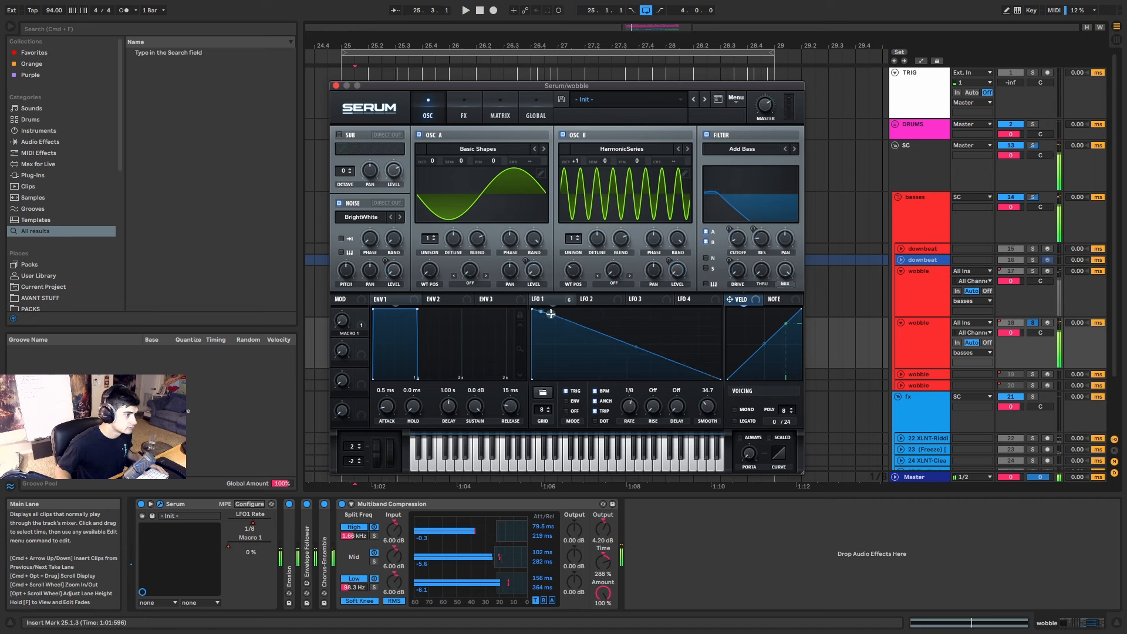
drag(551, 316, 583, 299)
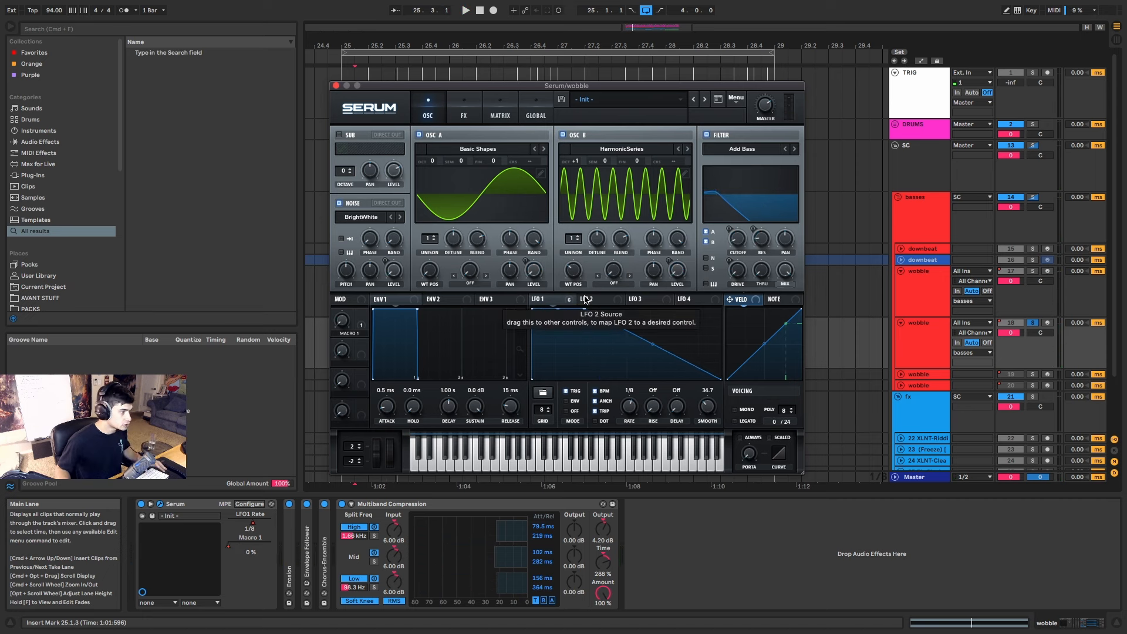
key(space)
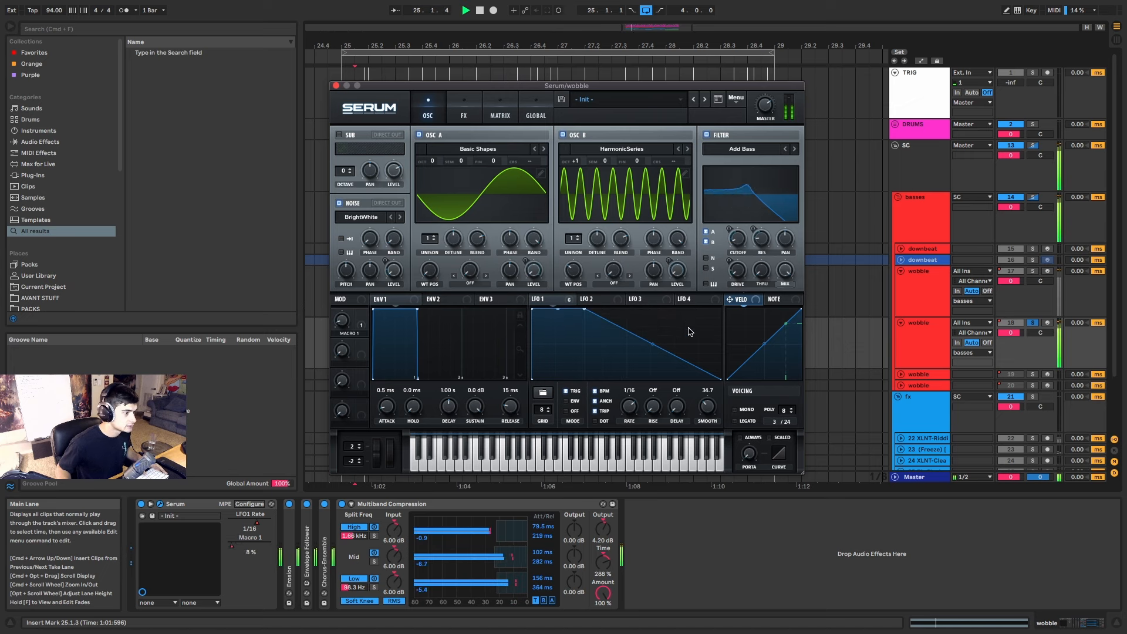
drag(653, 344, 664, 379)
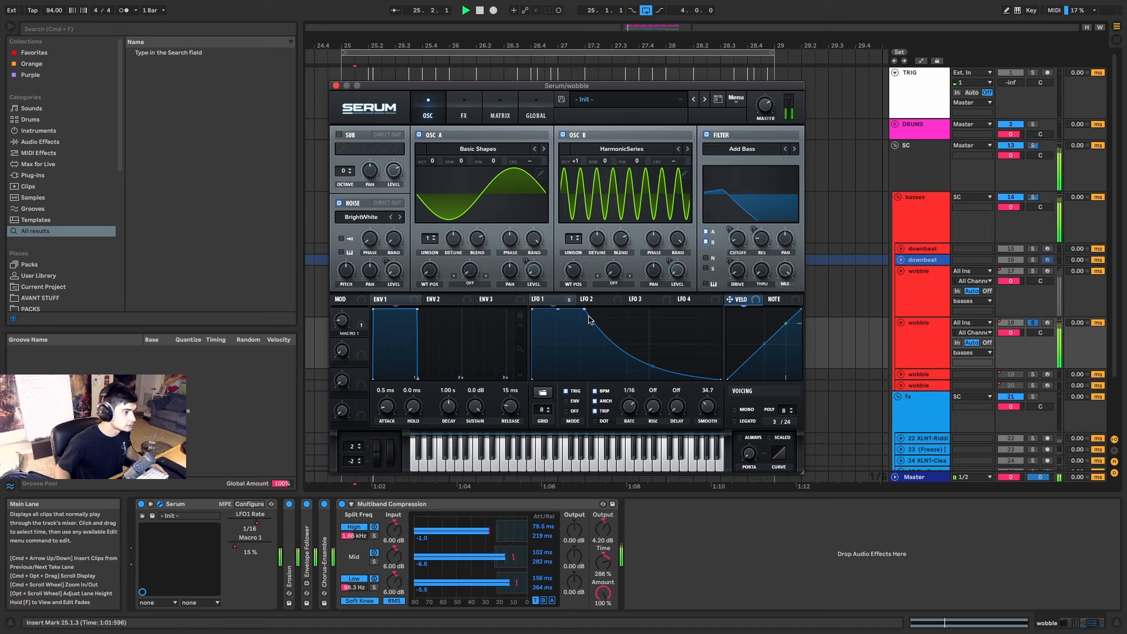
mouse_move(585, 310)
mouse_down()
mouse_move(586, 359)
mouse_move(583, 320)
mouse_up()
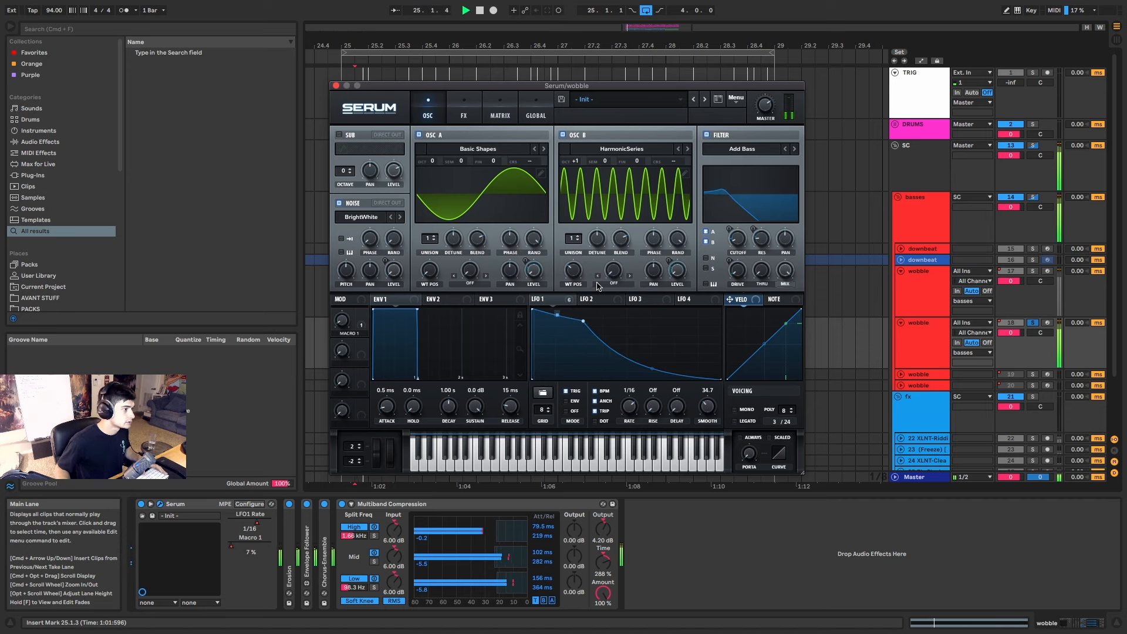
Route Env 2 to Mast.Tun in Serum's modulation matrix with a small positive amount.
mouse_move(432, 271)
mouse_down()
mouse_move(433, 245)
mouse_move(429, 271)
mouse_up()
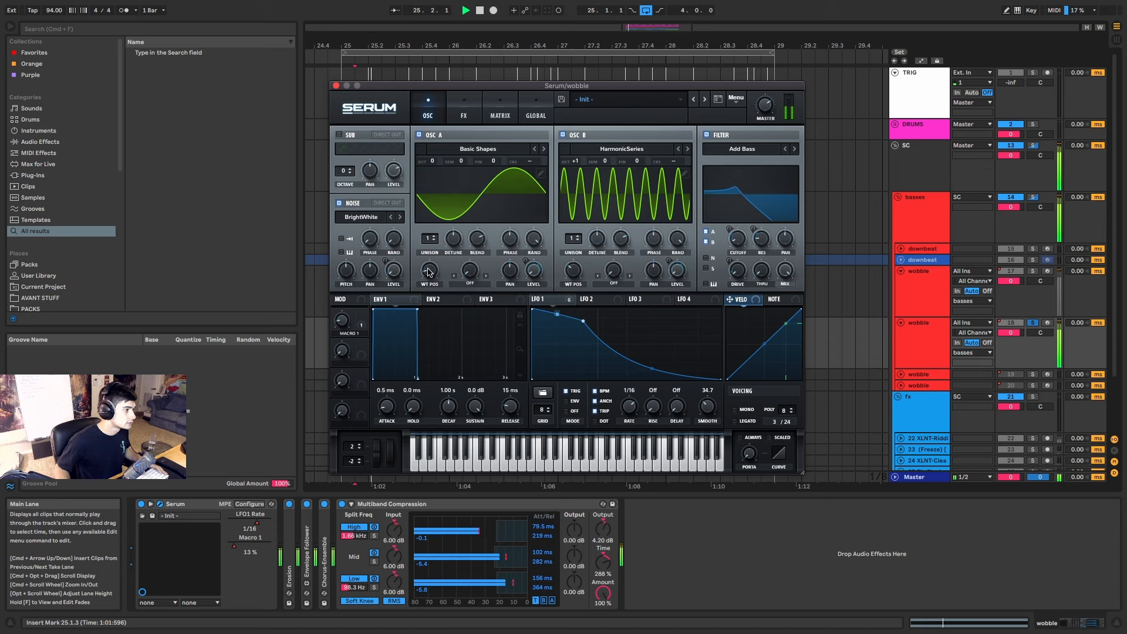
click(445, 299)
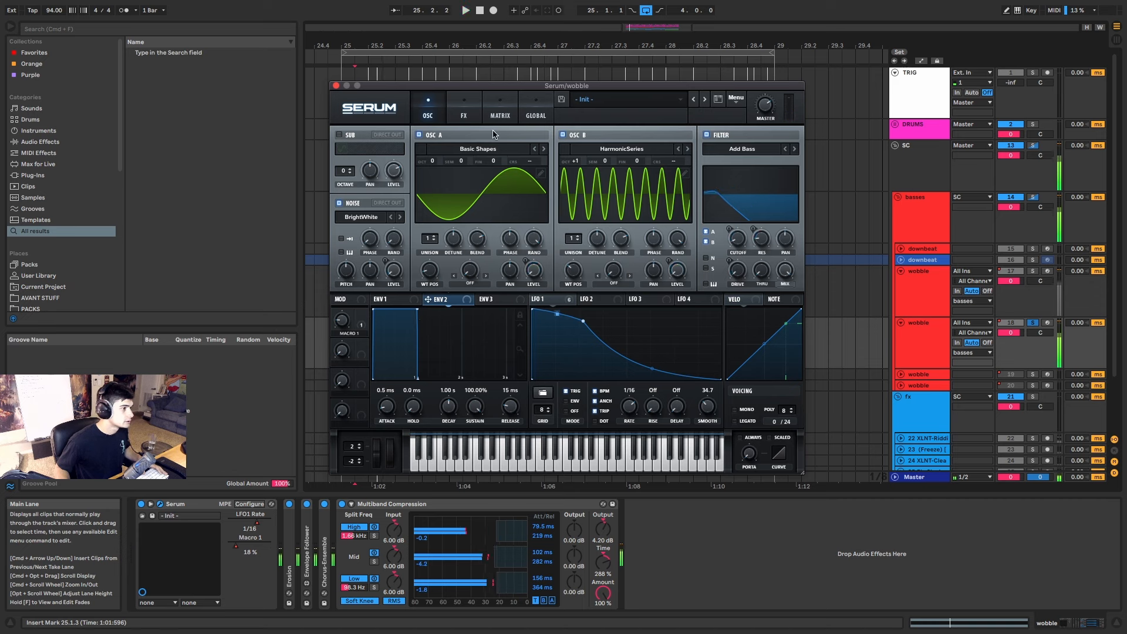
click(502, 113)
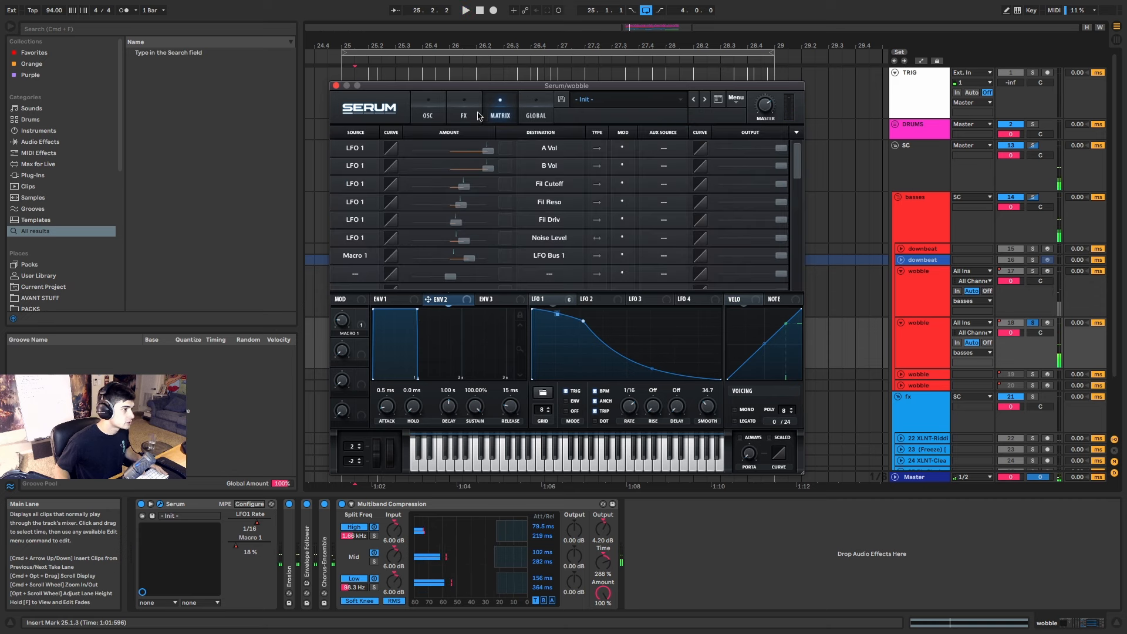
click(350, 277)
click(360, 318)
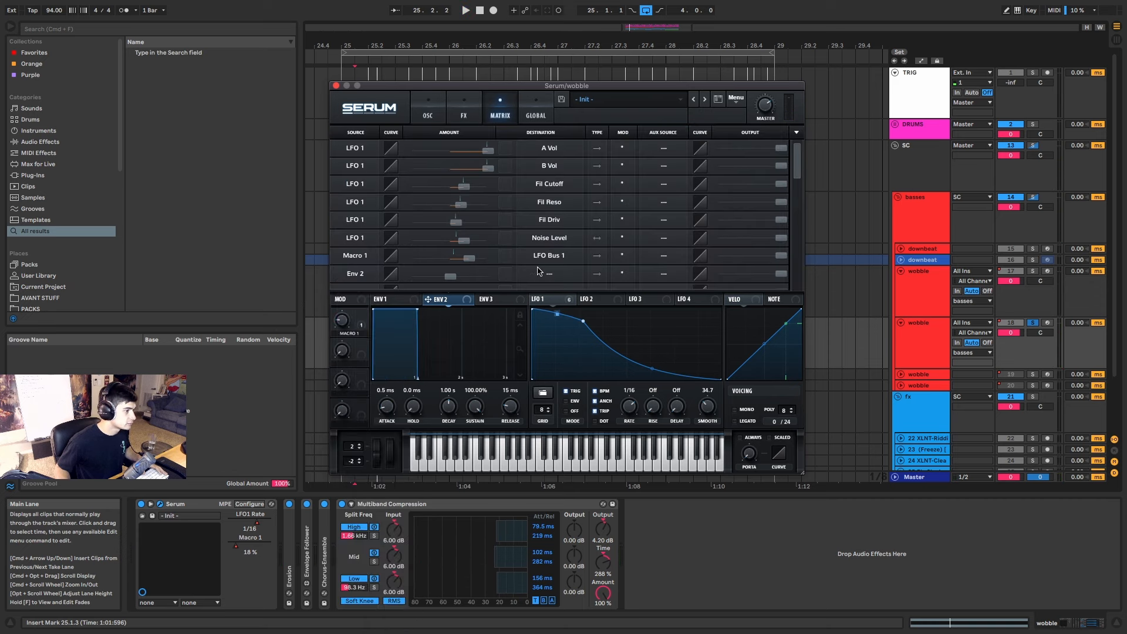
click(540, 272)
mouse_move(563, 333)
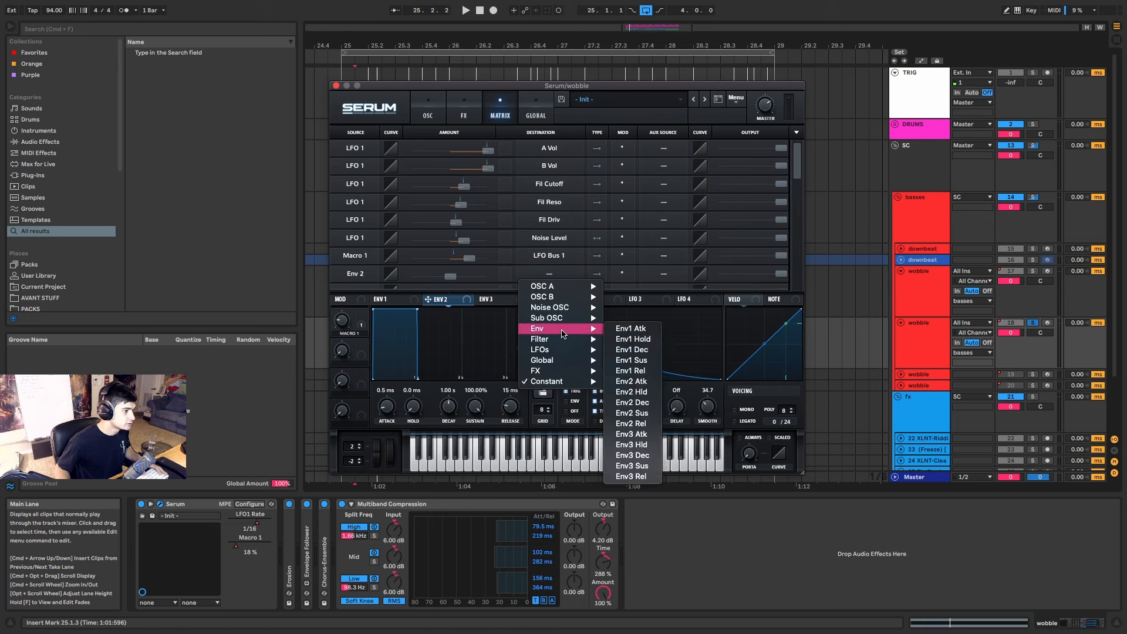
mouse_move(565, 360)
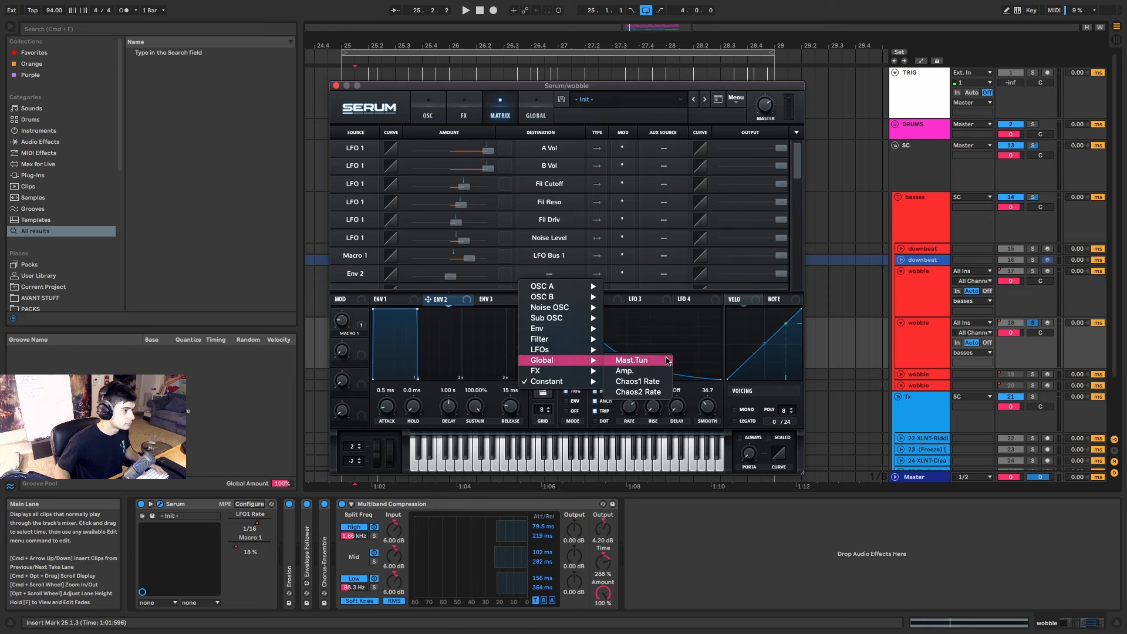
click(668, 361)
drag(448, 277, 448, 282)
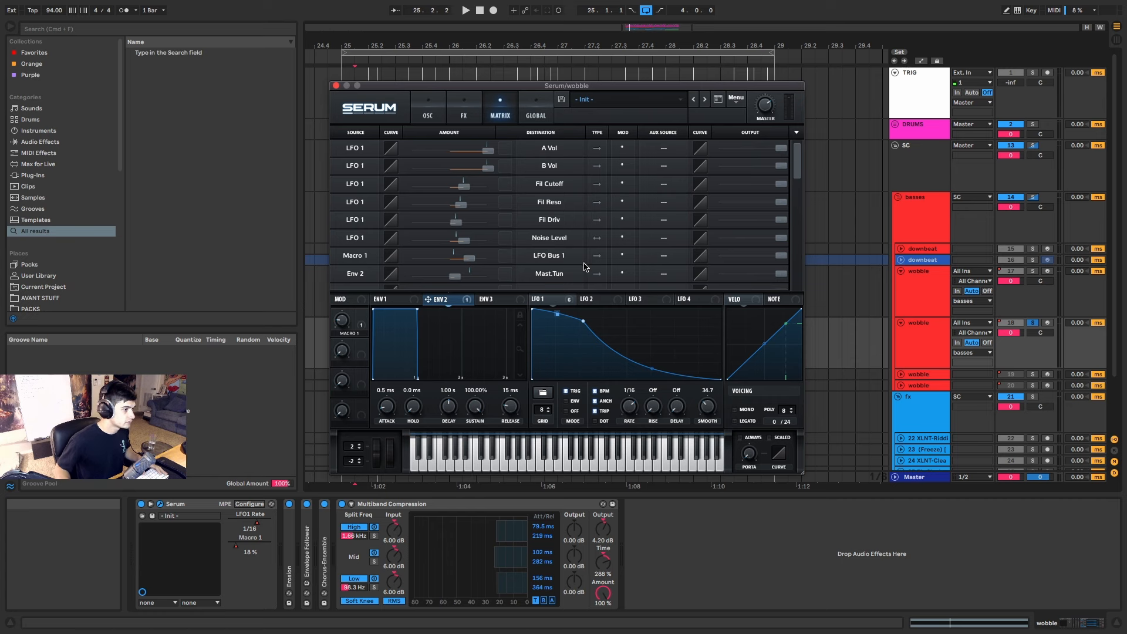
Shape Env 2 into a short pluck with 0% sustain and a 227 ms decay while auditioning the loop.
key(space)
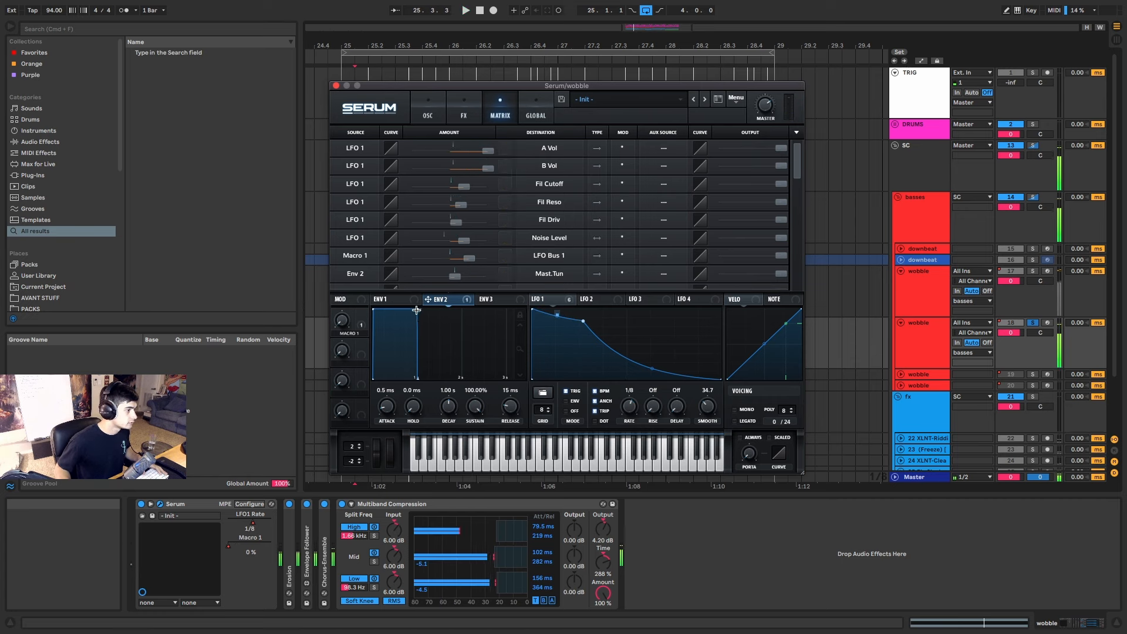
drag(416, 309, 383, 379)
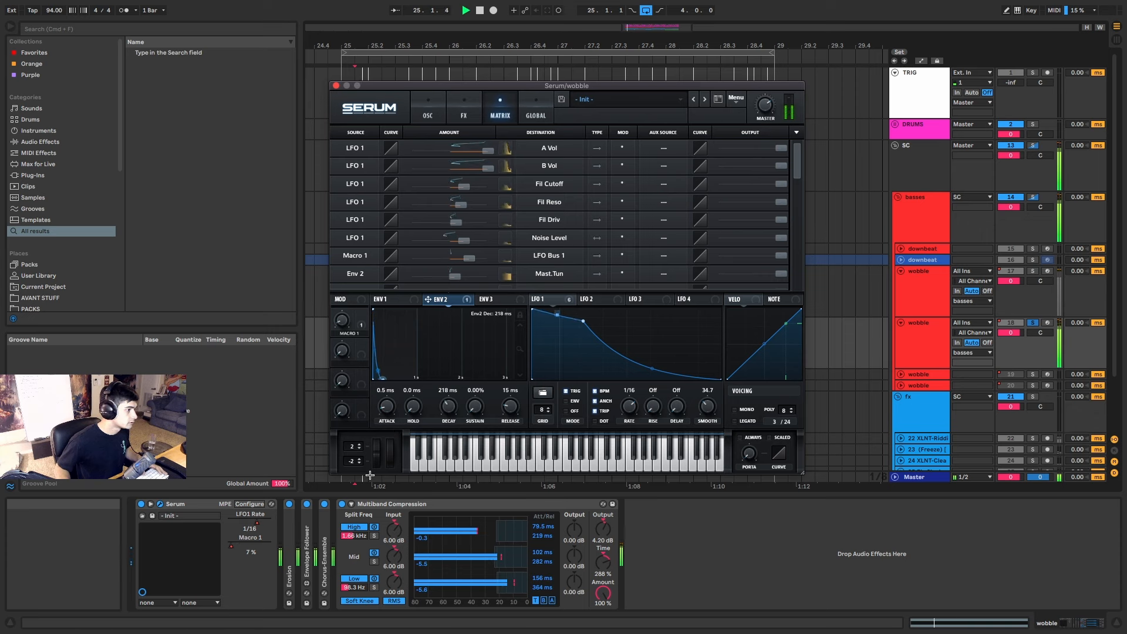
drag(370, 475, 371, 550)
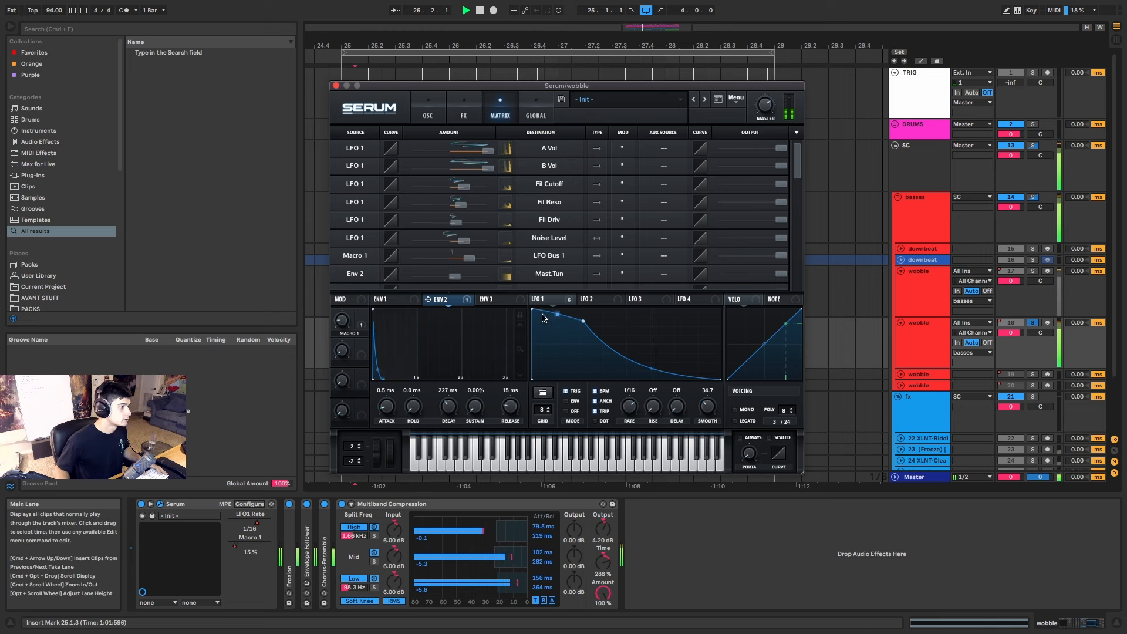
Adjust the Add Bass filter's cutoff and oscillator A's wavetable position while auditioning the loop.
click(431, 109)
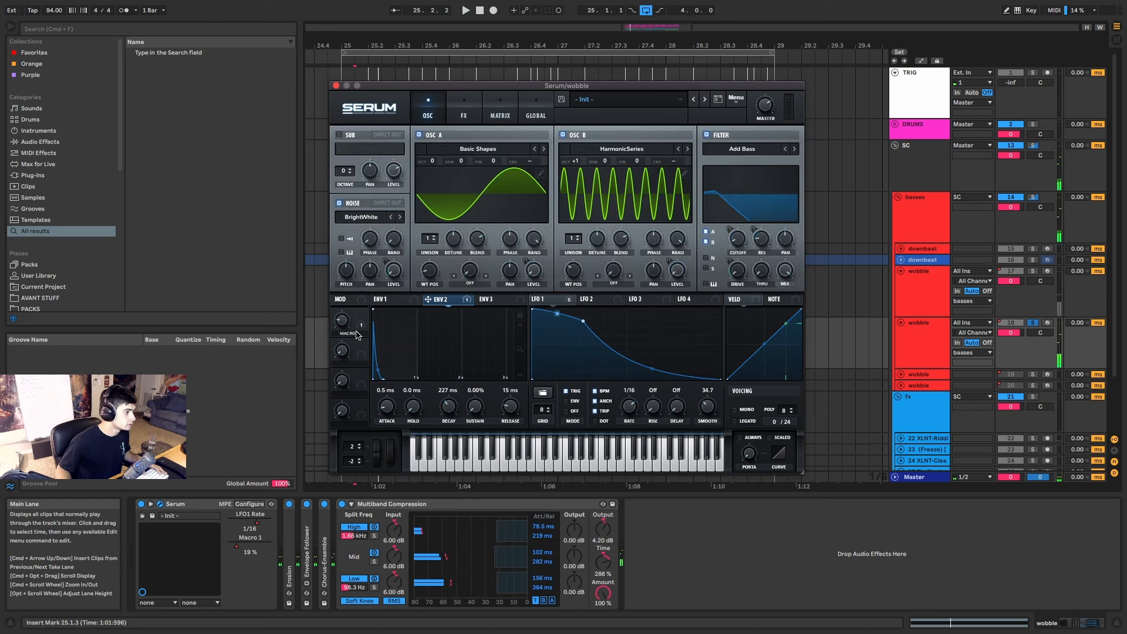
key(space)
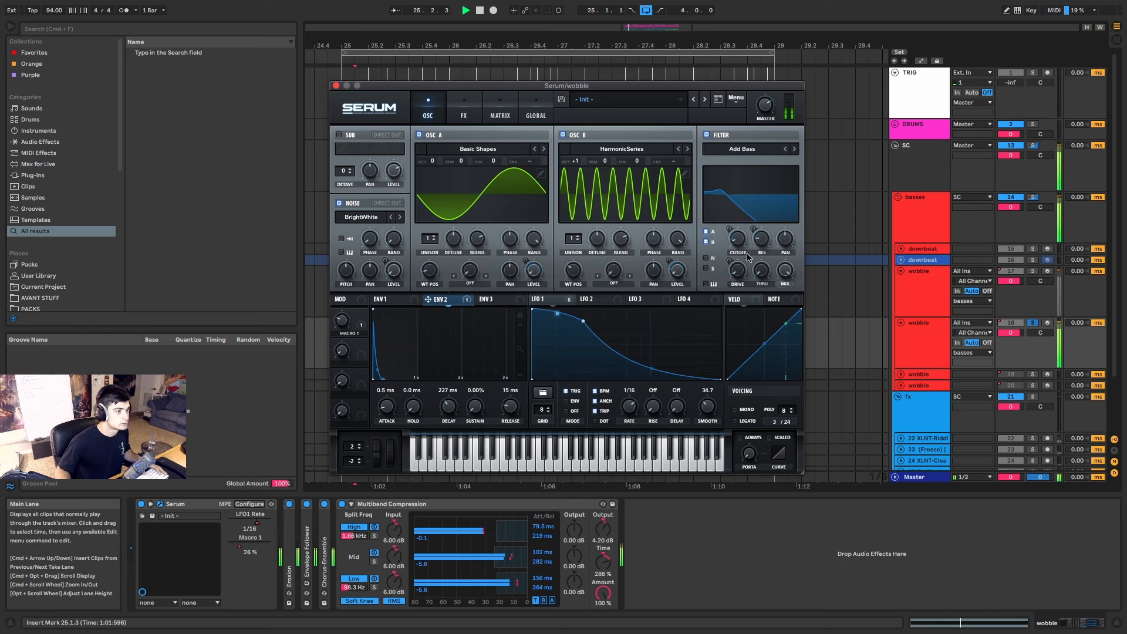
mouse_move(739, 245)
mouse_down()
mouse_move(740, 210)
mouse_move(738, 231)
mouse_up()
key(space)
key(space)
key(space)
key(space)
key(space)
key(space)
key(space)
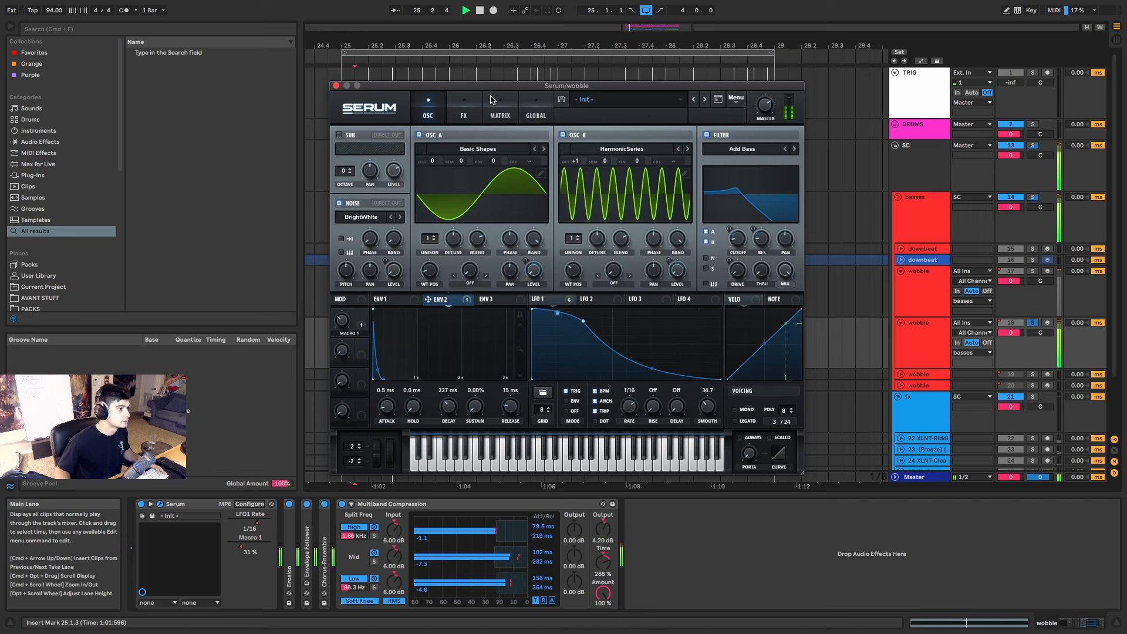
mouse_move(433, 280)
mouse_down()
mouse_move(443, 251)
mouse_move(436, 289)
mouse_up()
Fine-tune the middle point of LFO 1 and enable Serum's compressor effect with Multiband on.
click(453, 112)
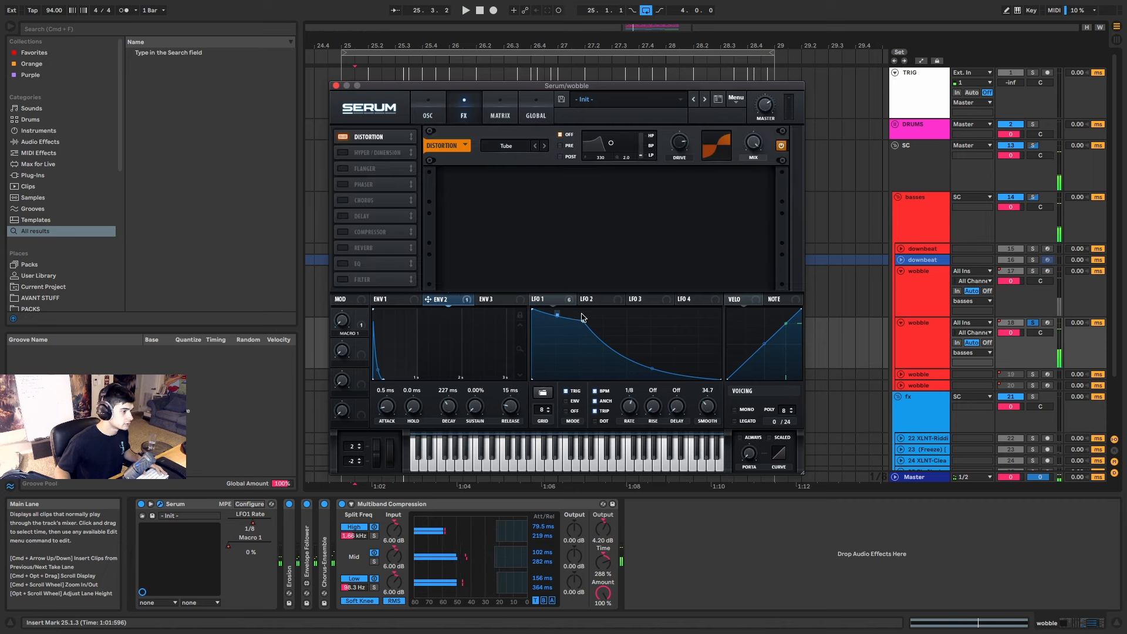
drag(582, 324, 577, 311)
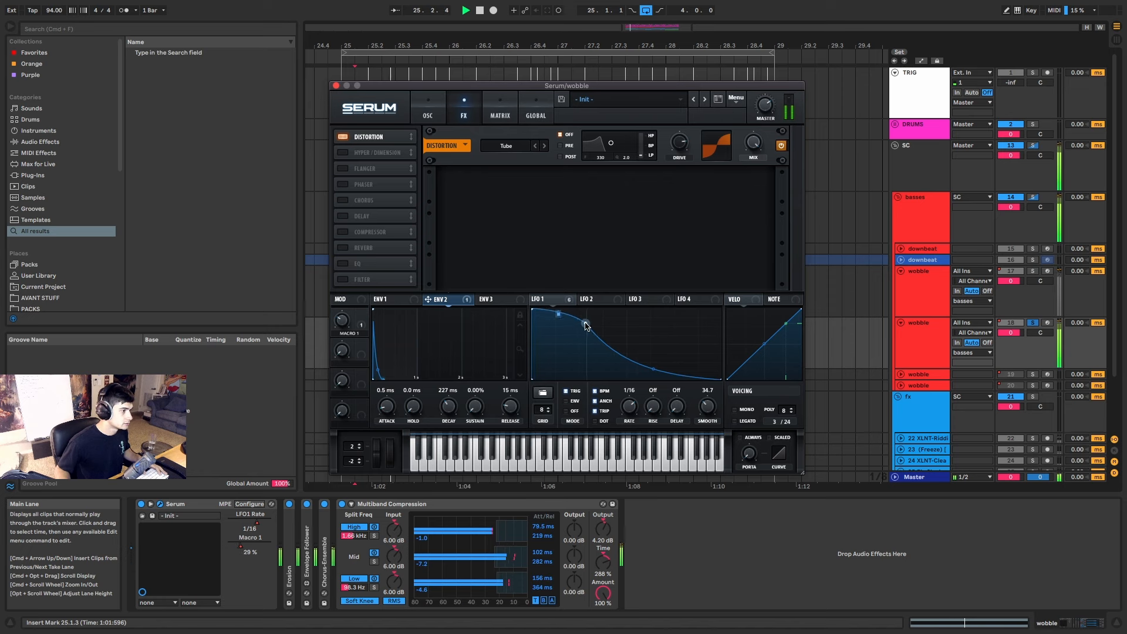
click(348, 230)
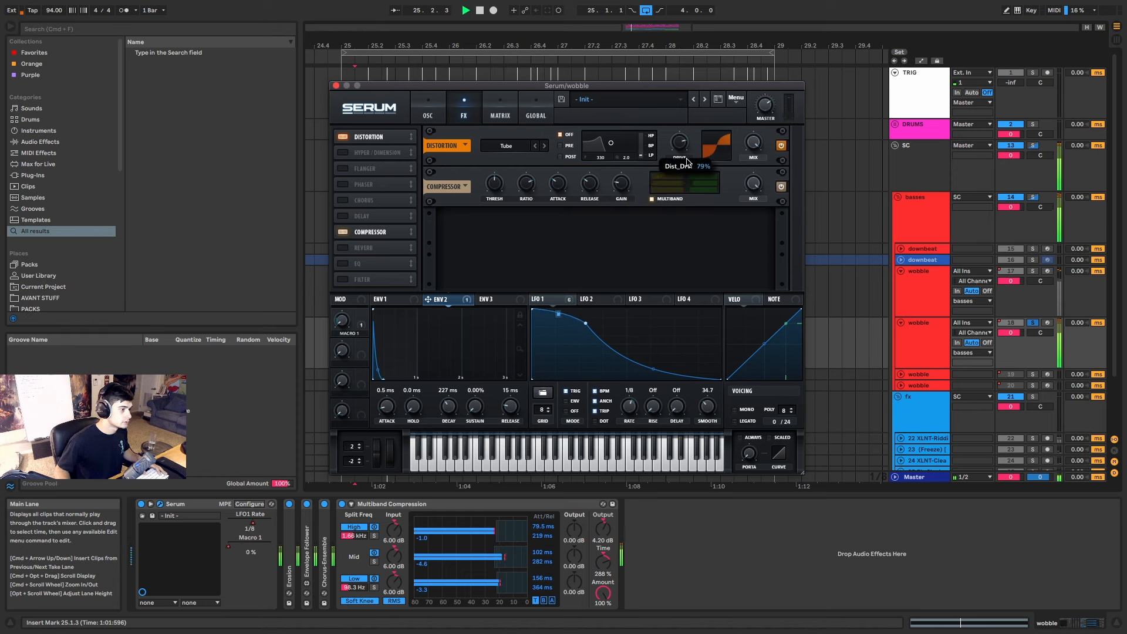
key(space)
Route LFO 1 to the distortion's filter frequency, set the filter to Pre, and adjust its frequency and the drive while auditioning.
drag(536, 299, 598, 158)
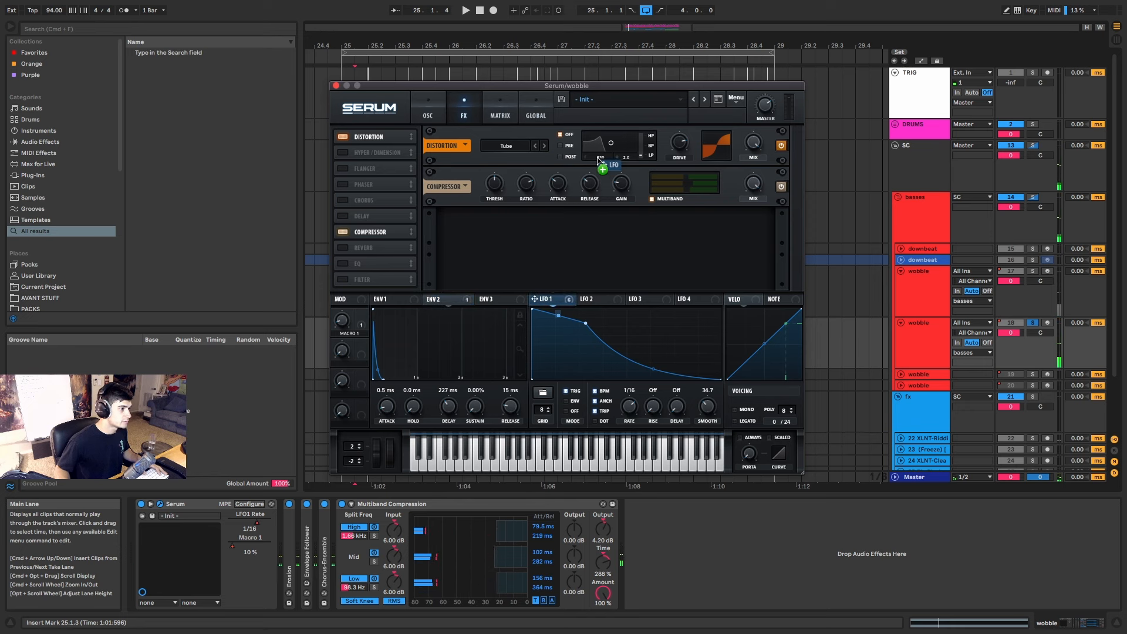
click(562, 146)
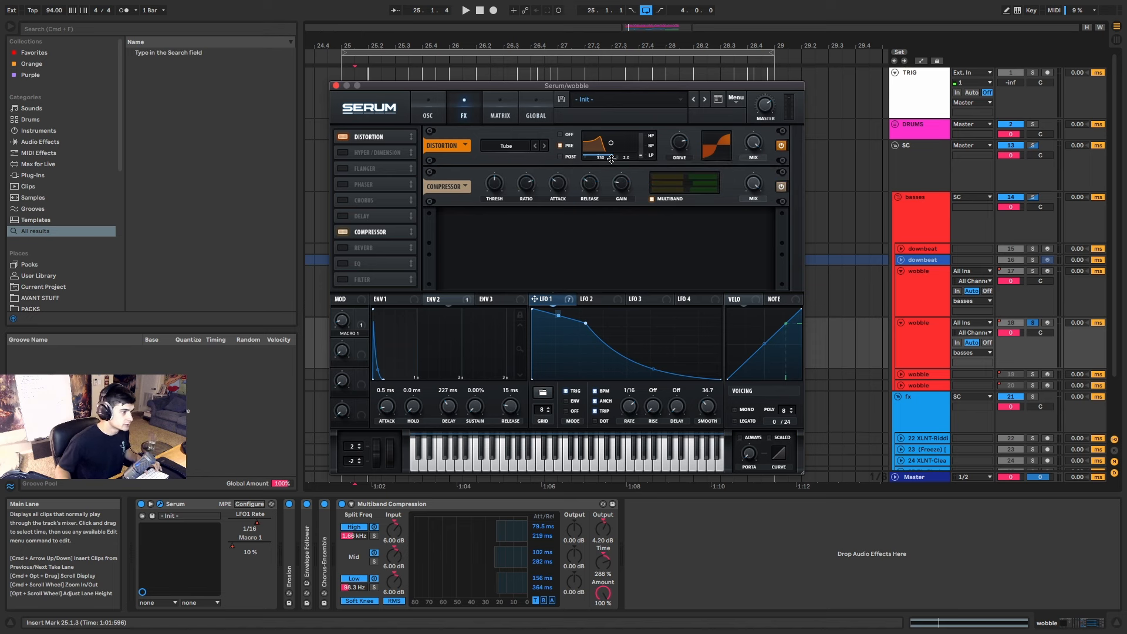
key(space)
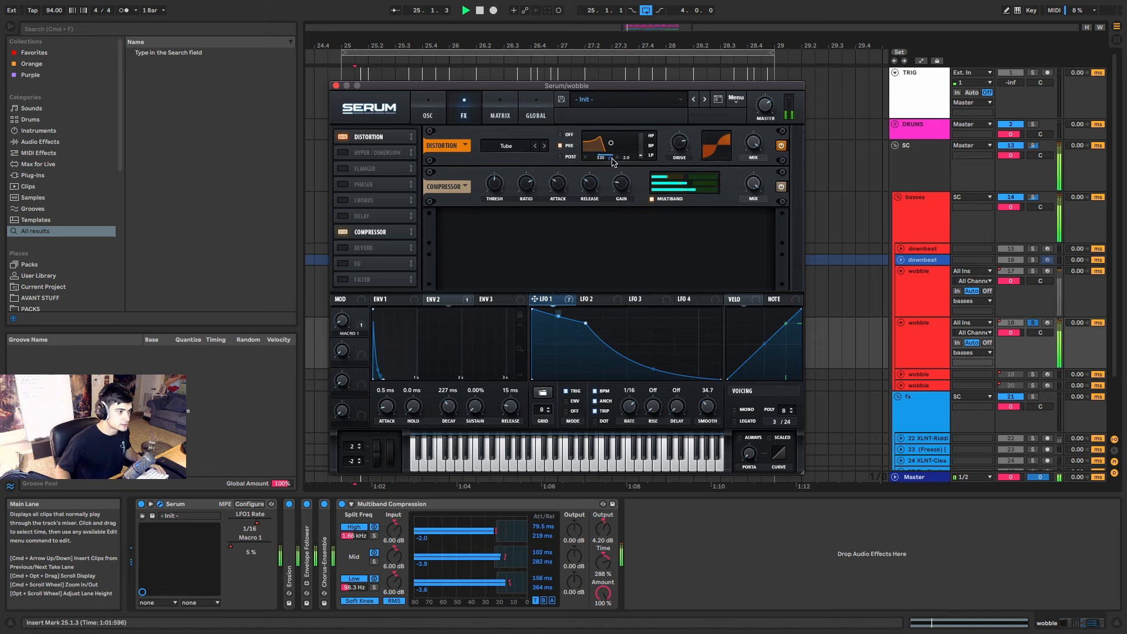
drag(612, 157, 600, 181)
drag(679, 143, 667, 195)
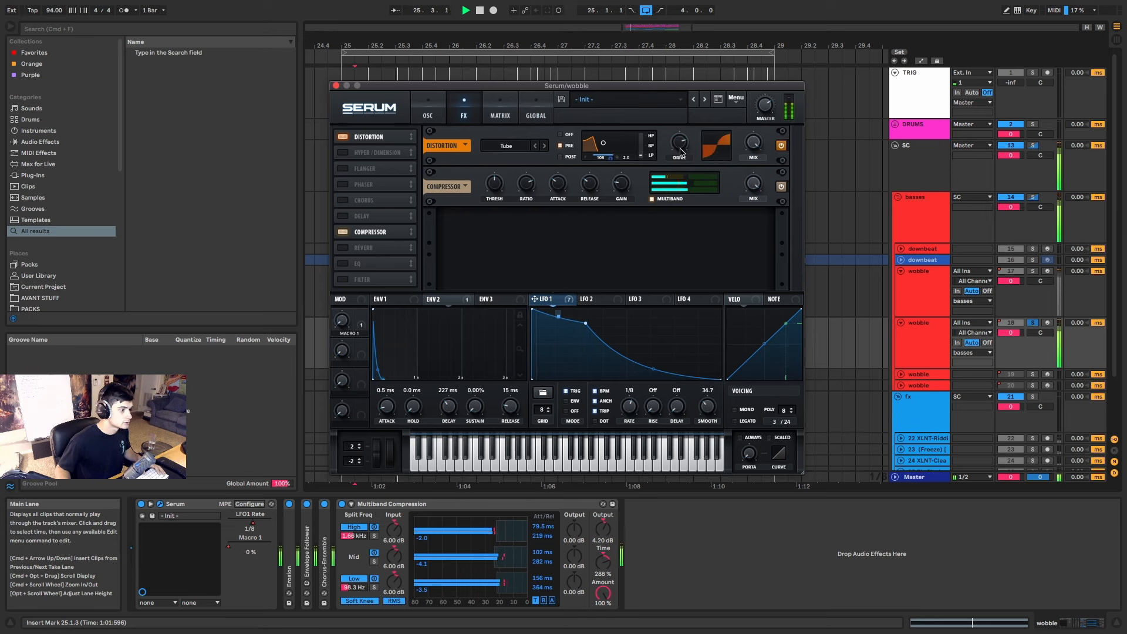
Lower the starting point of LFO 1 slightly while auditioning the loop, and close the Serum window.
drag(540, 306, 534, 330)
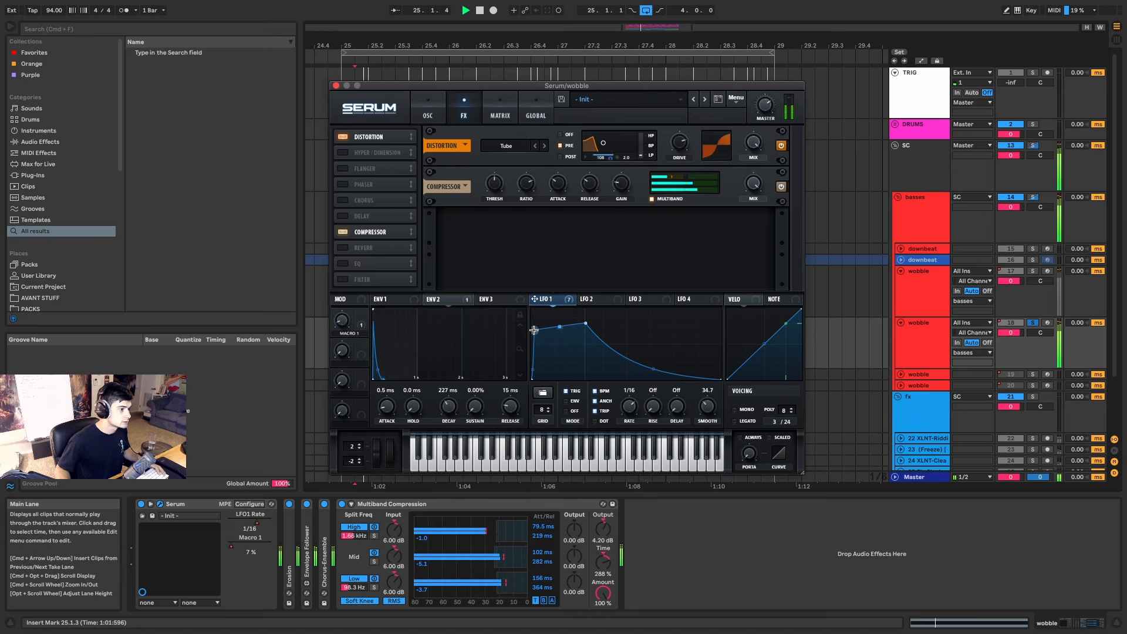
click(428, 111)
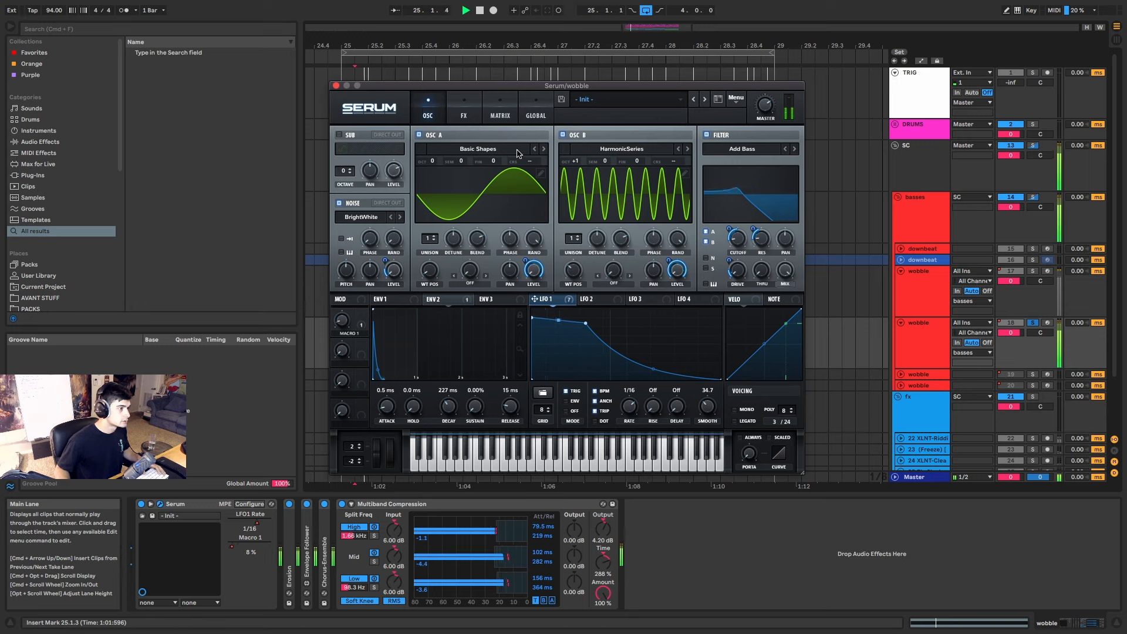
click(336, 85)
Duplicate the second wobble track, taking solo off the original and soloing the copy.
click(928, 351)
click(1033, 324)
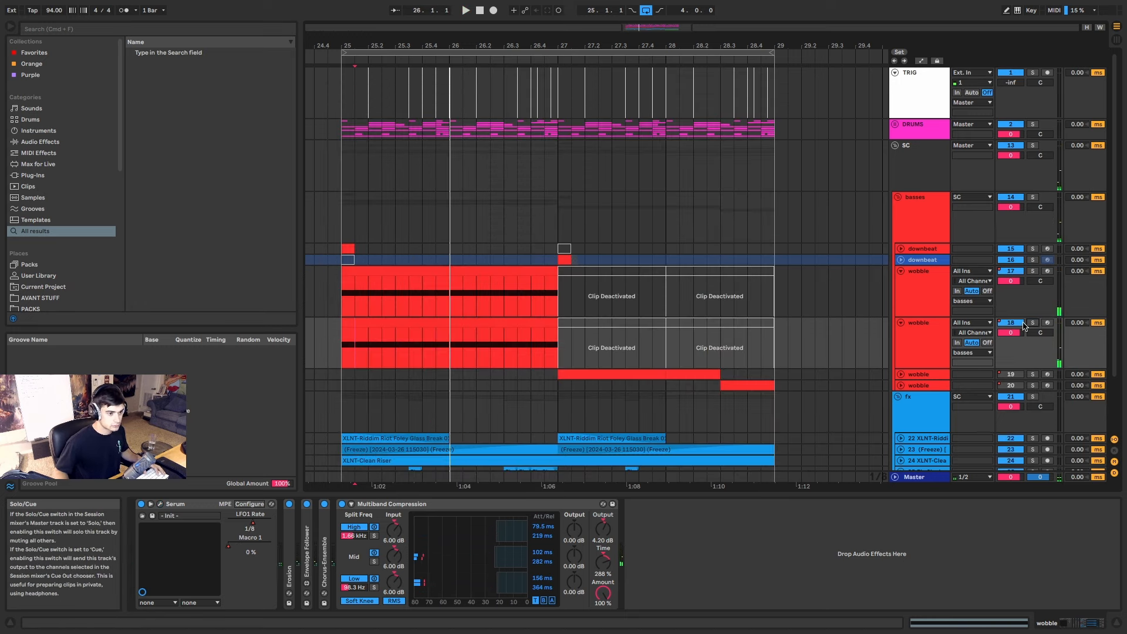
click(928, 338)
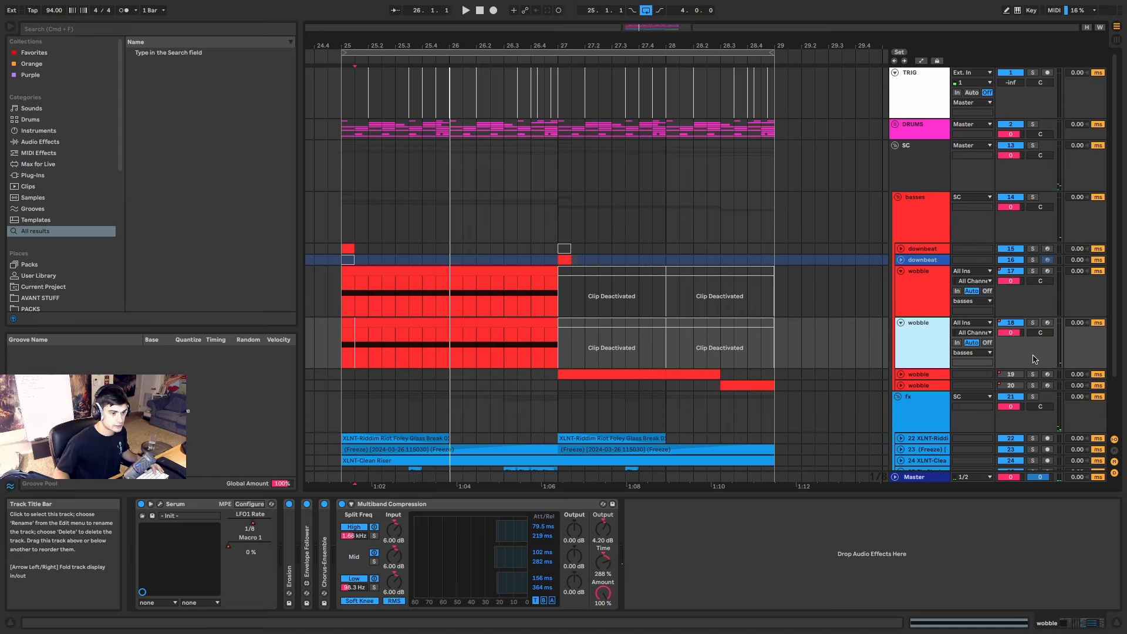
key(super+d)
click(1033, 374)
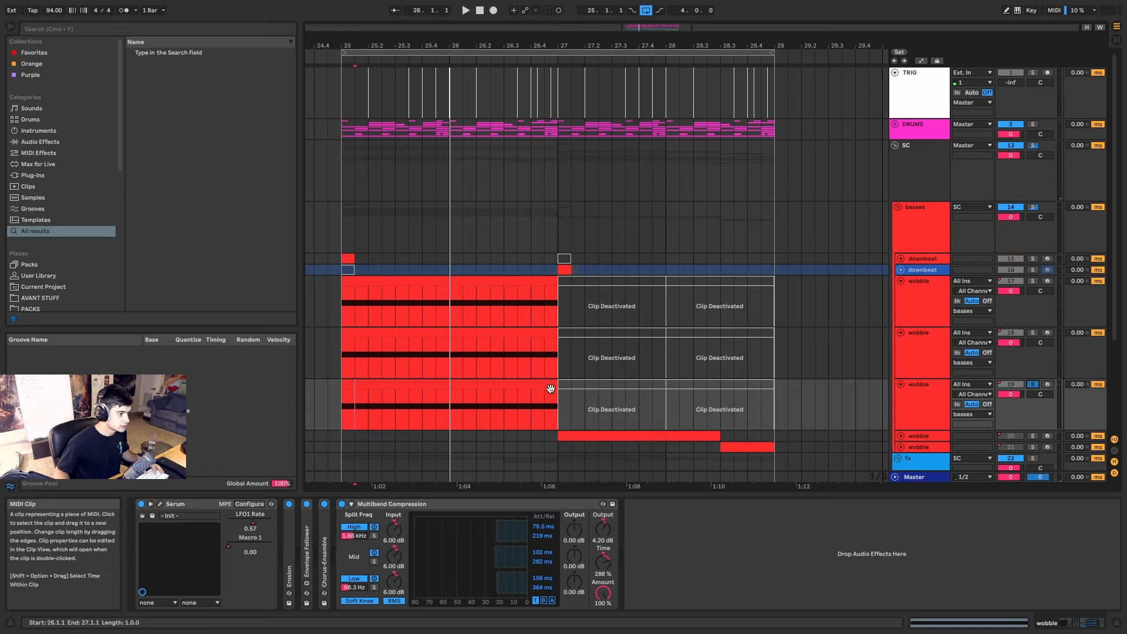
Reduce the distortion drive to 30% in the duplicated track's Serum and audition the loop.
scroll(427, 309, down, 3)
click(418, 289)
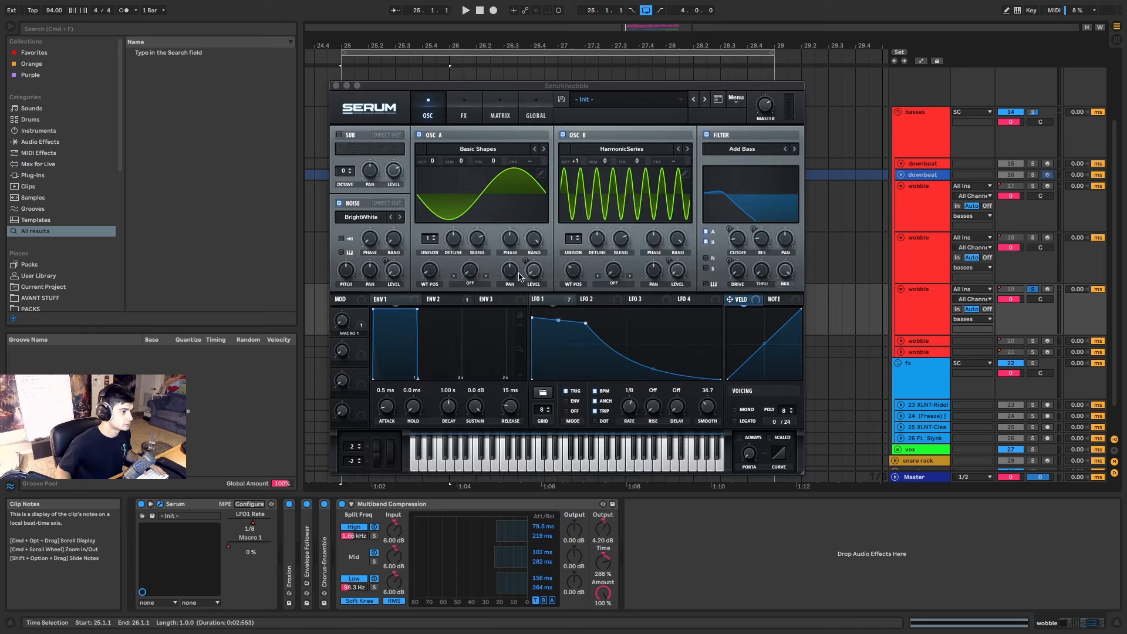
click(464, 112)
drag(680, 143, 671, 204)
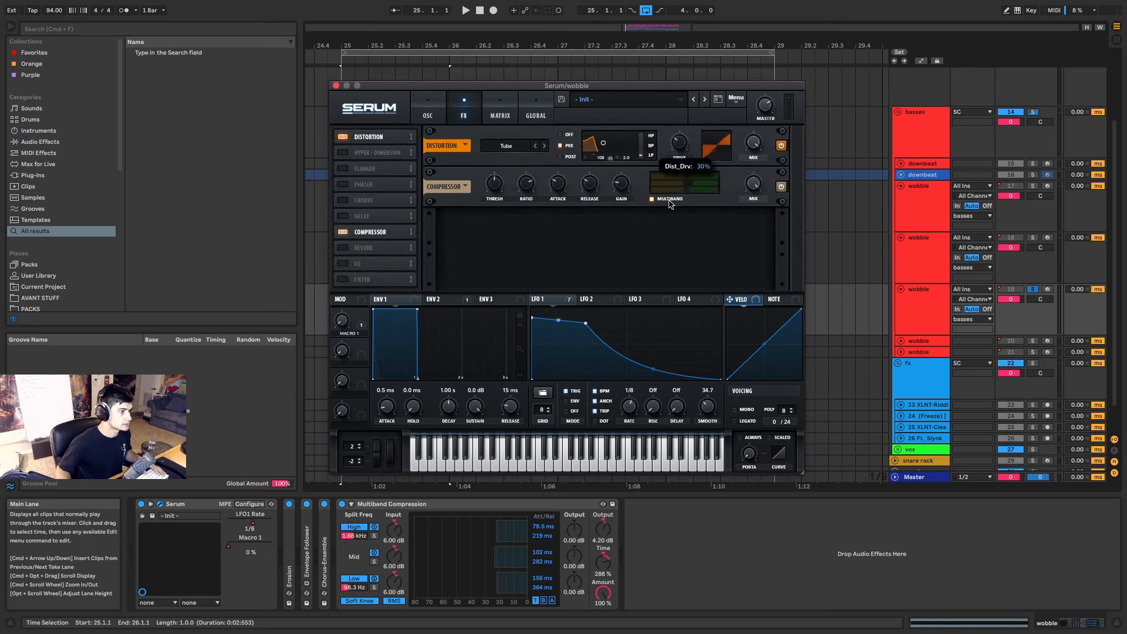
key(space)
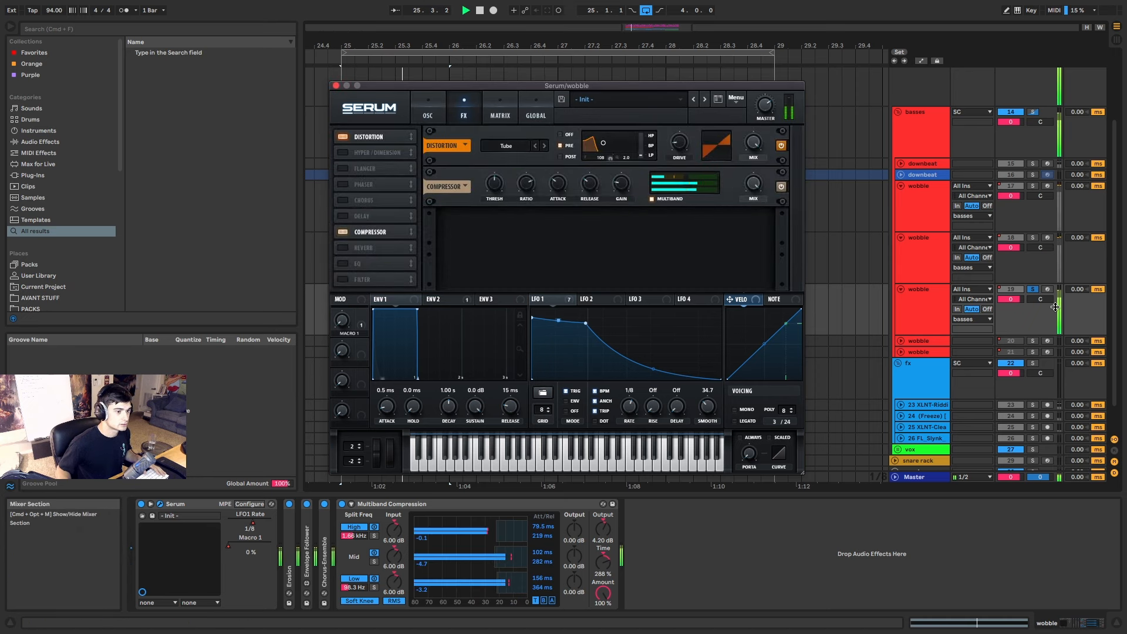
key(space)
Reshape LFO 1 into an early peak with a smooth curved decay by moving its points while auditioning.
drag(585, 323, 584, 348)
key(space)
key(space)
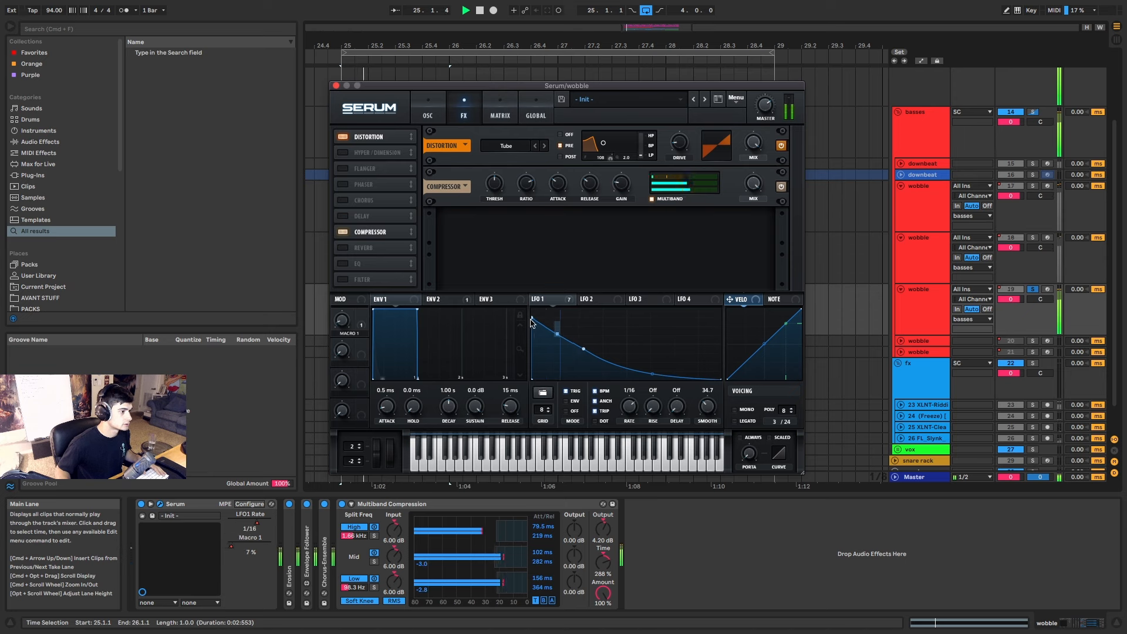
drag(533, 320, 527, 282)
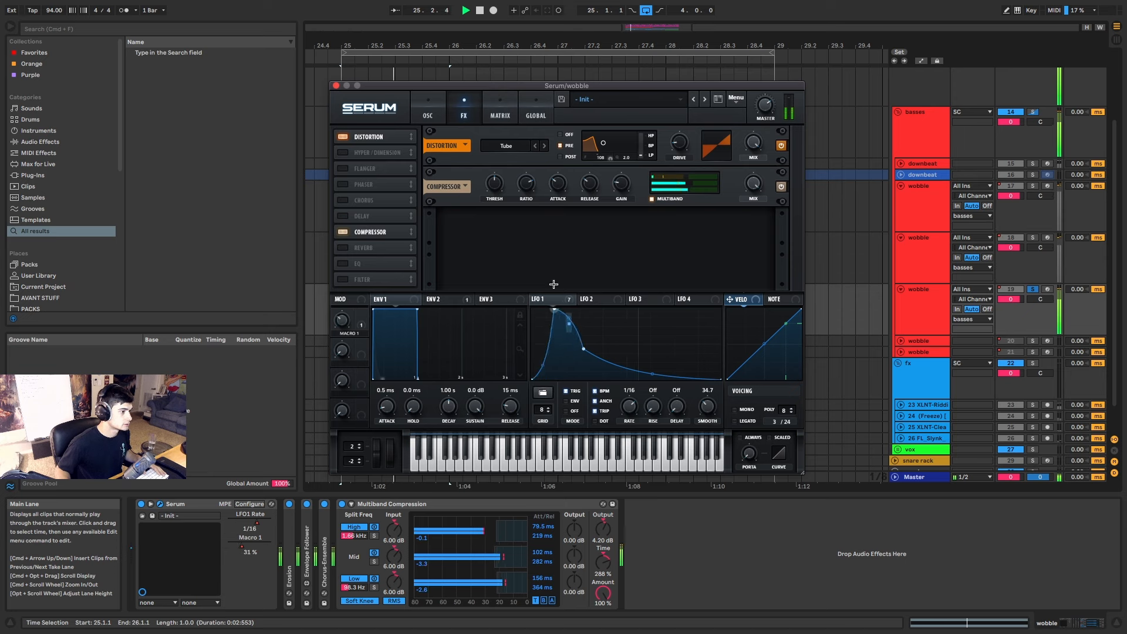
mouse_move(557, 331)
mouse_down()
mouse_move(553, 296)
mouse_move(554, 316)
mouse_up()
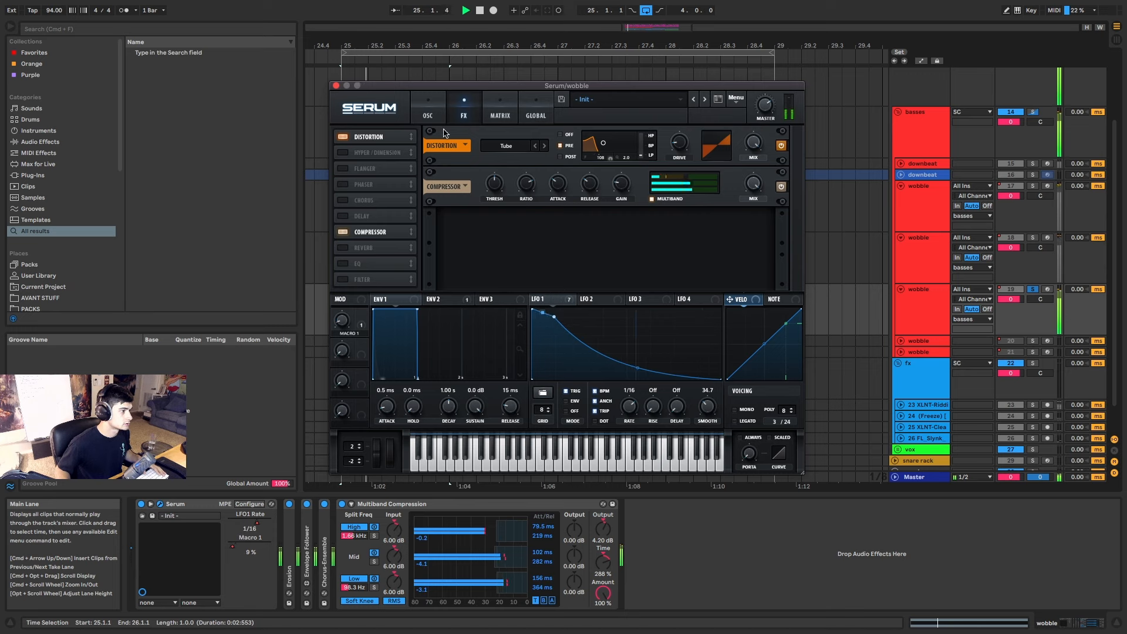
Adjust oscillator B's octave while auditioning the loop, and bring up the Env 2 settings.
click(432, 107)
drag(576, 162, 575, 170)
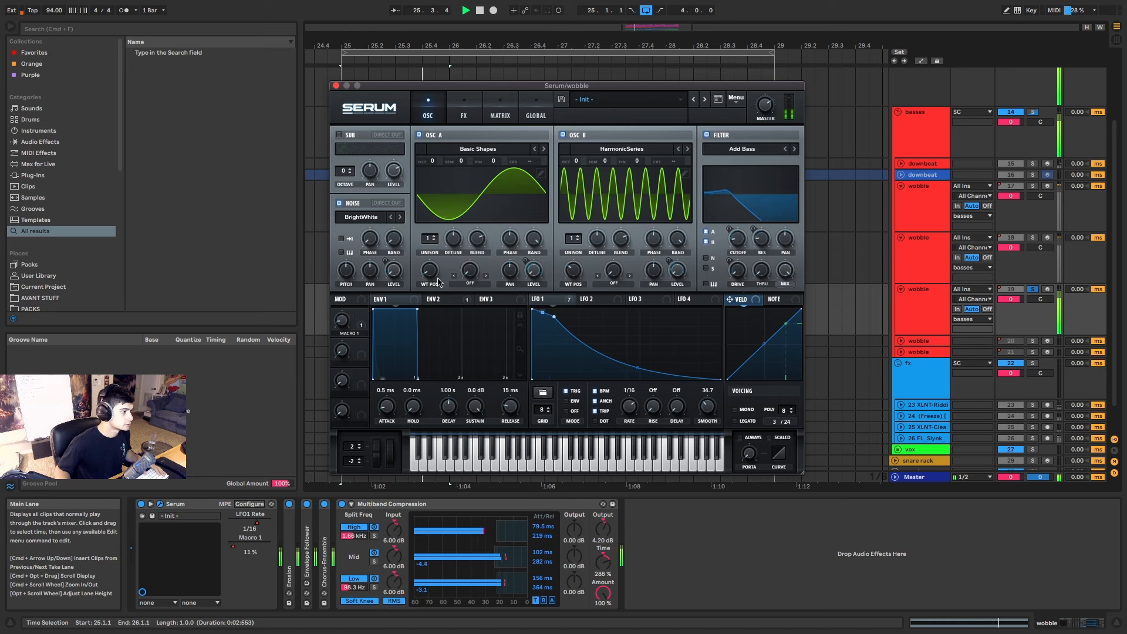
click(441, 299)
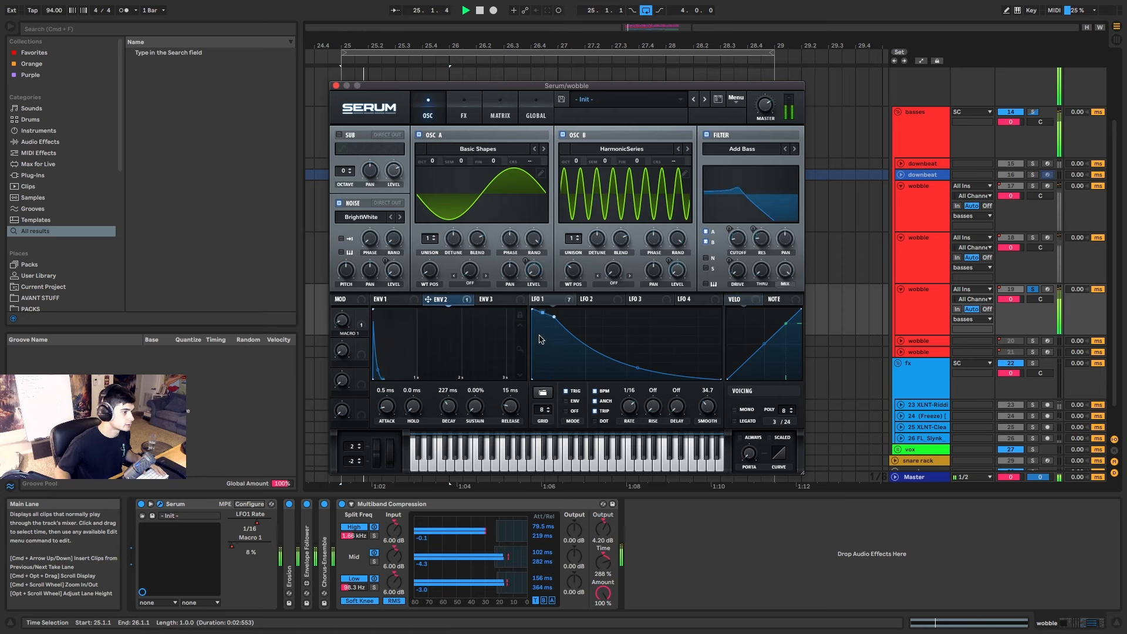
key(space)
Change the modulation source of the Mast.Tun row in the matrix from Env 2 to LFO 2.
click(594, 299)
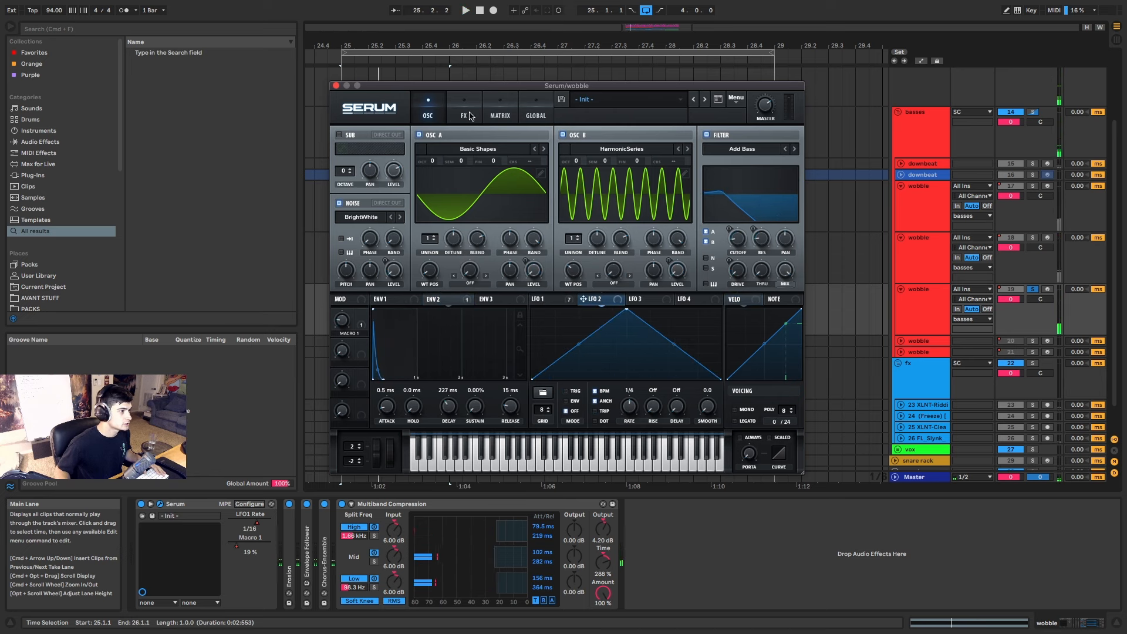
click(536, 109)
click(499, 111)
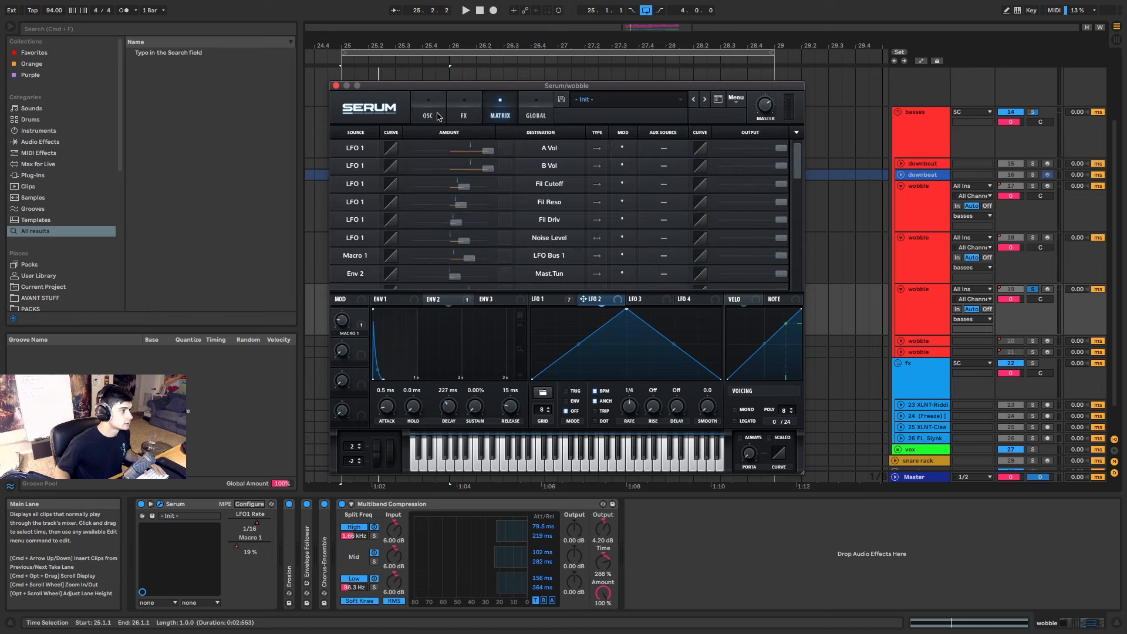
click(359, 275)
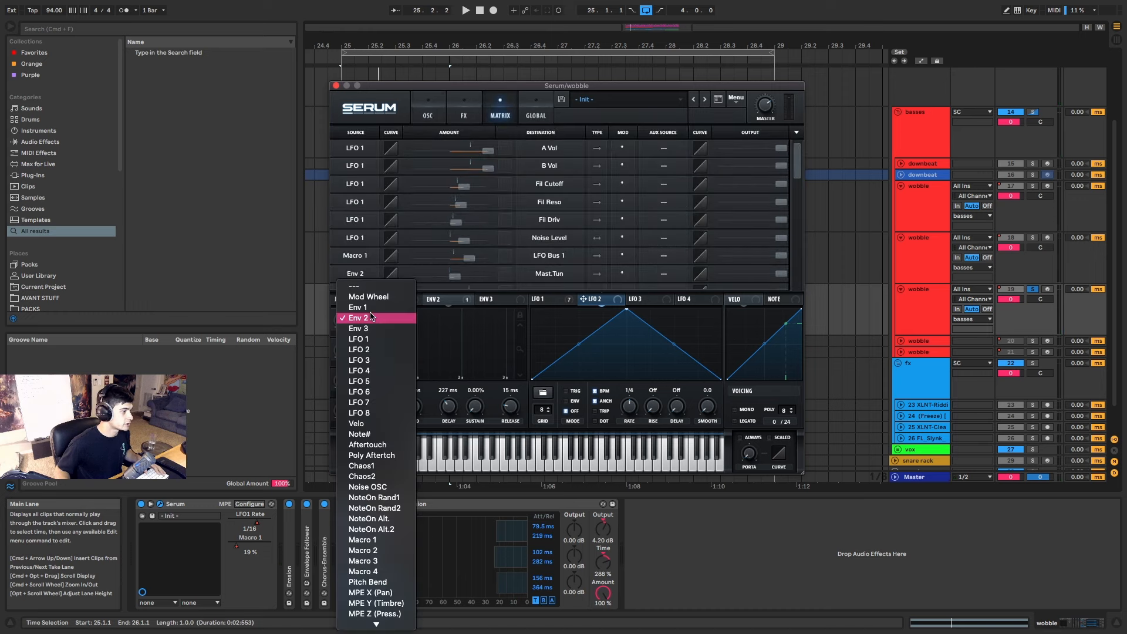
click(374, 350)
Shape LFO 2 into a steep concave decay from full level to zero, with Trig mode enabled.
drag(626, 310, 510, 286)
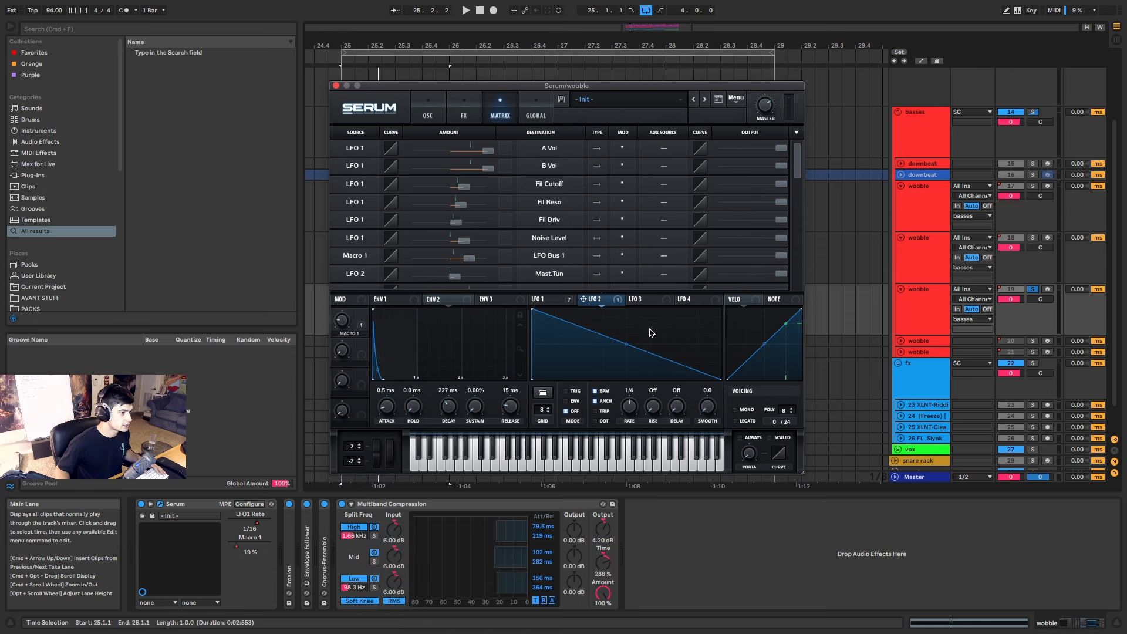
drag(627, 342, 621, 358)
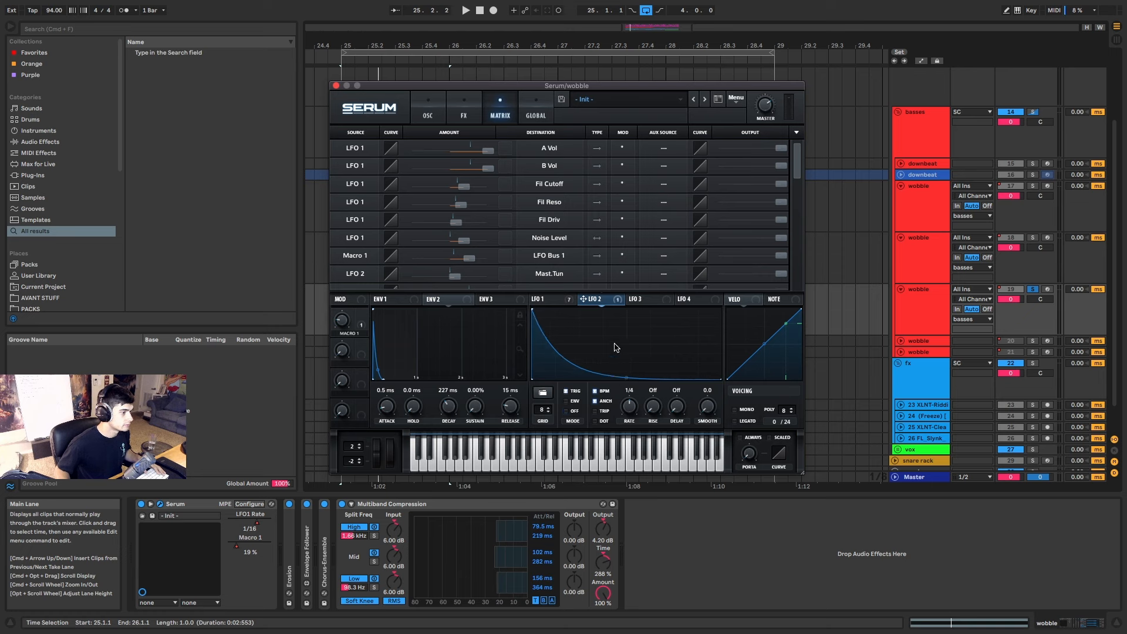
Show the duplicated track's LFO1 Rate automation and select it from 25.1.1 to 27.1.1.
click(557, 305)
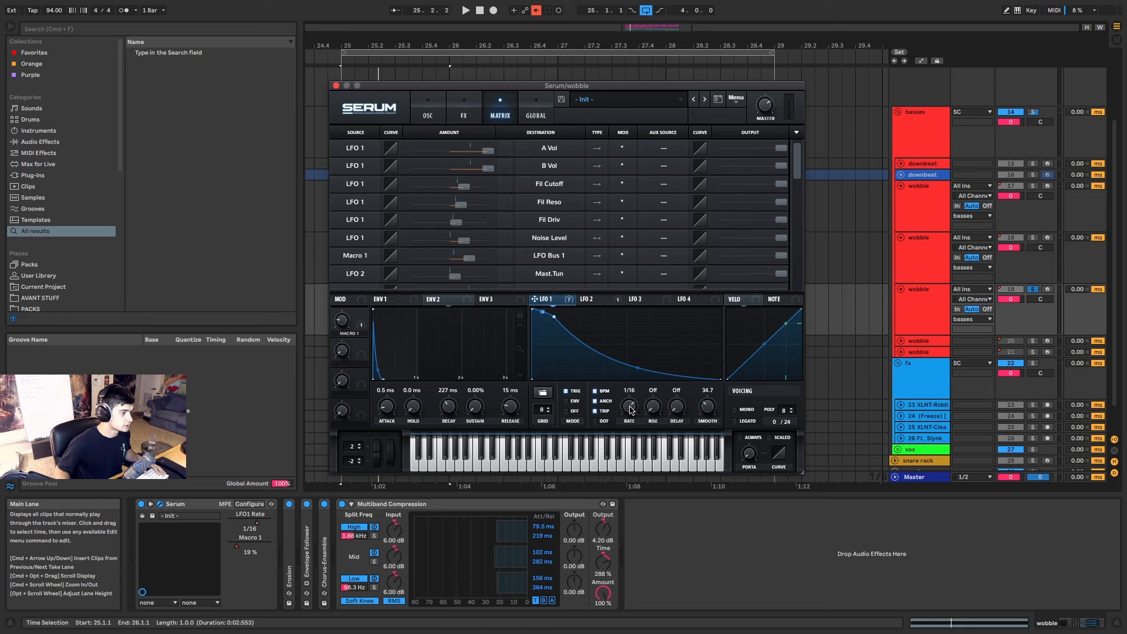
click(336, 86)
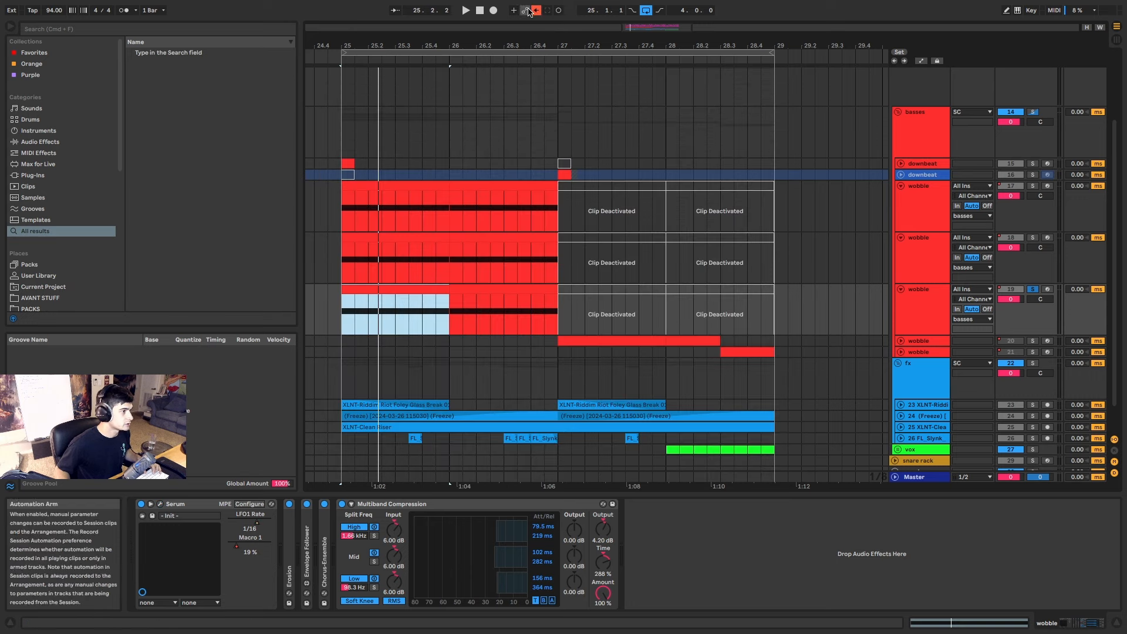
key(a)
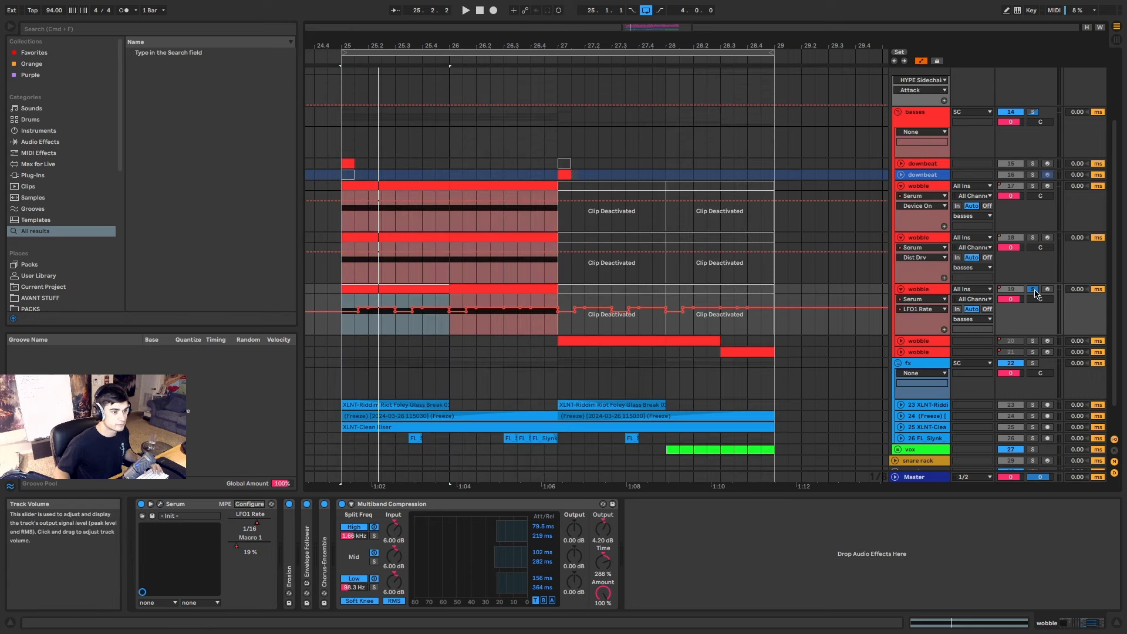
click(343, 326)
key(space)
drag(339, 328, 559, 332)
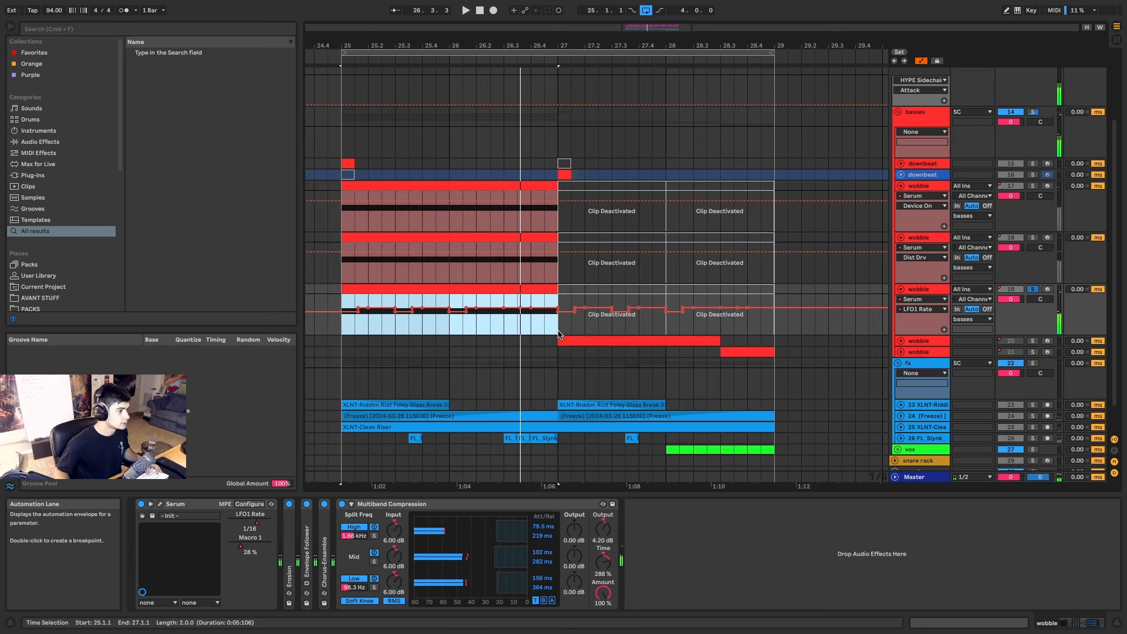
click(532, 289)
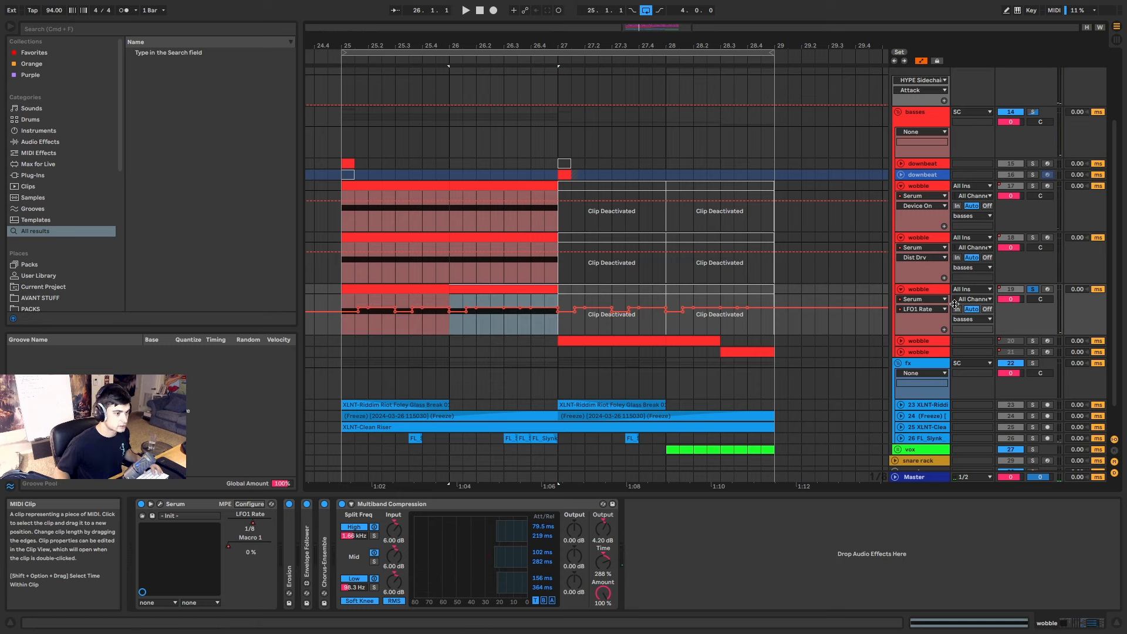
Bring up the track's LFO2 Rate automation, give it the LFO1 Rate pattern from 25.1.1 to 27.1.1, and audition it.
click(160, 504)
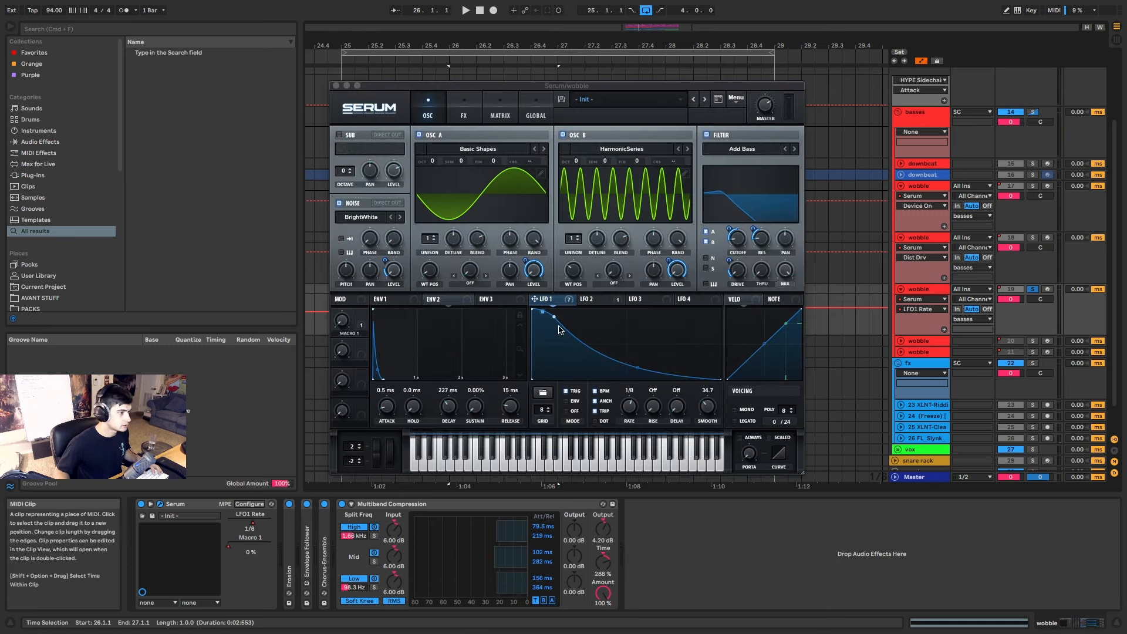
click(593, 299)
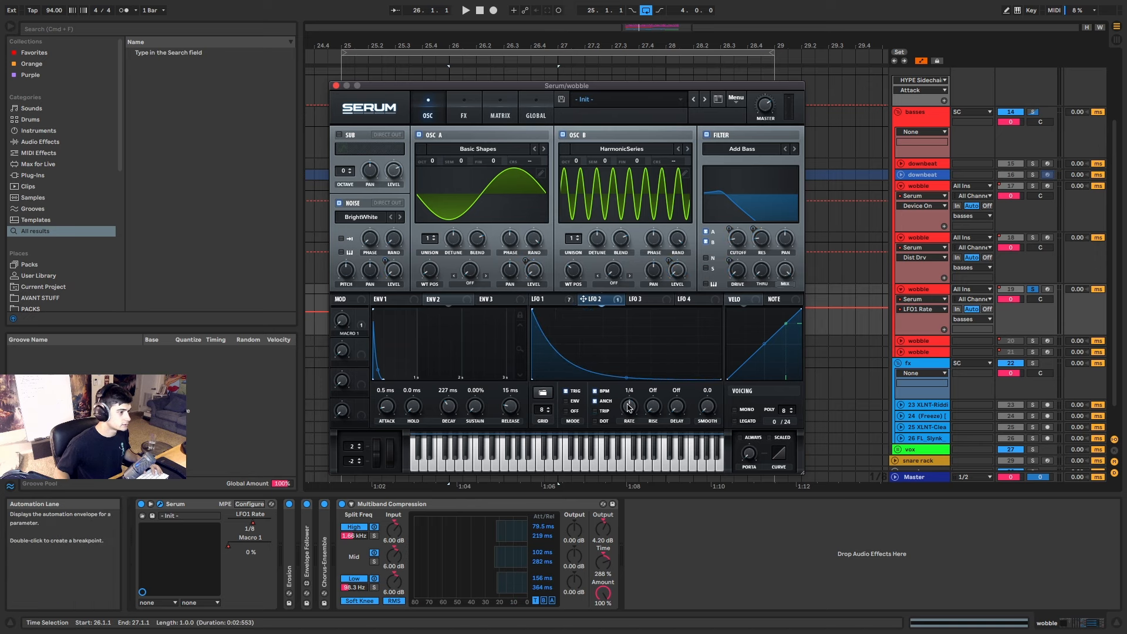
click(335, 85)
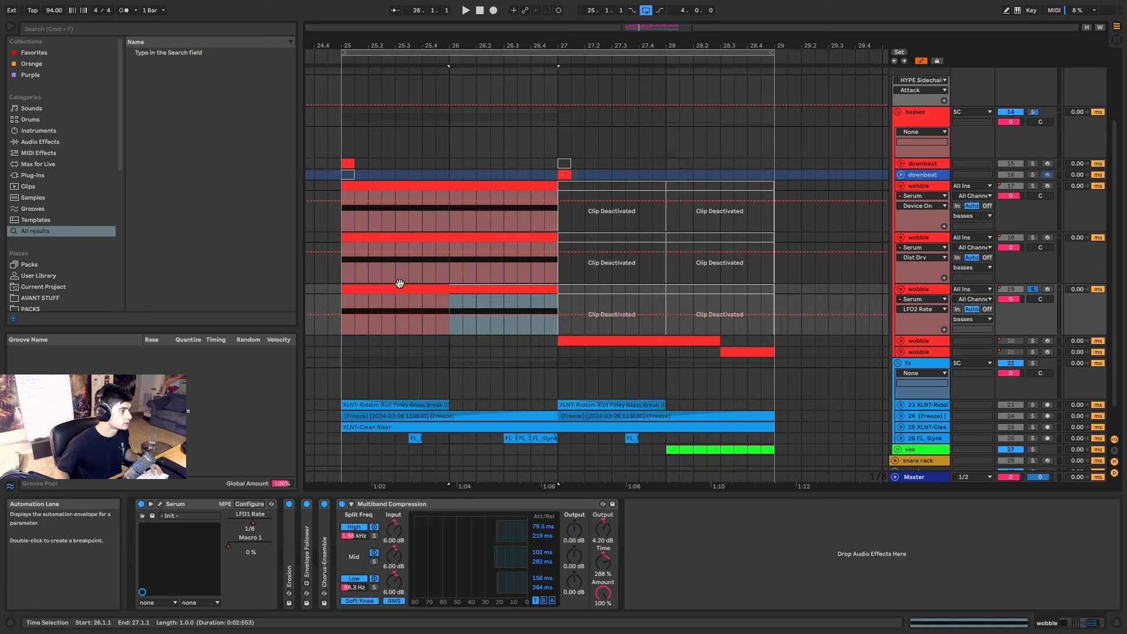
click(337, 302)
click(375, 290)
key(space)
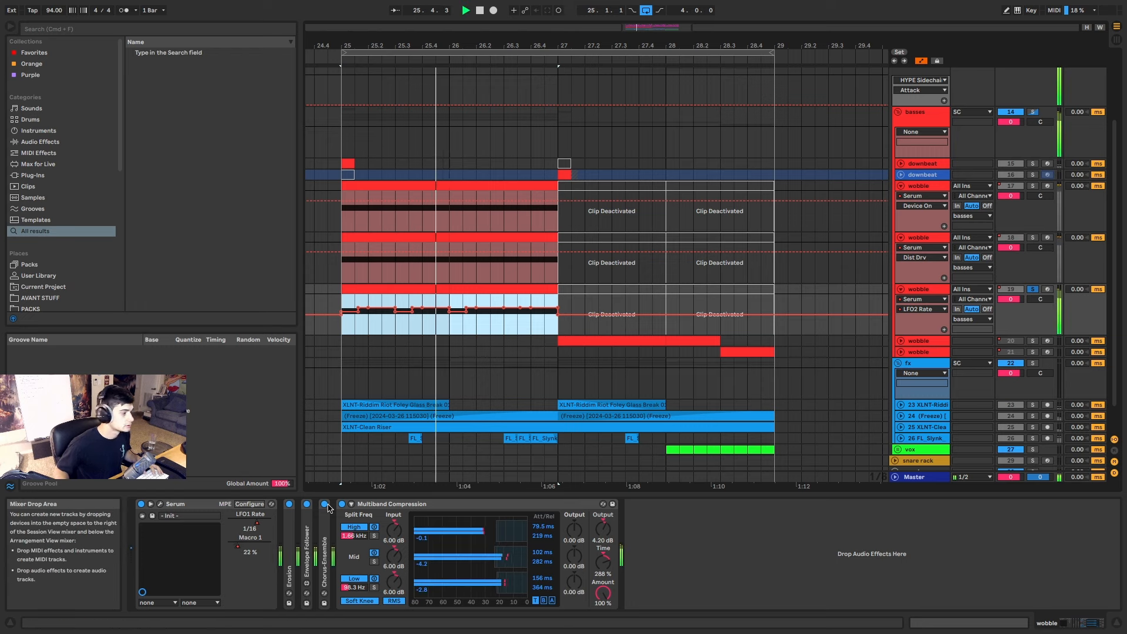
Raise the middle point of the LFO 2 curve in Serum and play the loop.
click(158, 503)
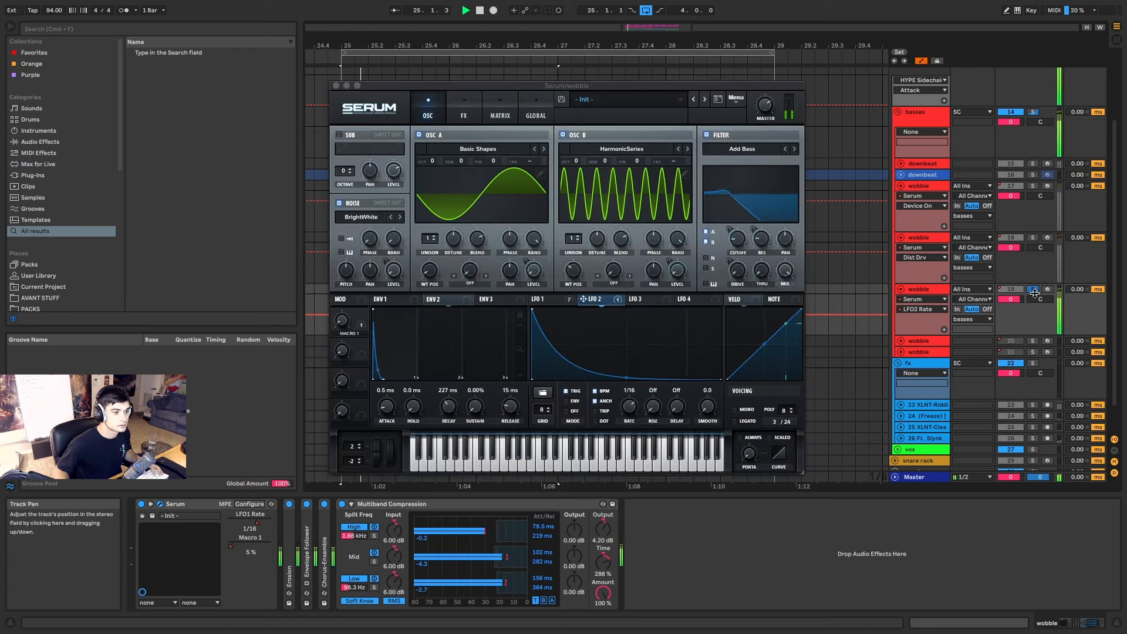
mouse_move(626, 377)
mouse_down()
mouse_move(634, 332)
mouse_move(613, 354)
mouse_move(607, 329)
mouse_move(611, 365)
mouse_move(627, 365)
mouse_up()
key(space)
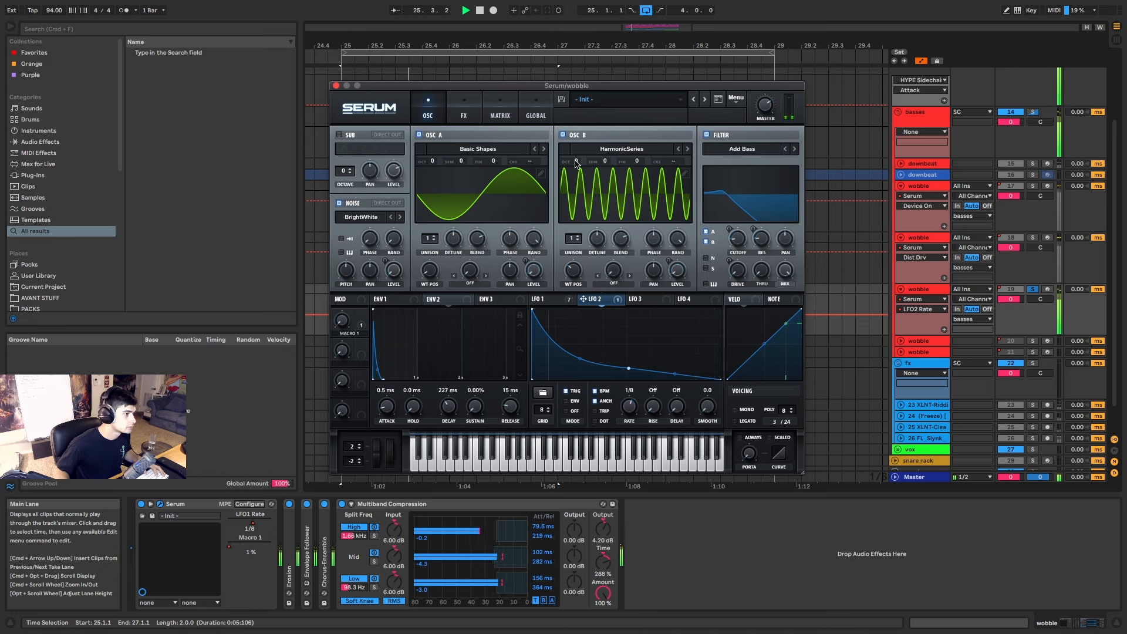
Adjust oscillator B's wavetable position and turn off the noise oscillator while auditioning.
drag(572, 267, 578, 265)
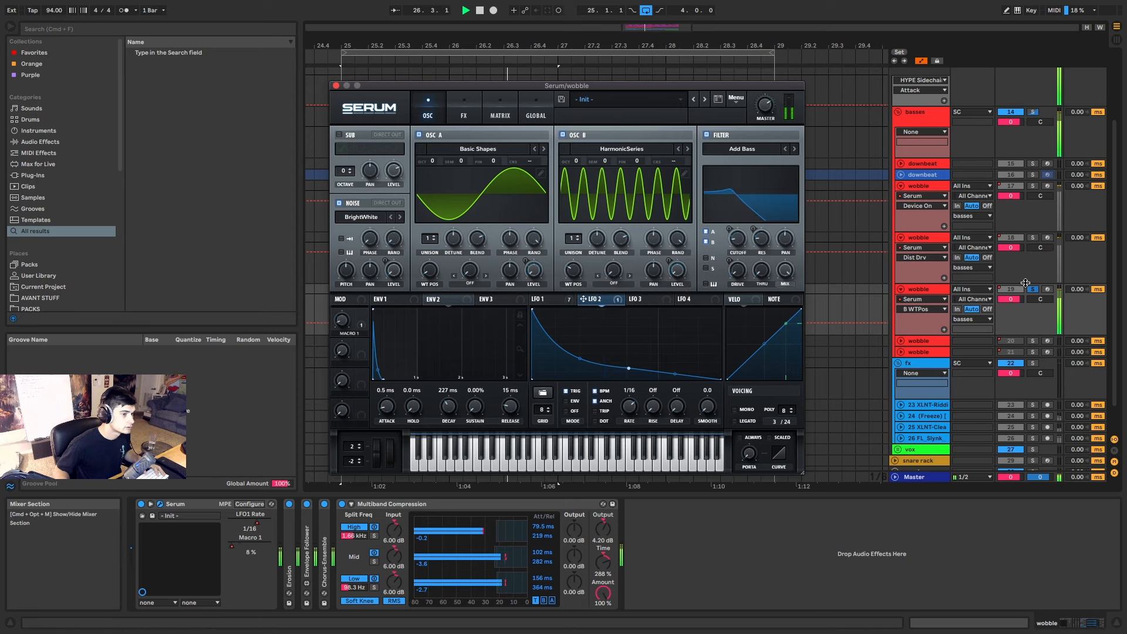
click(341, 205)
key(space)
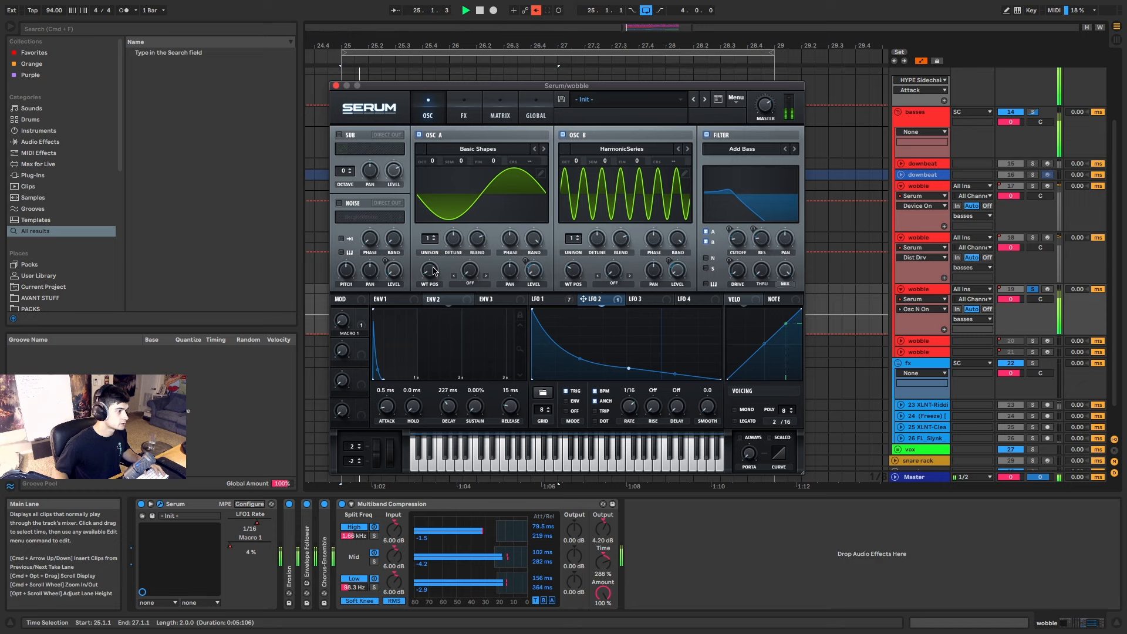
Bring the noise oscillator back by re-enabling the overridden automation, and compare the sound with it off and on in the loop.
click(536, 10)
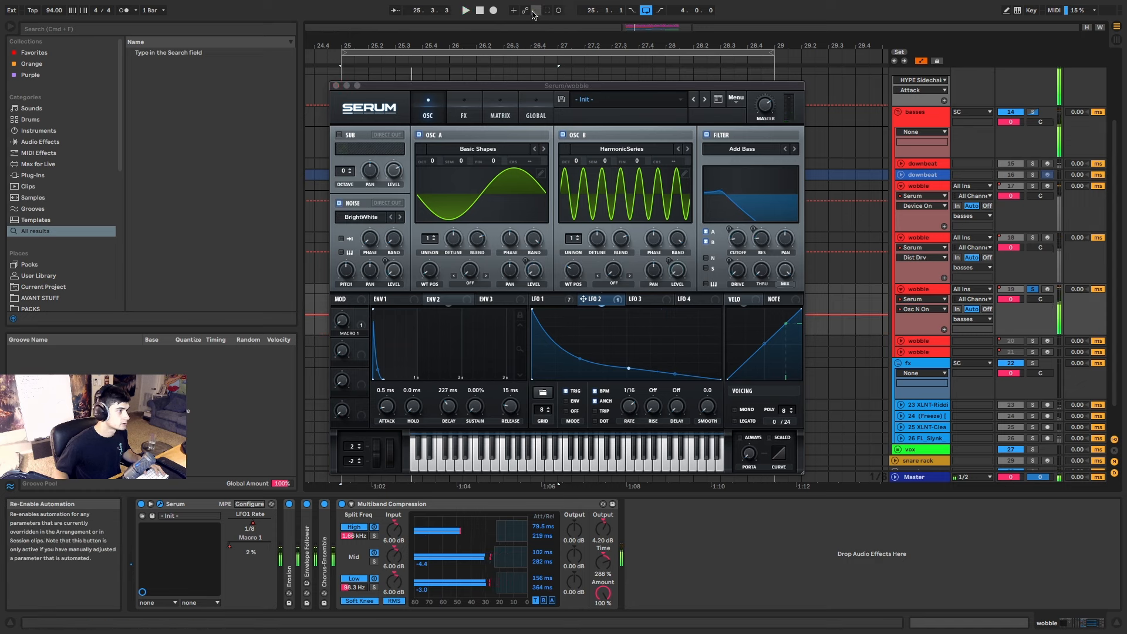
click(339, 206)
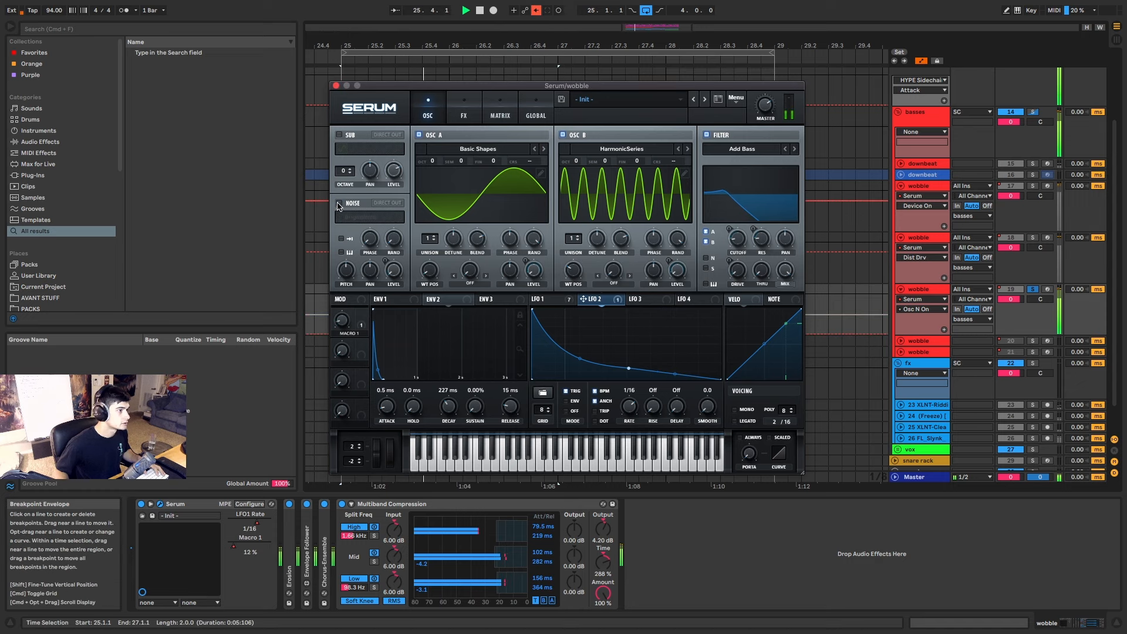
click(535, 11)
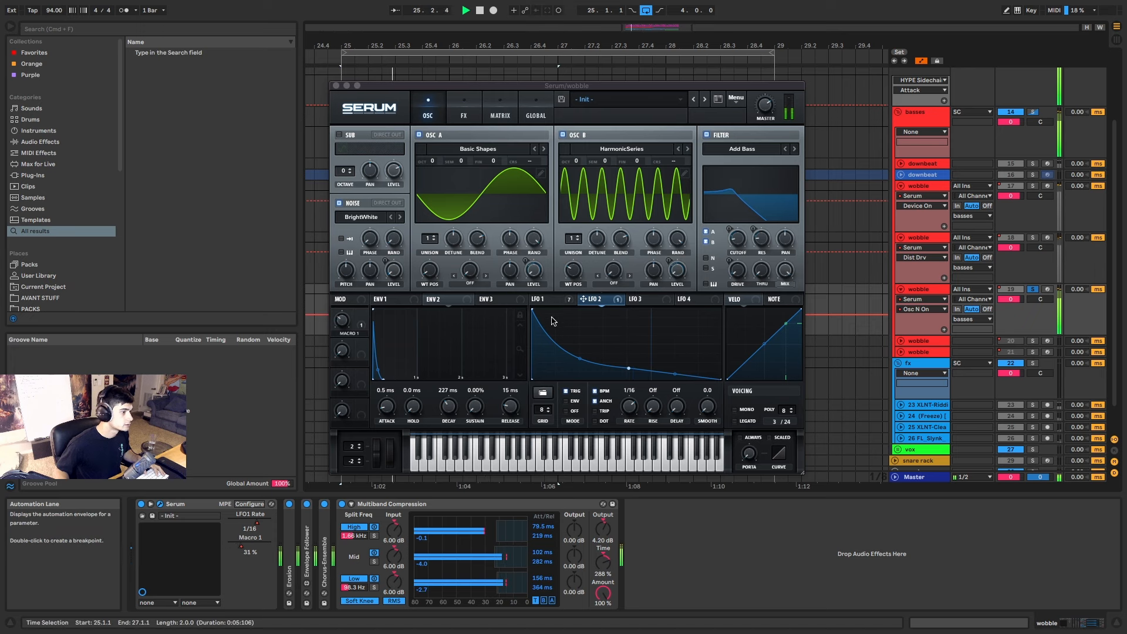
click(532, 310)
key(space)
key(space)
key(space)
mouse_move(533, 310)
mouse_down()
mouse_move(588, 310)
mouse_move(533, 310)
mouse_up()
key(space)
Assign LFO 1 to the noise oscillator's level in Serum while auditioning.
click(395, 275)
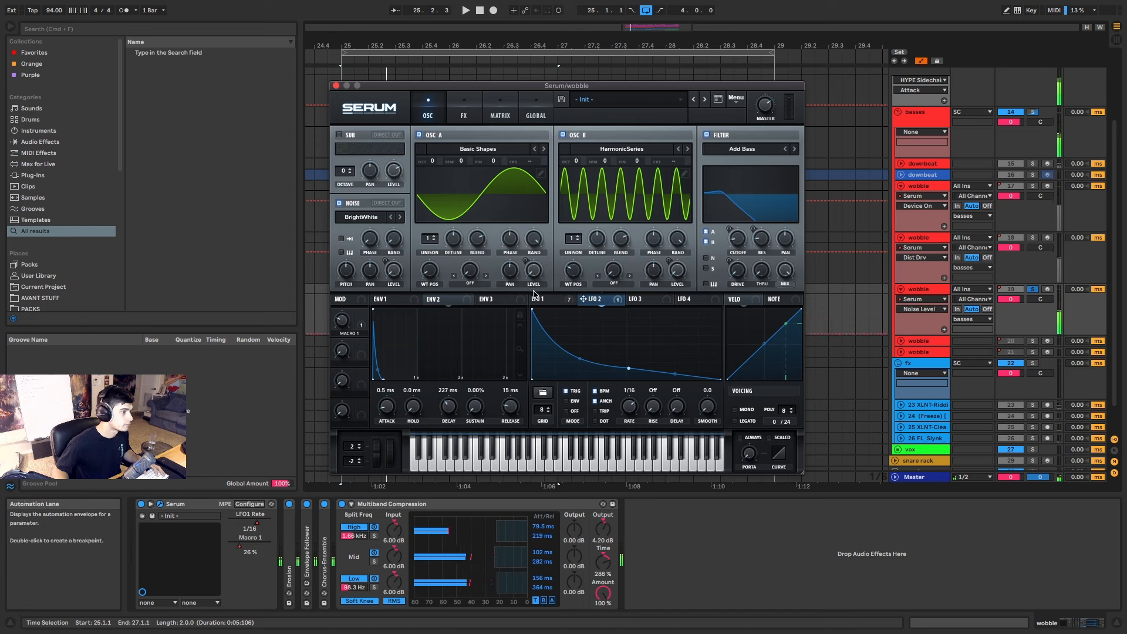
click(537, 299)
key(space)
drag(535, 299, 394, 285)
Try a distortion drive of 72% on the playing wobble, reverting it by re-enabling the automation.
click(463, 114)
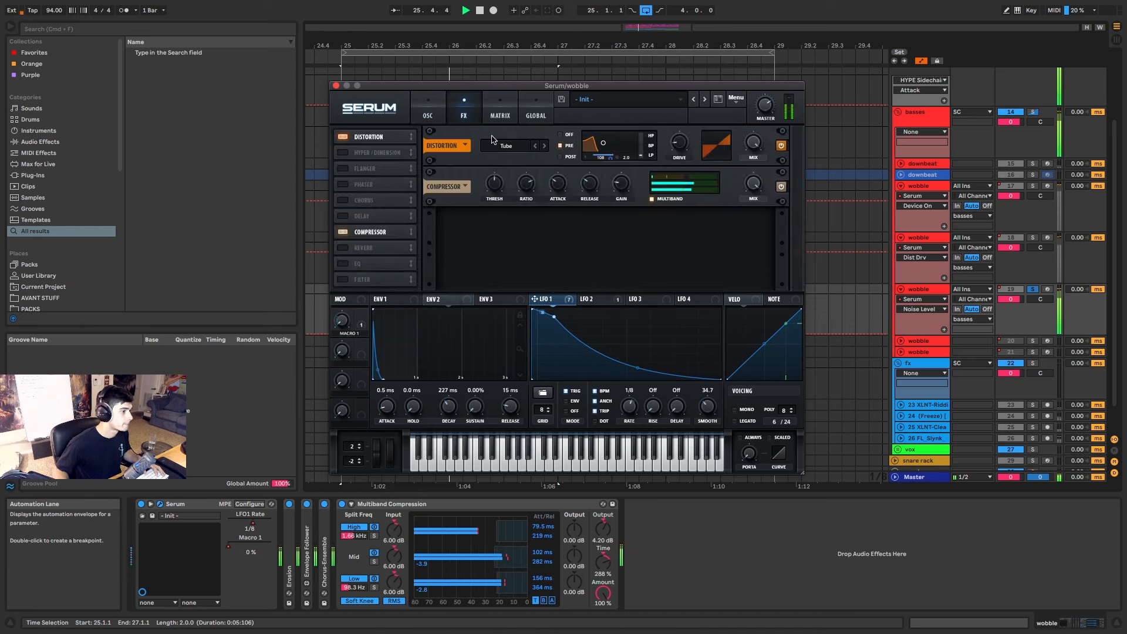
click(678, 143)
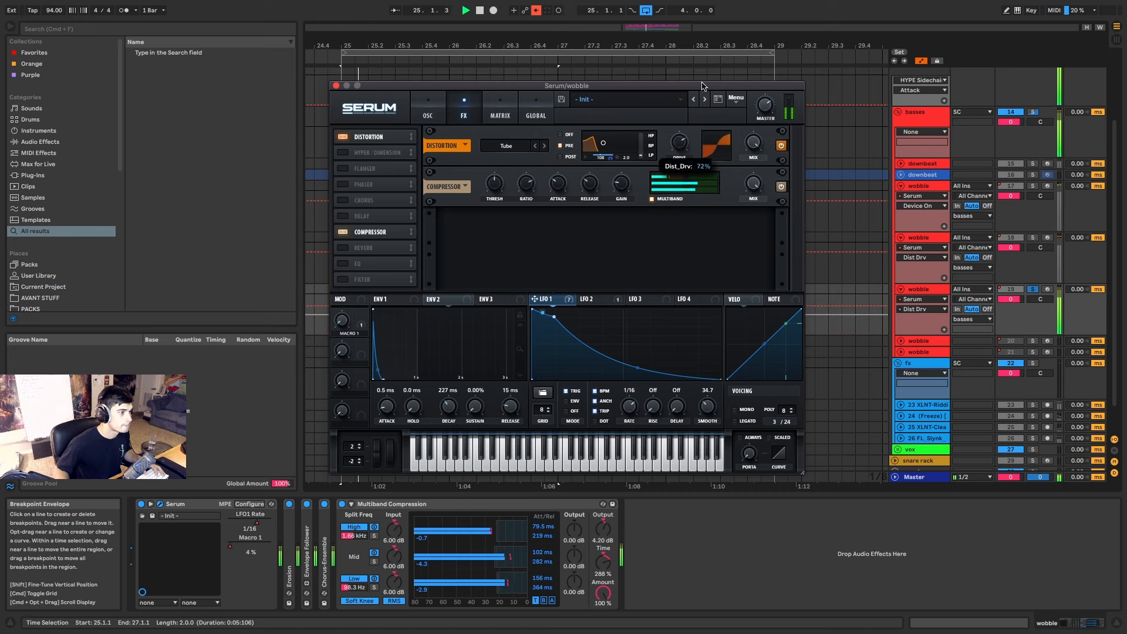
click(528, 10)
click(536, 11)
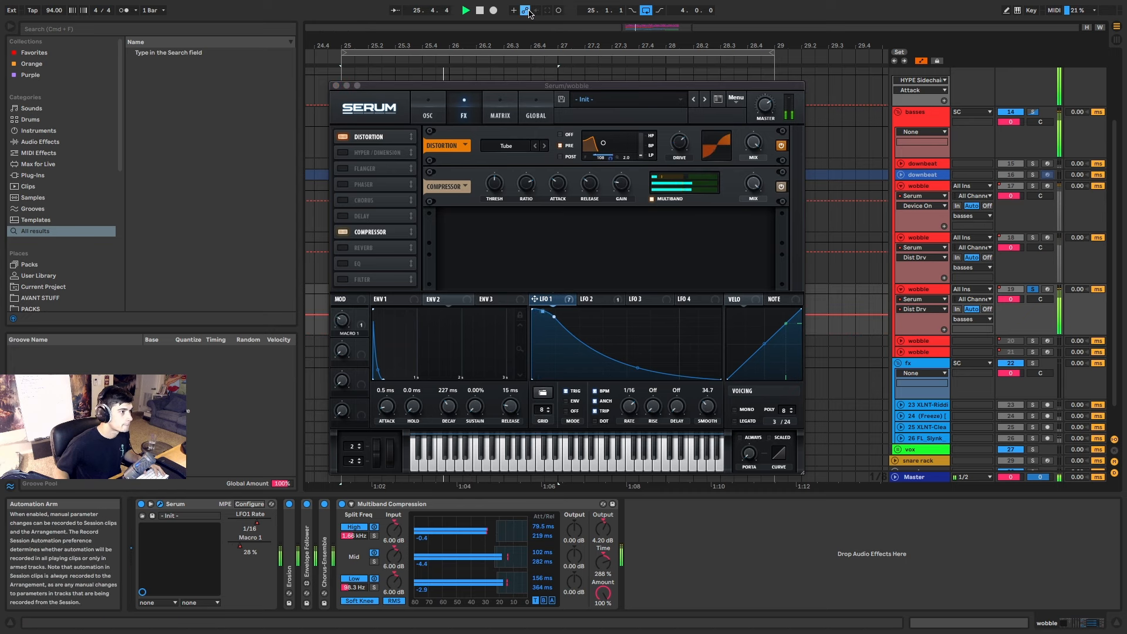
click(528, 11)
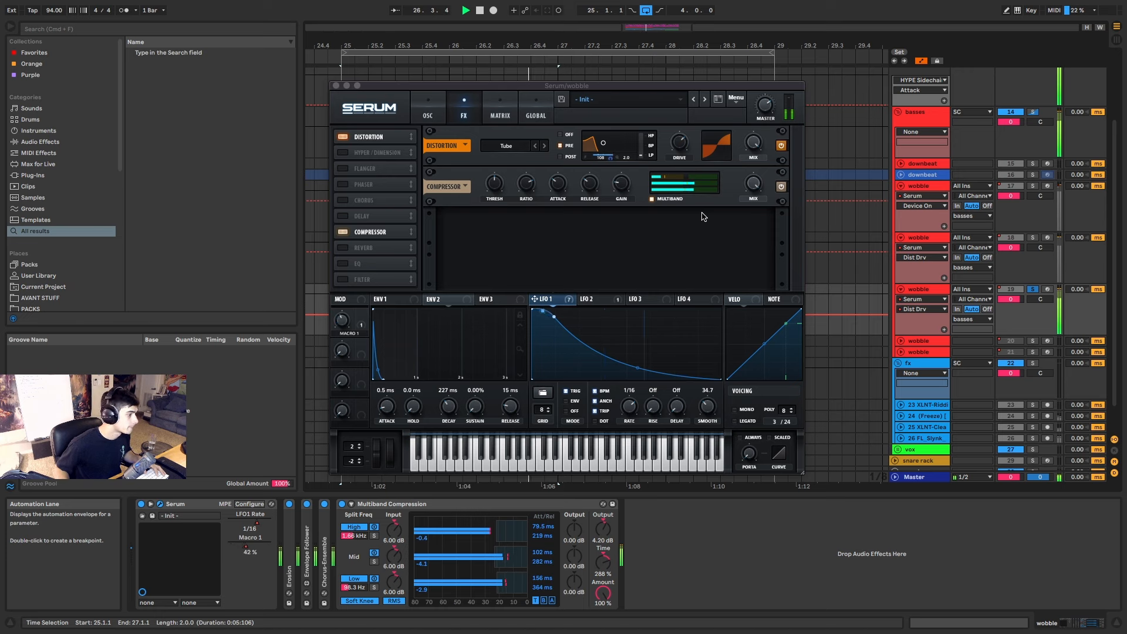
key(space)
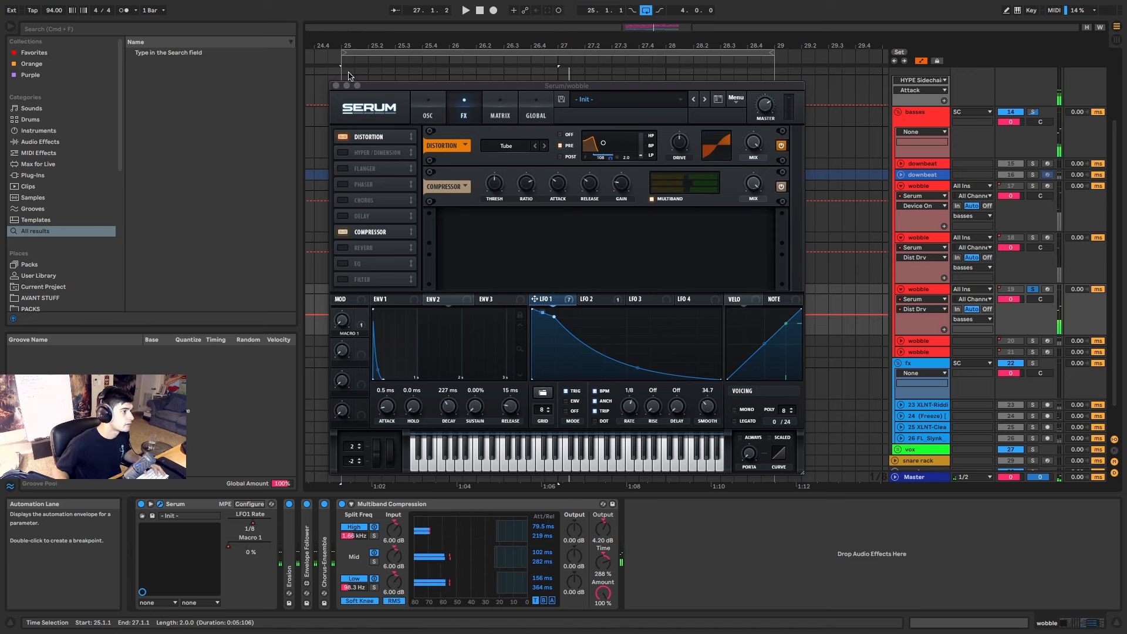
Duplicate the soloed wobble track and solo the copy with 25.1.1 to 26.1.1 selected.
click(336, 86)
click(943, 290)
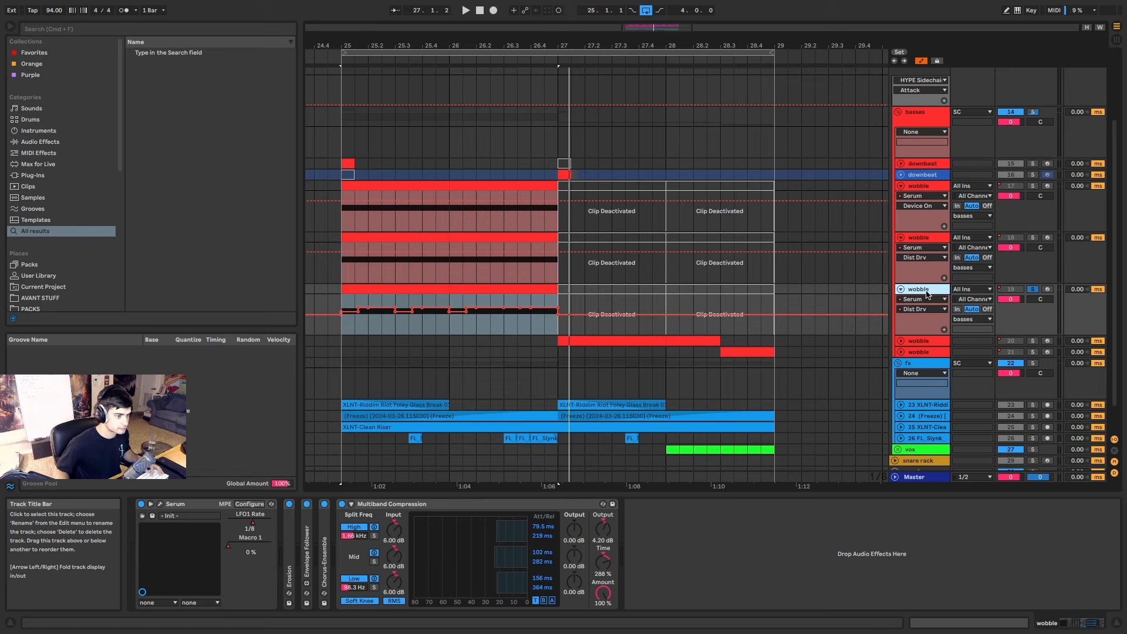
key(super+d)
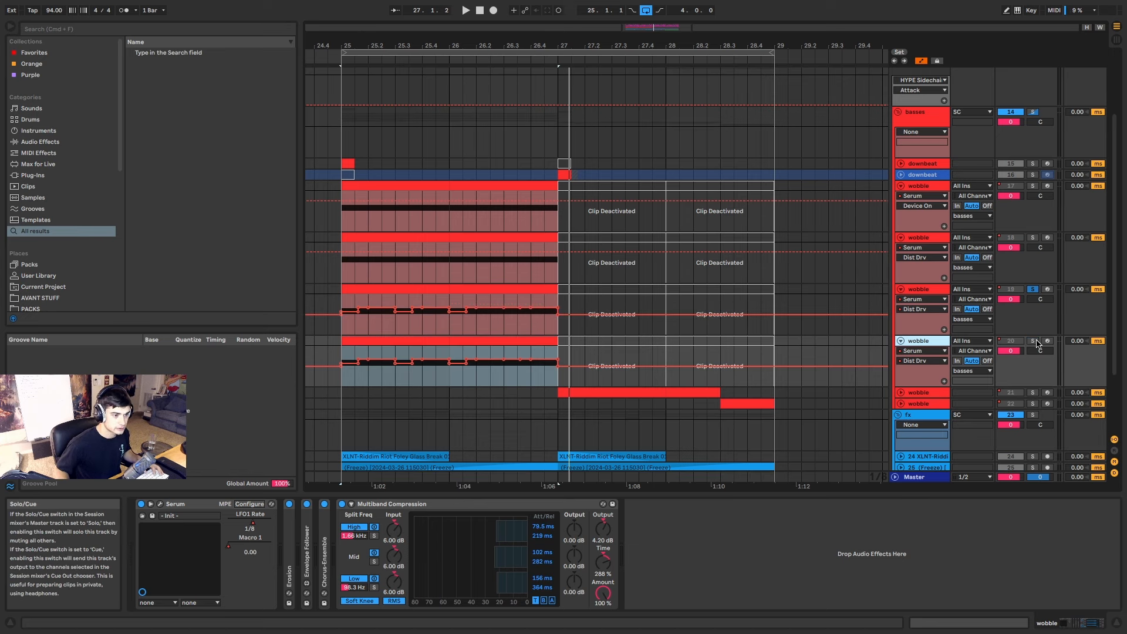
click(497, 354)
click(464, 340)
click(423, 341)
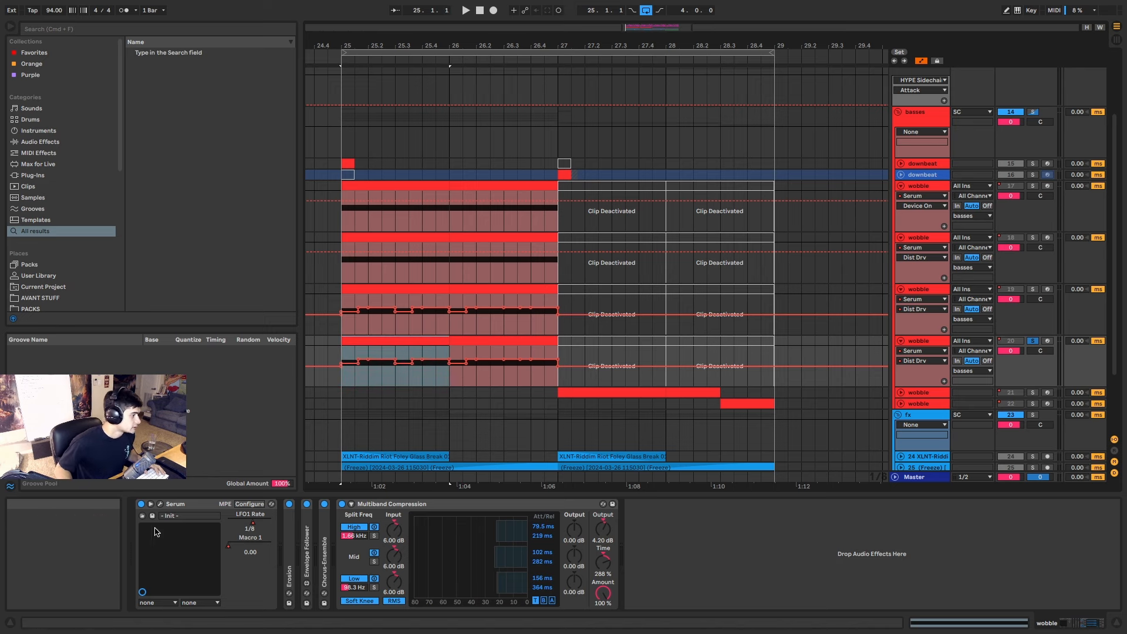
In the copy's Serum, lower LFO 1's start point and pull its early peak down into a smooth falling slope while playing the loop.
click(160, 503)
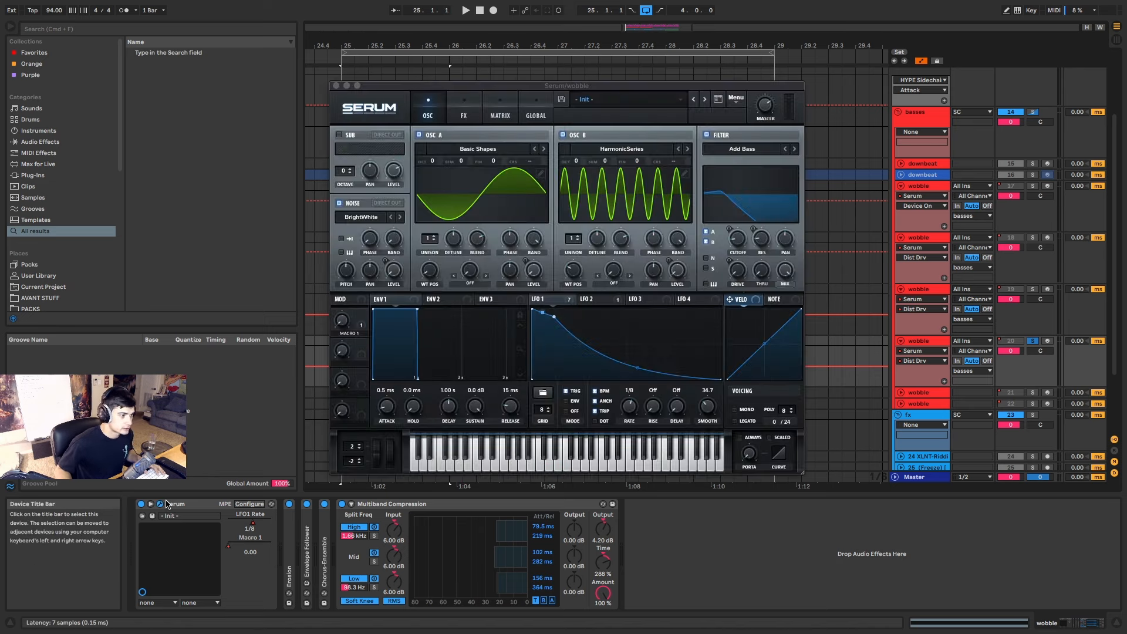
drag(541, 313, 537, 334)
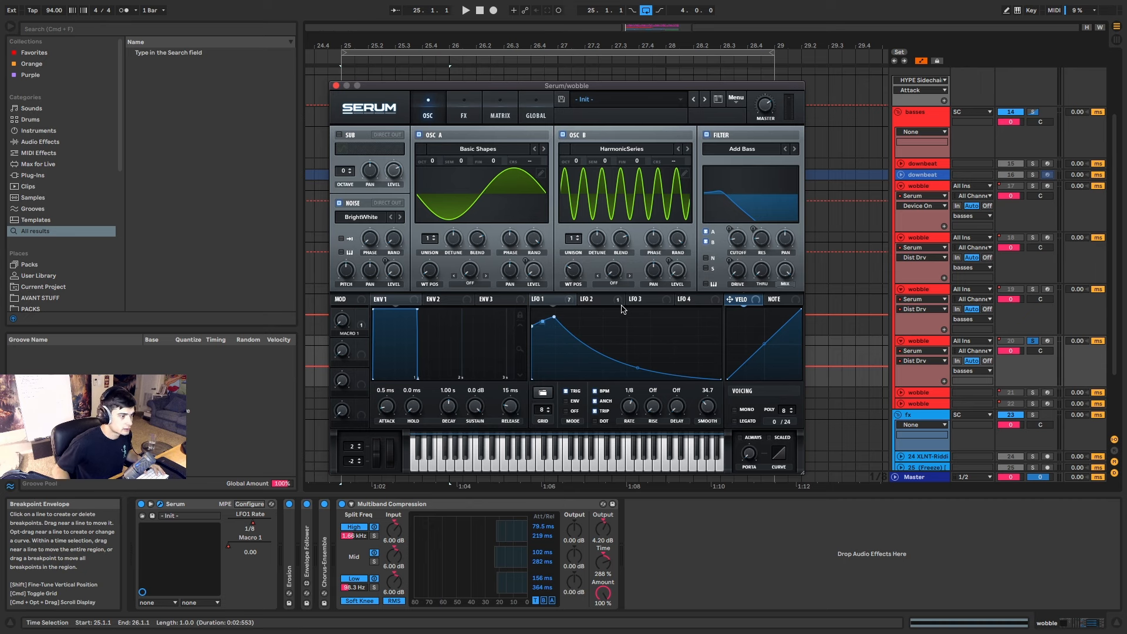
key(space)
drag(555, 317, 625, 368)
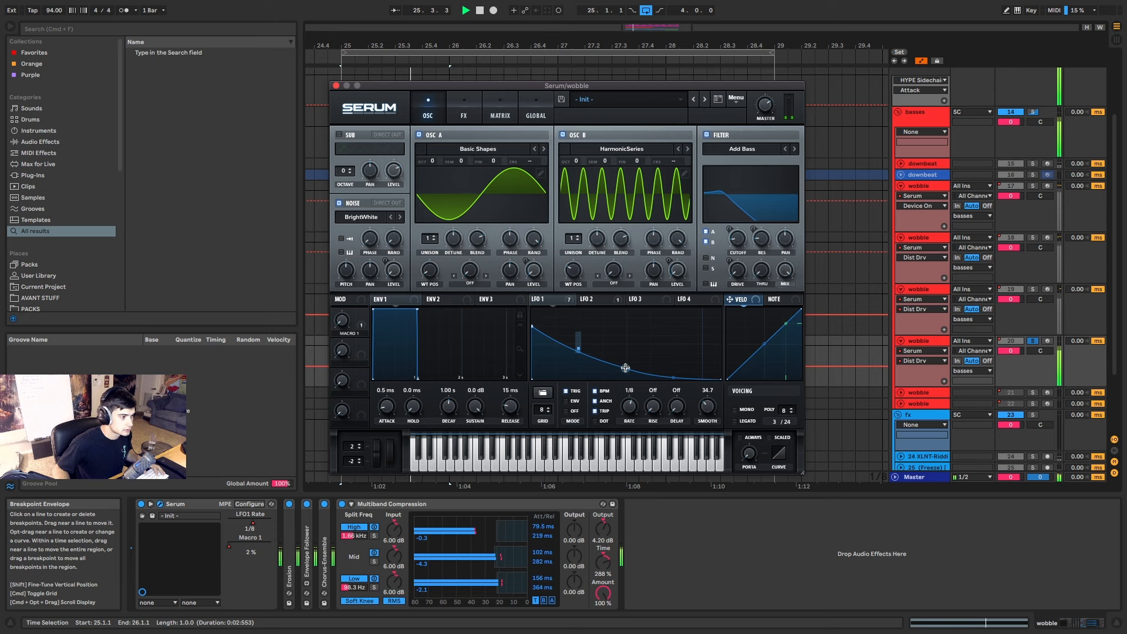
Remove LFO 2's modulation assignment in the copy's Serum.
click(595, 299)
right_click(609, 302)
click(657, 341)
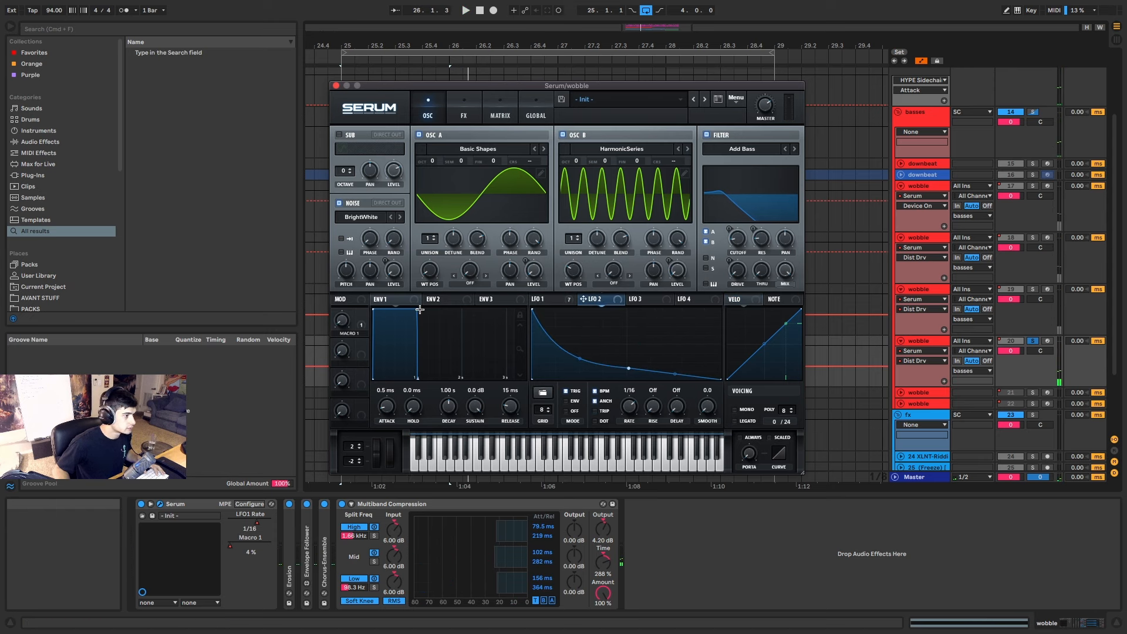
Route Env 2 to Mast.Tun in the empty modulation matrix slot with a small amount, and play the loop.
click(451, 301)
click(511, 114)
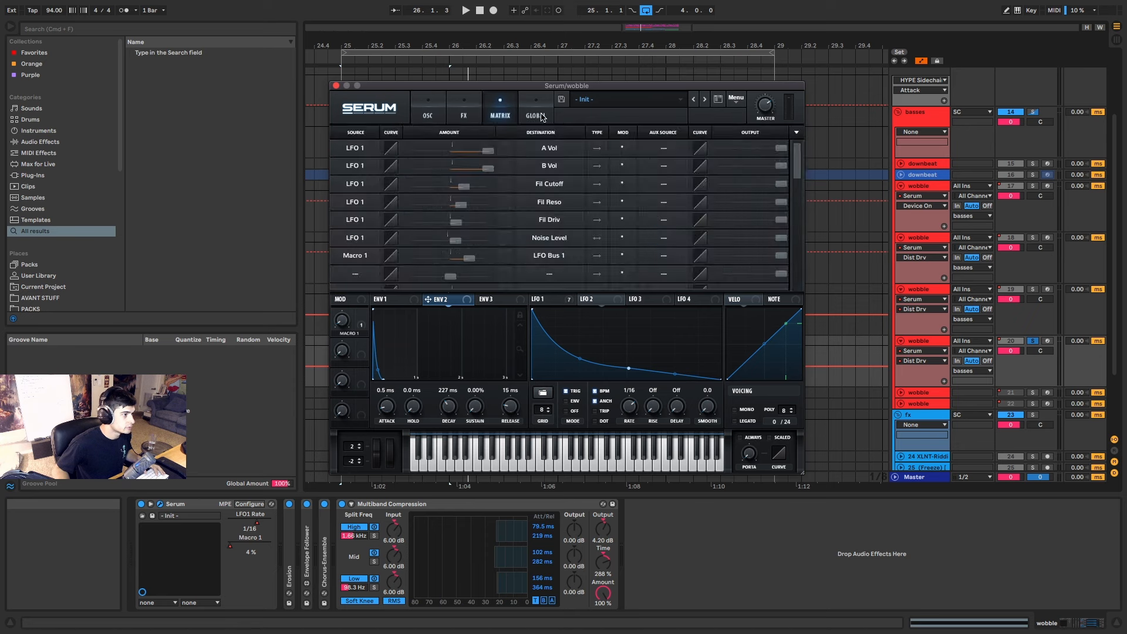
scroll(357, 280, down, 3)
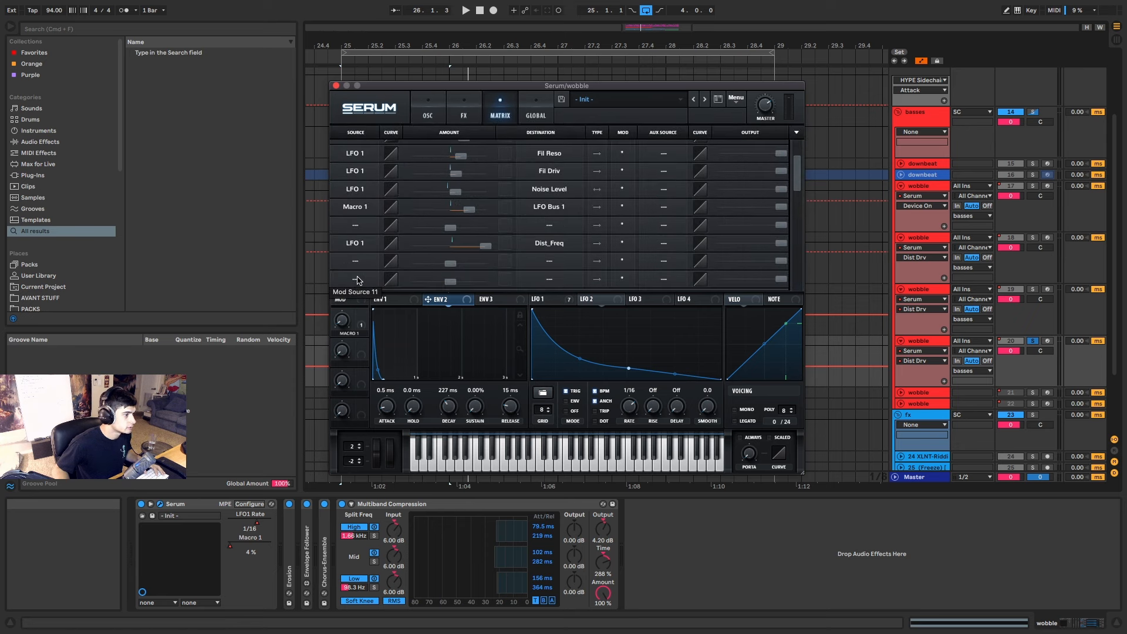
click(356, 228)
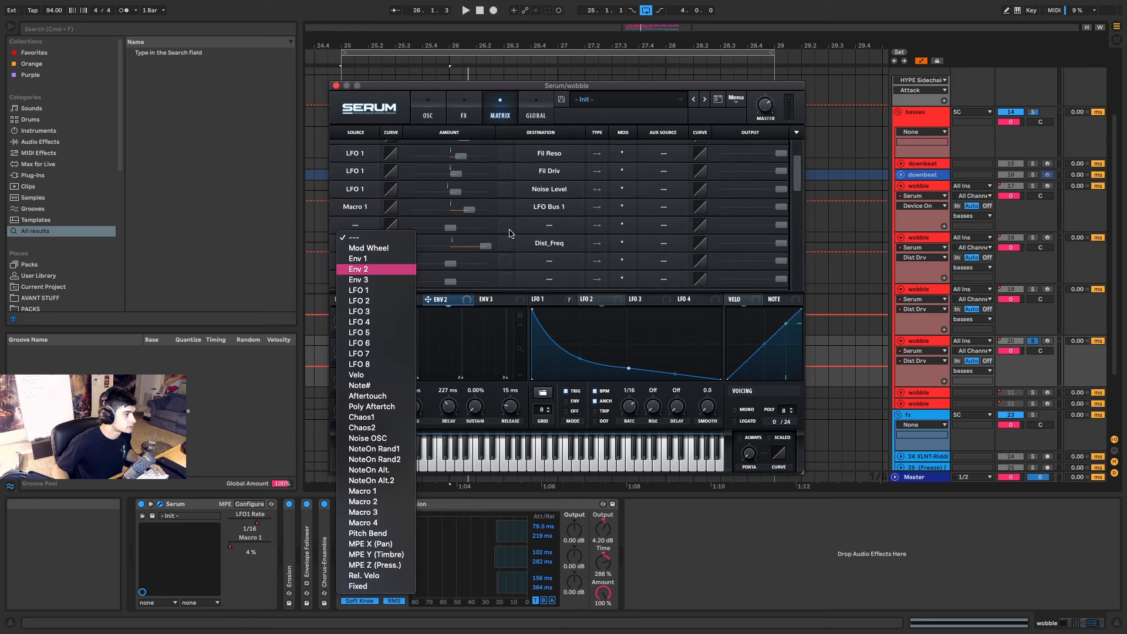
click(362, 274)
click(520, 227)
mouse_move(579, 315)
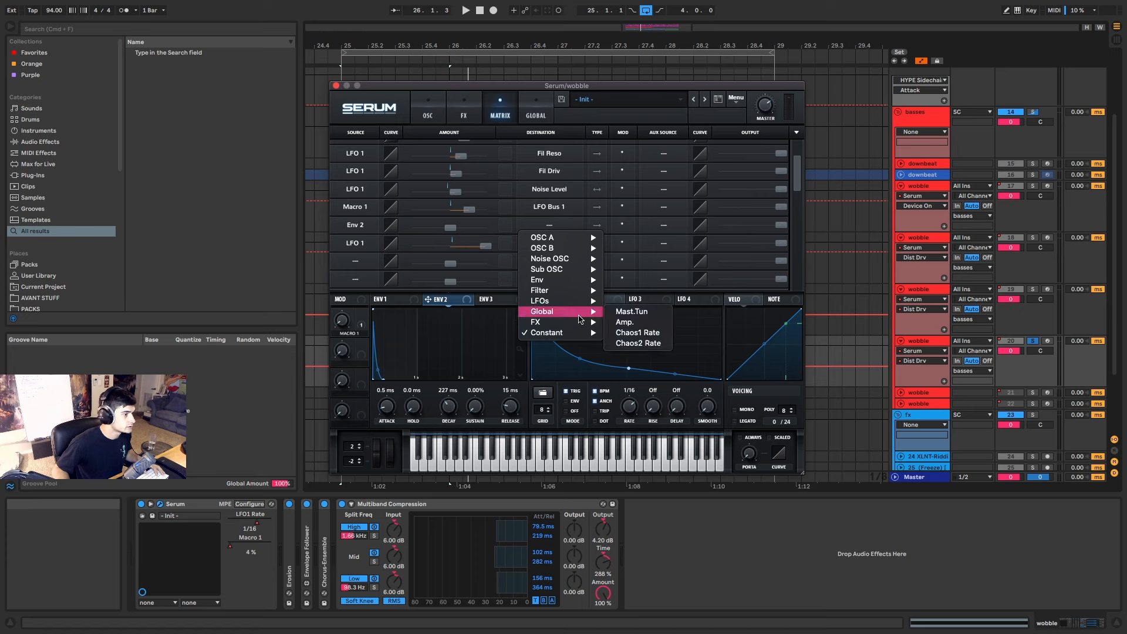
click(632, 311)
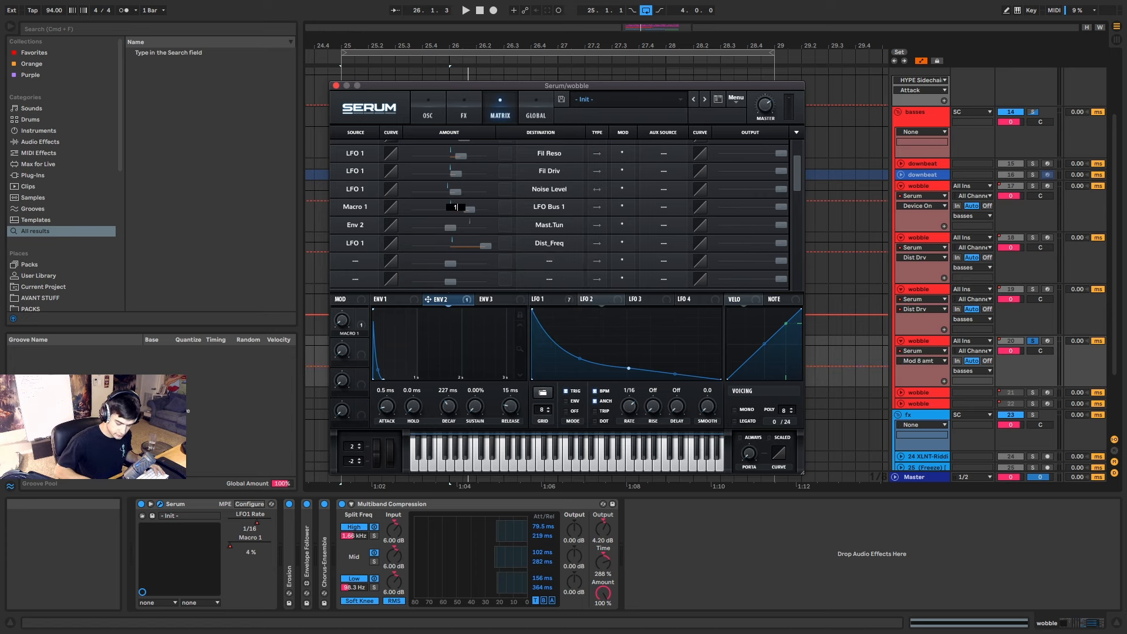
key(space)
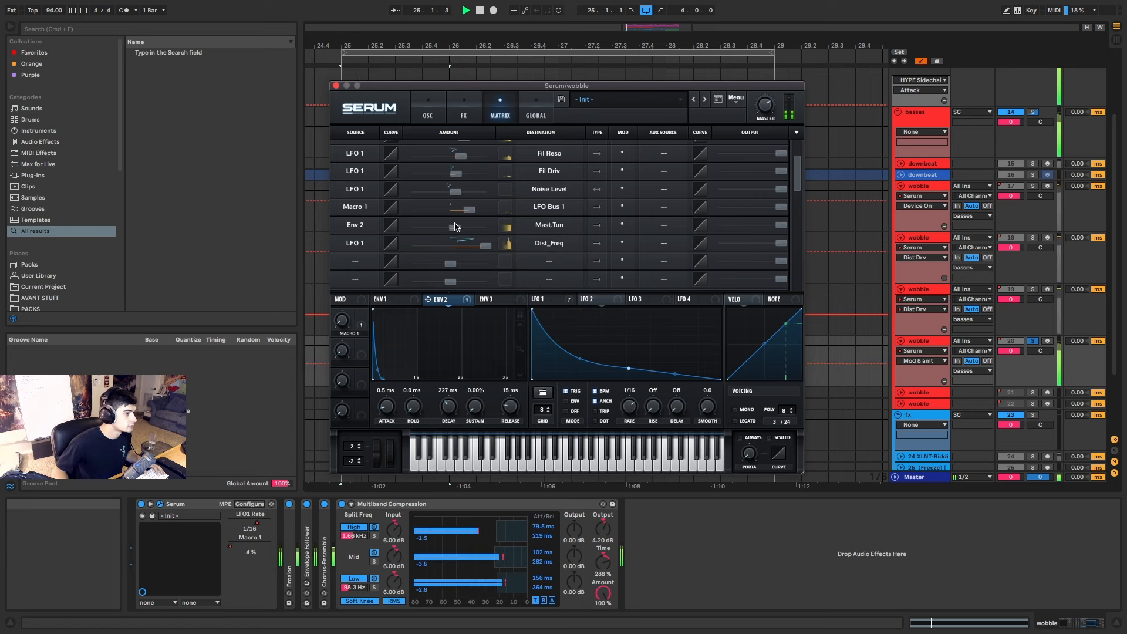
Raise oscillator B by one octave, and reshape LFO 1 with a higher start point and an adjusted middle point.
click(428, 109)
drag(582, 165, 585, 147)
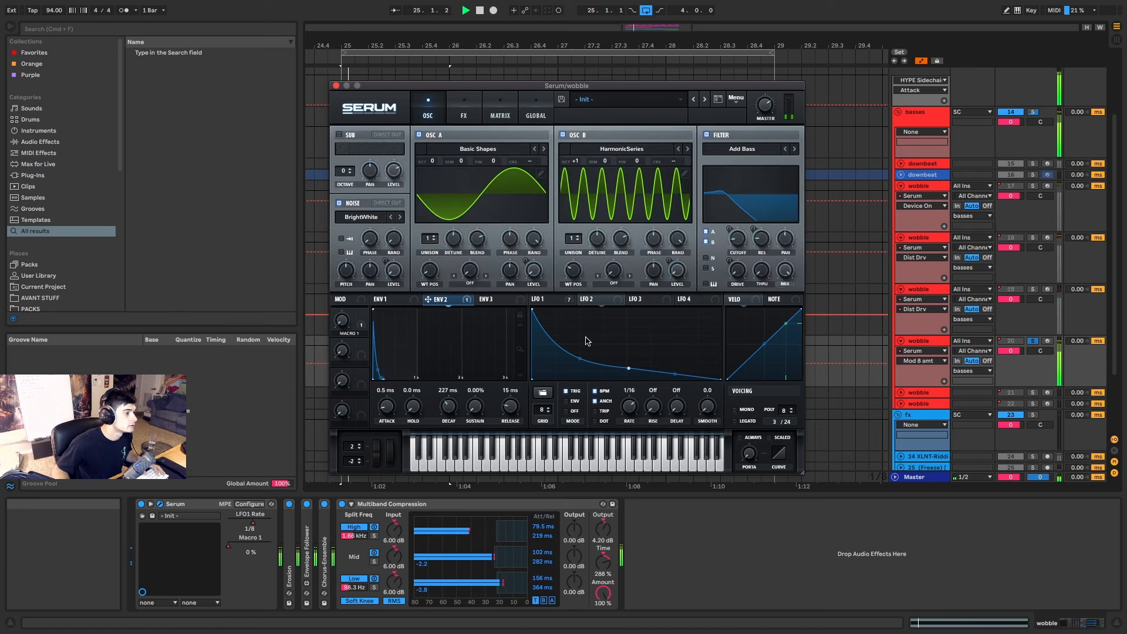
click(541, 299)
drag(533, 327, 534, 316)
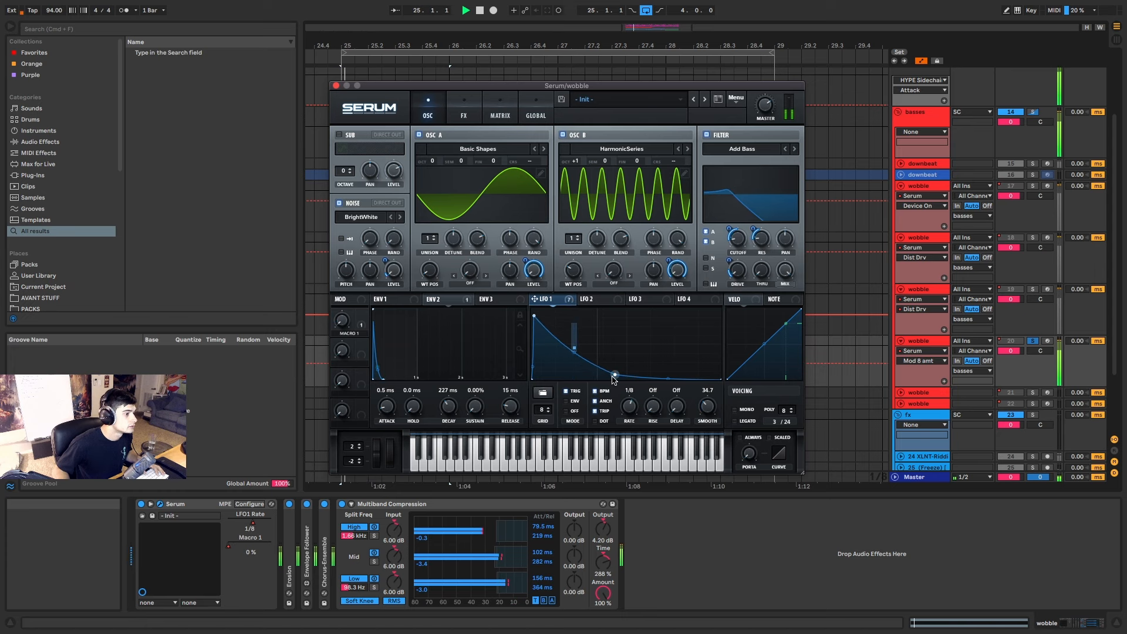
mouse_move(615, 374)
mouse_down()
mouse_move(581, 319)
mouse_move(586, 358)
mouse_move(606, 361)
mouse_up()
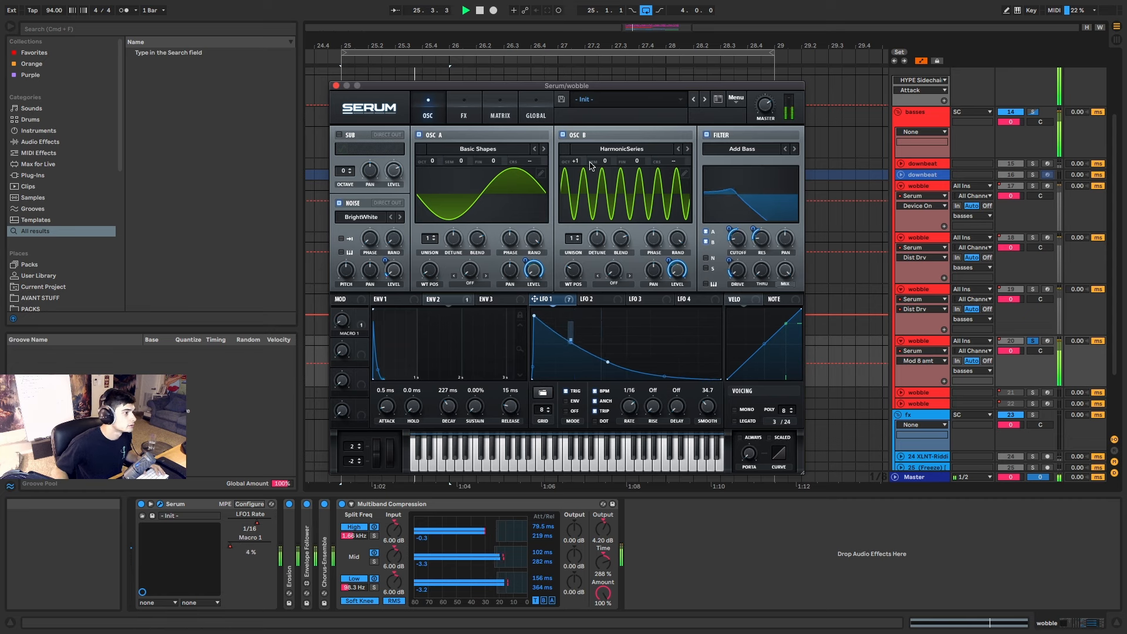
Try other wavetable positions on oscillator A, including 2, while starting and stopping the loop and re-enabling automation.
drag(430, 270, 418, 320)
key(space)
key(space)
key(space)
click(536, 10)
key(space)
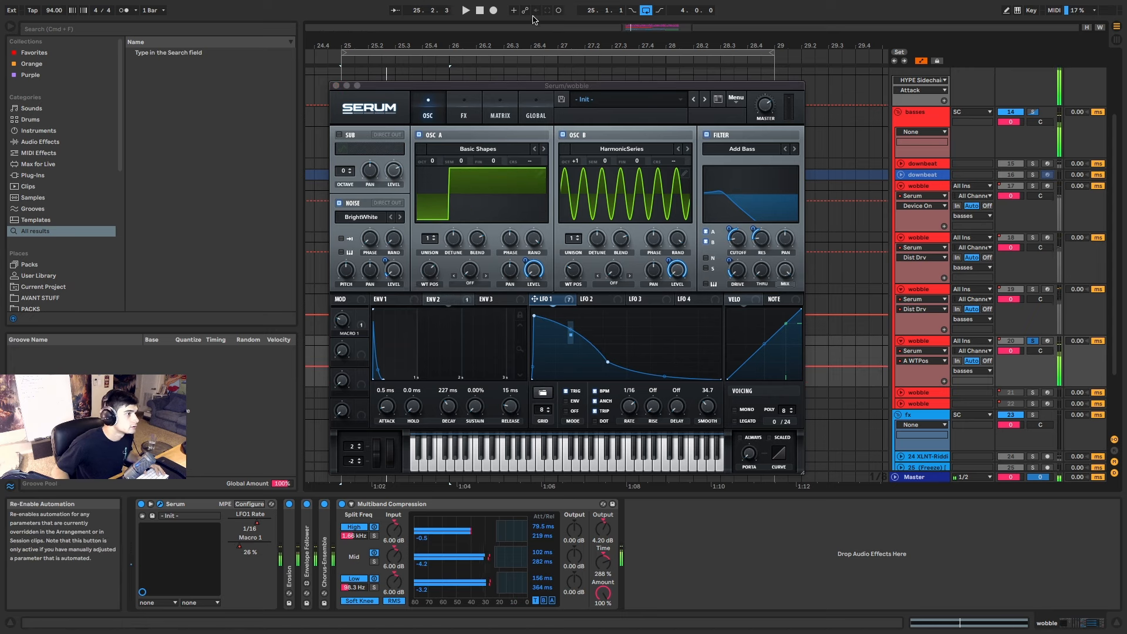
key(space)
drag(432, 271, 423, 294)
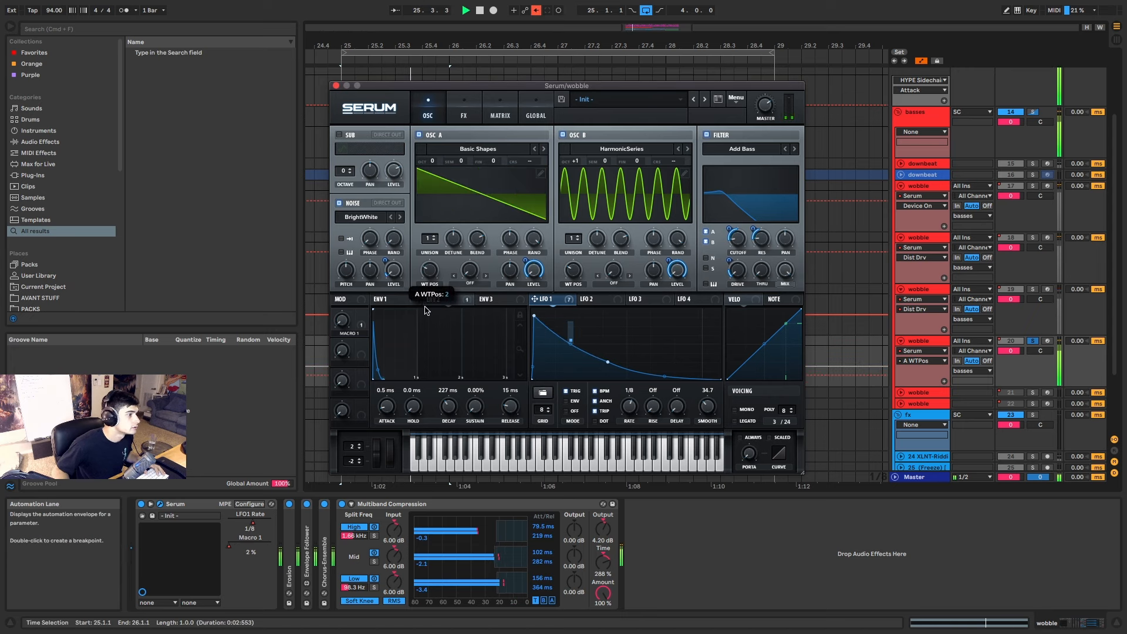
Close Serum and clear the soloed wobble track's A WTPos automation across 25.1.1 to 29.1.3.
click(336, 86)
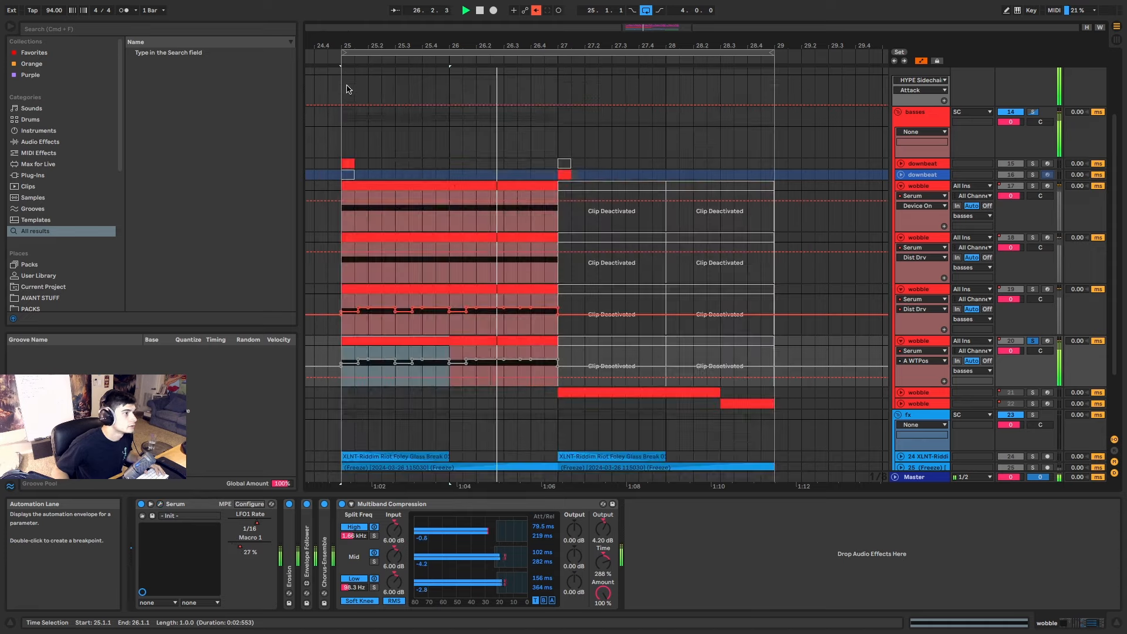
key(space)
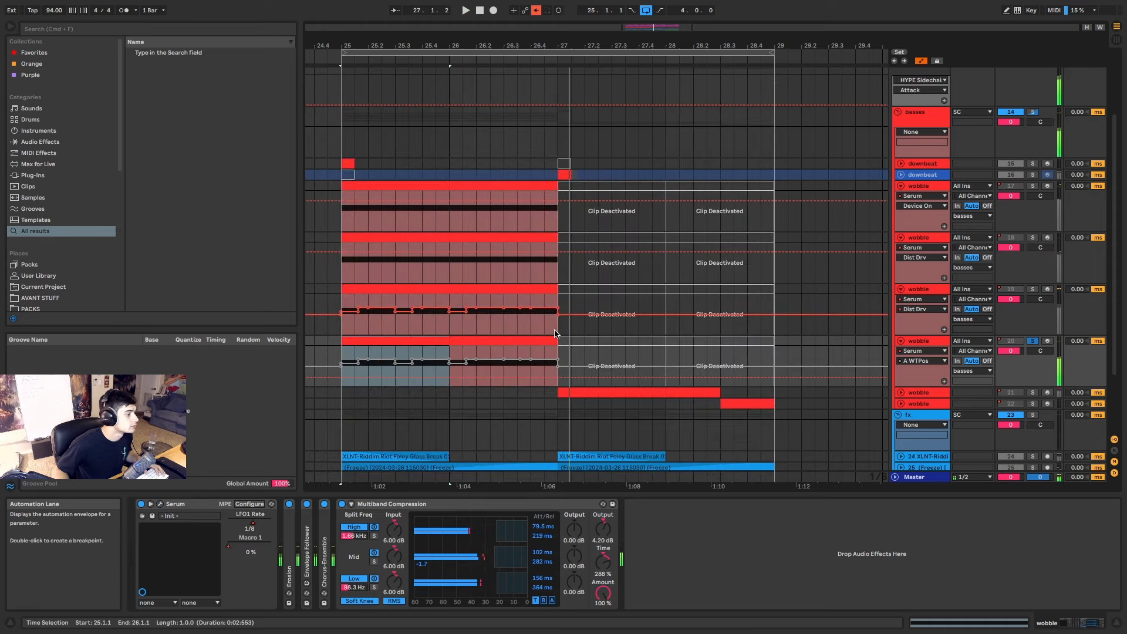
key(a)
key(a)
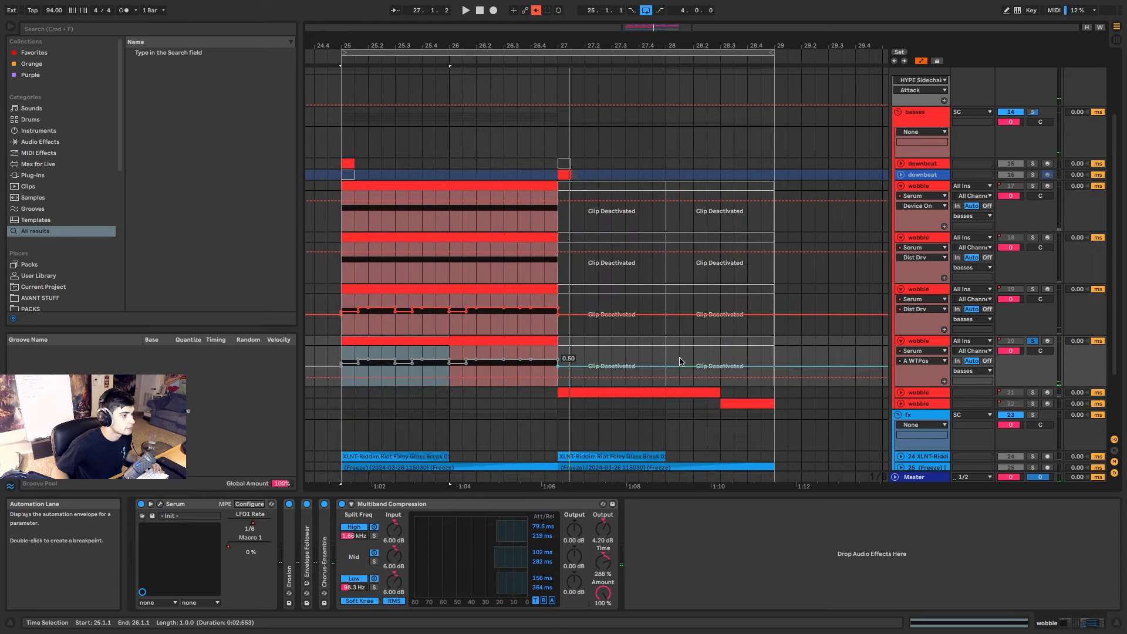
drag(792, 352, 342, 352)
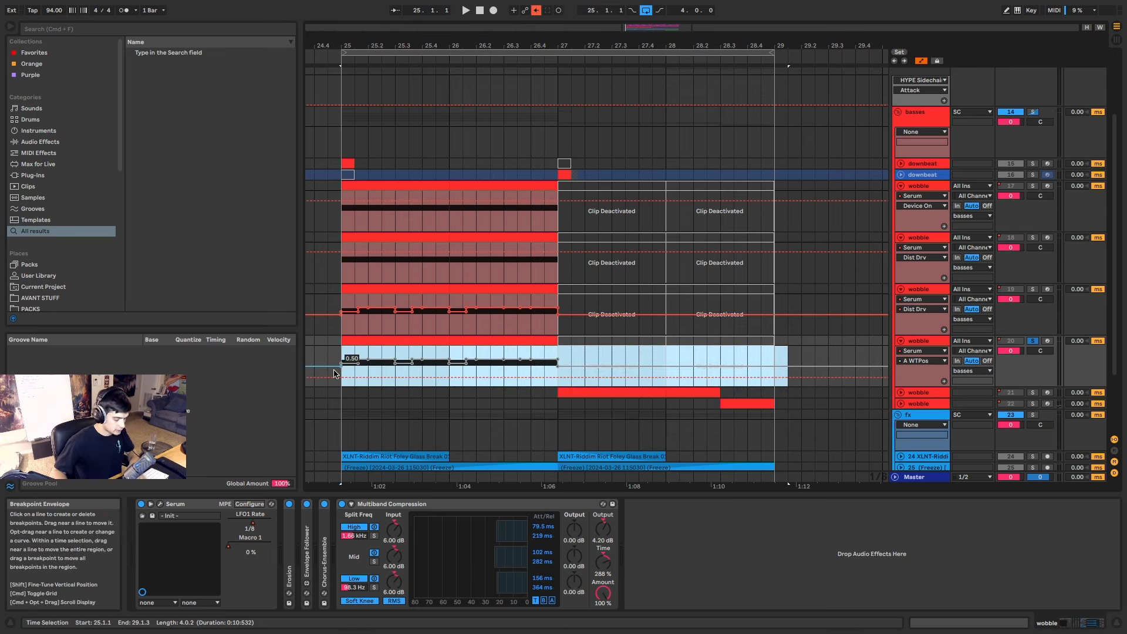
click(922, 361)
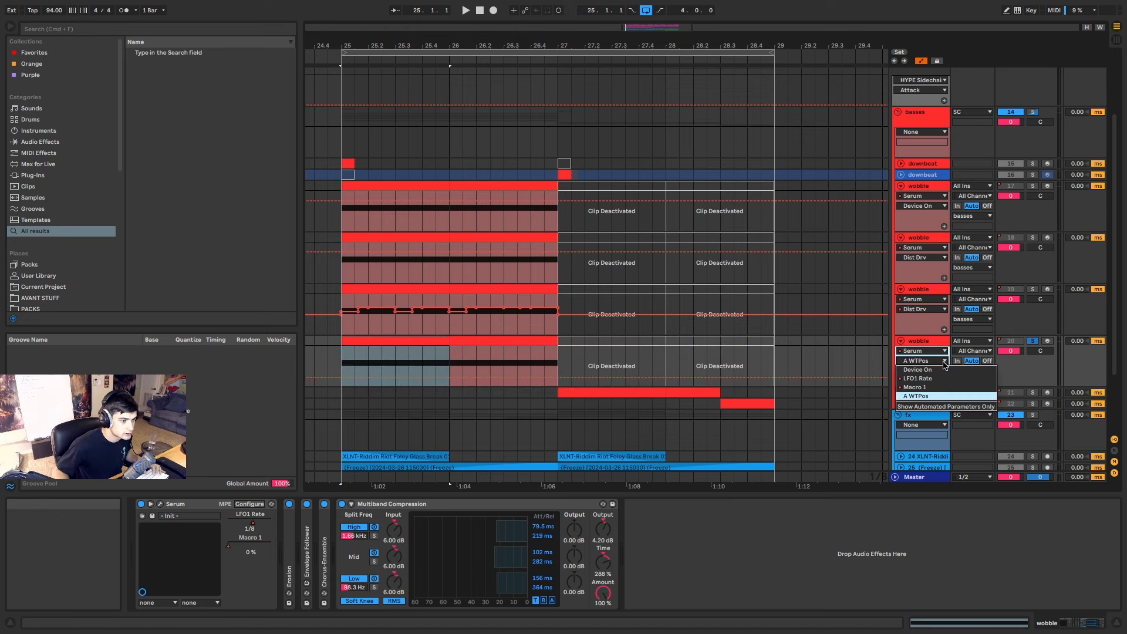
click(403, 350)
Reopen the track's Serum during loop playback and return oscillator A's wavetable position to the sine shape.
key(space)
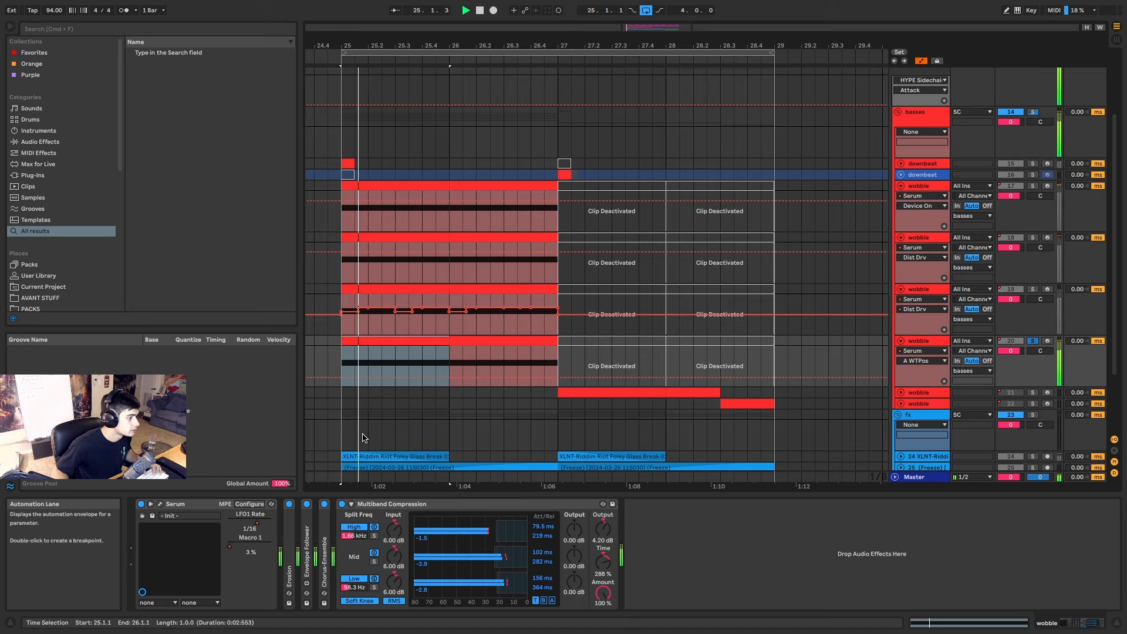
click(161, 506)
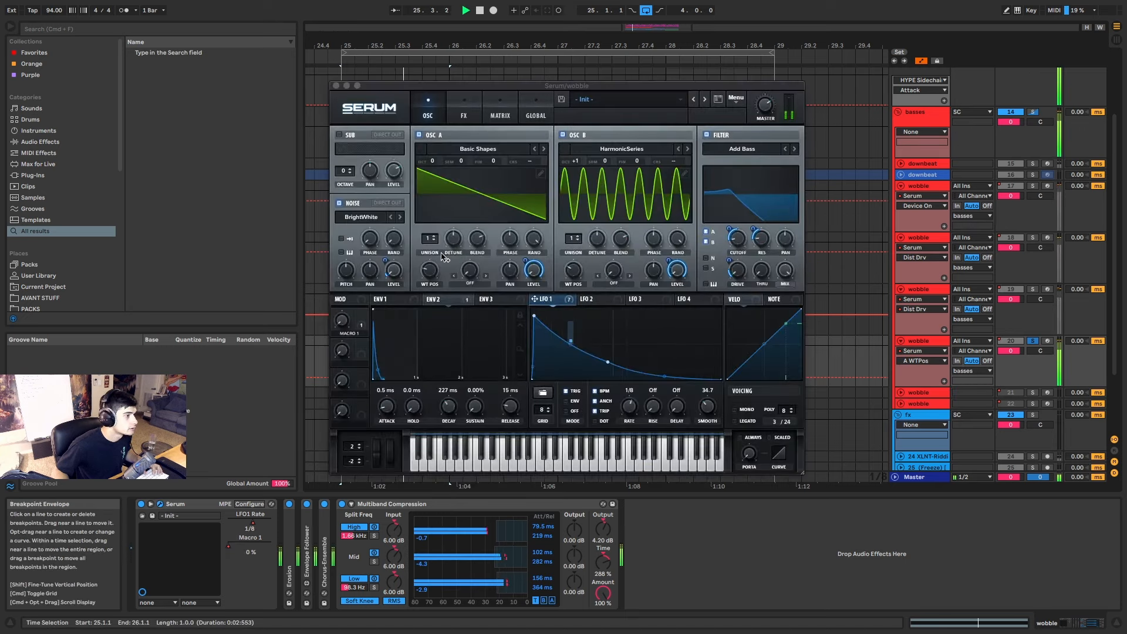
drag(431, 272, 453, 242)
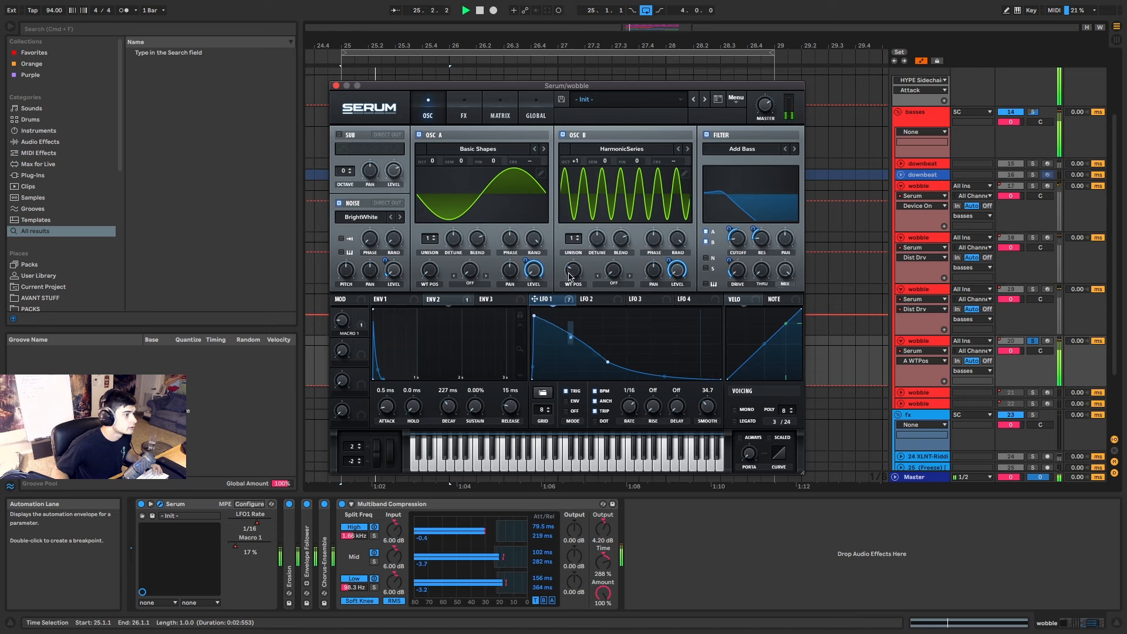
Set oscillator B's wavetable position to 6 and close Serum.
drag(570, 273, 573, 296)
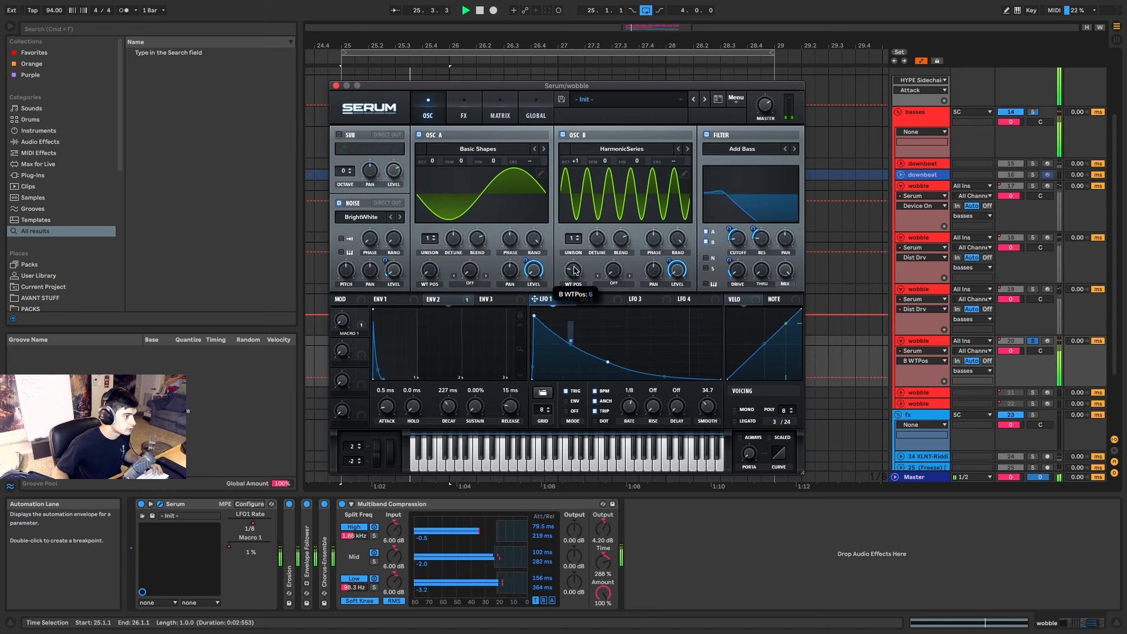
click(335, 86)
Search the browser for "disper", add Disperser after Multiband Compression, raise its frequency to E5, and restart the loop.
key(super+f)
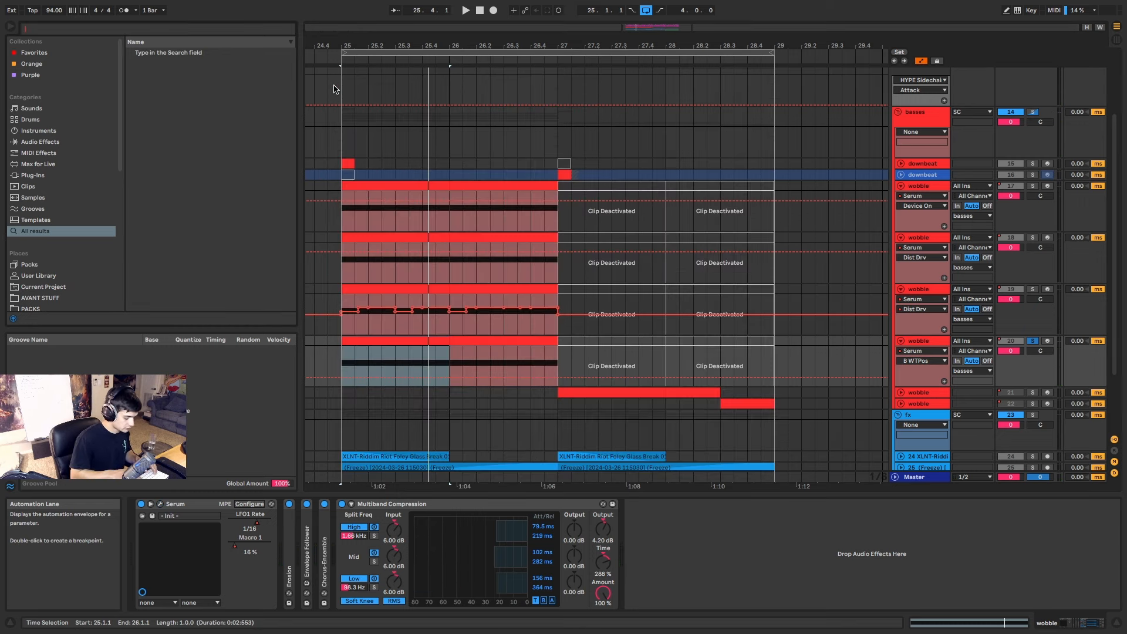
text(disper)
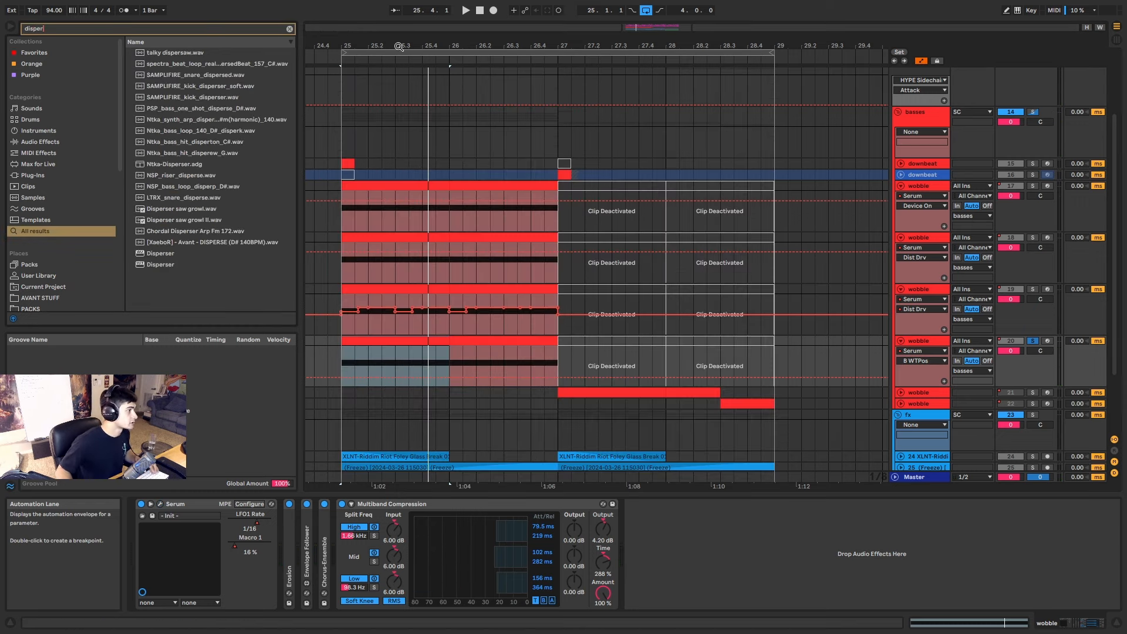
double_click(157, 263)
key(space)
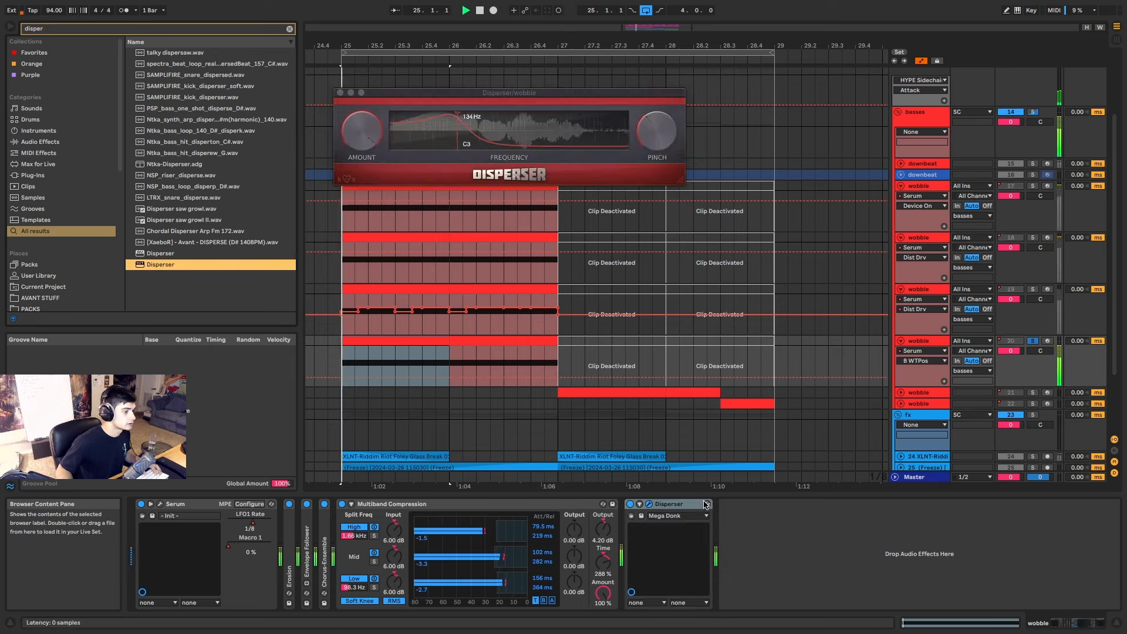
drag(465, 142, 515, 143)
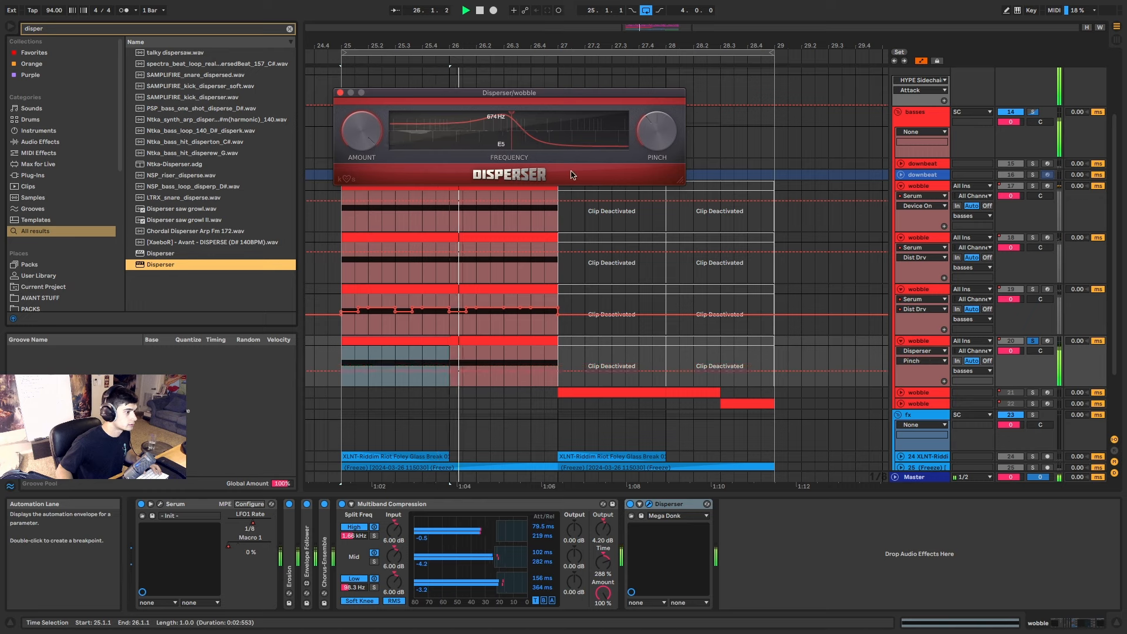
click(404, 339)
key(space)
key(space)
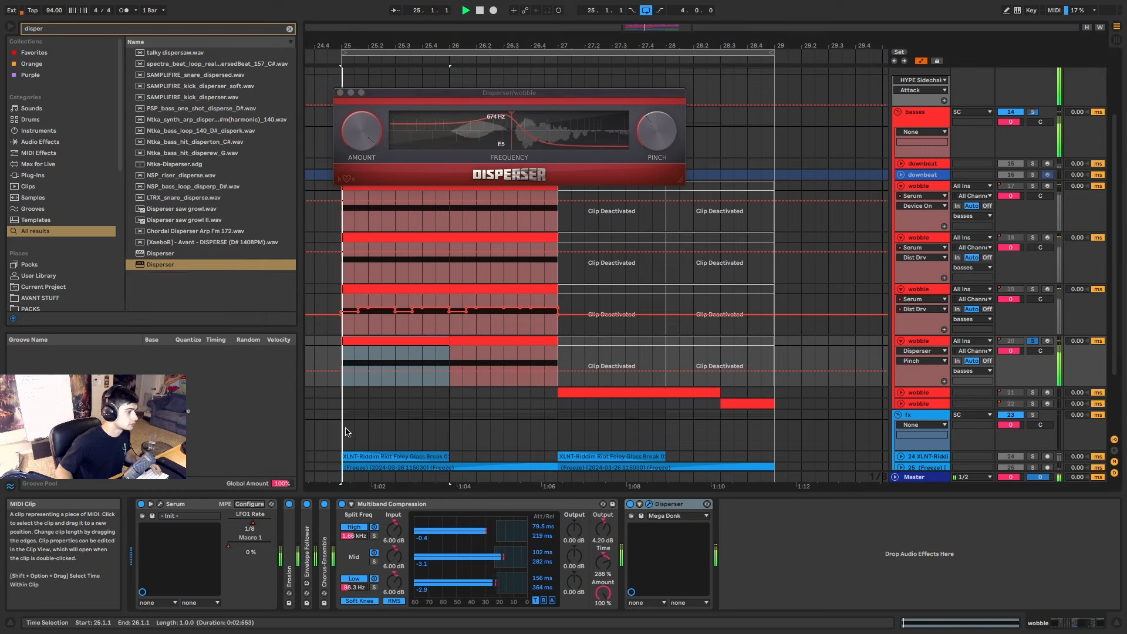
Reopen Serum, raise LFO 1's start point to the maximum, and increase oscillator B's wavetable position after comparing it off and on.
click(160, 505)
drag(533, 318, 530, 305)
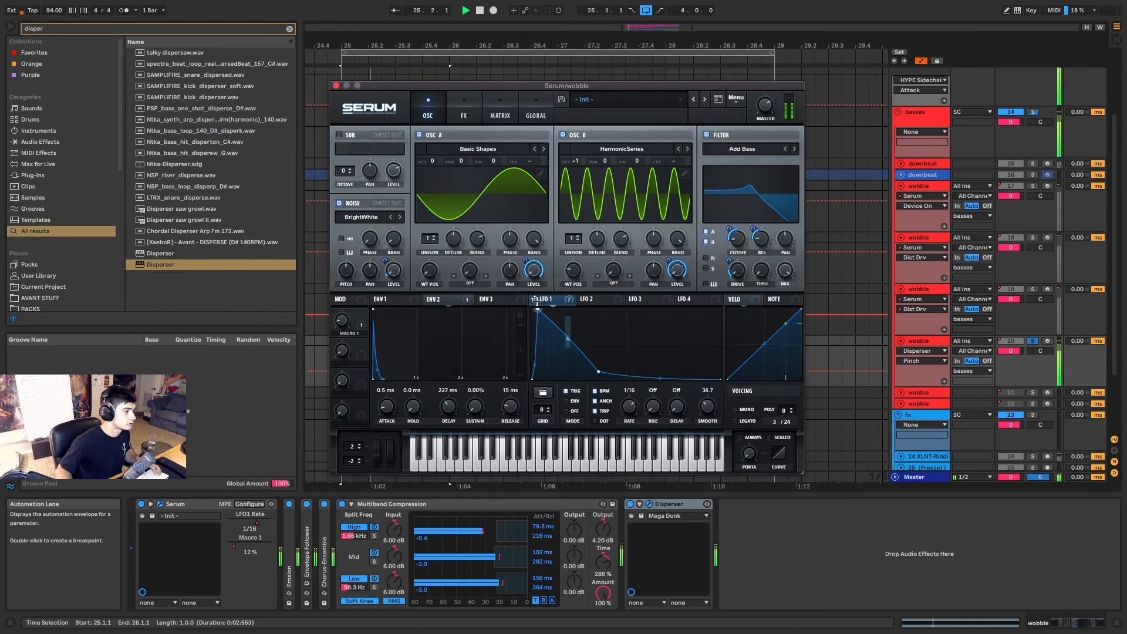
click(562, 135)
click(562, 135)
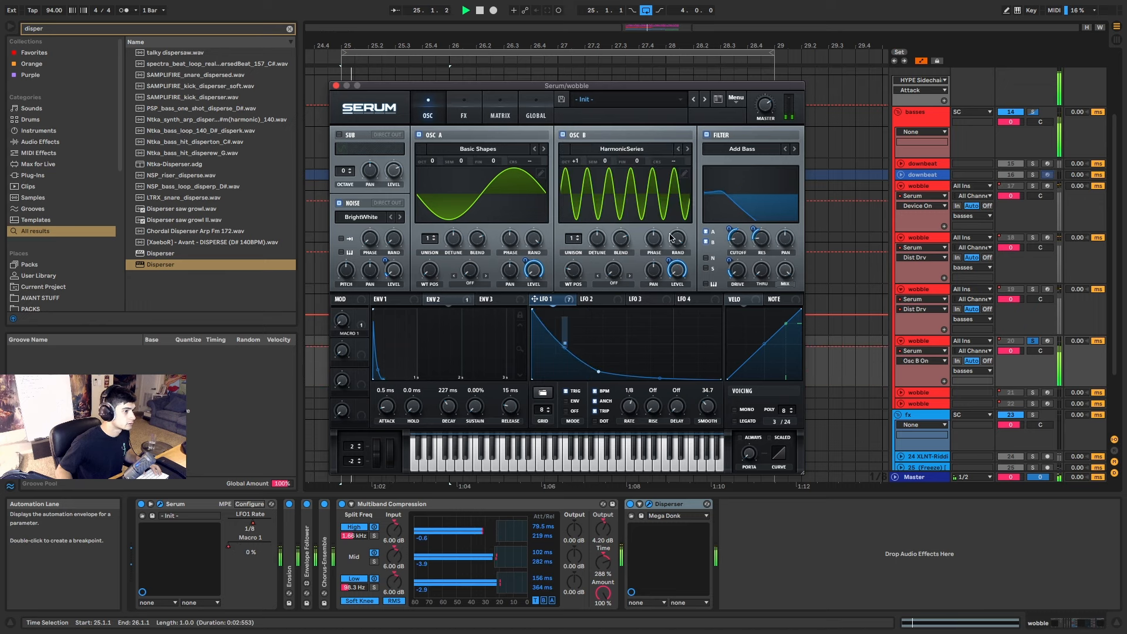
drag(575, 269, 579, 263)
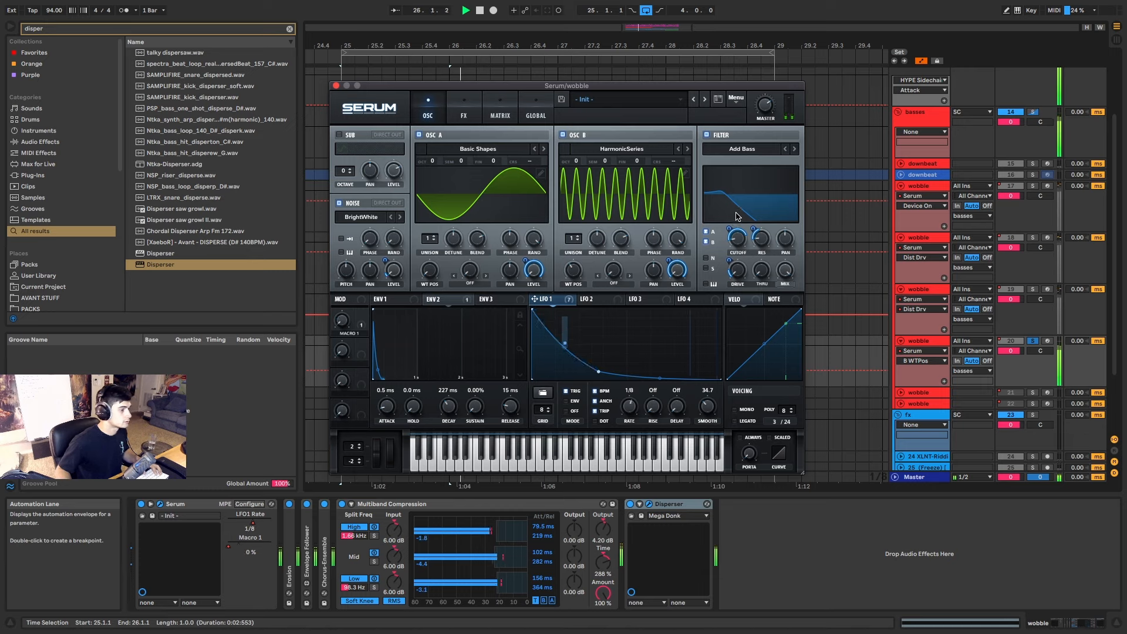
Lengthen envelope 2's decay to 611 ms while starting and stopping the loop.
click(442, 300)
key(space)
drag(450, 405, 455, 397)
key(space)
key(space)
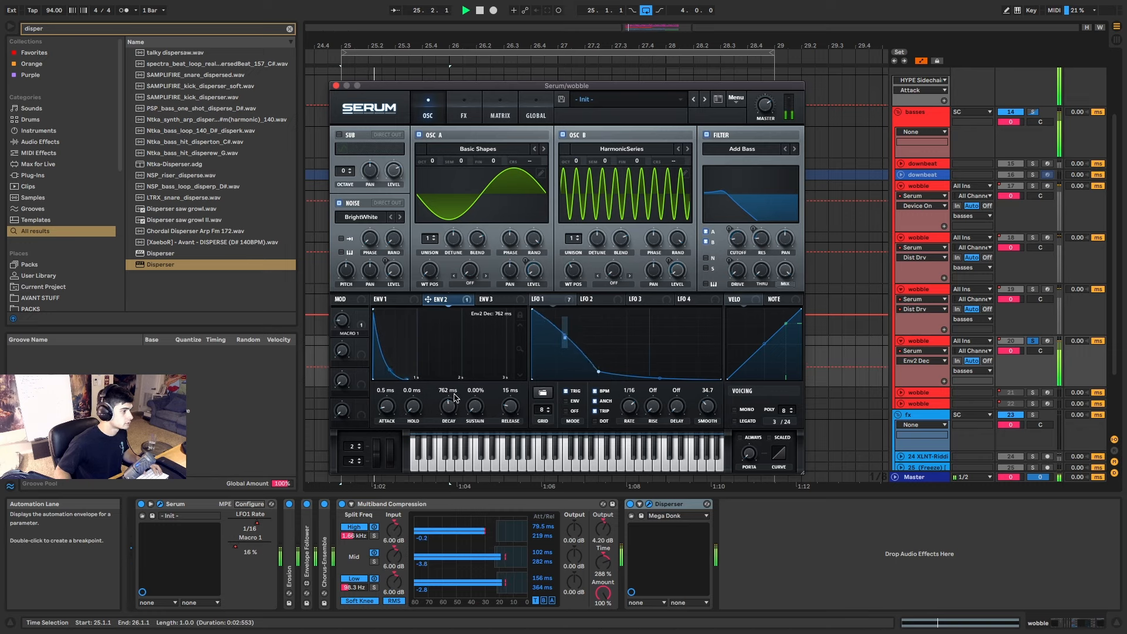
key(space)
Unsolo wobble track 20, deactivate wobble tracks 17, 18 and 19, and audition the loop in the mix.
click(1034, 341)
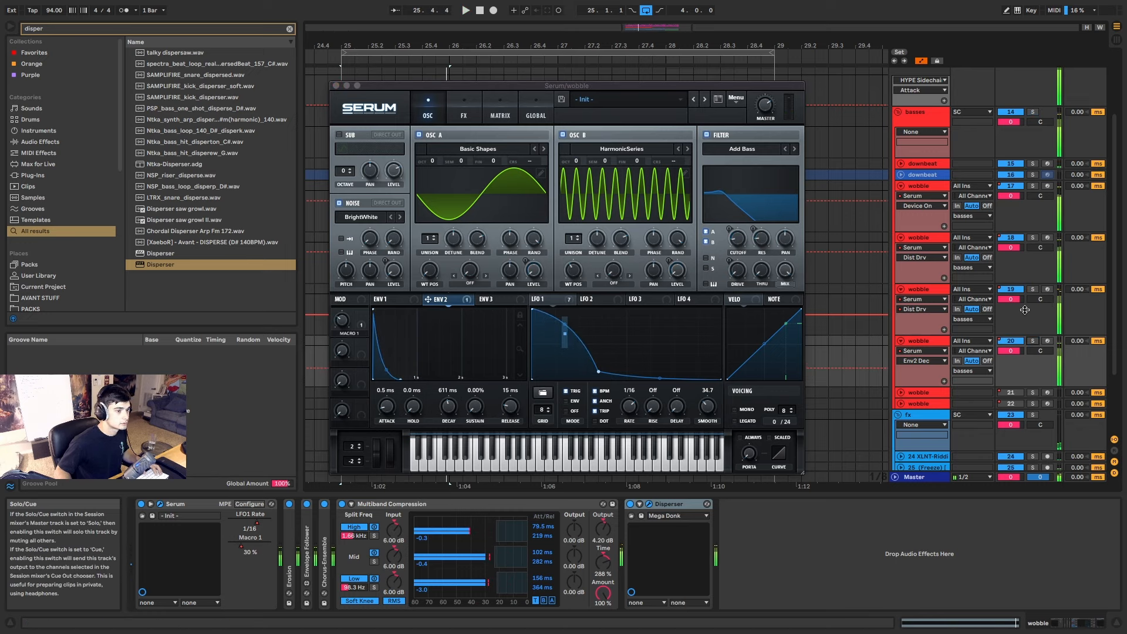
click(1016, 292)
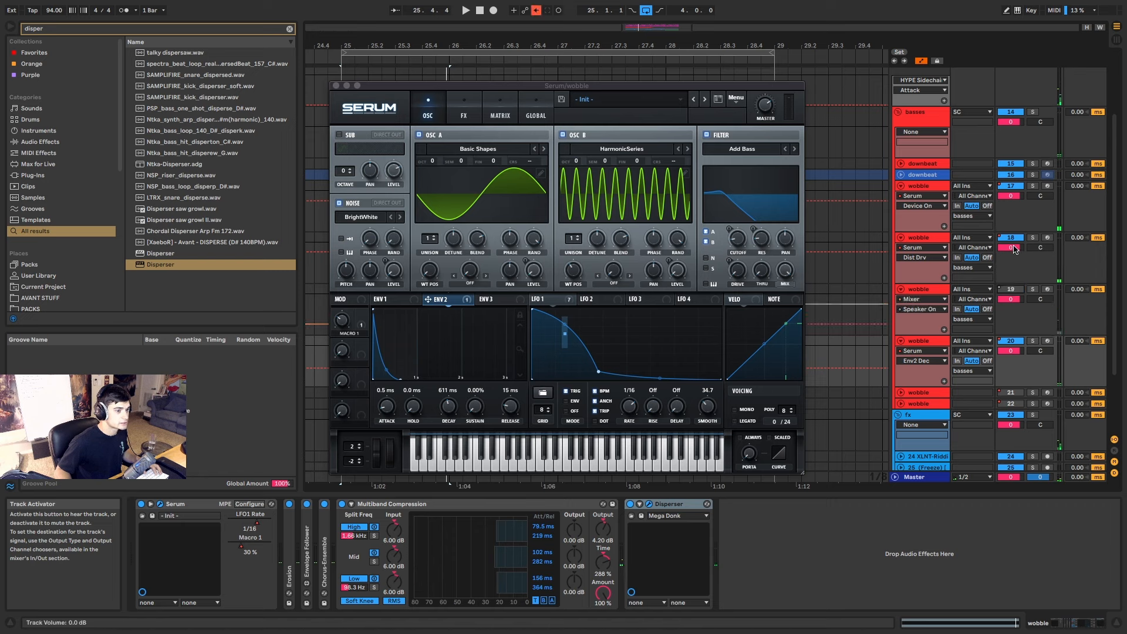
click(1016, 238)
click(1010, 185)
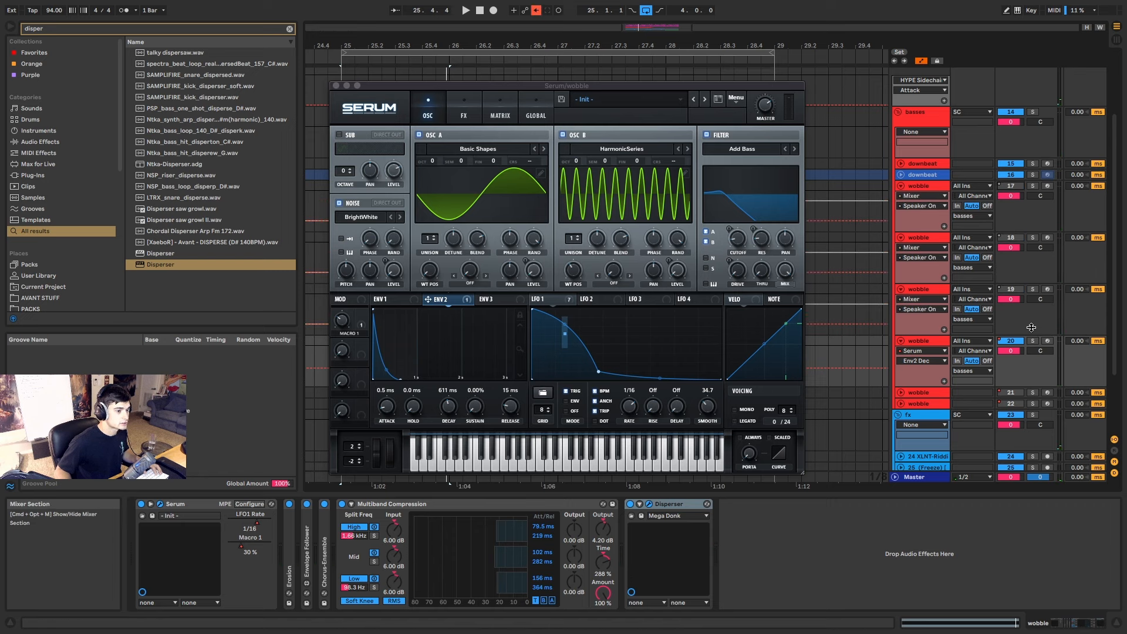
key(space)
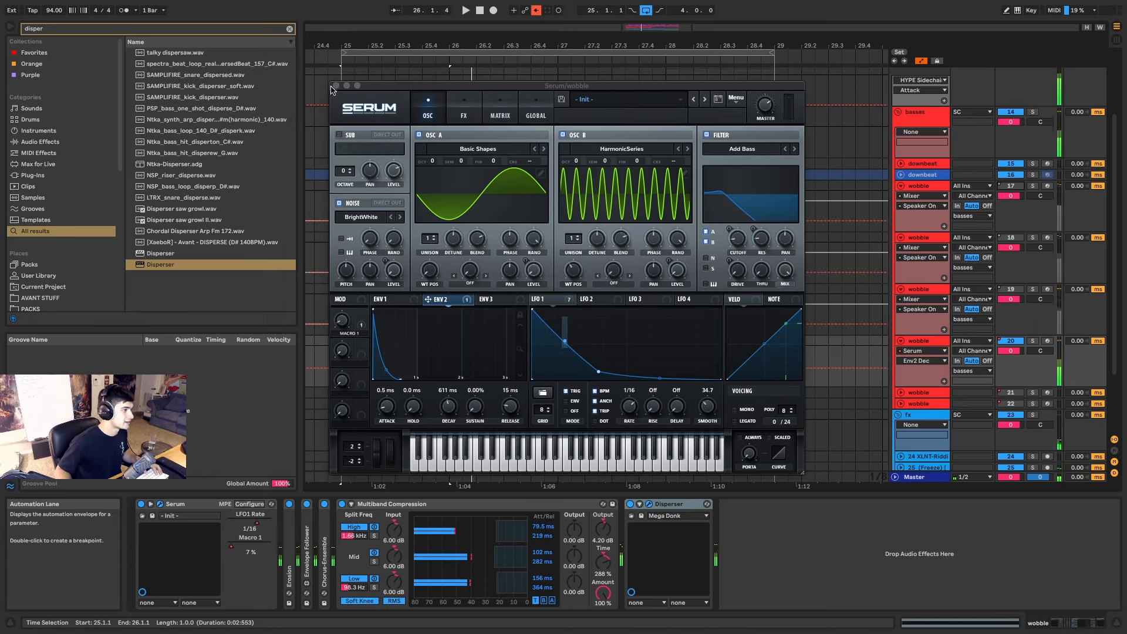
key(space)
Listen to wobble track 20 soloed in the loop, and unsolo it.
click(1033, 341)
key(space)
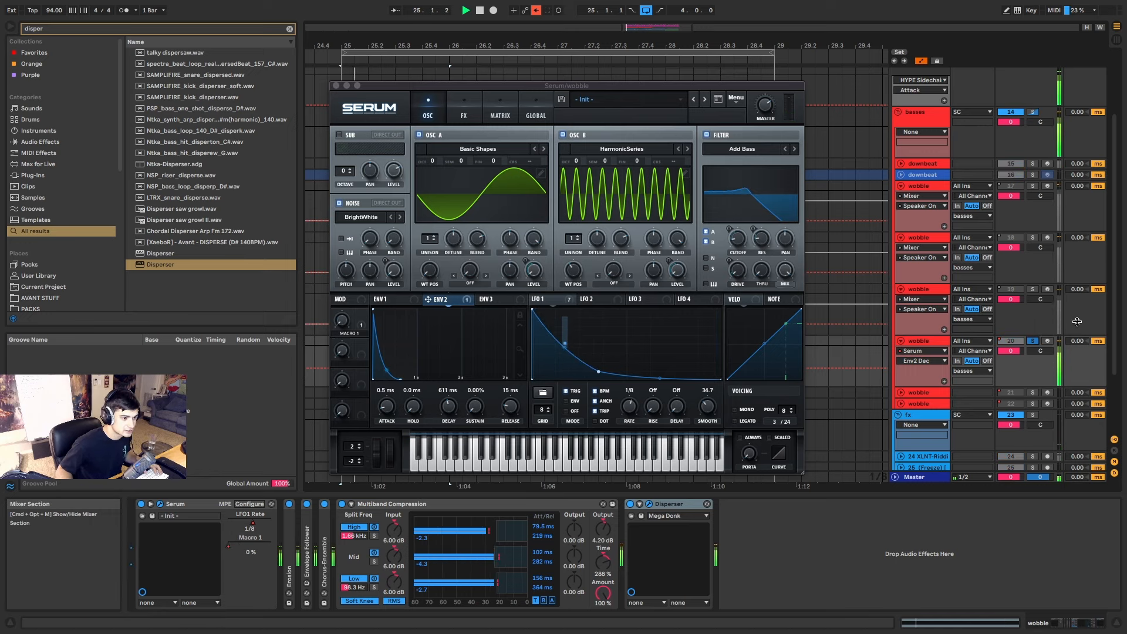
click(1033, 342)
Duplicate wobble track 20, solo the copy, close the Disperser and Serum windows, and audition the loop.
click(912, 342)
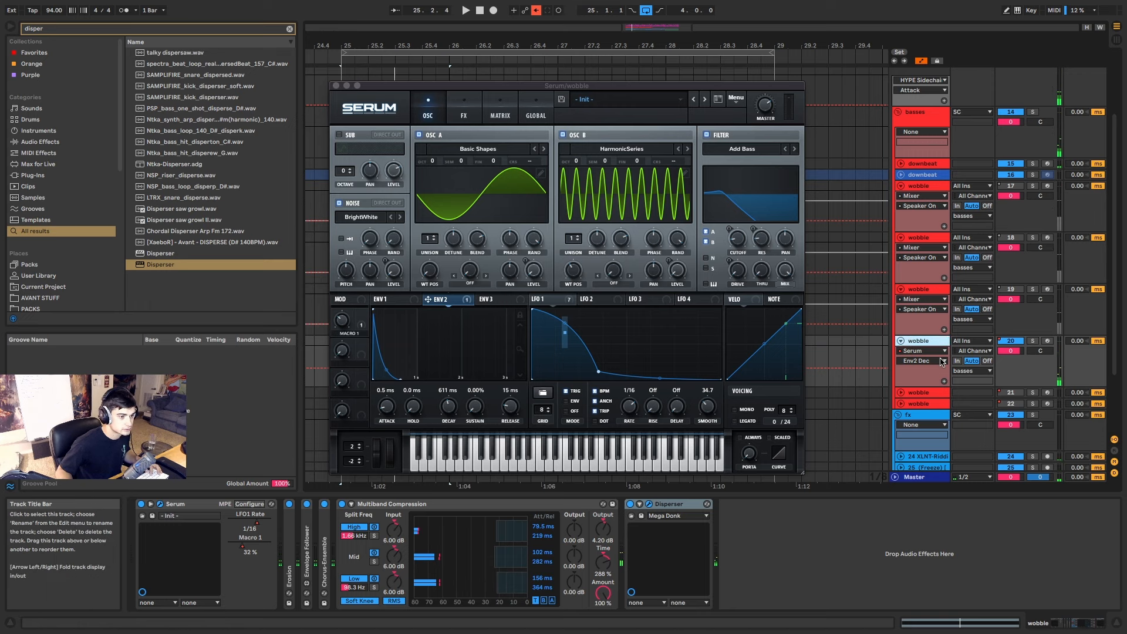
key(super+d)
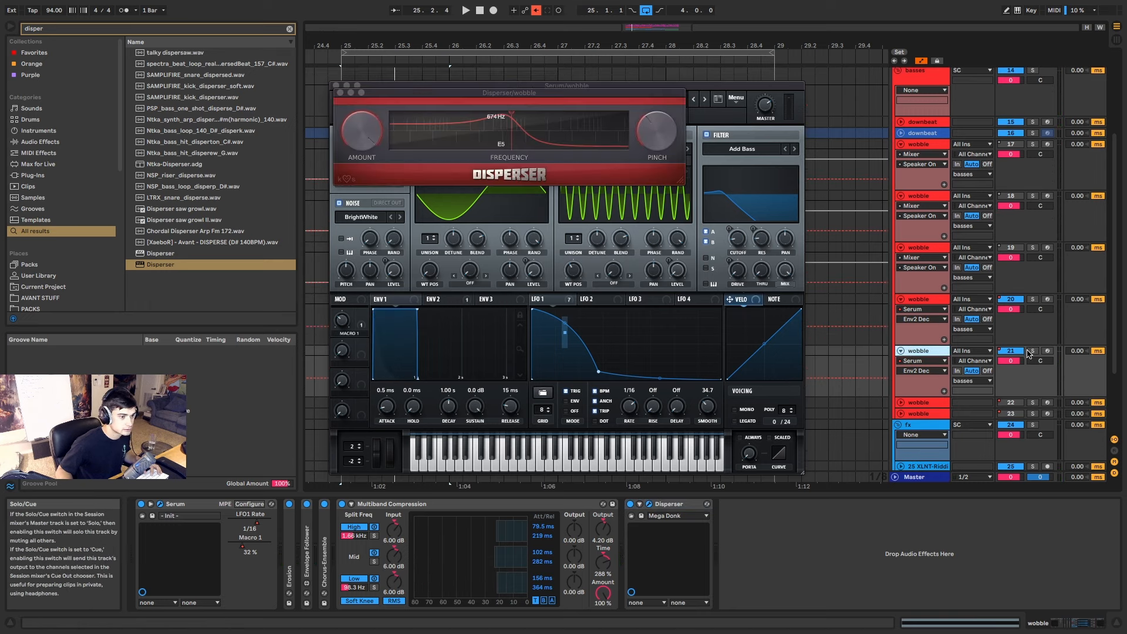
click(1032, 350)
click(340, 93)
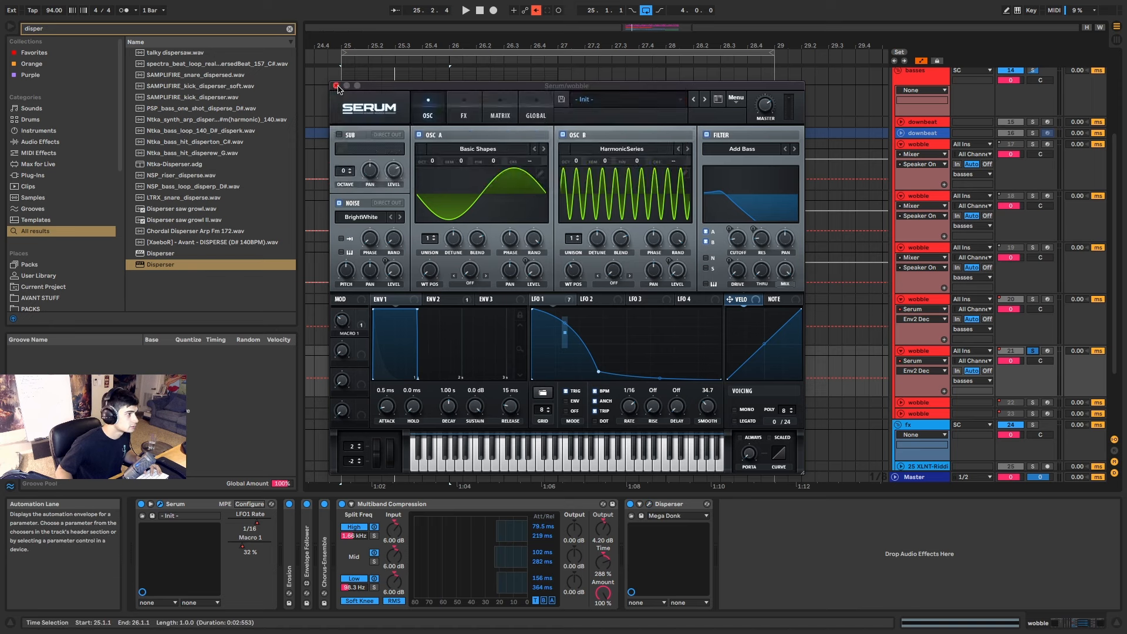
click(337, 86)
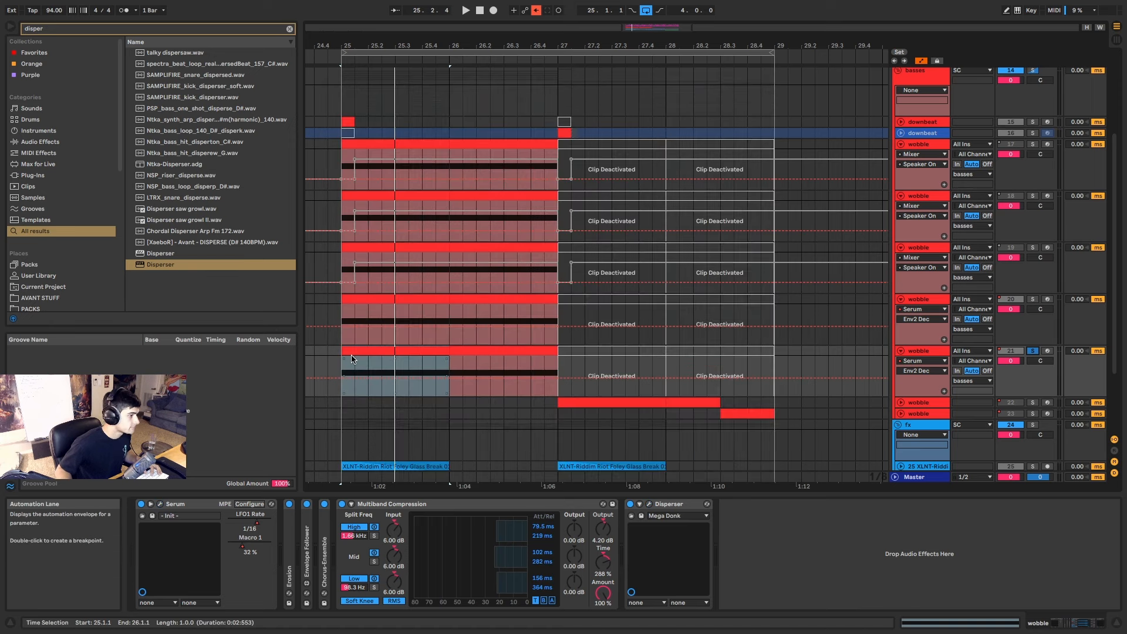
key(space)
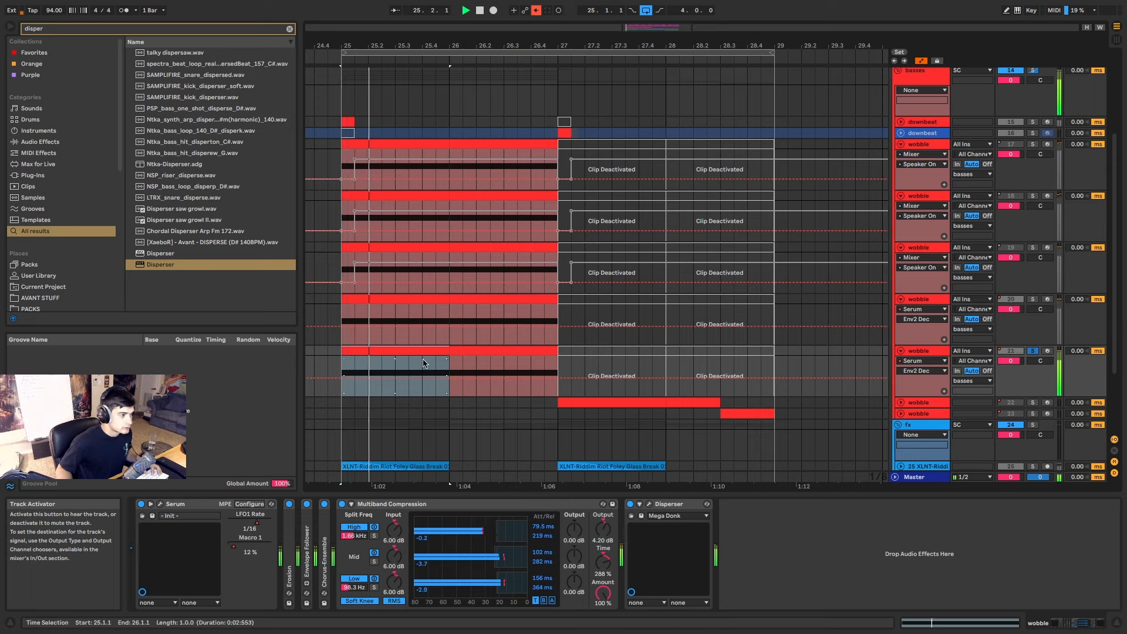
key(space)
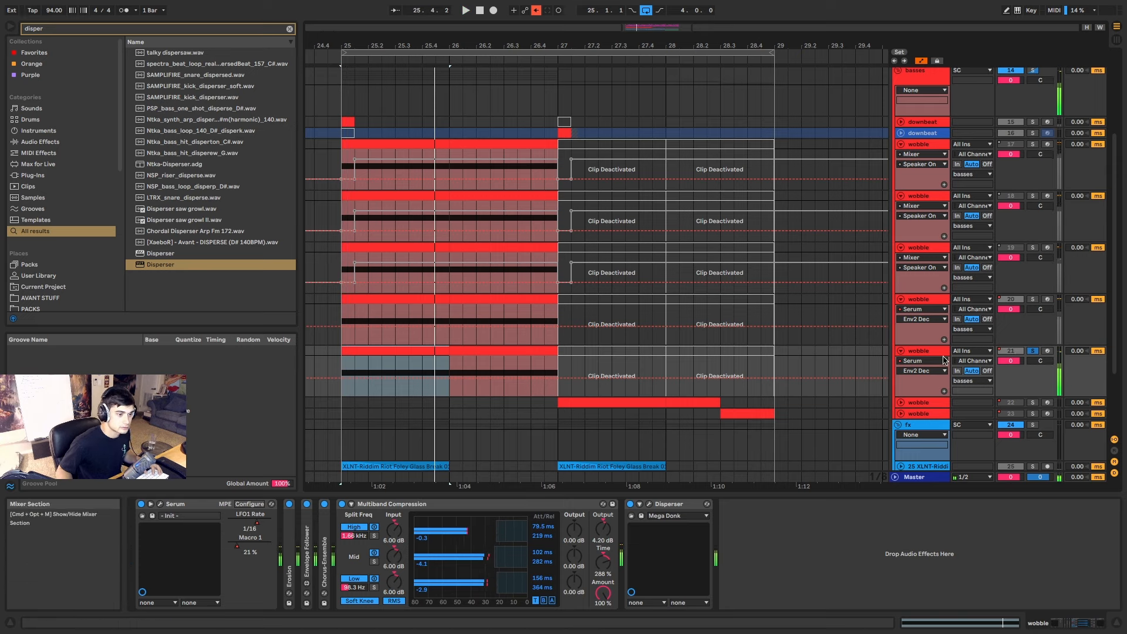
Open the duplicated track's Serum, reshape LFO 1 into a high, gently rising curve, and start the loop.
click(160, 505)
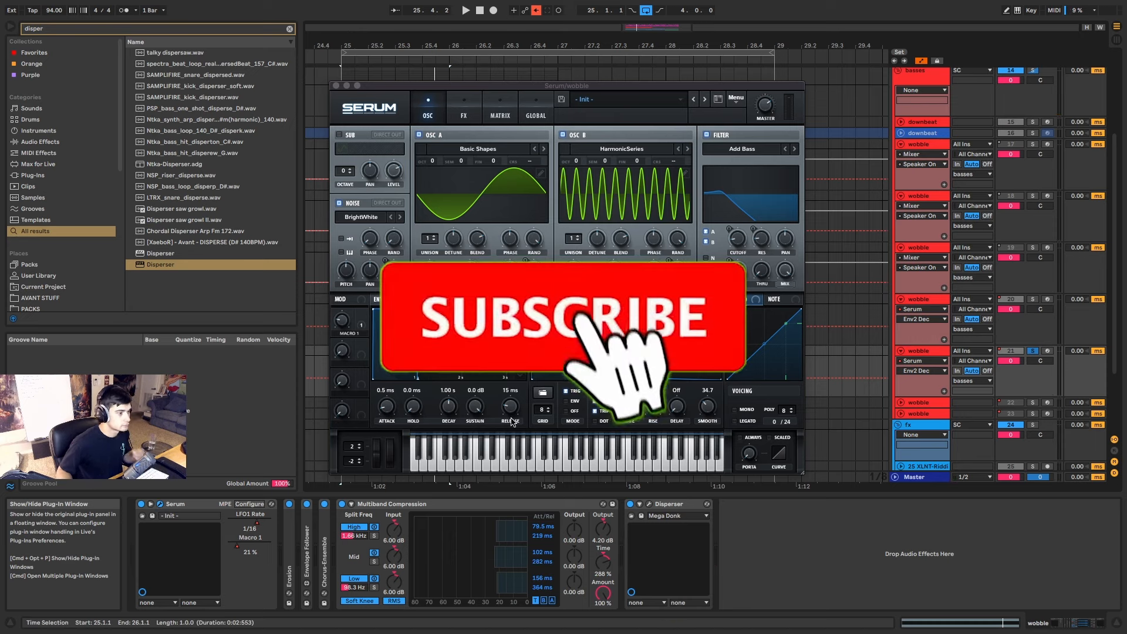
drag(601, 376, 758, 309)
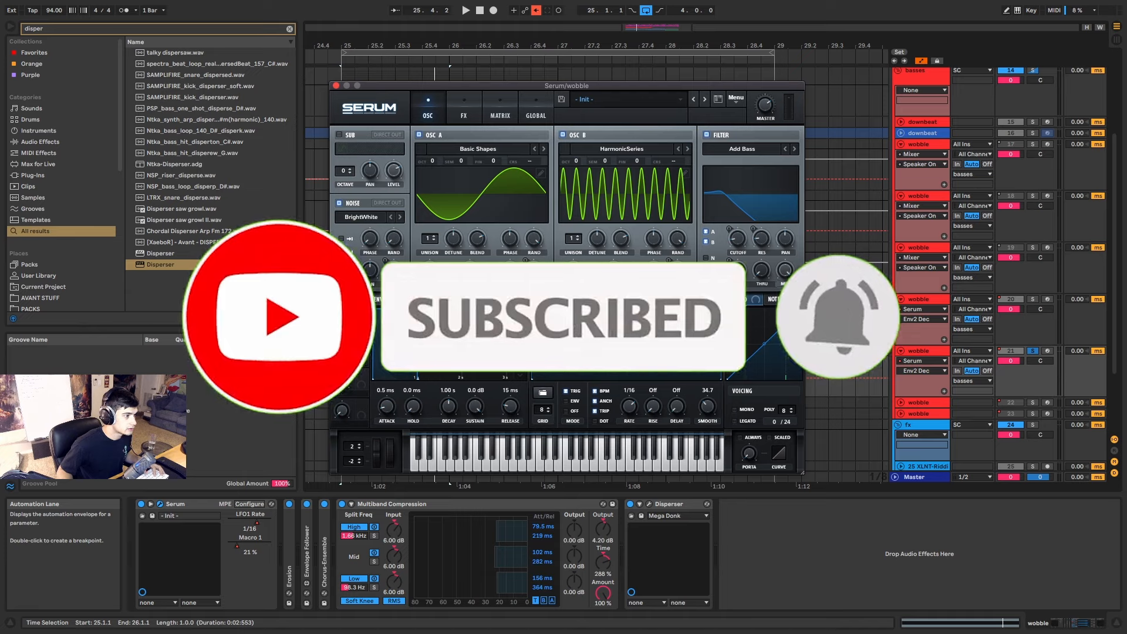
key(space)
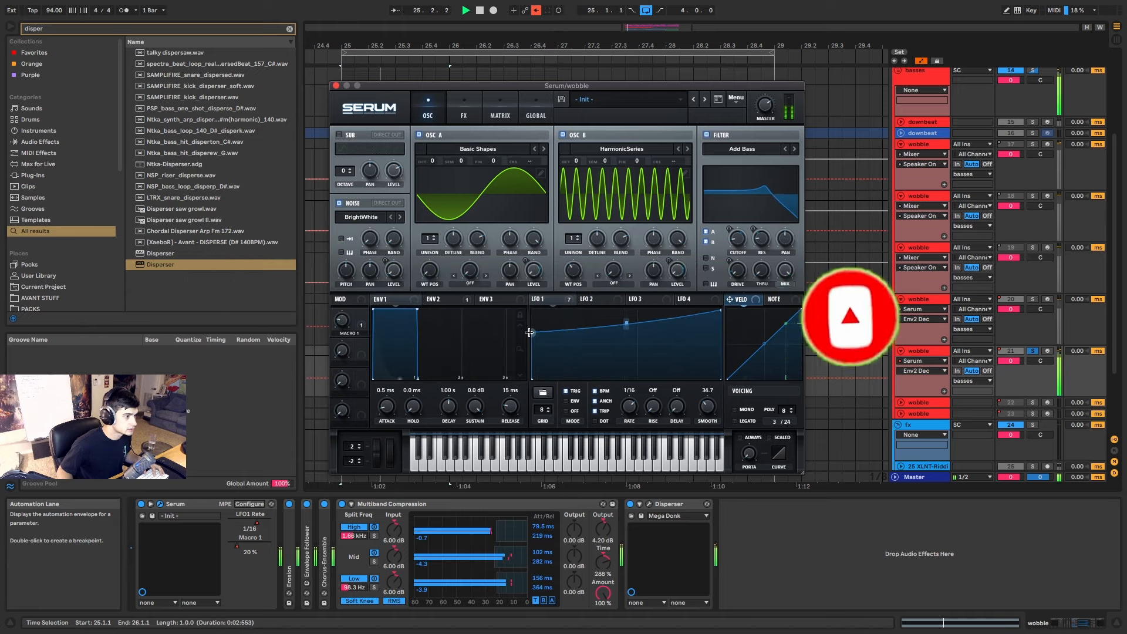
Set oscillator B's octave to 0 and adjust its wavetable position while repeatedly restarting the loop.
mouse_move(576, 161)
mouse_down()
mouse_move(576, 179)
mouse_move(575, 162)
mouse_up()
key(space)
key(space)
key(space)
mouse_move(573, 271)
mouse_down()
mouse_move(570, 286)
mouse_move(583, 266)
mouse_move(575, 273)
mouse_up()
key(space)
key(space)
key(space)
key(space)
key(space)
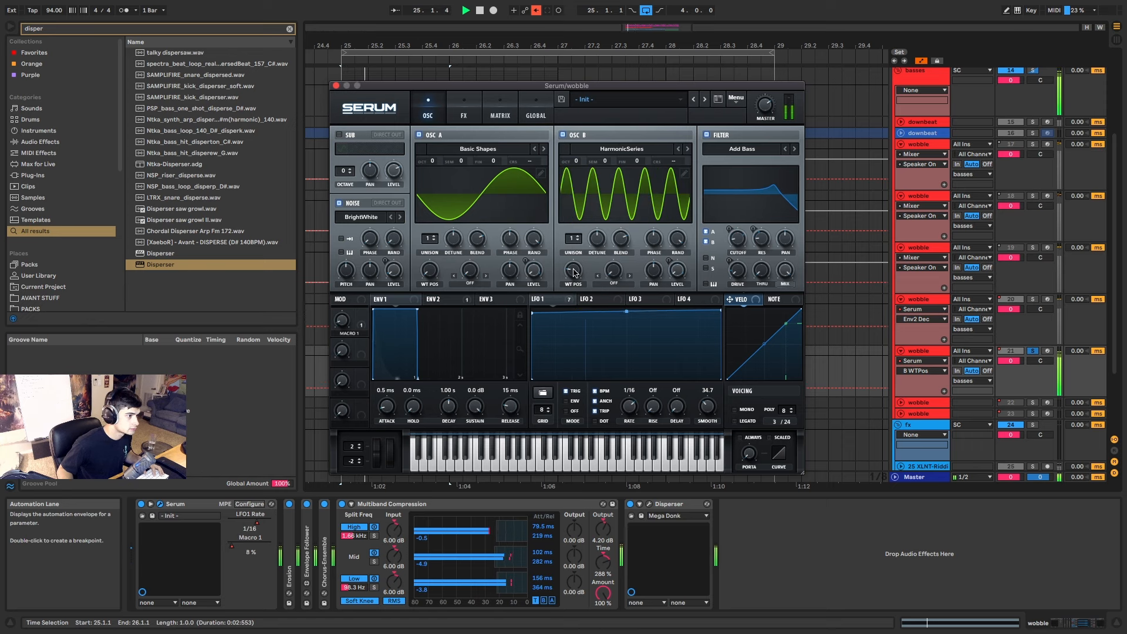
key(space)
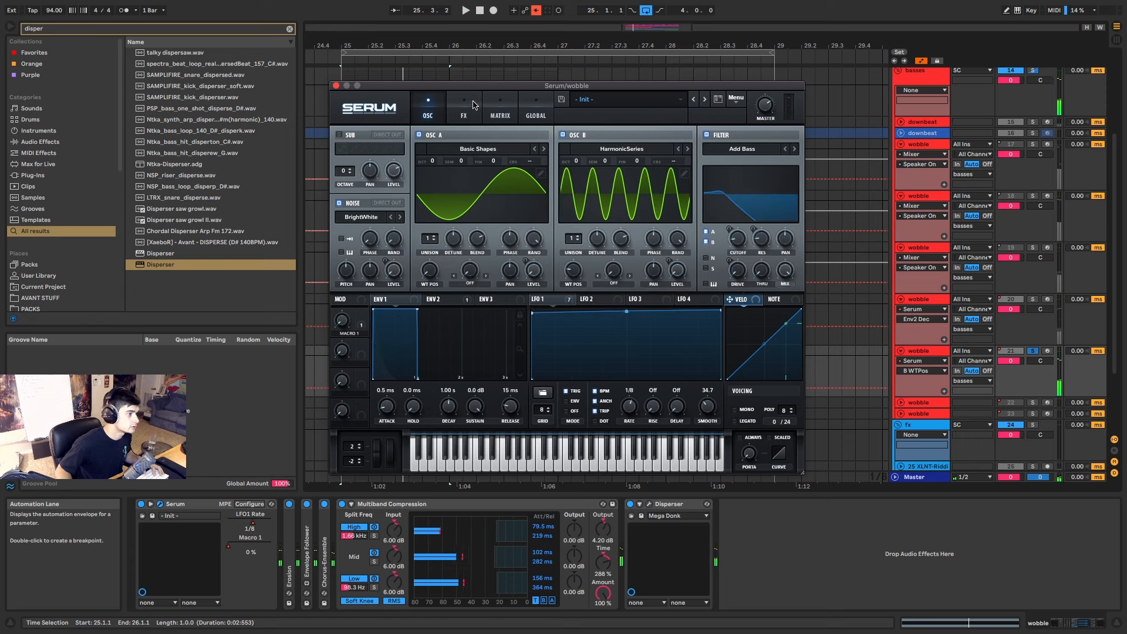
Assign LFO 3 to the fine tuning of both oscillator A and oscillator B.
key(space)
click(586, 299)
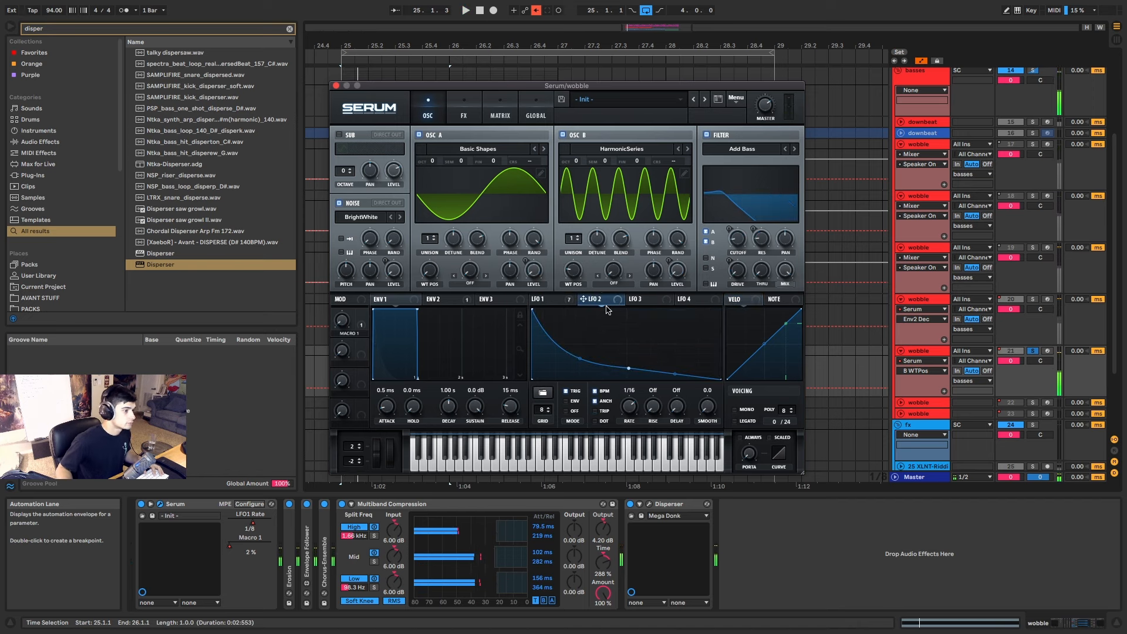
click(642, 299)
drag(633, 299, 503, 157)
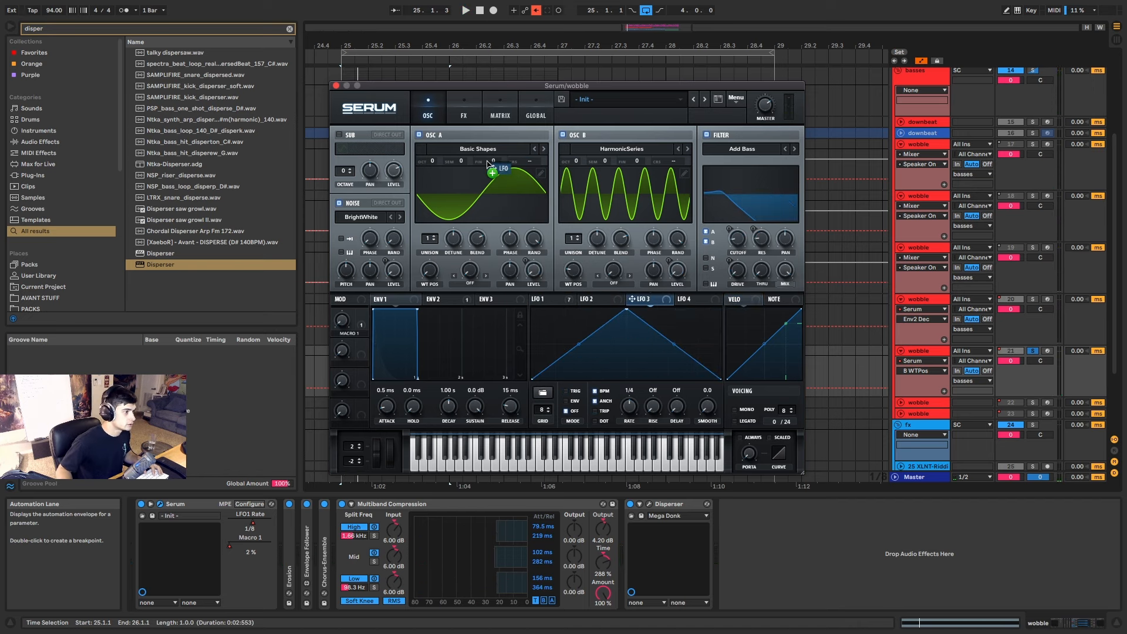
drag(668, 255, 640, 167)
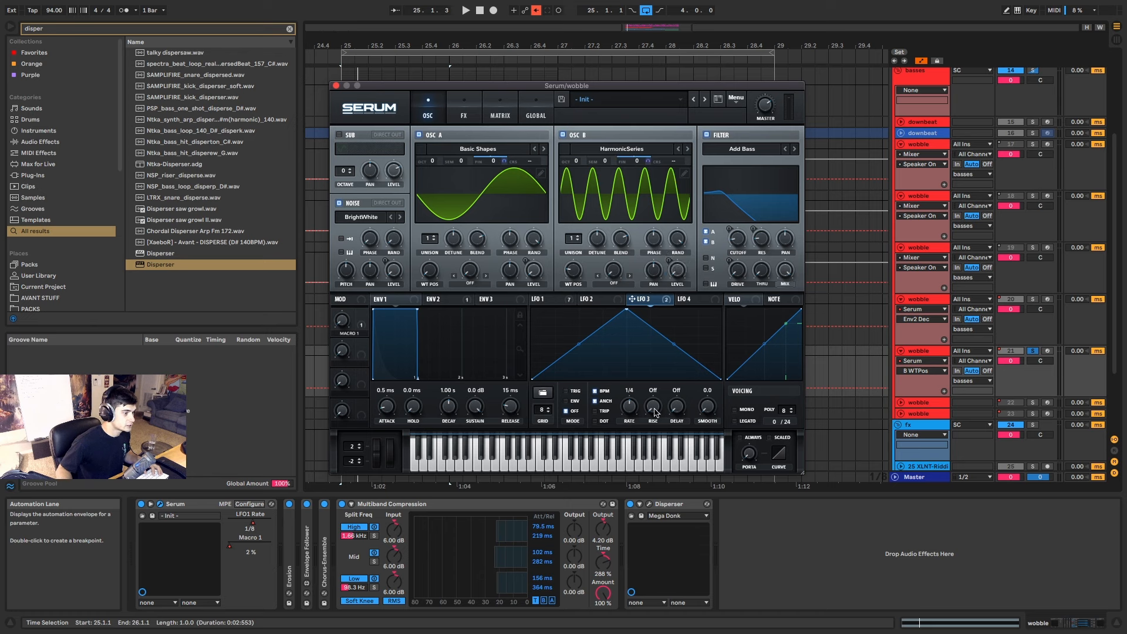
Set LFO 3's rate to fast and audition the pitch modulation in the loop.
key(space)
drag(633, 412, 645, 403)
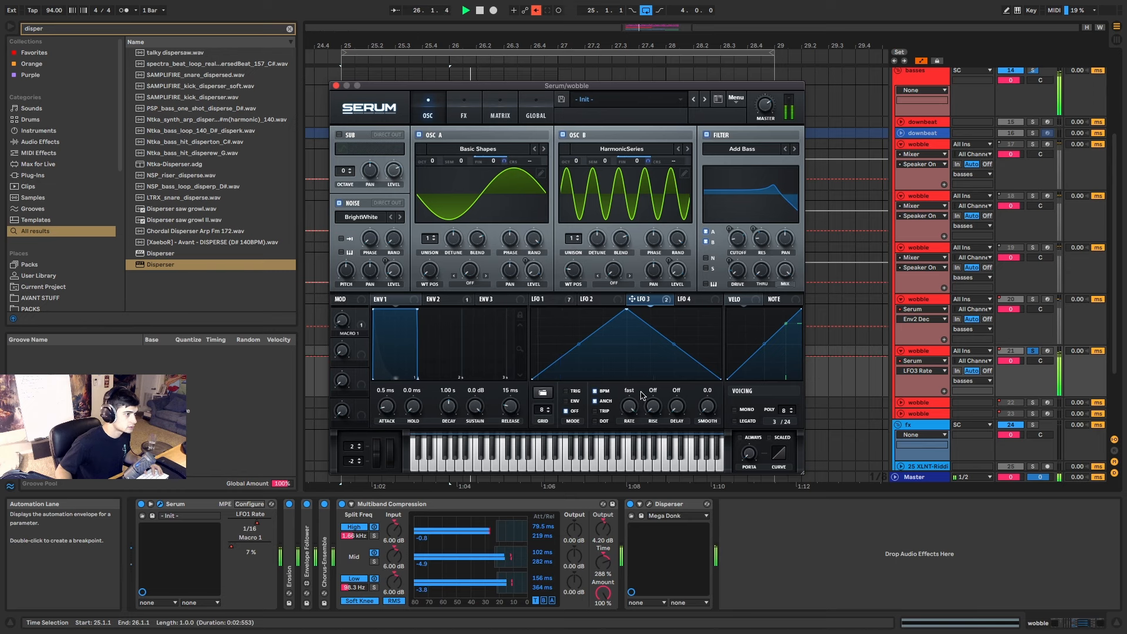
key(space)
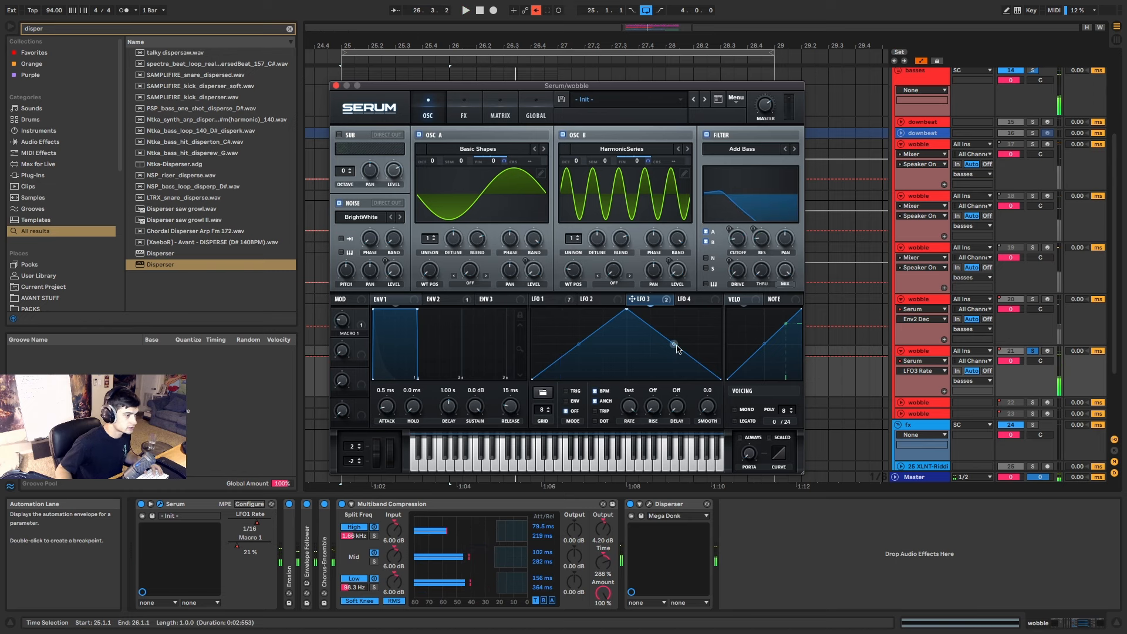
key(space)
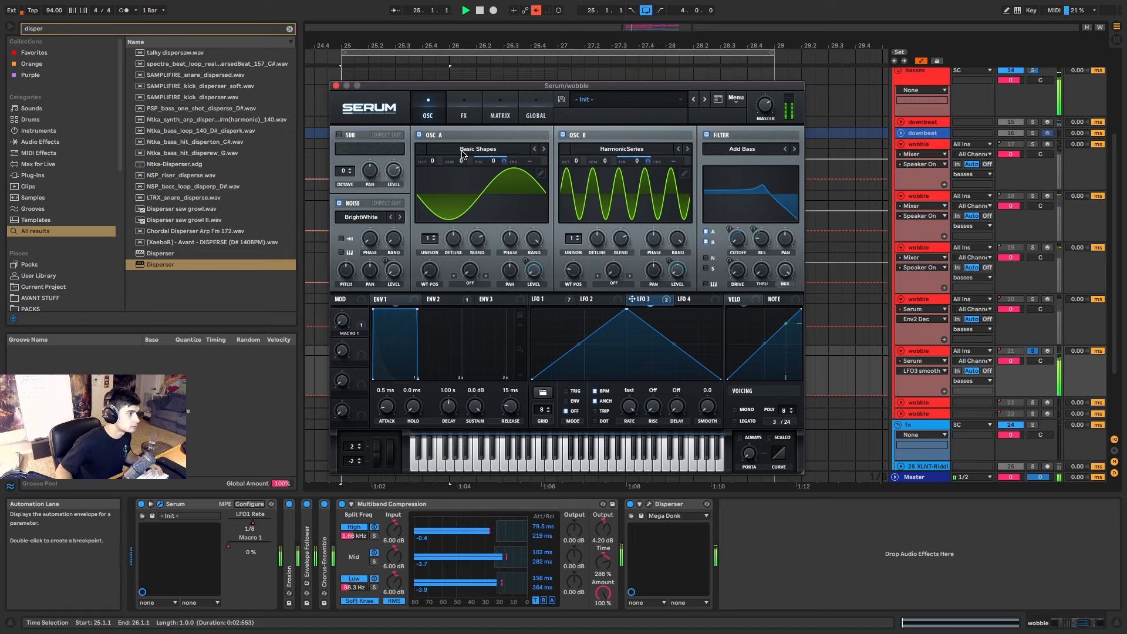
Raise oscillator B's octave to +1 and change Serum's distortion type to Diode 1 during playback.
drag(576, 161, 585, 151)
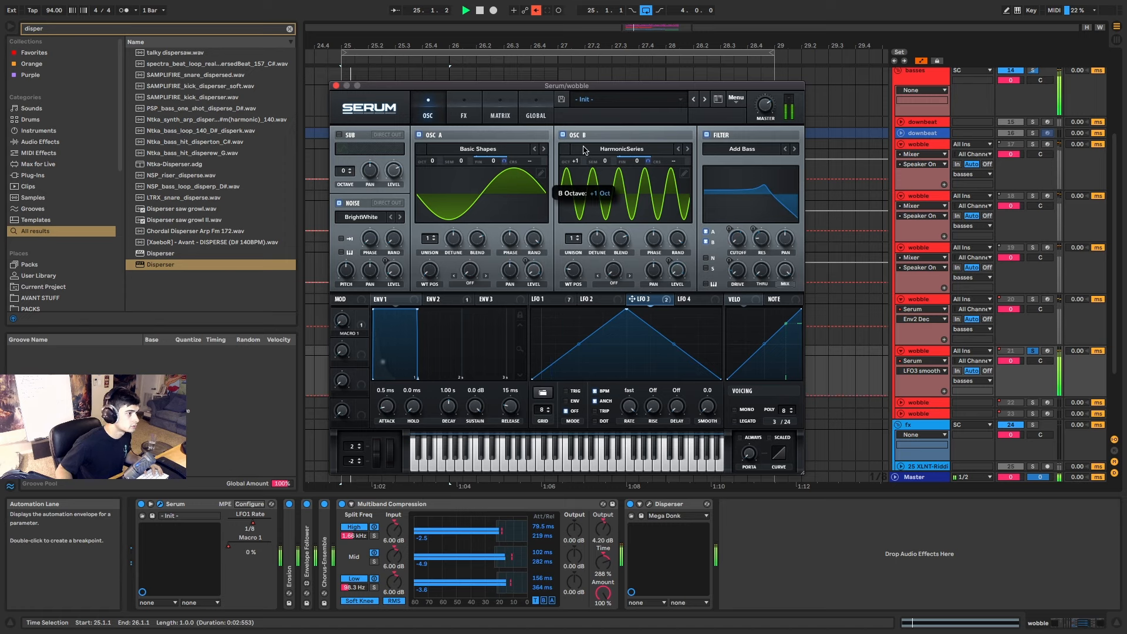
click(464, 112)
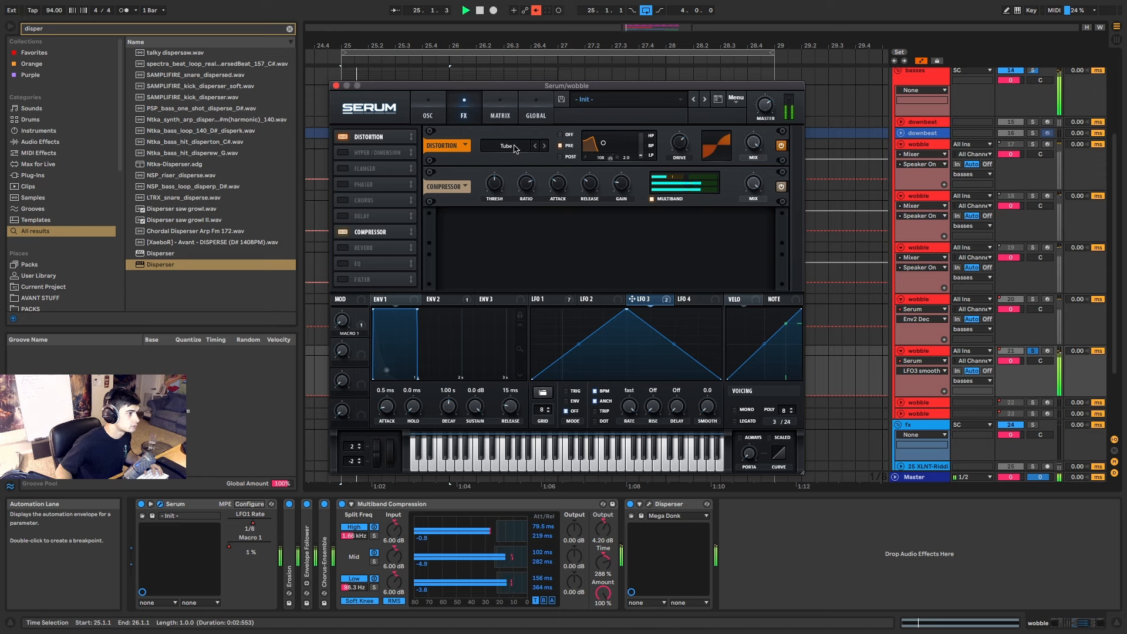
click(543, 147)
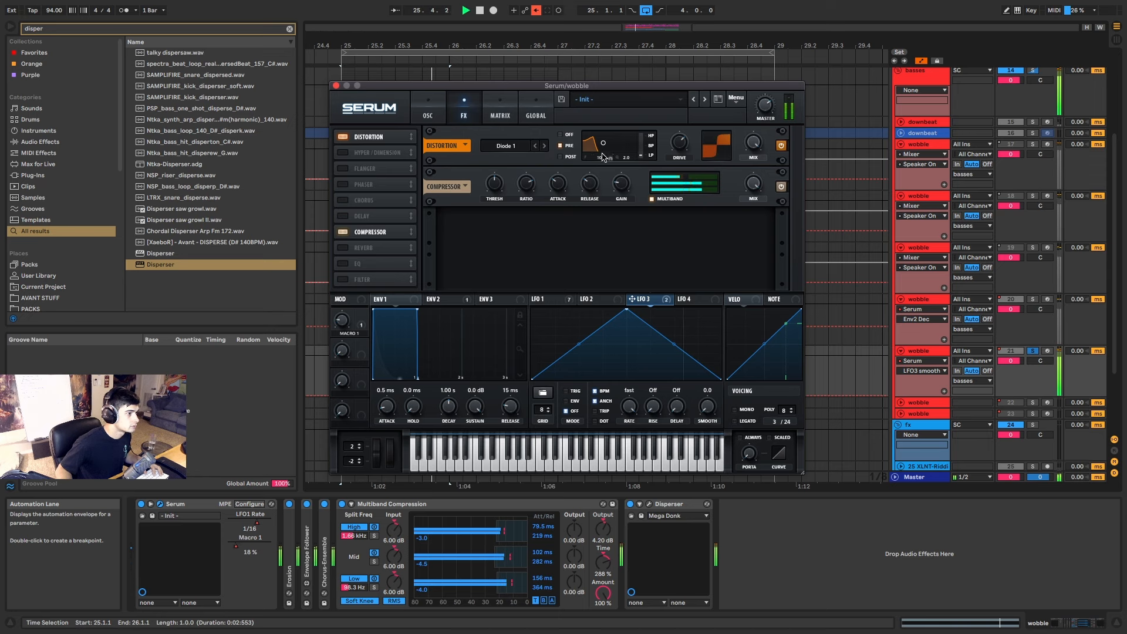
Raise the distortion's filter frequency to about 439 Hz and try the Sine Shaper, Lin Fold and Sin Fold types during playback.
drag(603, 157, 613, 121)
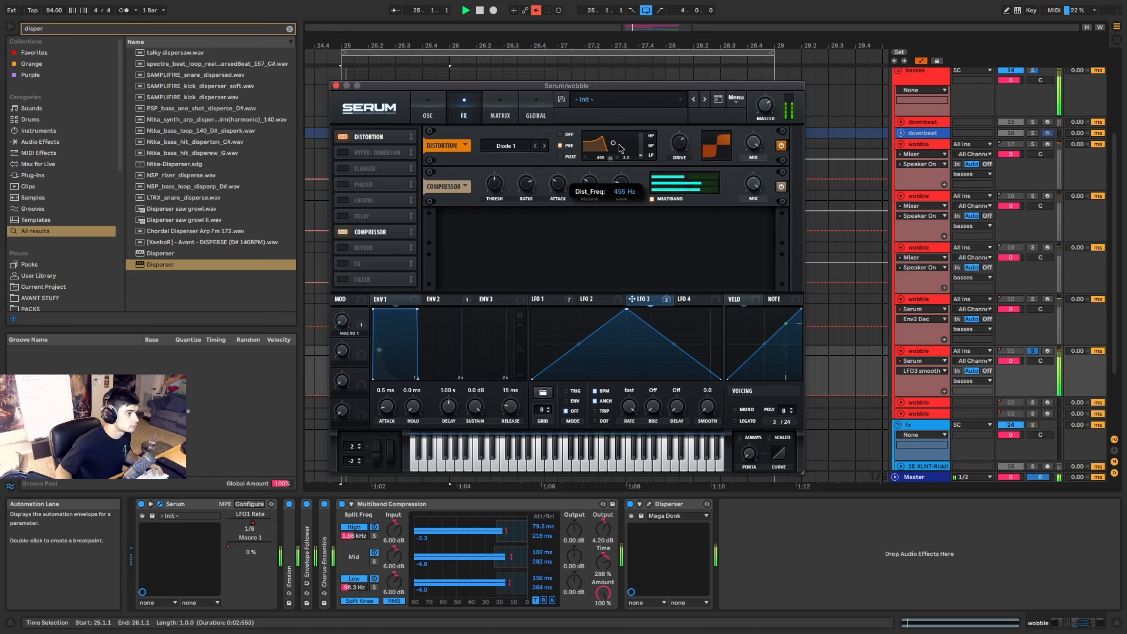
click(543, 146)
click(540, 148)
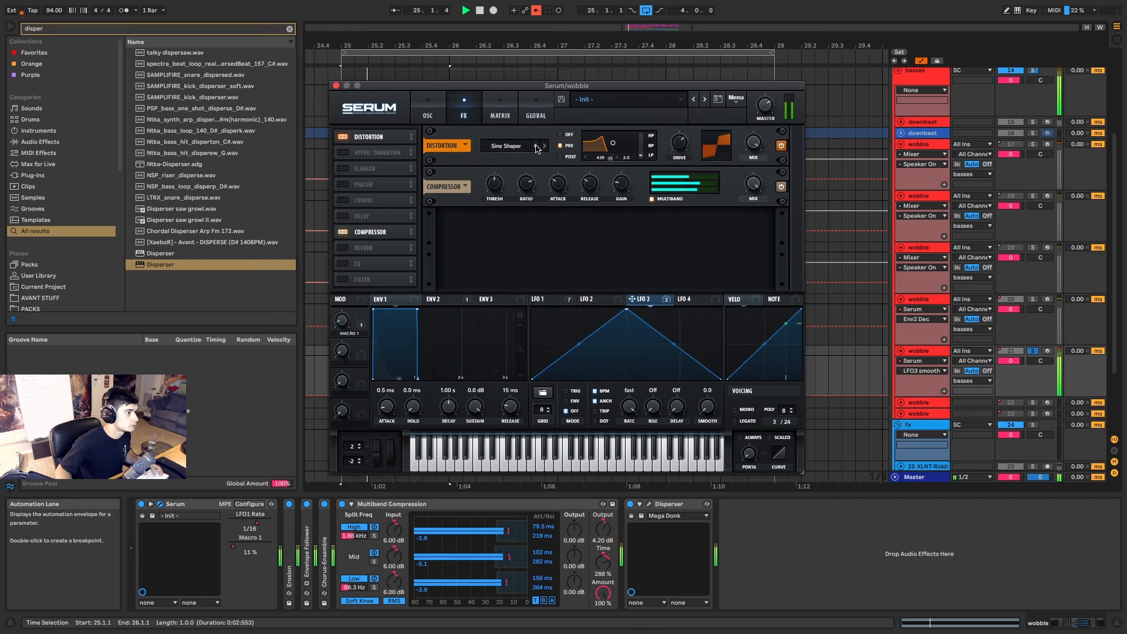
click(544, 145)
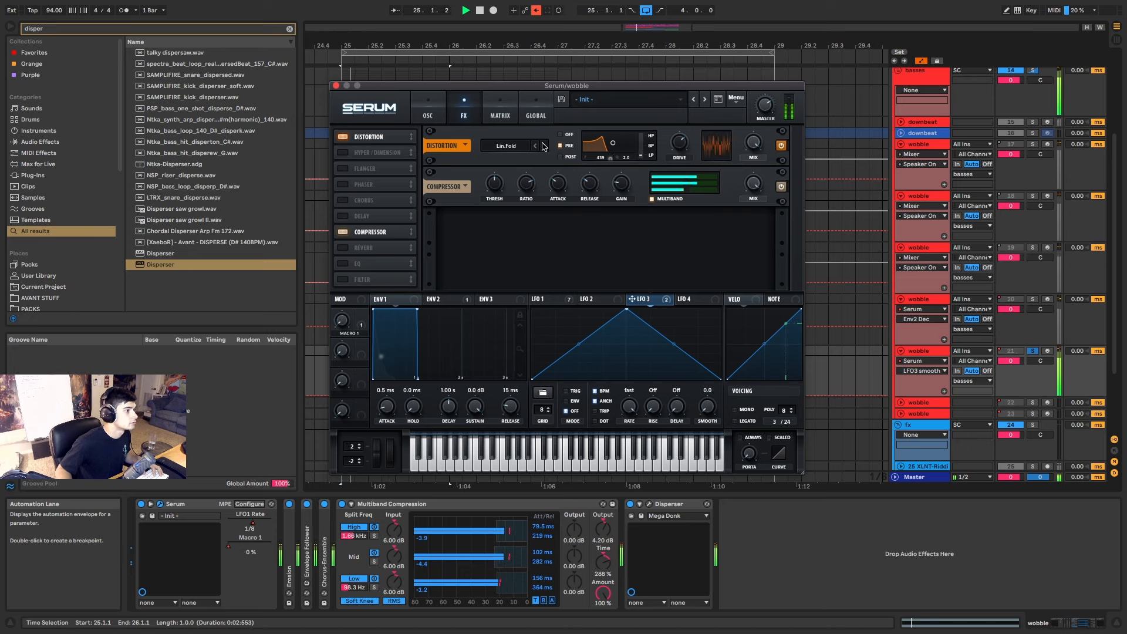
click(543, 146)
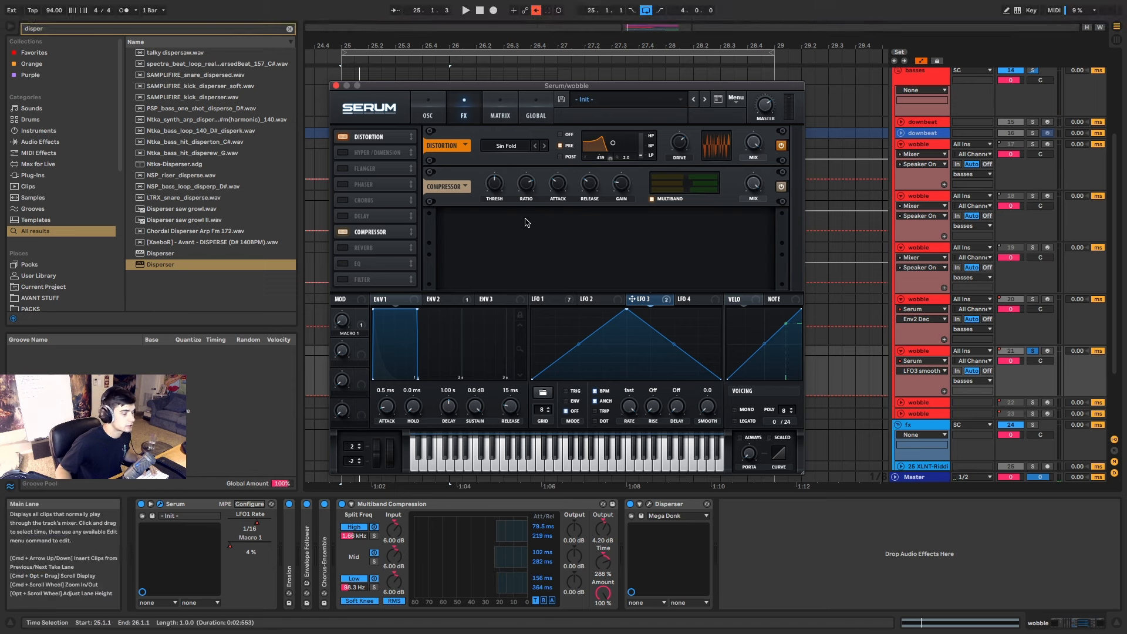
Audition further distortion types in the loop, including Rectify, Sine Shaper and Tube.
key(space)
click(545, 145)
click(546, 146)
key(space)
key(space)
click(546, 147)
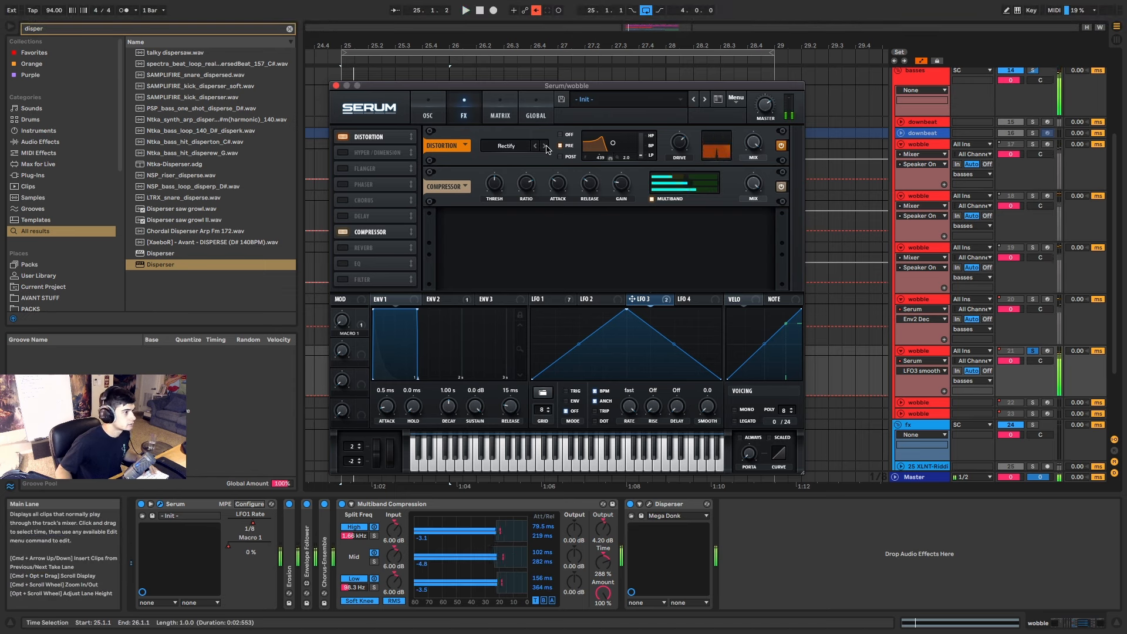
click(546, 146)
click(546, 146)
click(546, 146)
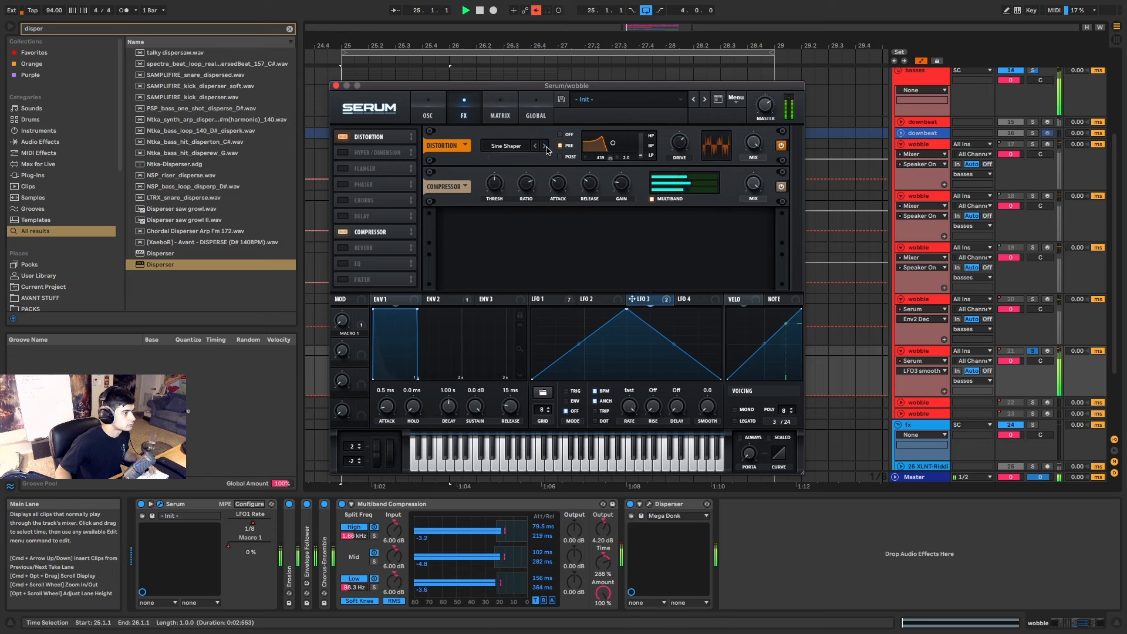
click(545, 145)
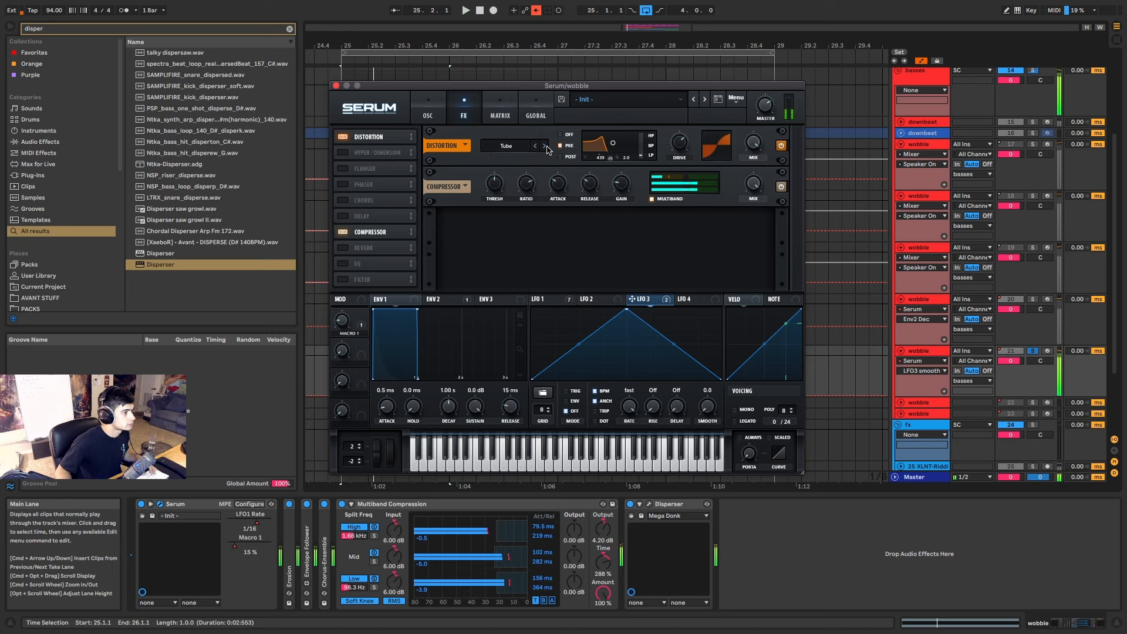
Cycle the distortion type past HardClip to Diode 1 and lower its filter frequency to about 95 Hz.
click(545, 147)
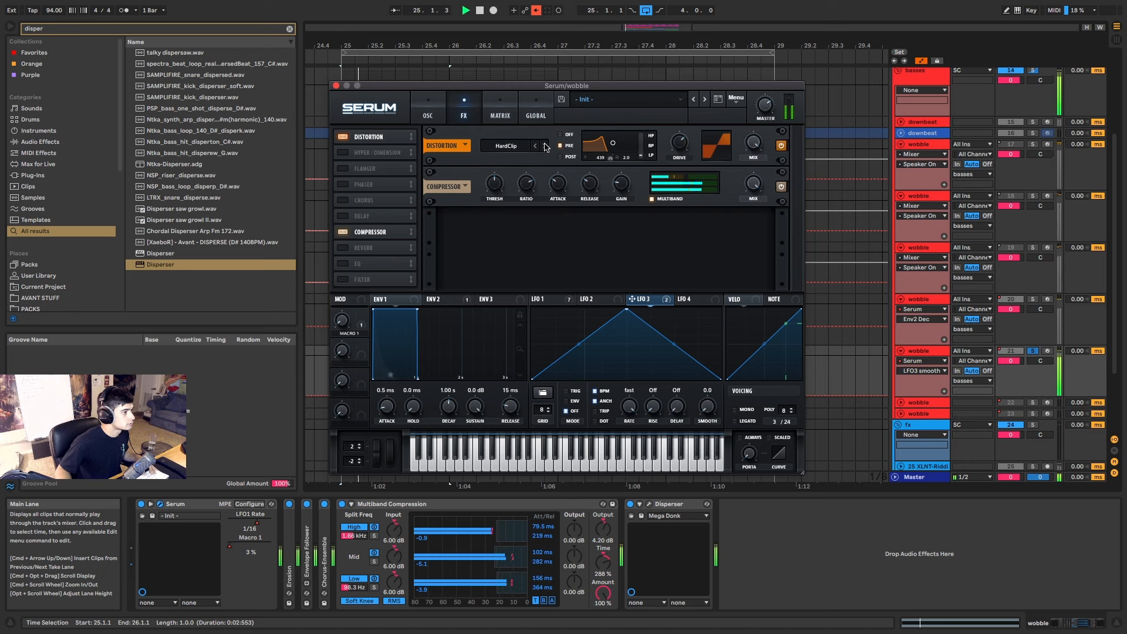
click(545, 147)
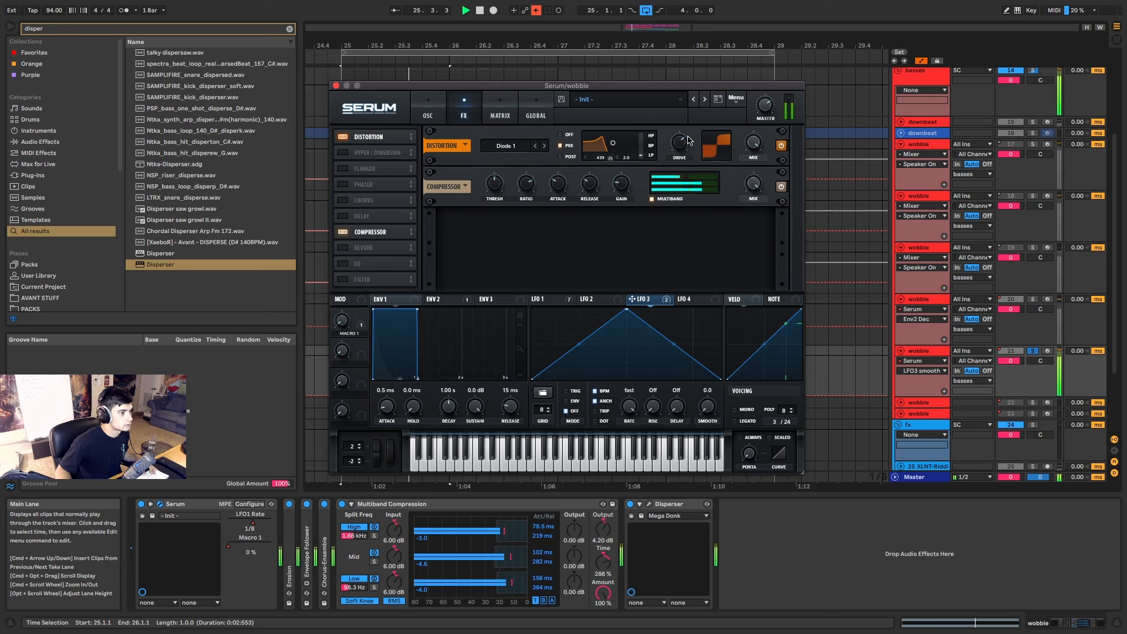
drag(612, 143, 600, 188)
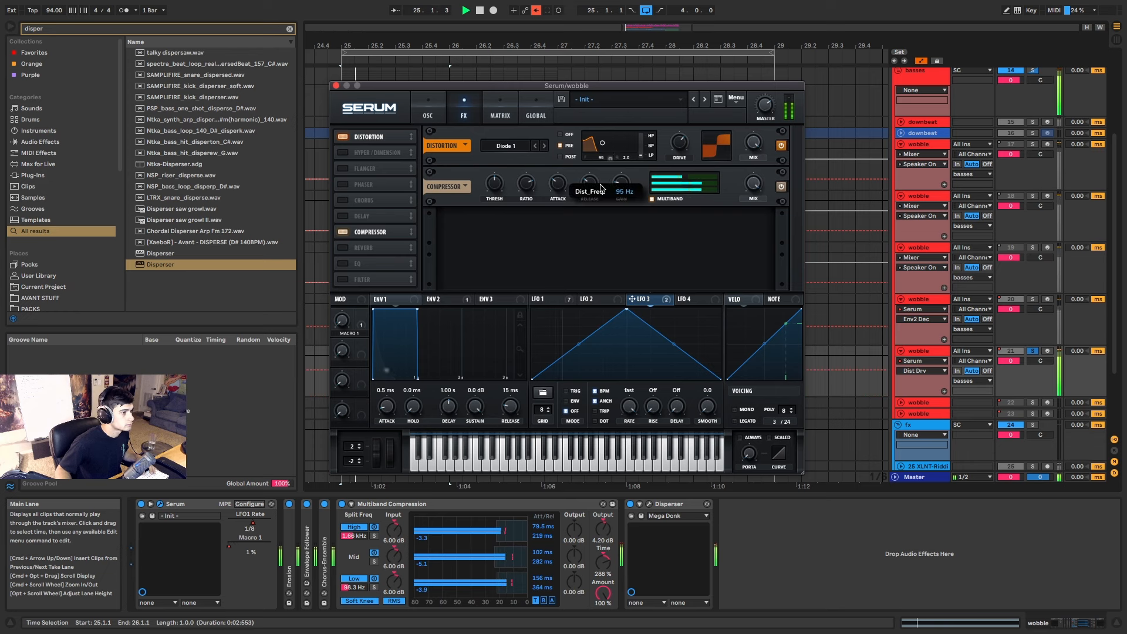
Turn off oscillator B and adjust oscillator A's wavetable position while auditioning the loop.
click(427, 106)
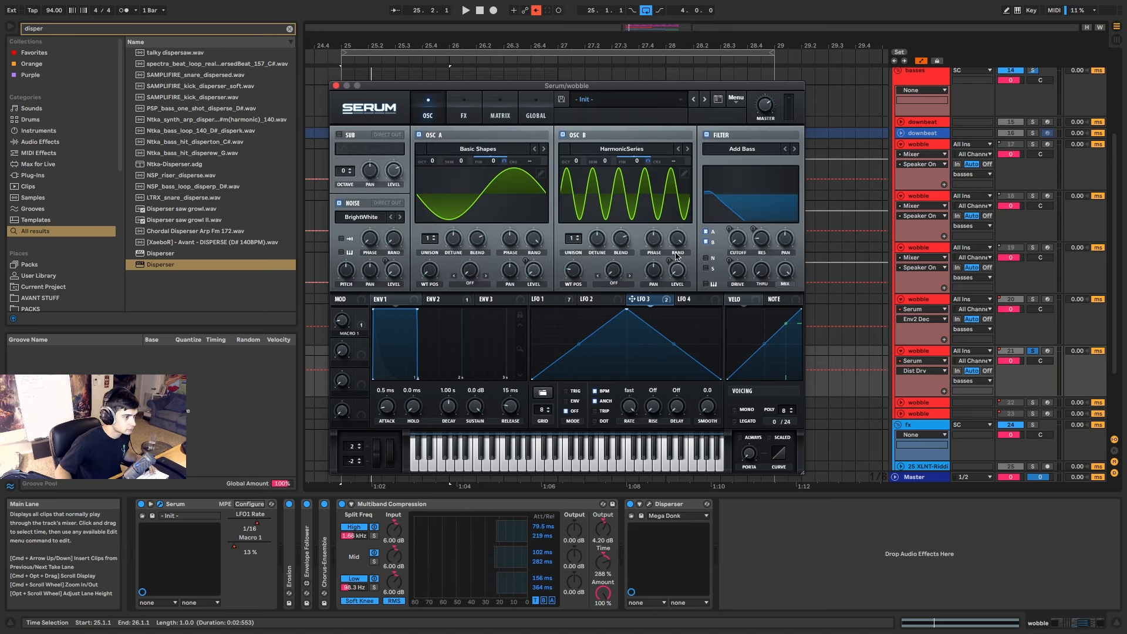
click(562, 136)
key(space)
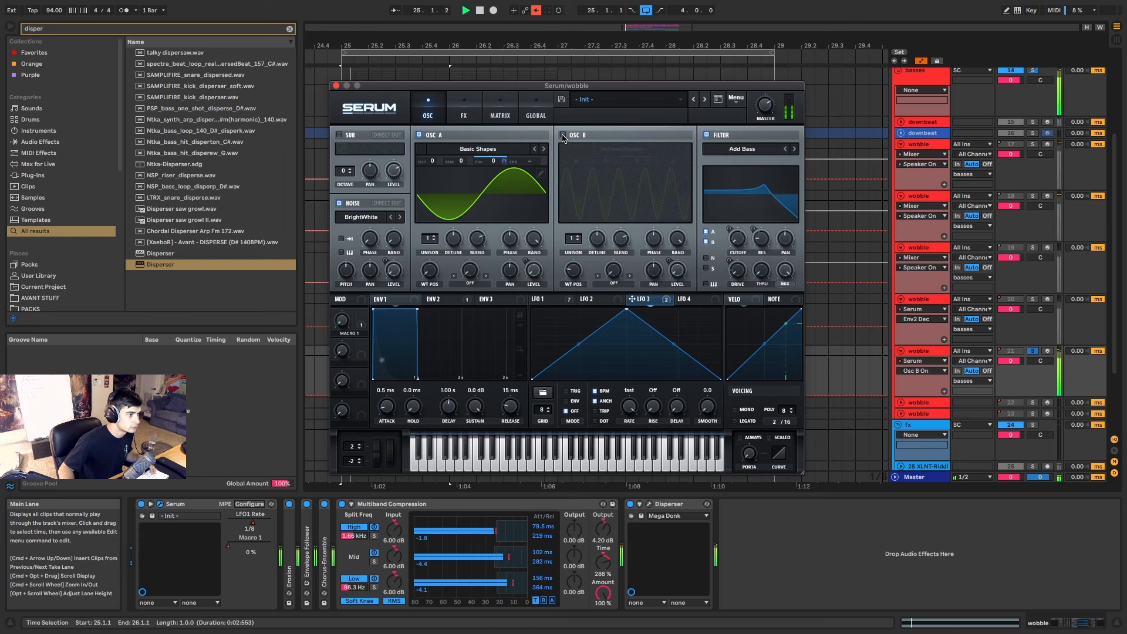
key(space)
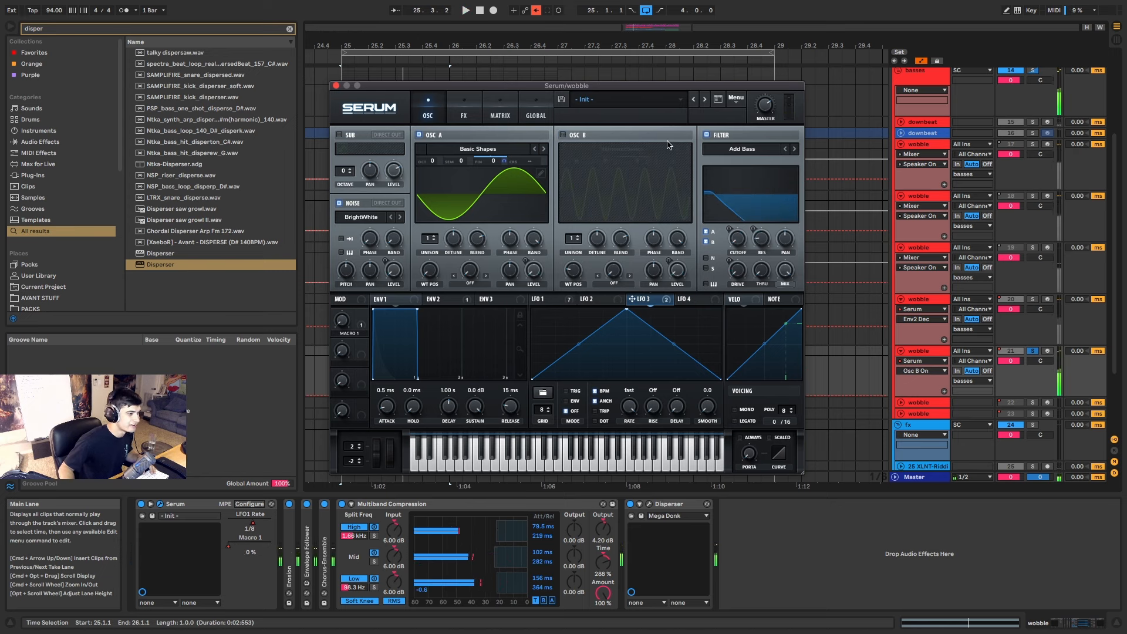
key(space)
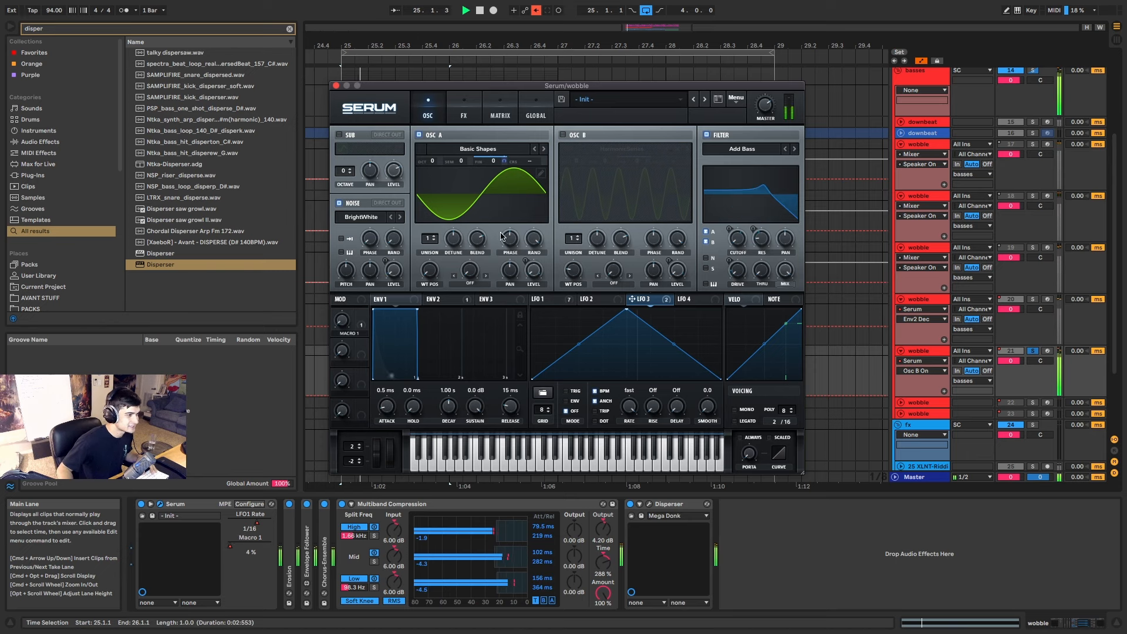
mouse_move(427, 276)
mouse_down()
mouse_move(451, 189)
mouse_move(441, 267)
mouse_up()
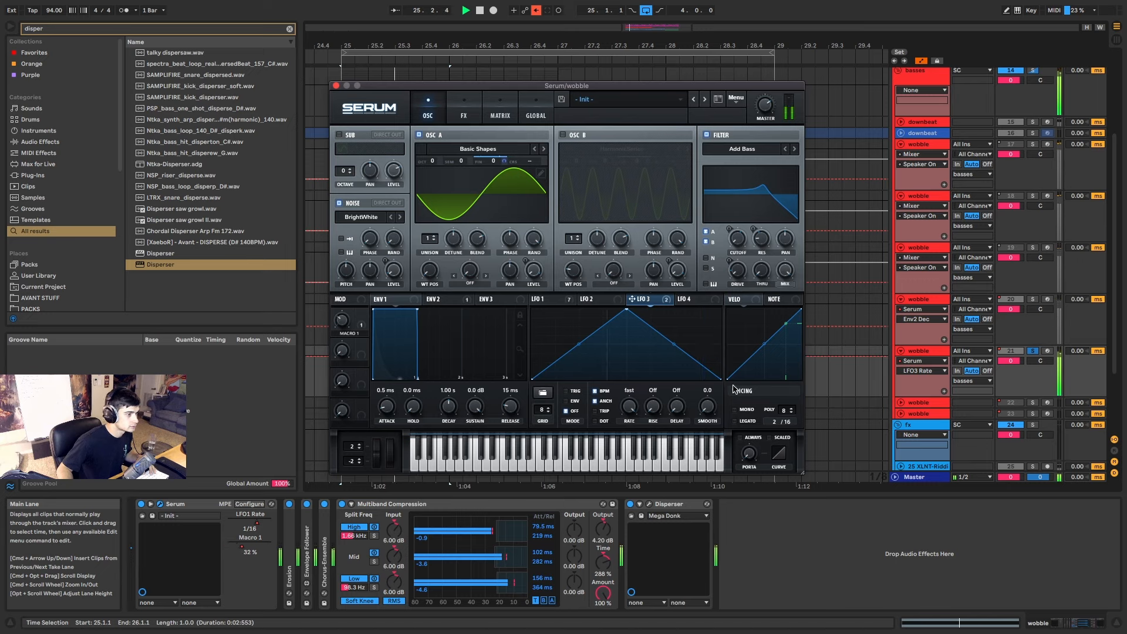
Shorten envelope 2's decay to 142 ms.
click(439, 300)
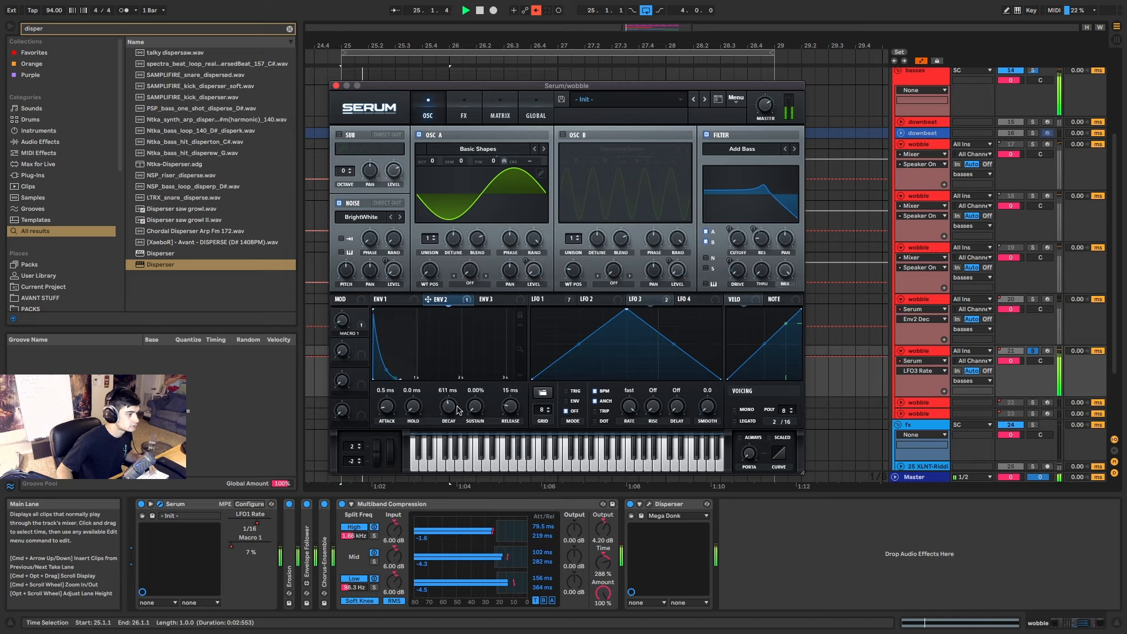
drag(459, 409, 450, 419)
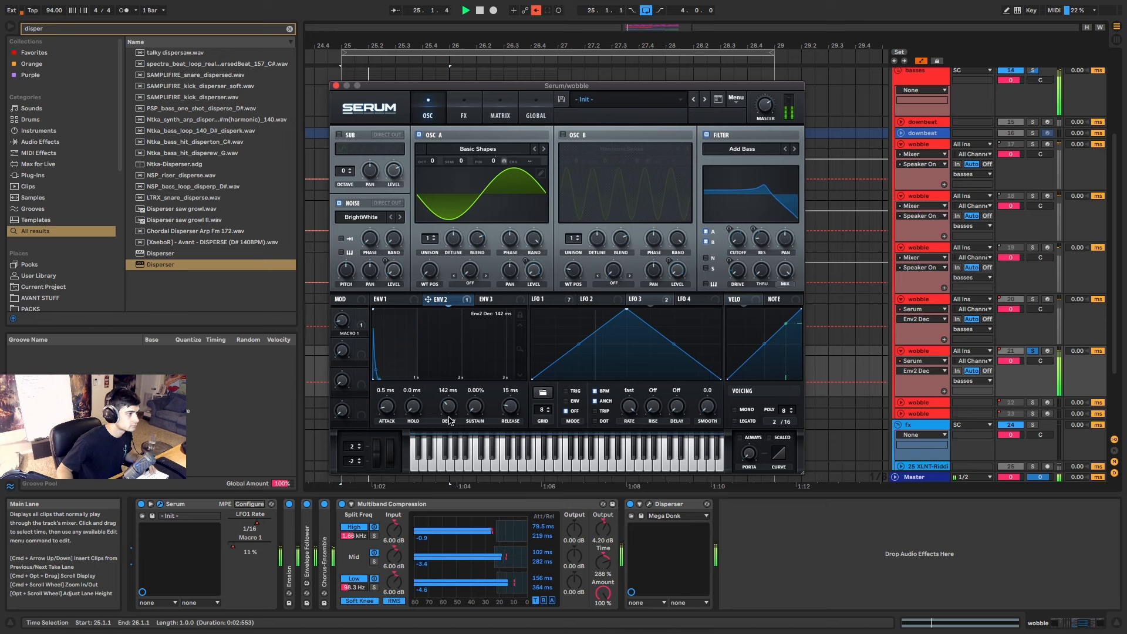
Reshape LFO 1 into a gentle slope falling from full height to a lowered end point, with smoothing at 32.5.
click(558, 301)
drag(718, 311, 721, 341)
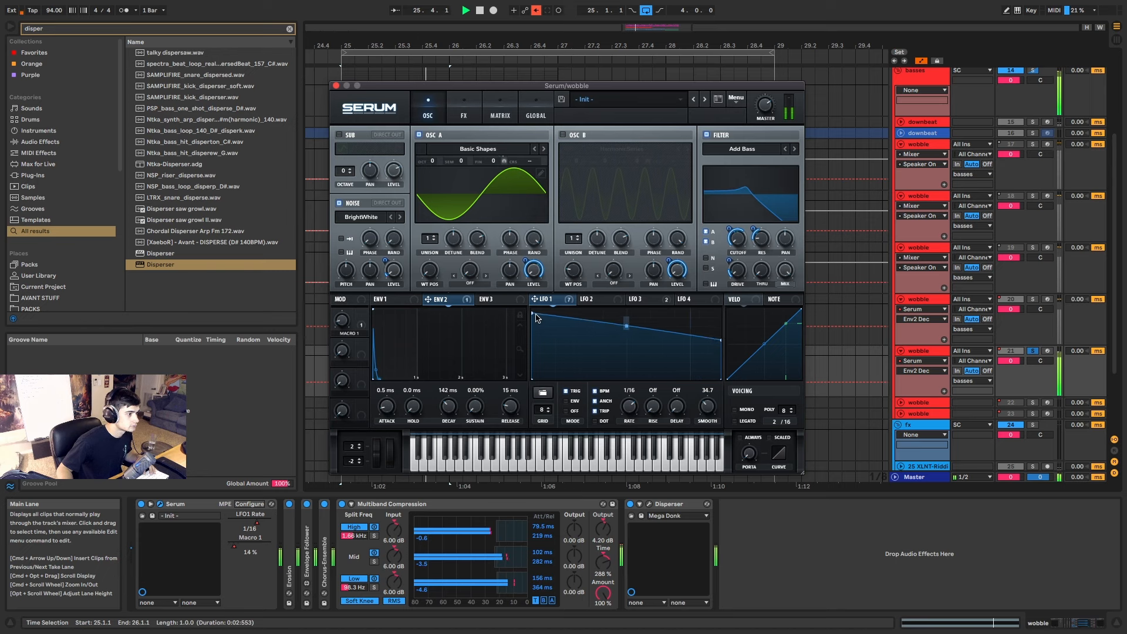
drag(534, 314, 499, 268)
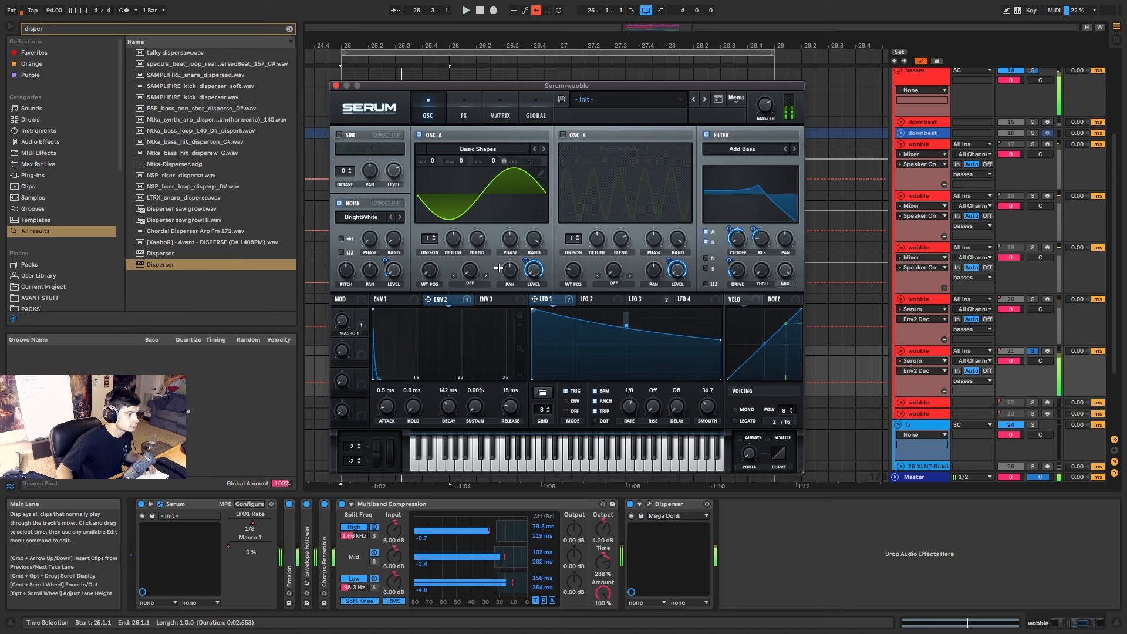
mouse_move(709, 406)
mouse_down()
mouse_move(728, 351)
mouse_move(712, 438)
mouse_move(726, 352)
mouse_move(710, 408)
mouse_up()
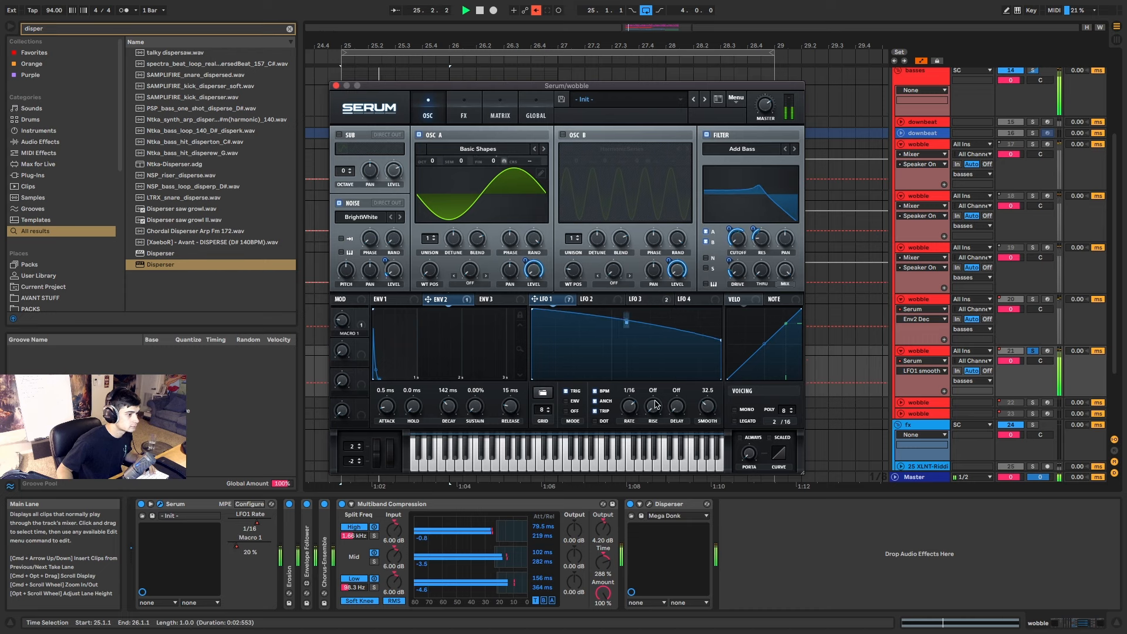
Unsolo the wobble track to audition it with the full mix, and solo it again.
click(1033, 351)
key(space)
key(space)
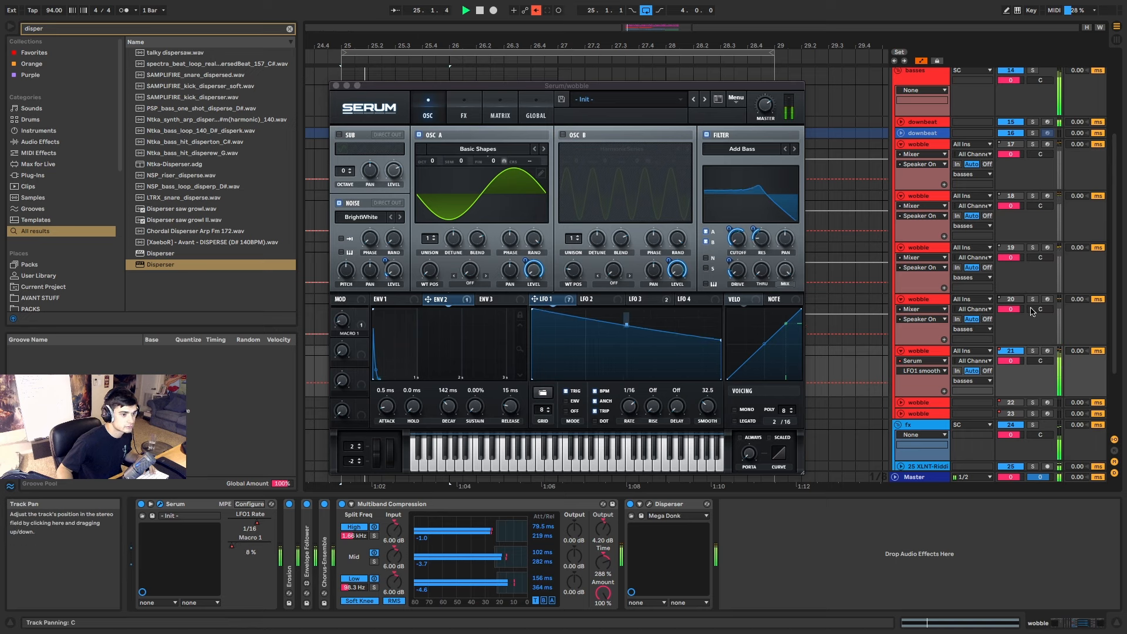
click(1033, 351)
key(space)
Assign Macro 2 to the height of LFO 1's end point and sweep the macro through its range during playback.
drag(722, 340, 719, 341)
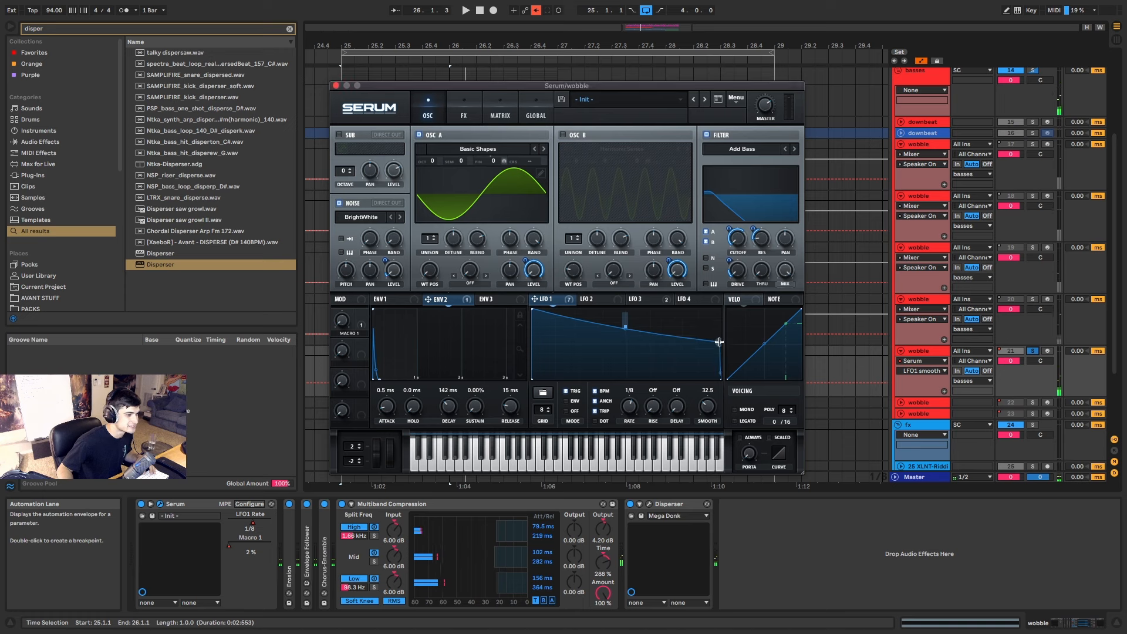
mouse_move(545, 351)
mouse_down()
mouse_move(713, 344)
mouse_move(718, 355)
mouse_up()
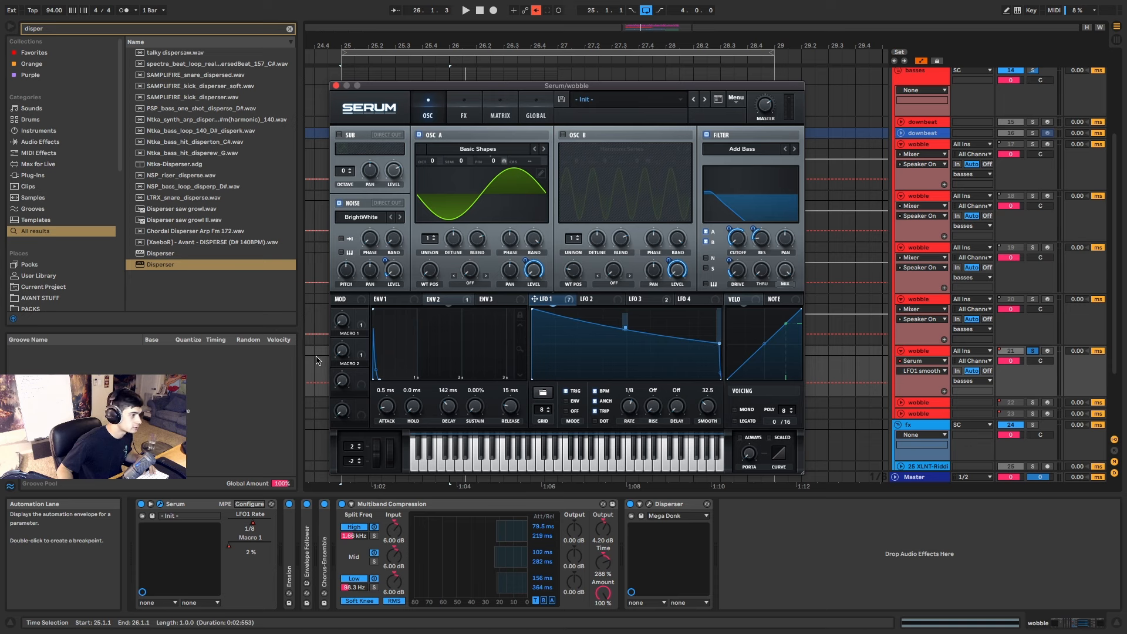
drag(712, 348, 725, 409)
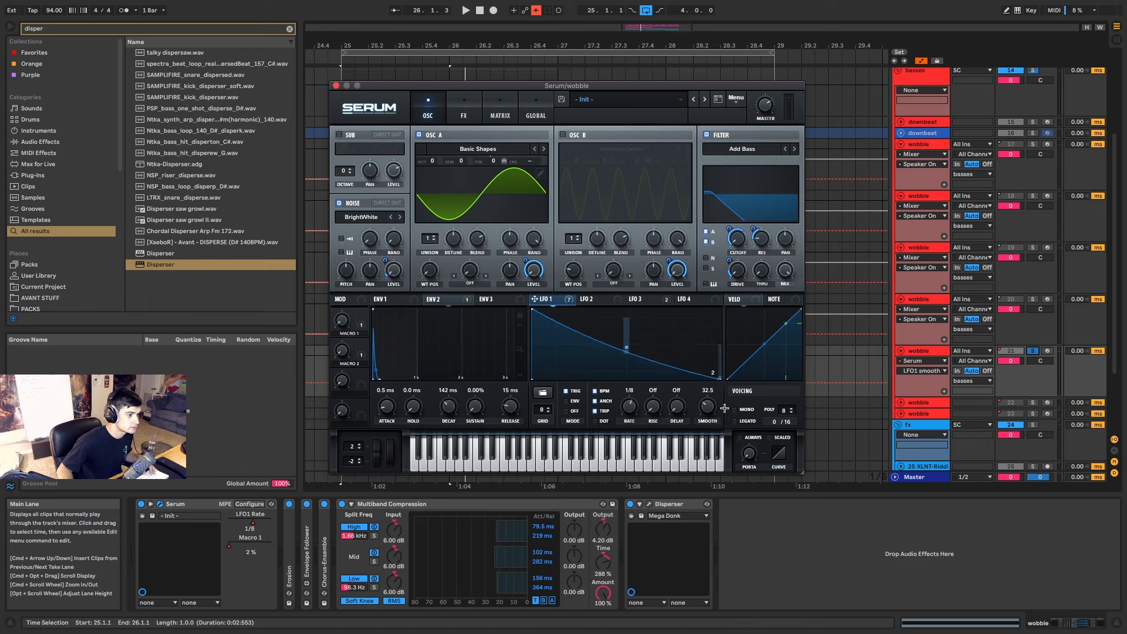
drag(339, 357, 437, 230)
key(space)
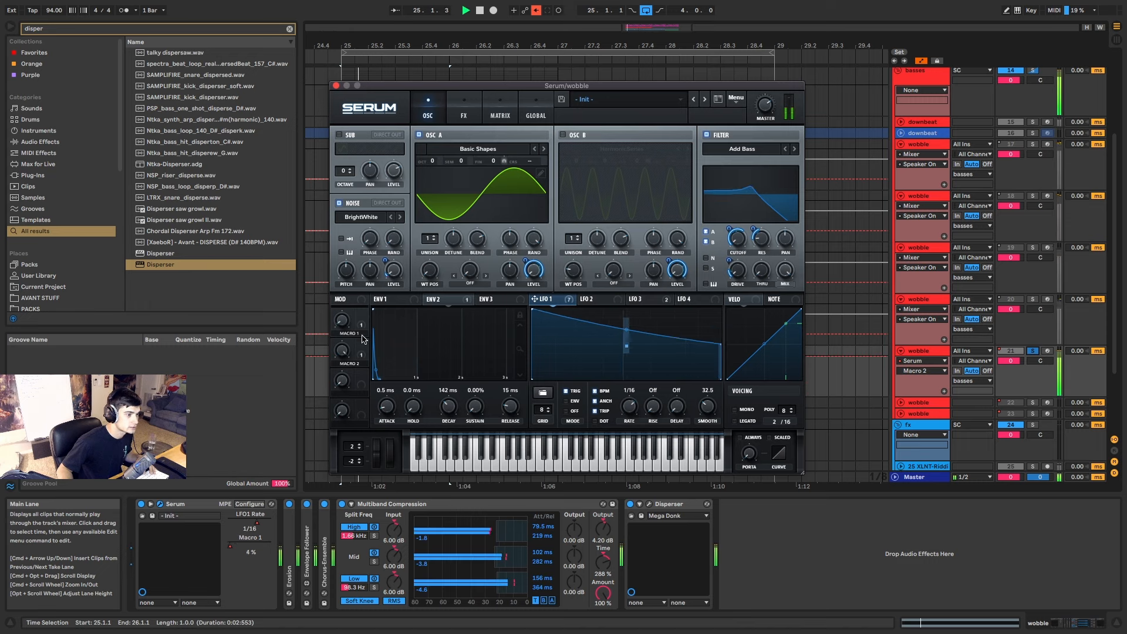
drag(342, 354, 342, 485)
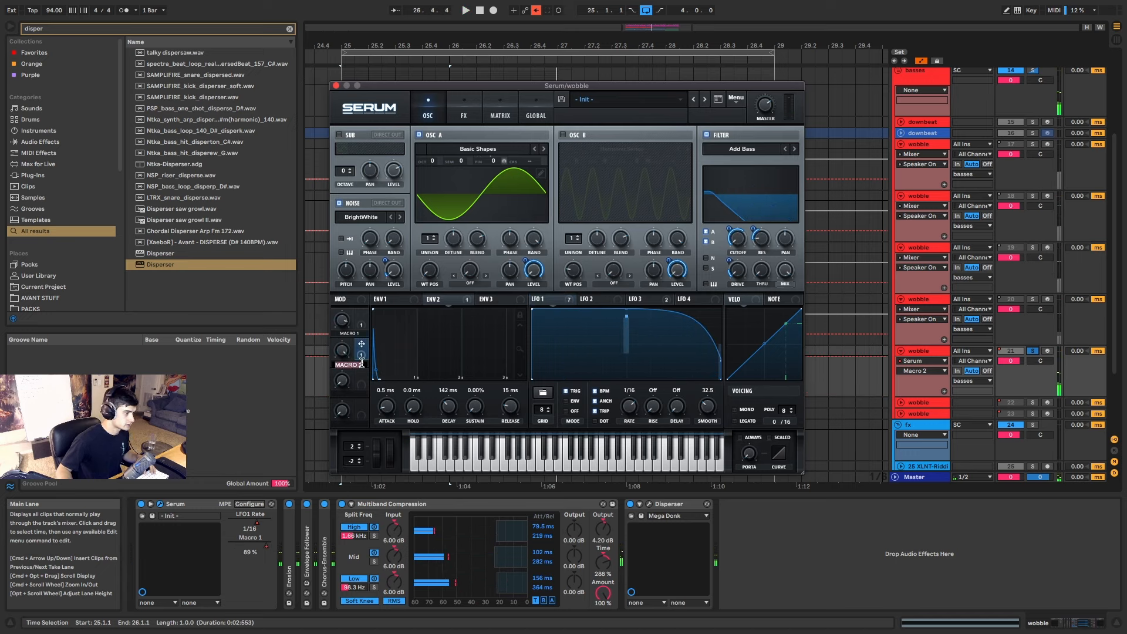
Rename Macro 2 as PLUCKY and sweep Macro 1 up and down while the loop plays.
mouse_move(364, 364)
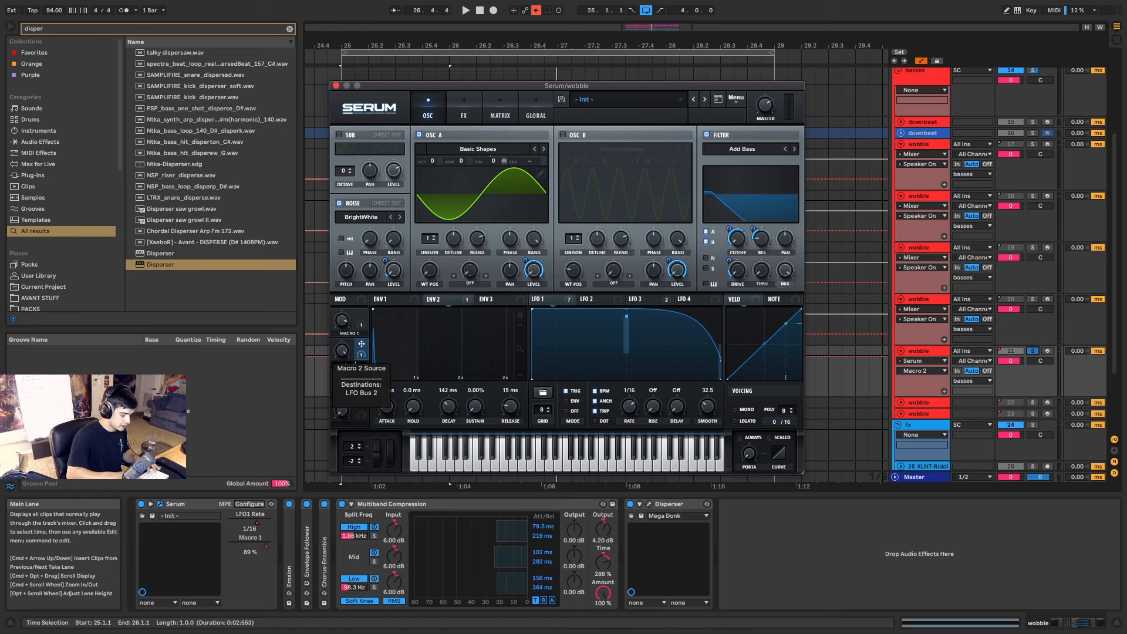
key(space)
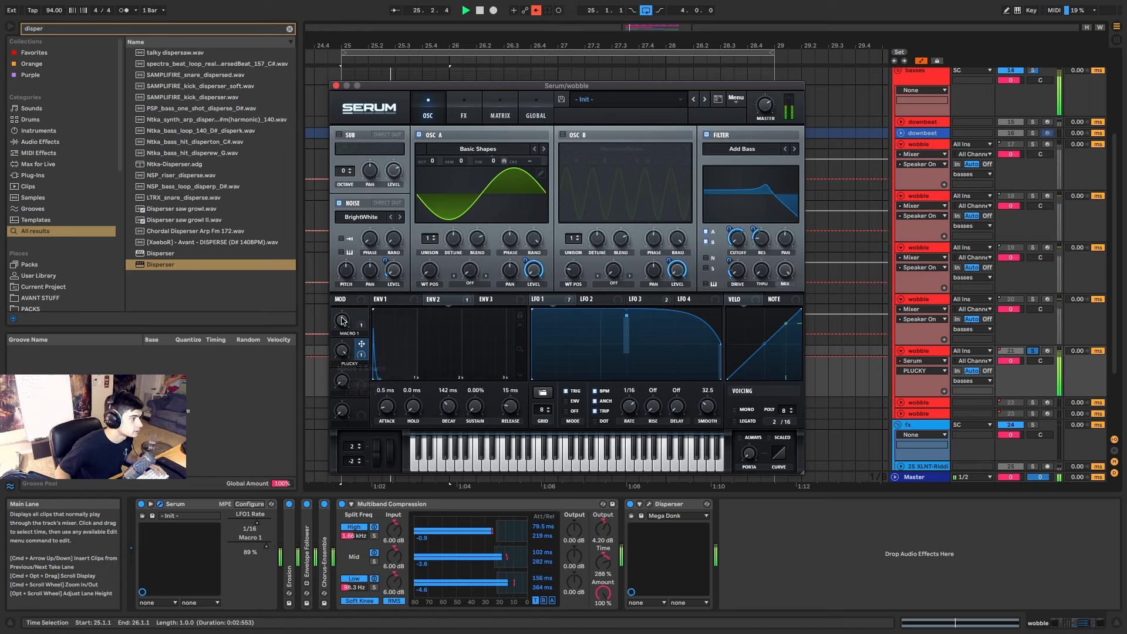
drag(342, 321, 378, 245)
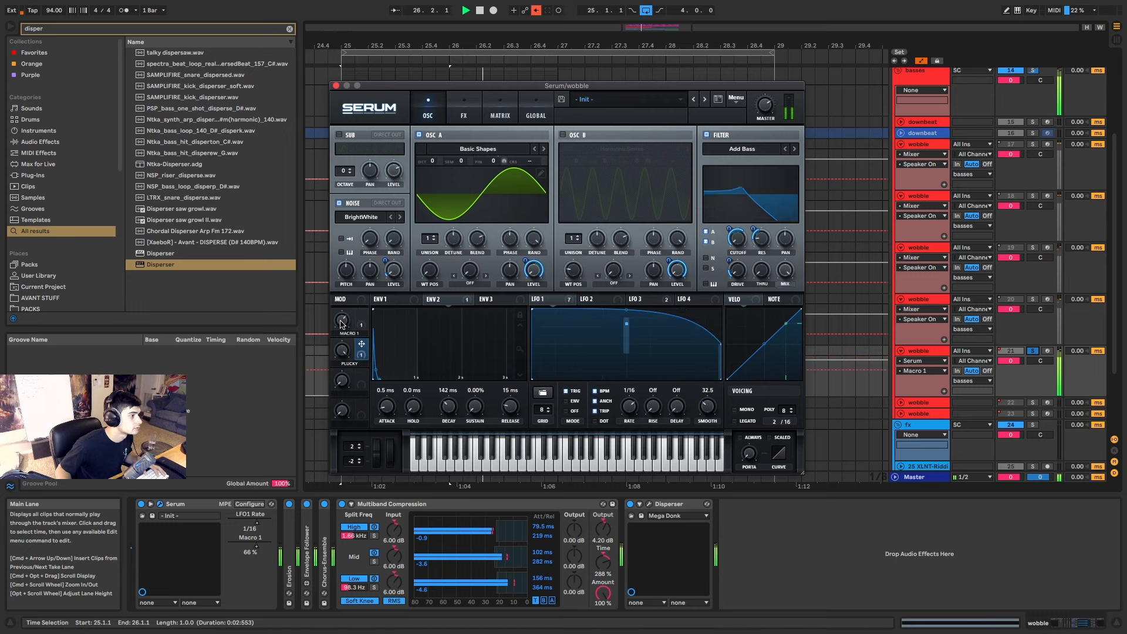
drag(340, 325, 362, 417)
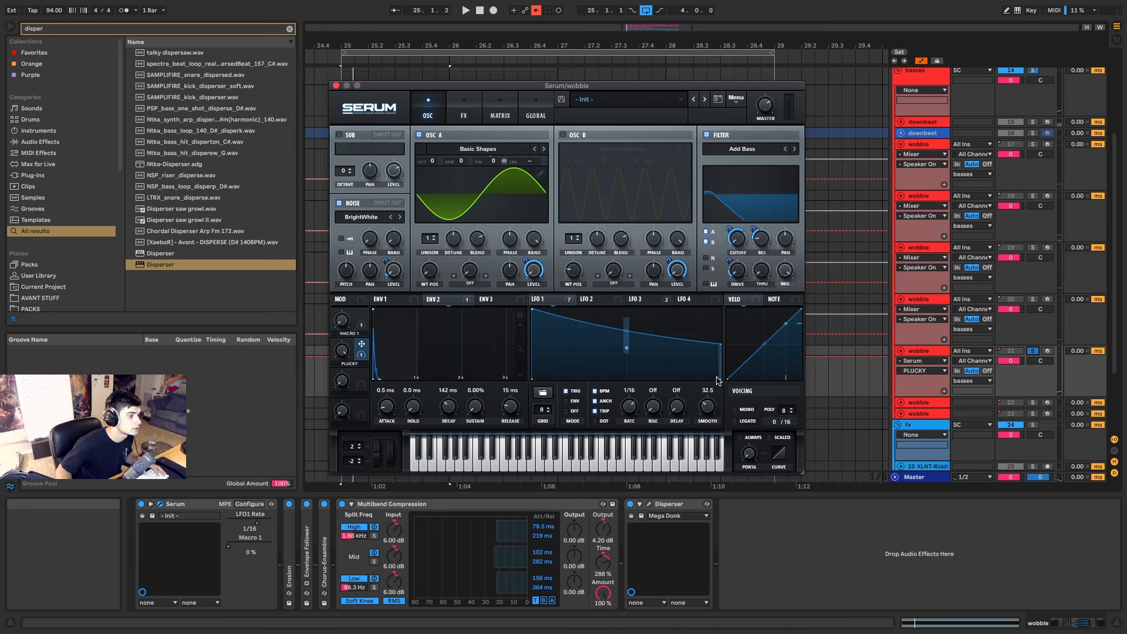
Move LFO 1's end point inward for a curved drop at the cycle's end, and audition it with the PLUCKY macro.
mouse_move(721, 380)
mouse_down()
mouse_move(703, 361)
mouse_move(690, 365)
mouse_move(703, 388)
mouse_up()
key(space)
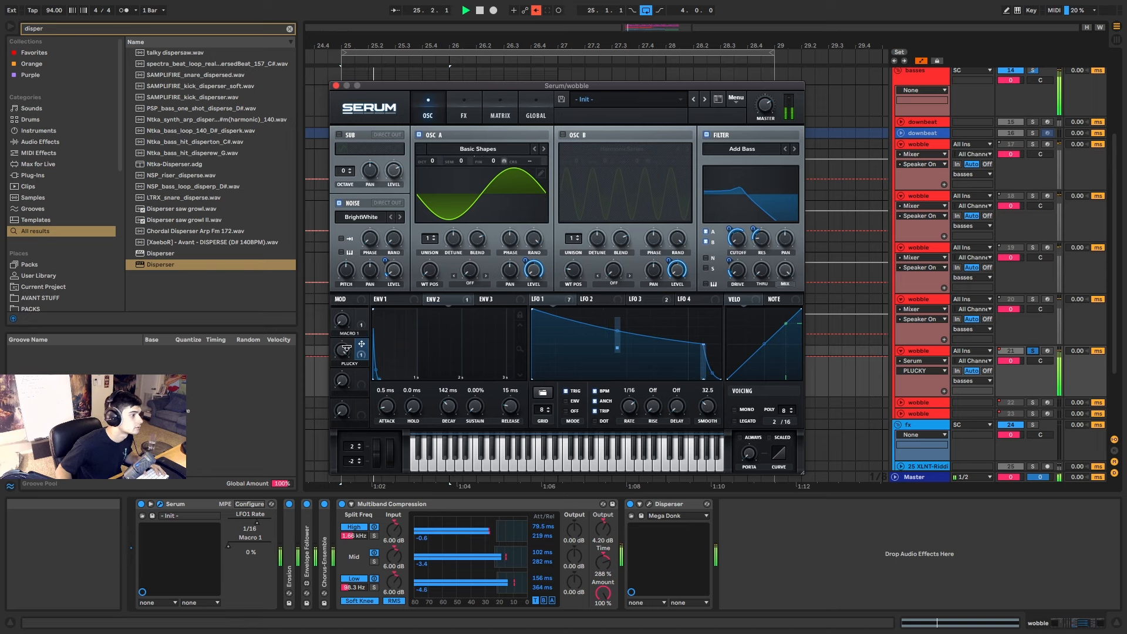
mouse_move(343, 351)
mouse_down()
mouse_move(337, 490)
mouse_move(349, 357)
mouse_up()
key(space)
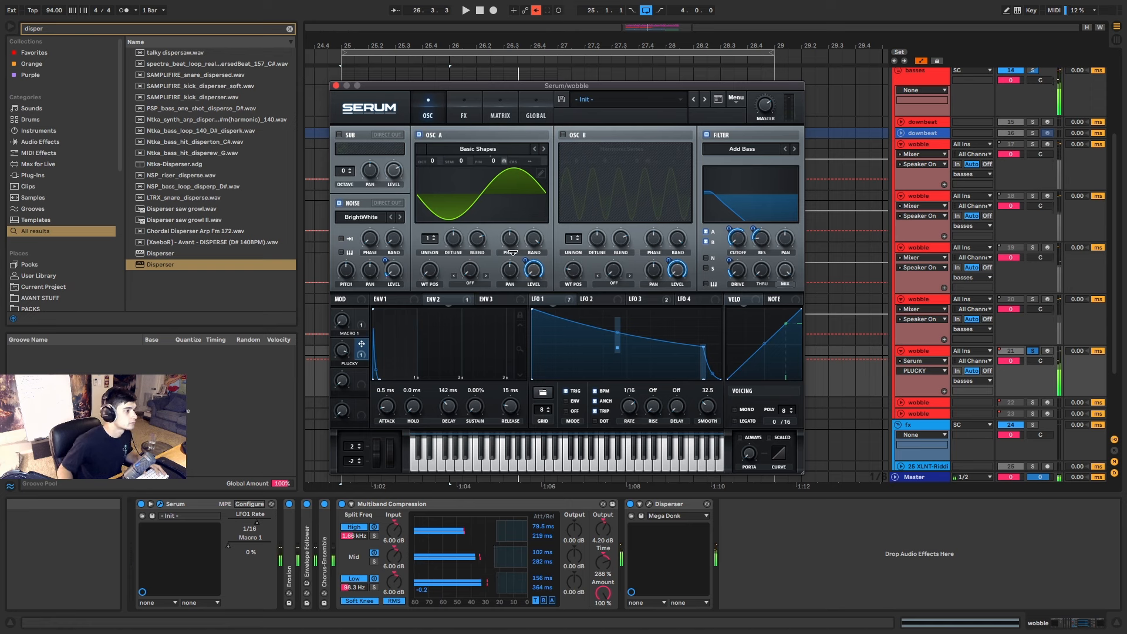
Sweep the distortion's filter frequency during playback and settle it at about 175 Hz.
click(468, 113)
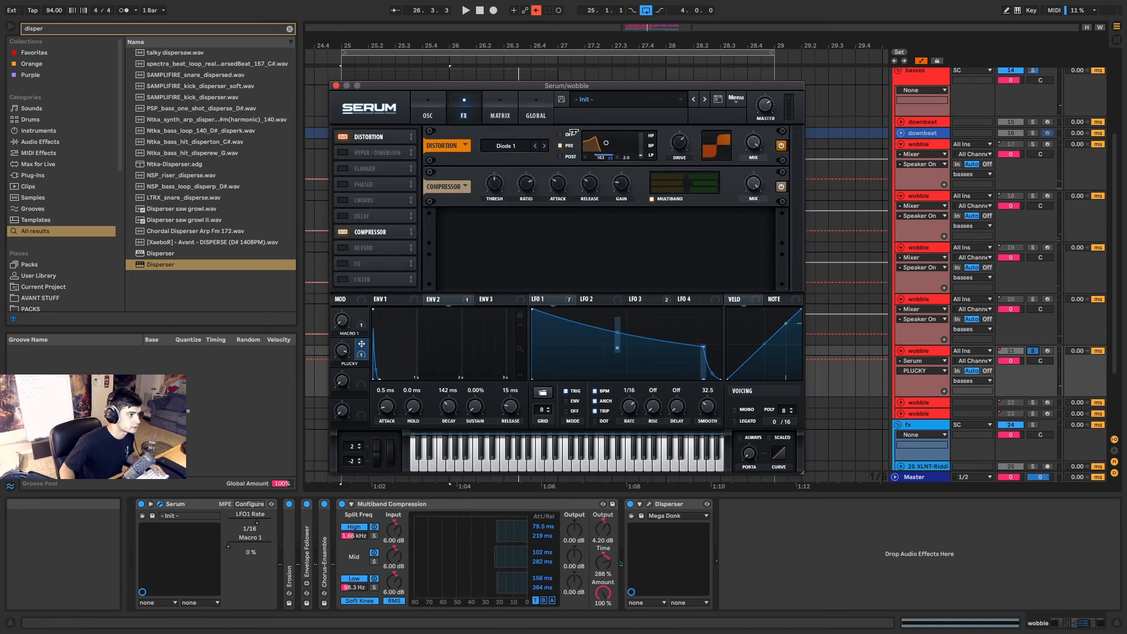
key(space)
drag(606, 142, 611, 143)
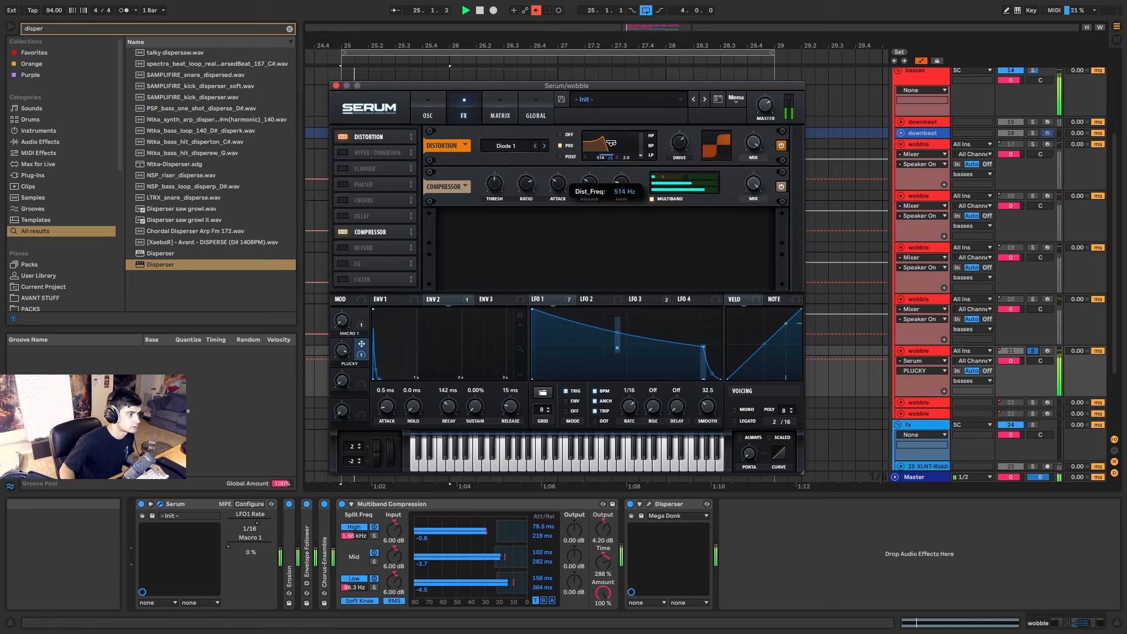
key(space)
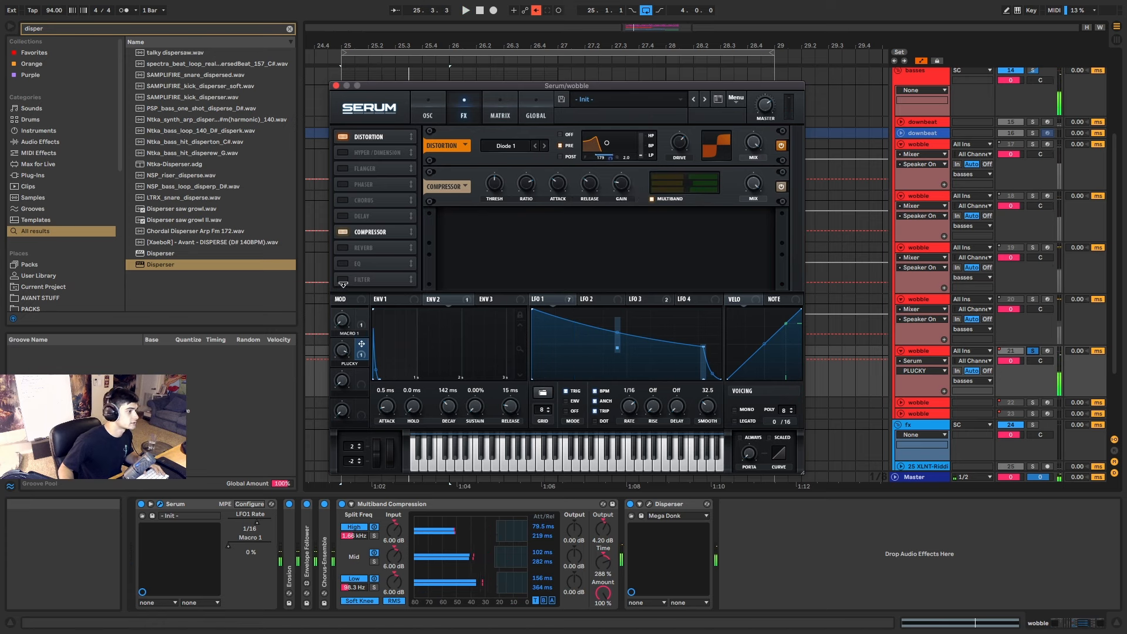
Enable the filter in Serum's effects chain and set its type to Phs 48+.
click(343, 280)
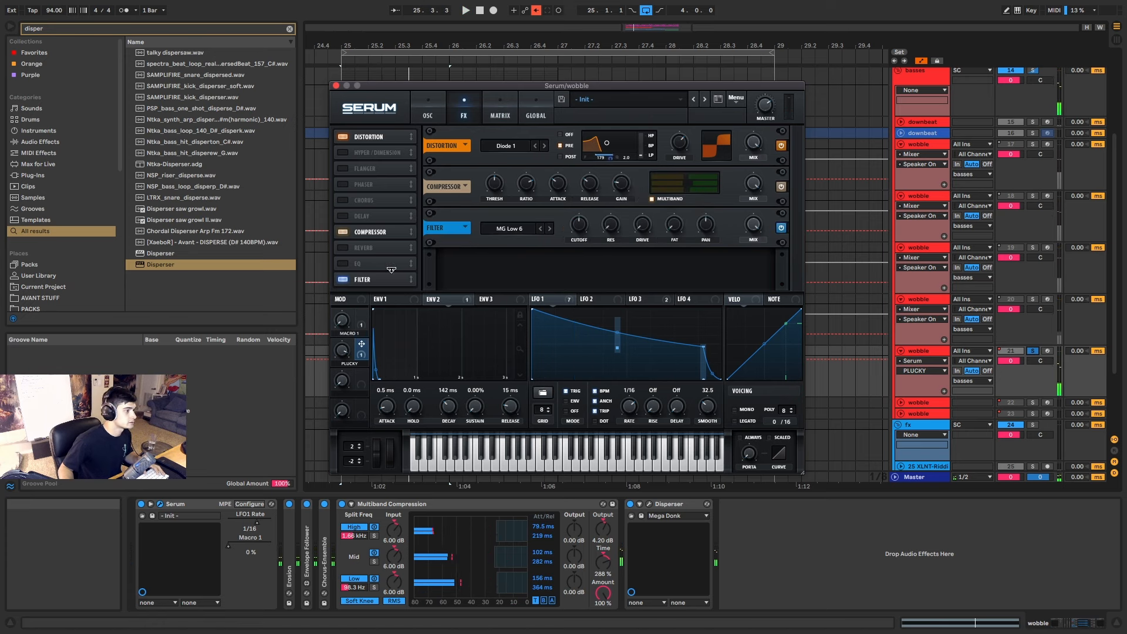
click(514, 230)
mouse_move(522, 263)
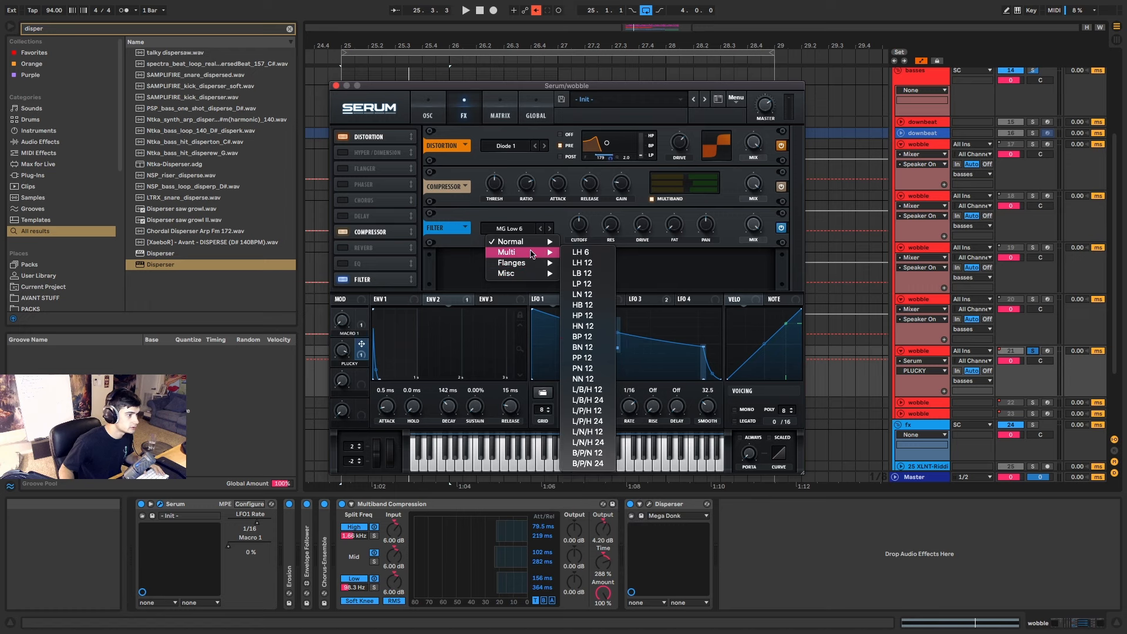
click(588, 295)
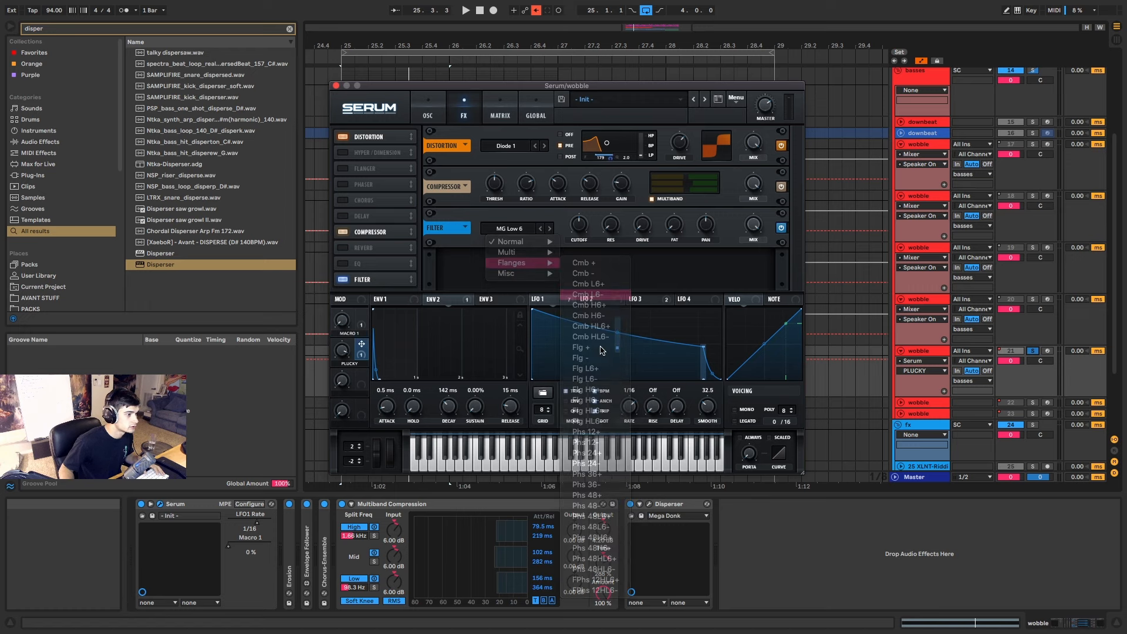
click(505, 228)
mouse_move(531, 267)
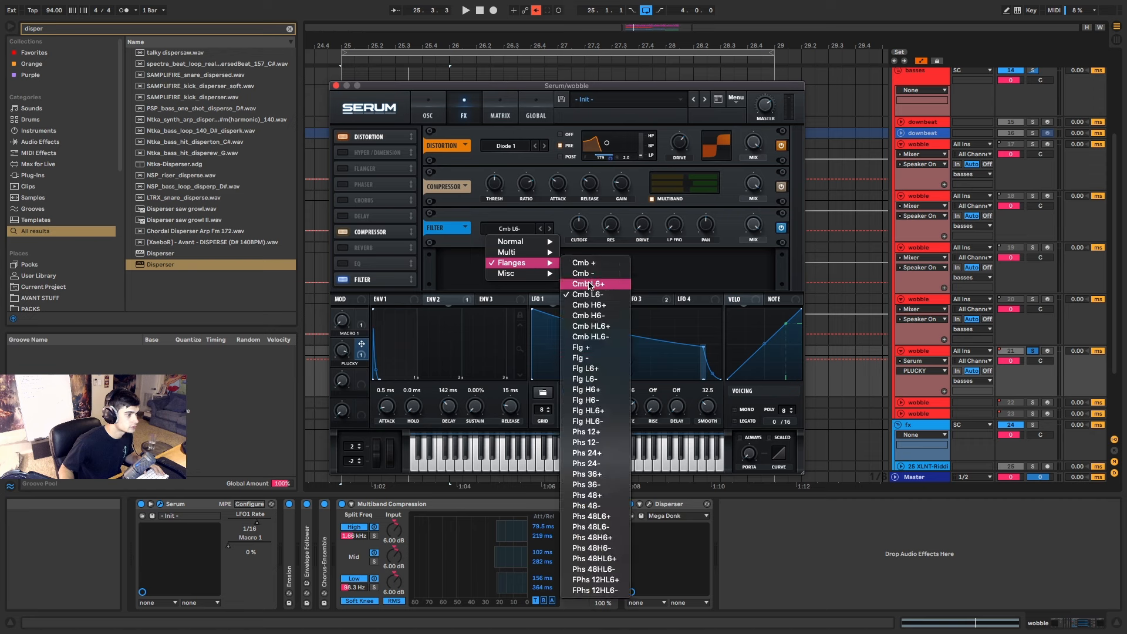
click(604, 499)
Adjust the effects filter's cutoff during playback and move the filter ahead of the compressor in the chain.
key(space)
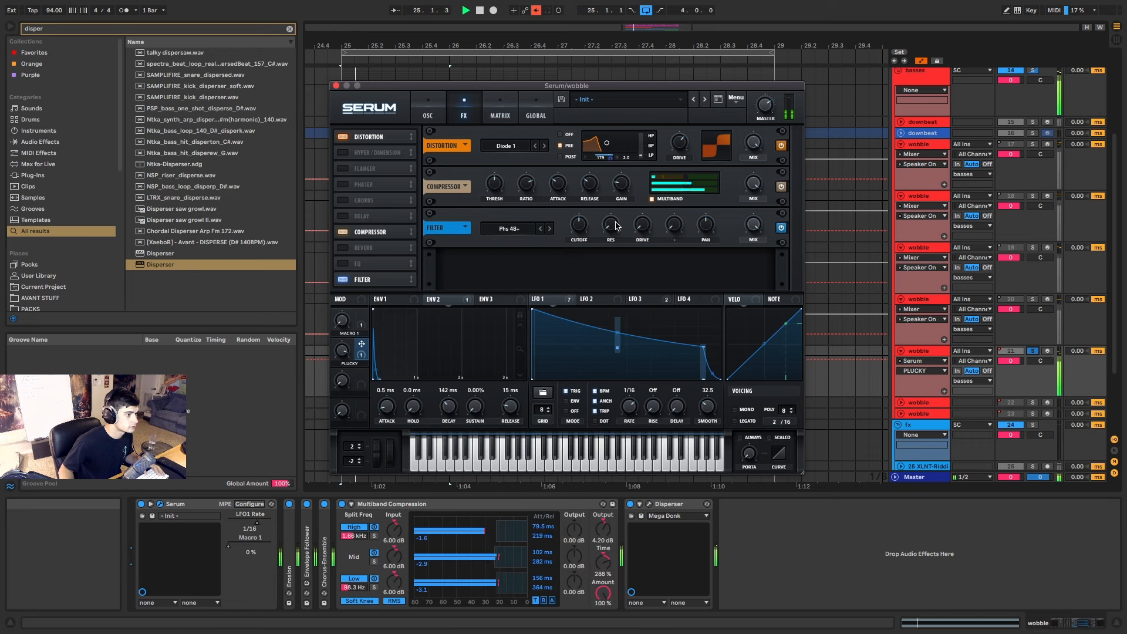
click(580, 224)
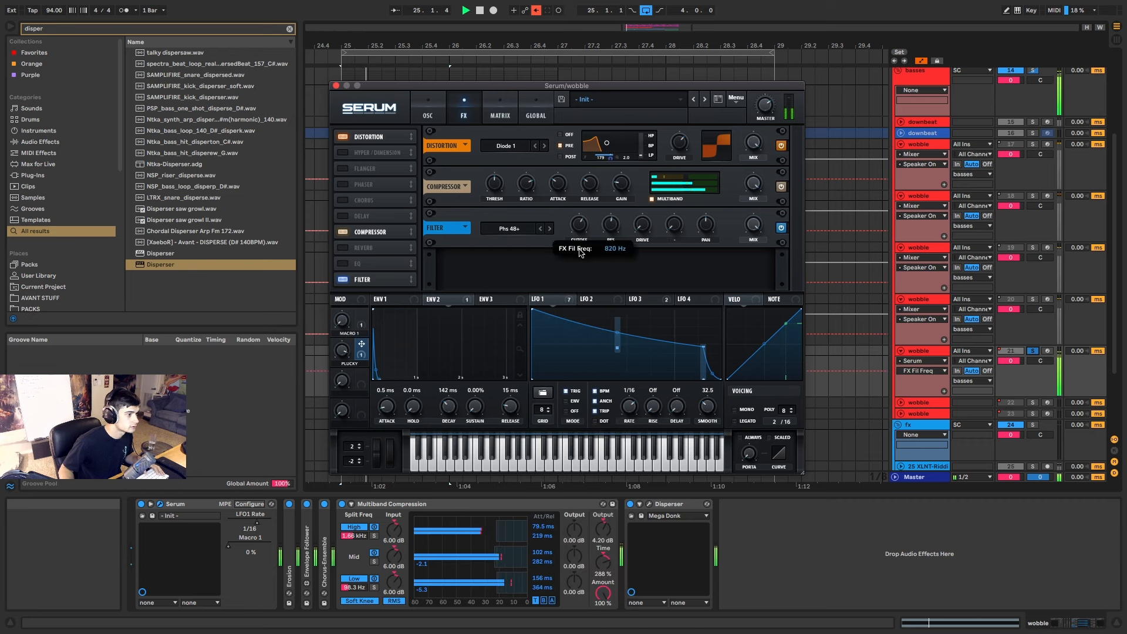
drag(373, 280, 391, 169)
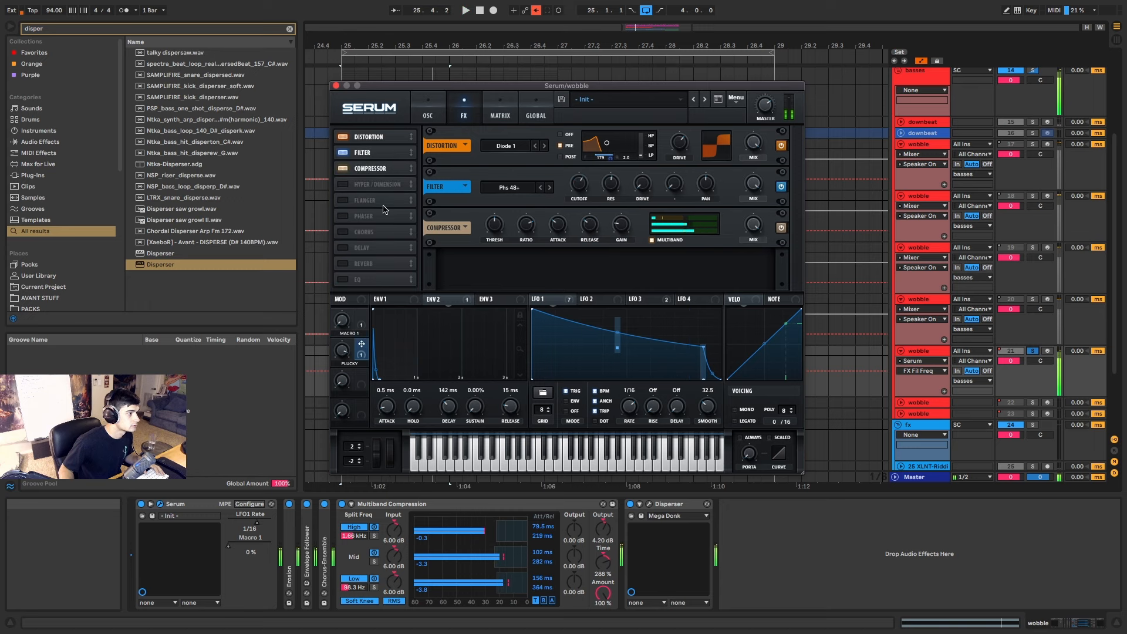
key(space)
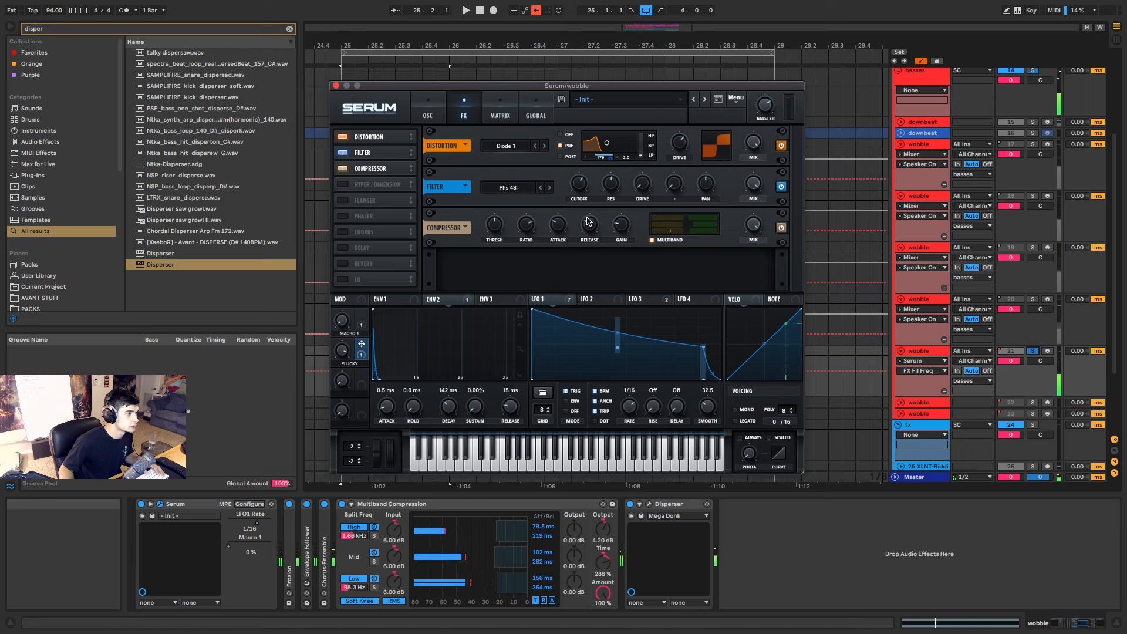
Enable the Hyper/Dimension effect and adjust its Dimension size and Hyper mix.
click(348, 184)
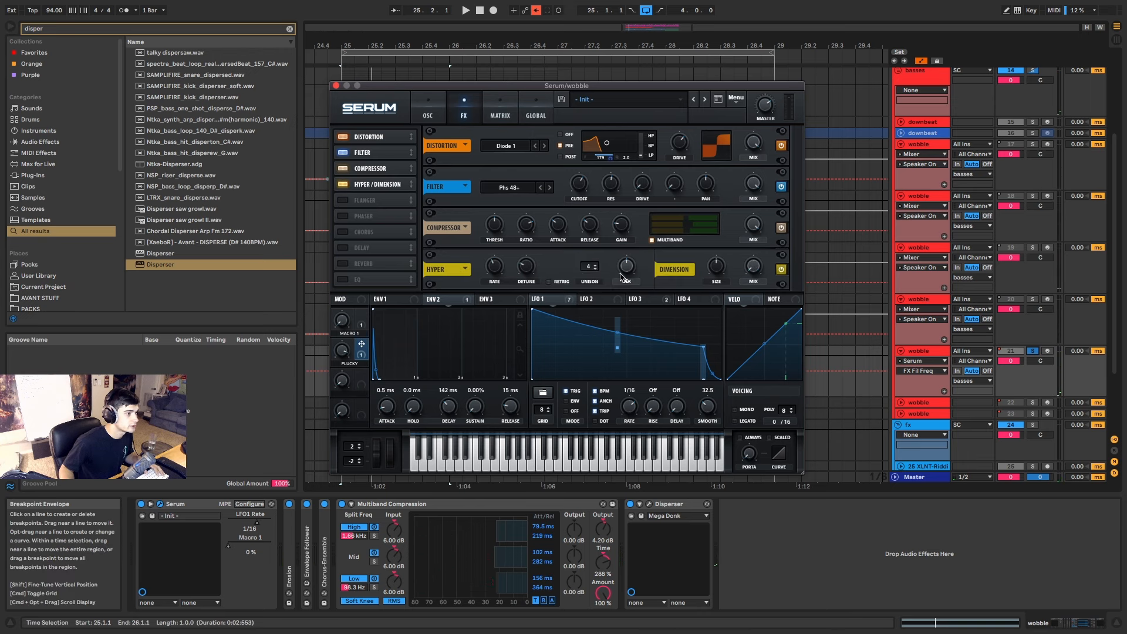
click(716, 268)
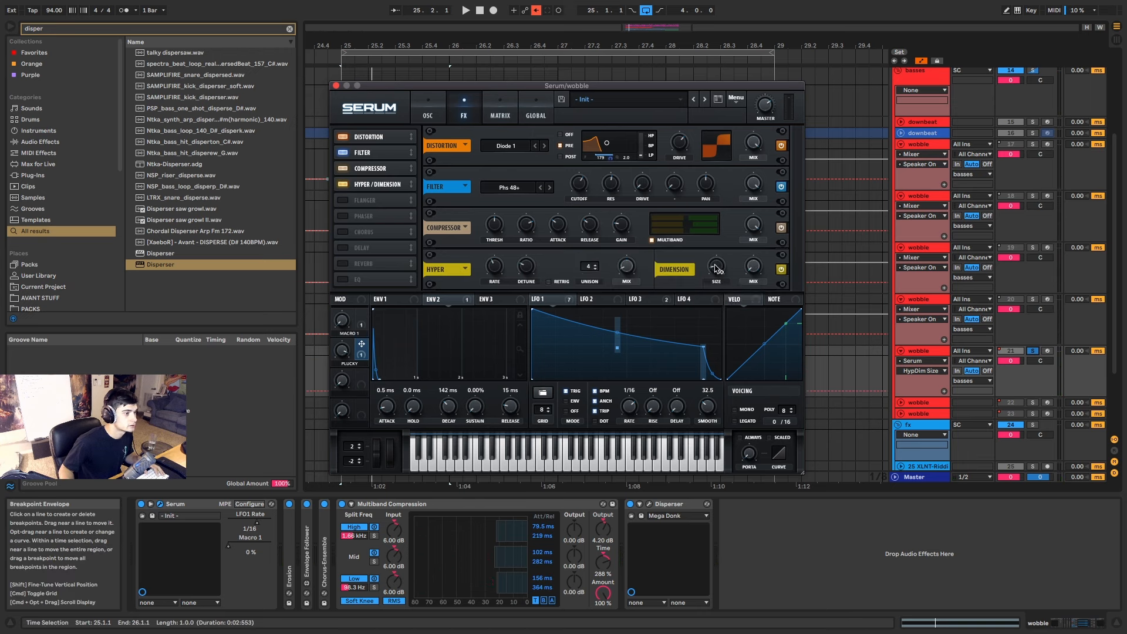
drag(715, 265, 760, 309)
click(627, 267)
Set the Serum compressor's gain to about 7.6 dB during playback and modulate the effects filter's mix with LFO 1.
key(space)
click(622, 226)
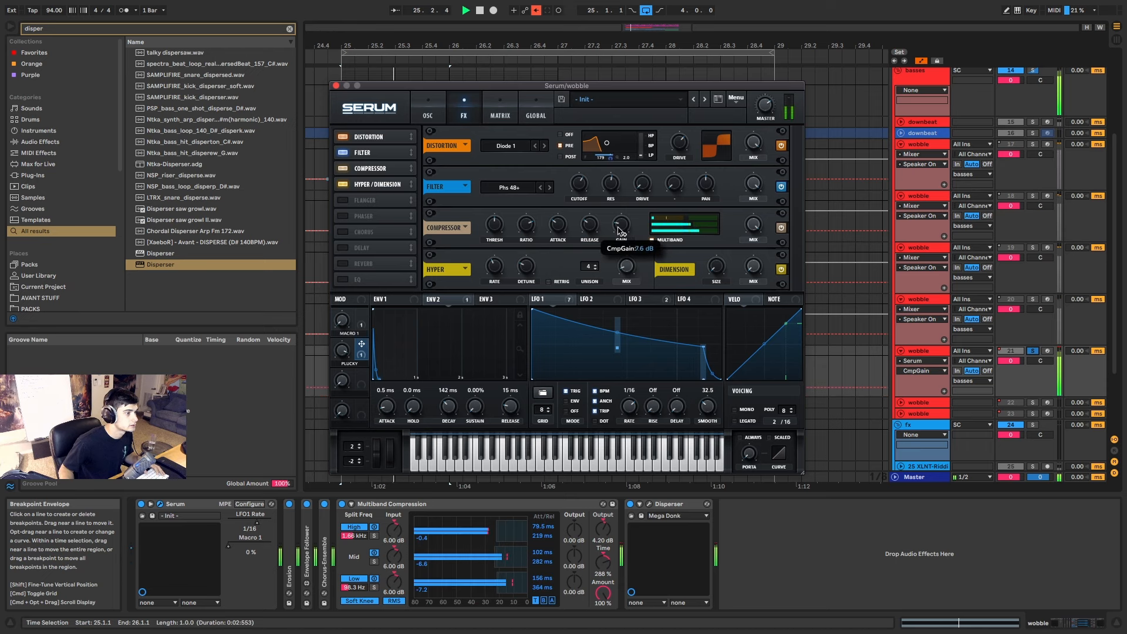
click(747, 227)
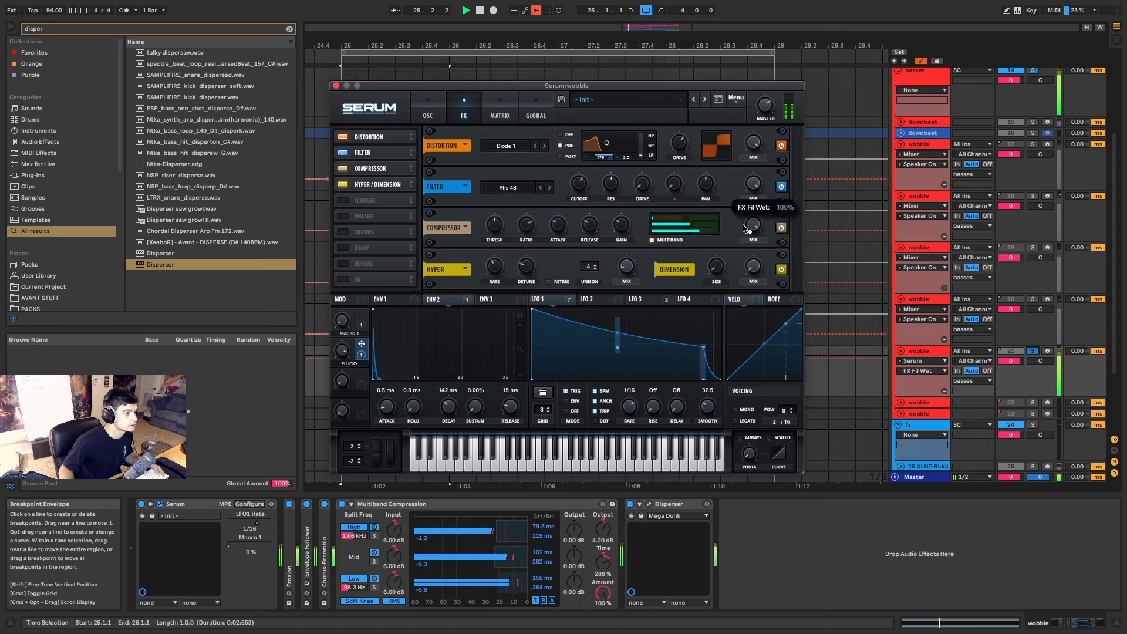
drag(536, 299, 751, 170)
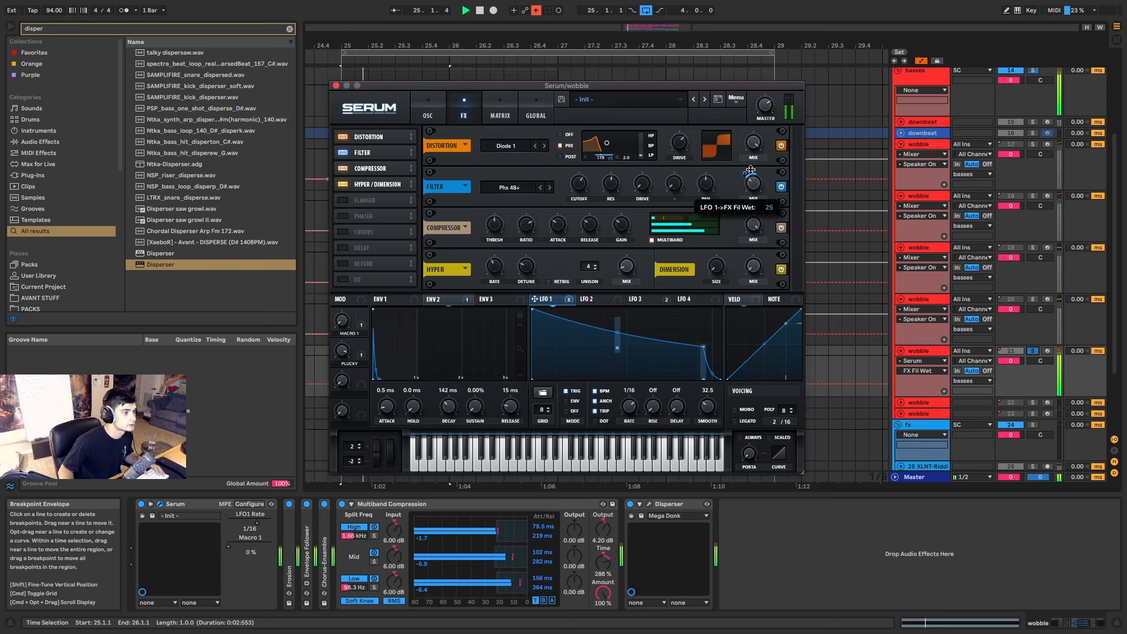
Unsolo the wobble track and lower the PLUCKY macro to its minimum while the full loop plays.
click(1032, 351)
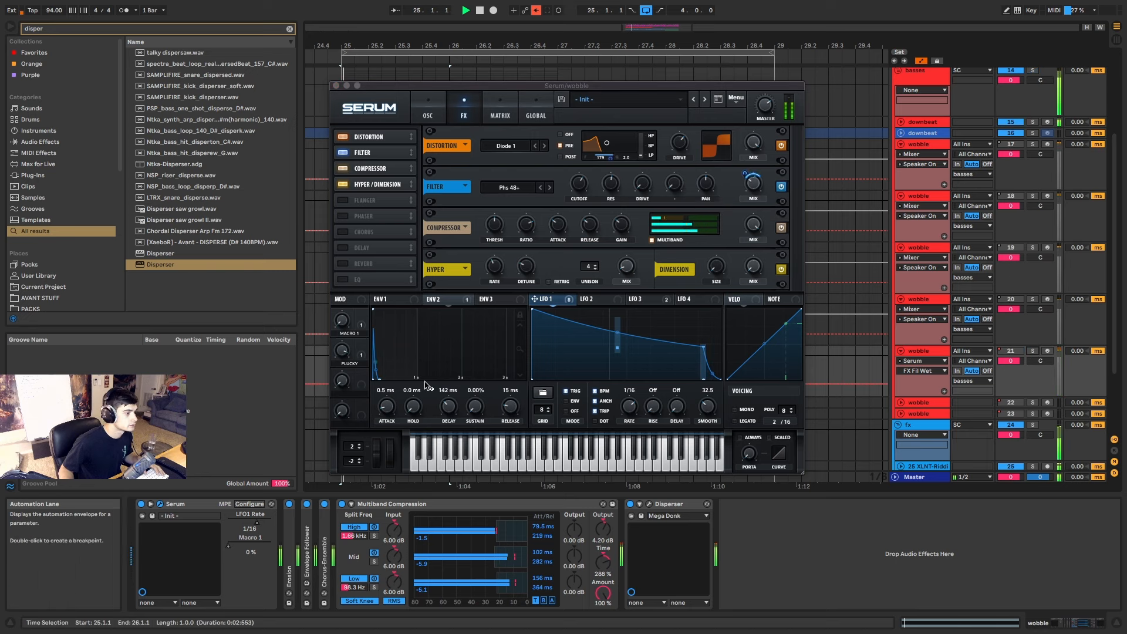
drag(343, 351, 364, 493)
drag(346, 357, 332, 421)
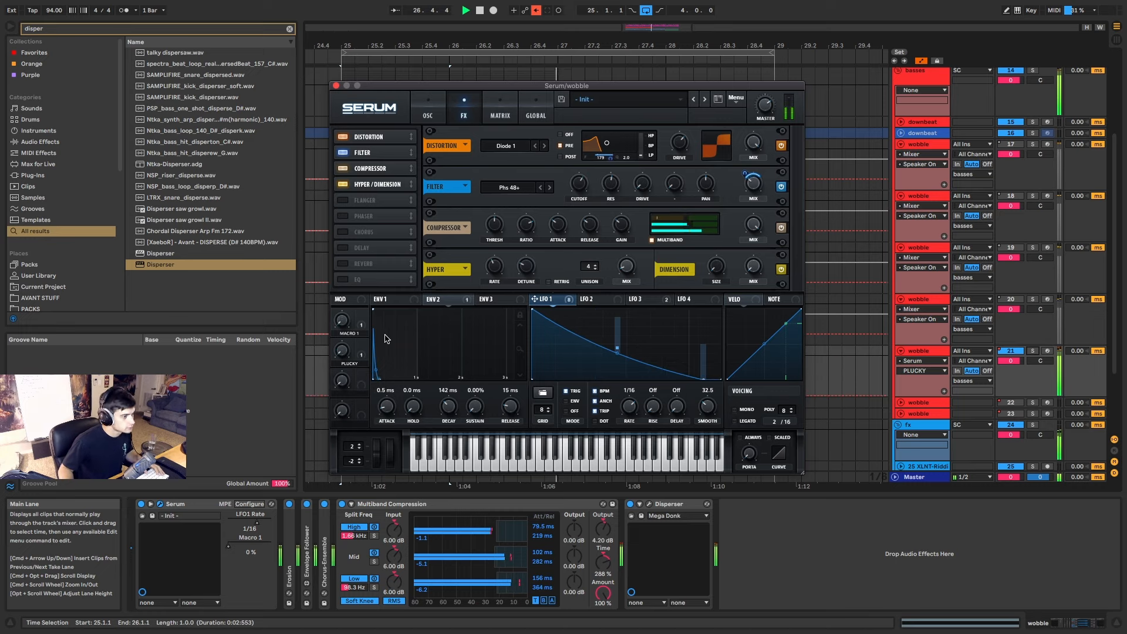
key(space)
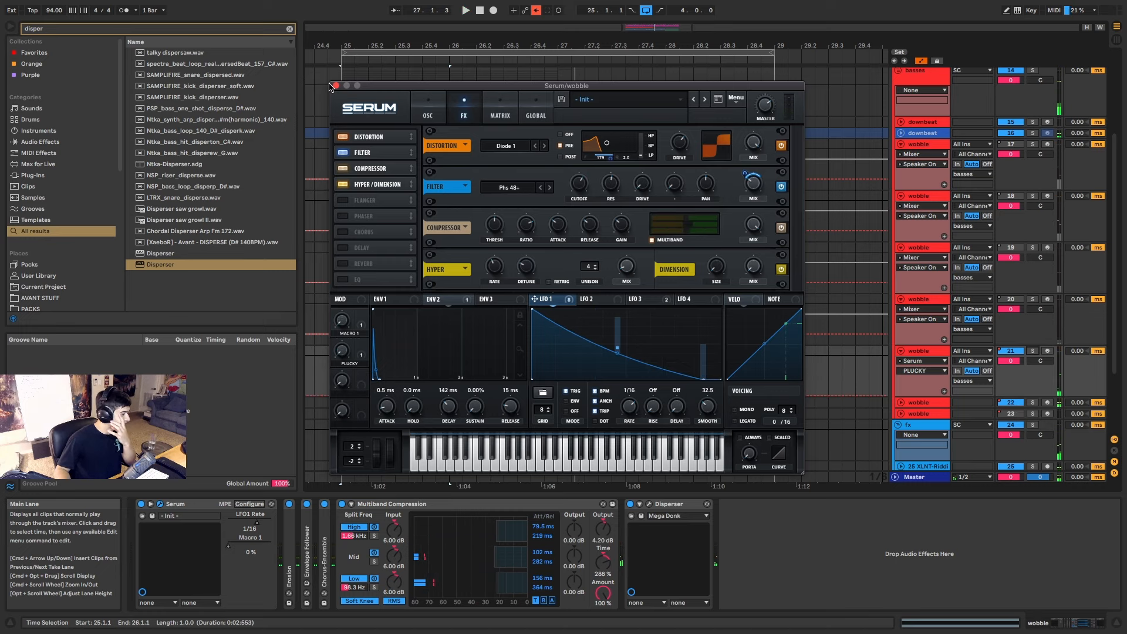
Assign Macro 3 to the horizontal position of LFO 1's first point and sweep the macro up to 100% during playback.
drag(362, 374, 546, 317)
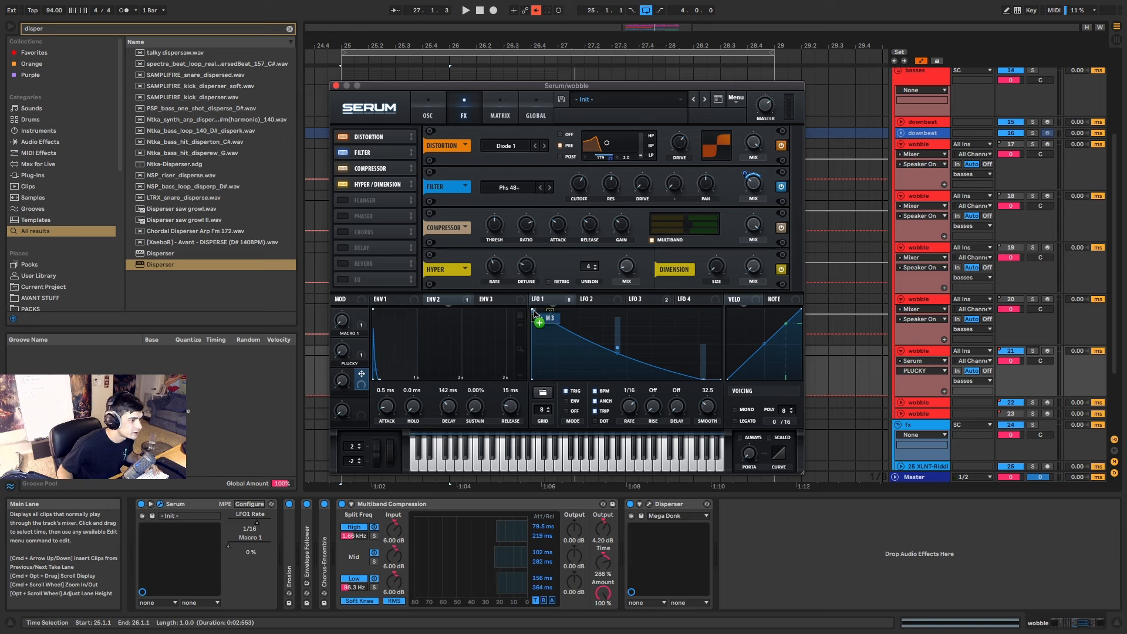
drag(550, 314, 552, 314)
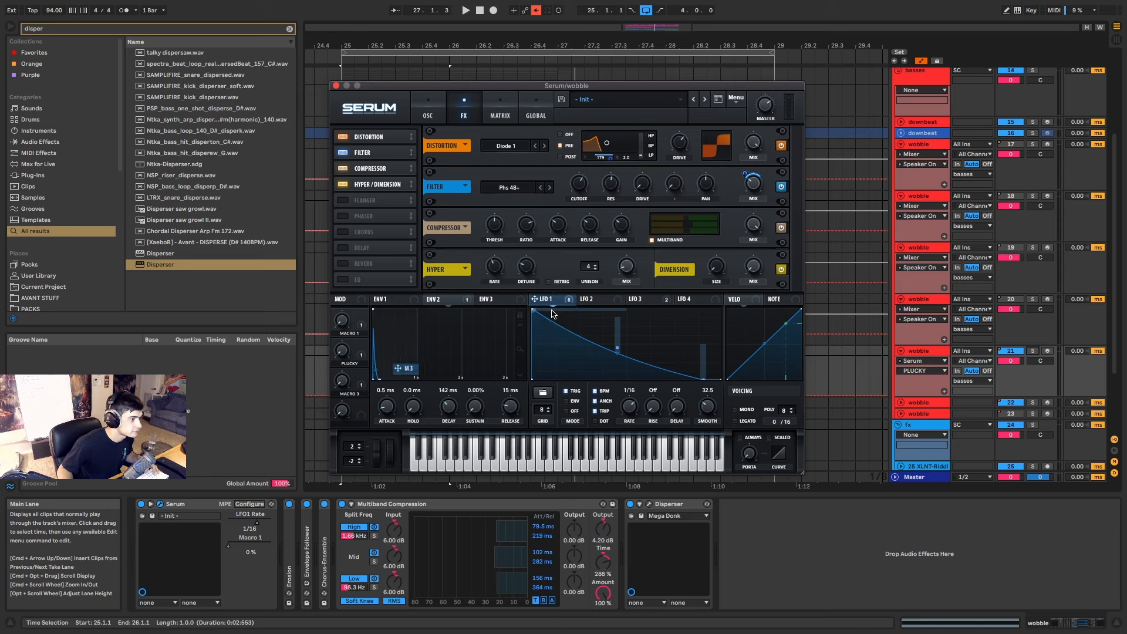
key(space)
drag(347, 382, 409, 288)
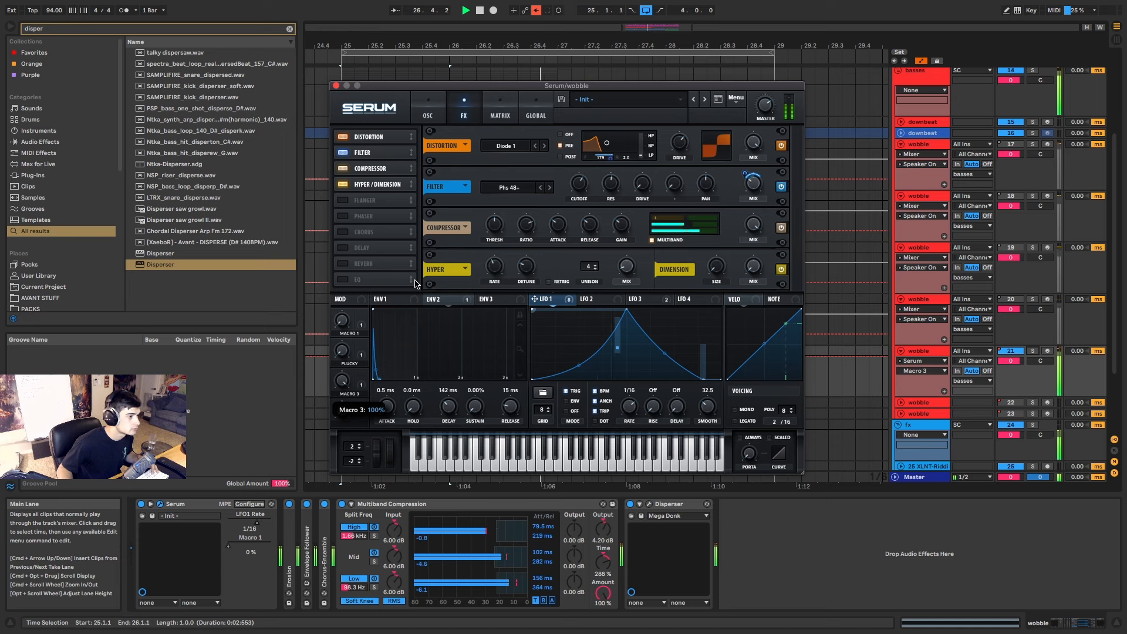
drag(416, 285, 342, 441)
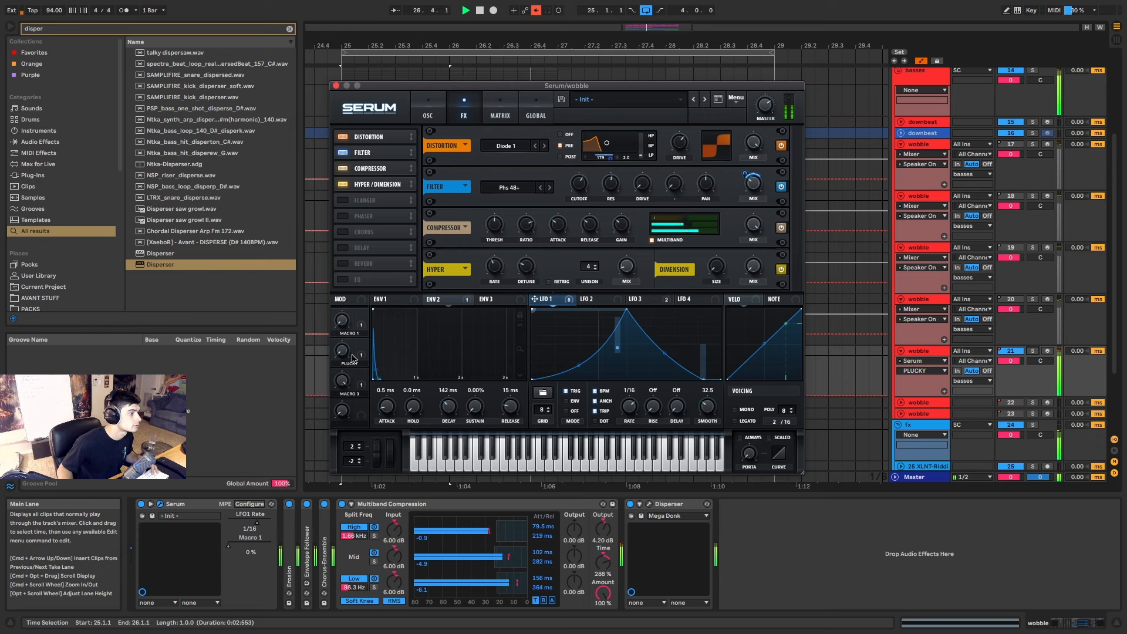
Sweep Macro 1 during playback and return Macro 3 to its minimum.
drag(341, 320, 387, 262)
key(space)
key(space)
drag(343, 380, 344, 420)
key(space)
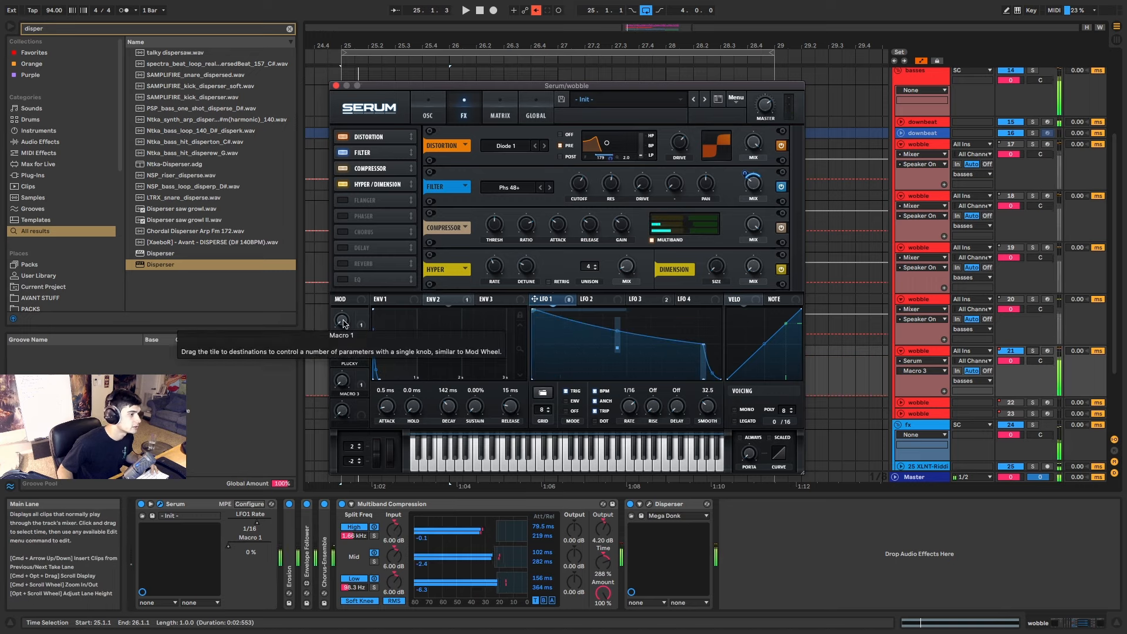
Audition the PLUCKY macro at 100% and at its low end with the loop playing, and adjust Macro 1.
key(space)
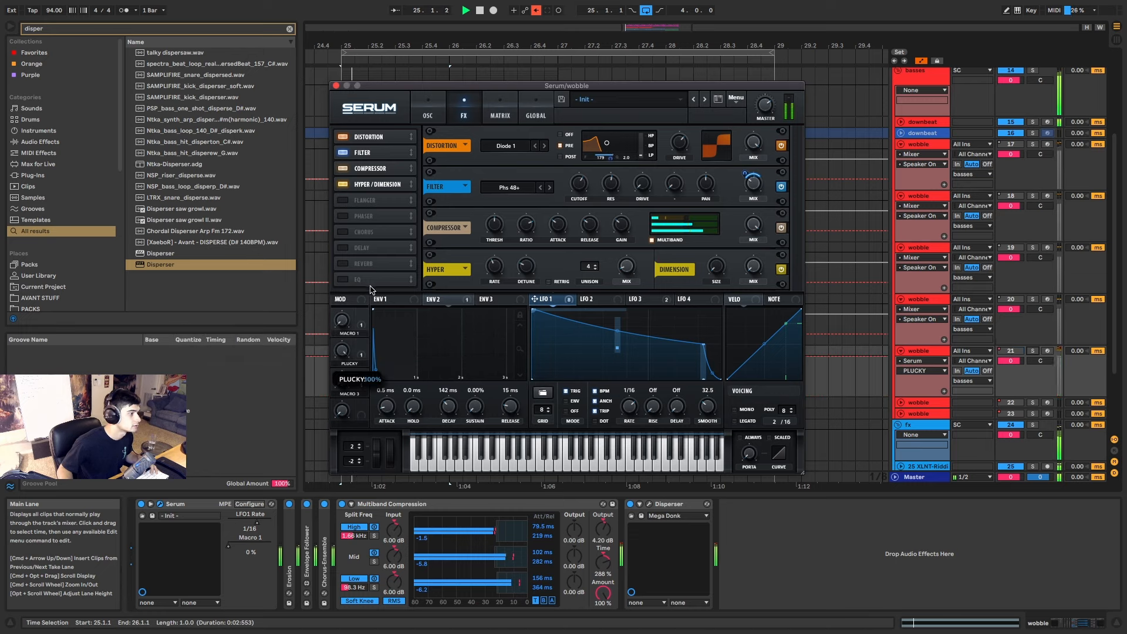
drag(342, 363, 352, 482)
key(space)
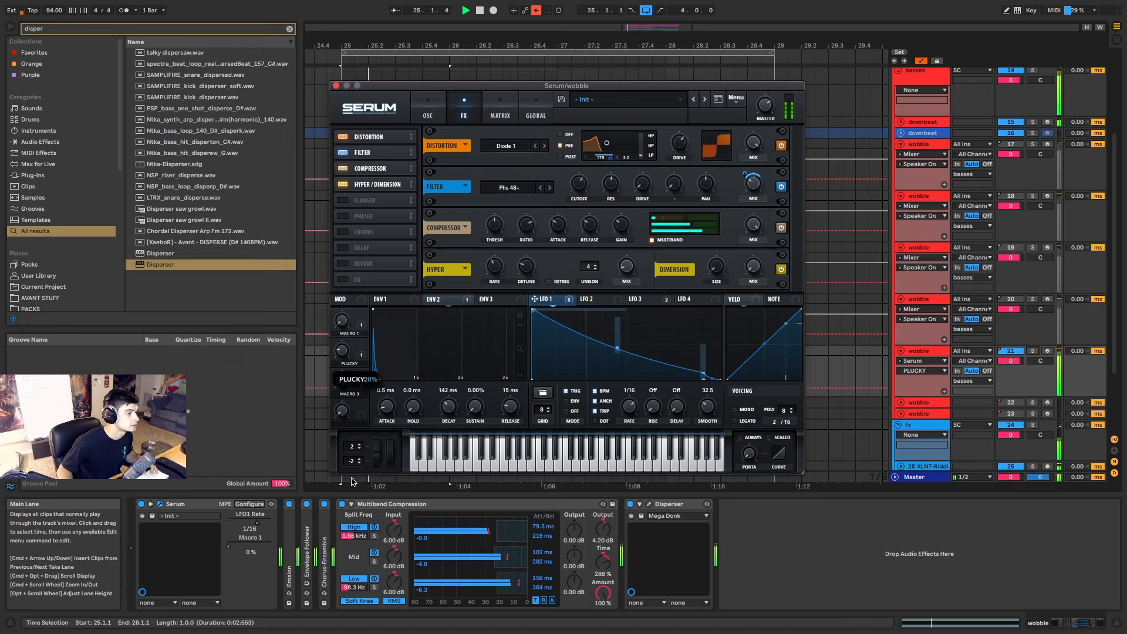
mouse_move(342, 321)
mouse_down()
mouse_move(345, 306)
mouse_move(344, 342)
mouse_up()
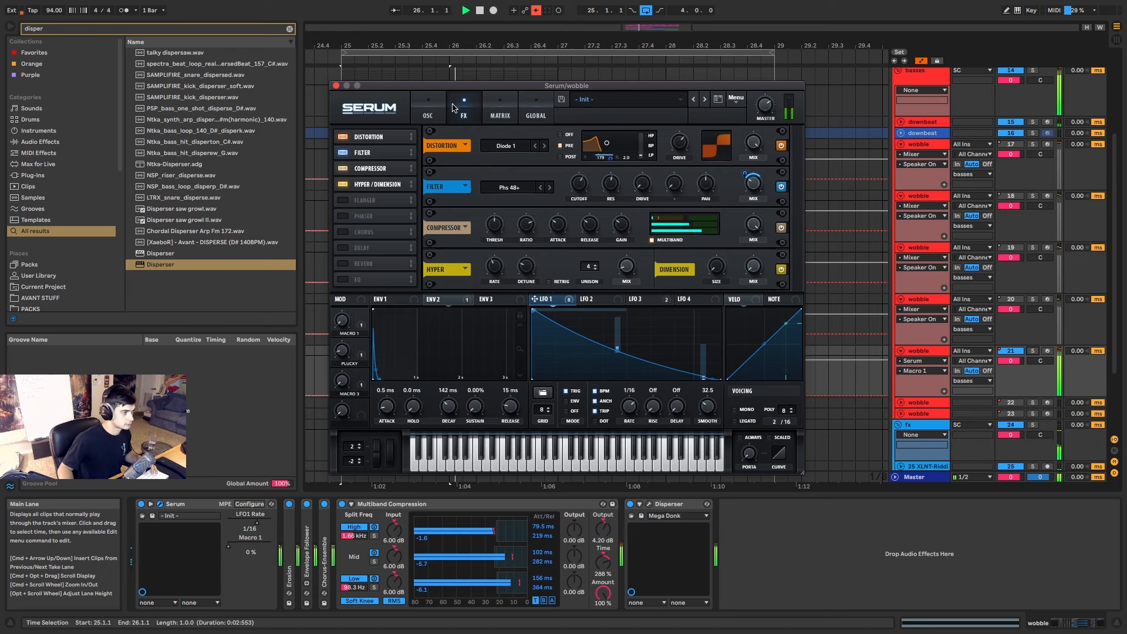
Check Serum's oscillator page, close the plug-in window, and play the loop with the last edited wobble track soloed.
click(430, 104)
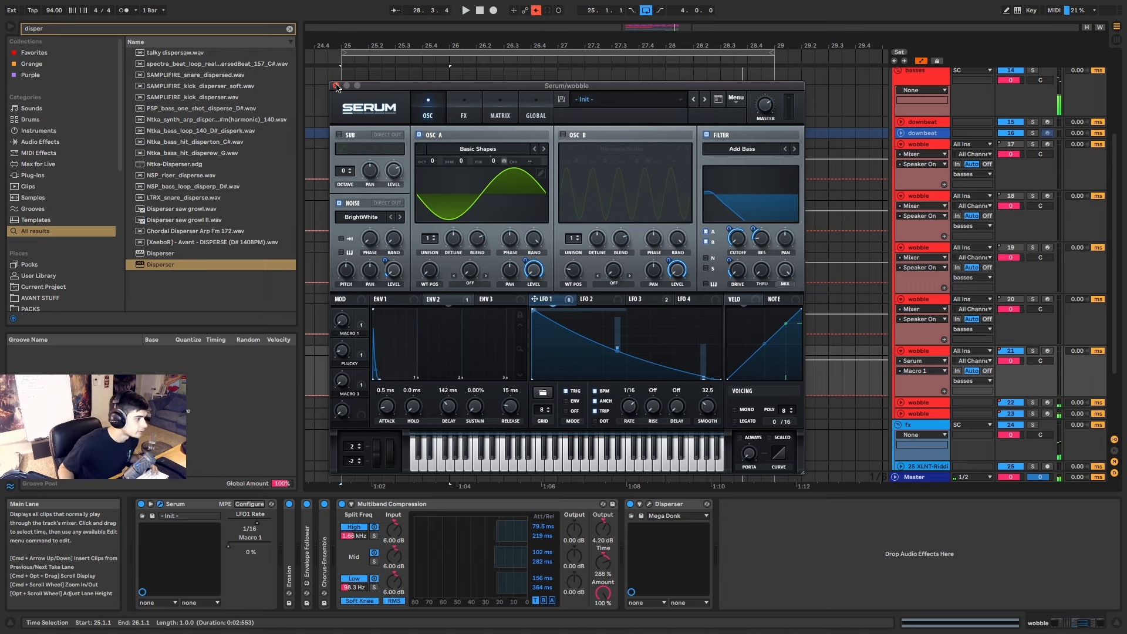
click(336, 86)
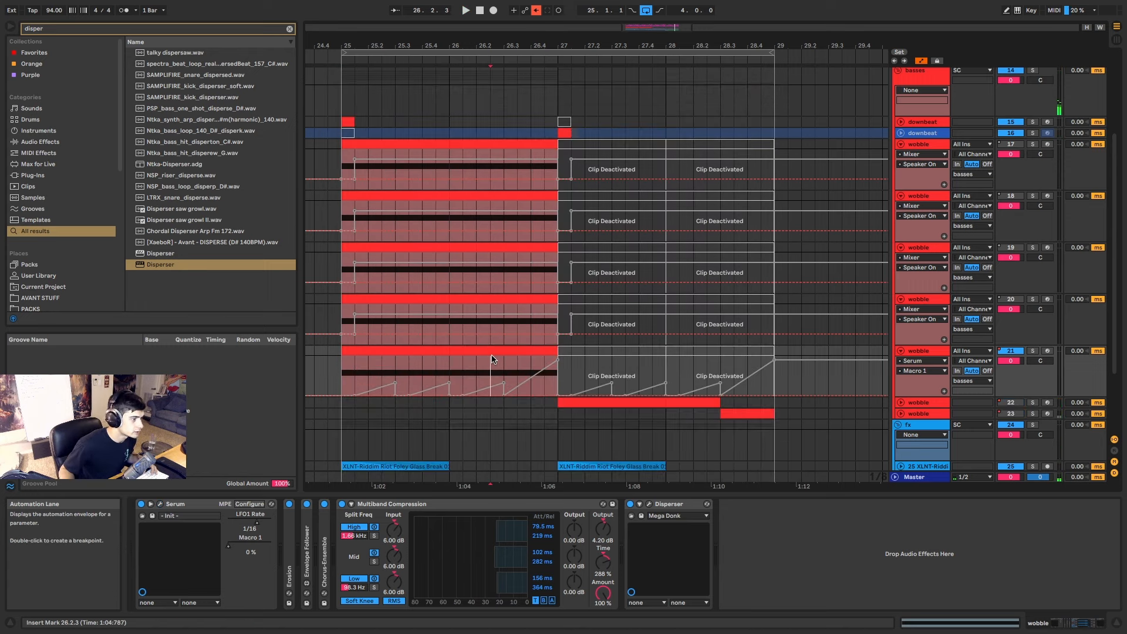
key(space)
click(1011, 352)
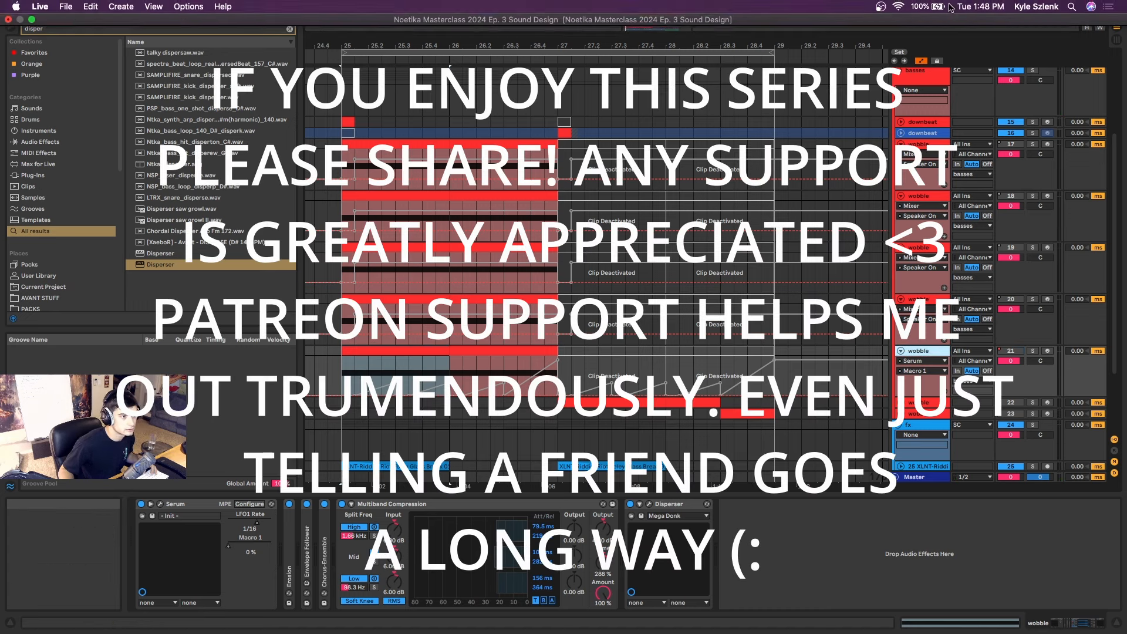
click(1034, 351)
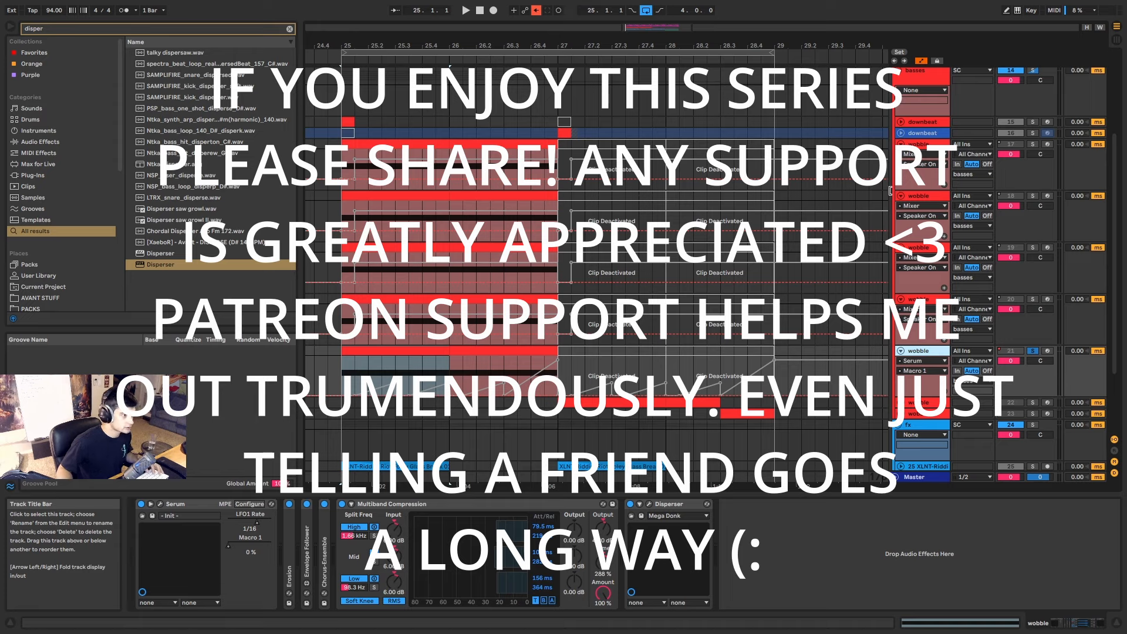
Unfold and solo the frozen downbeat track, duplicate it, and unfreeze the copy.
click(901, 133)
click(1032, 134)
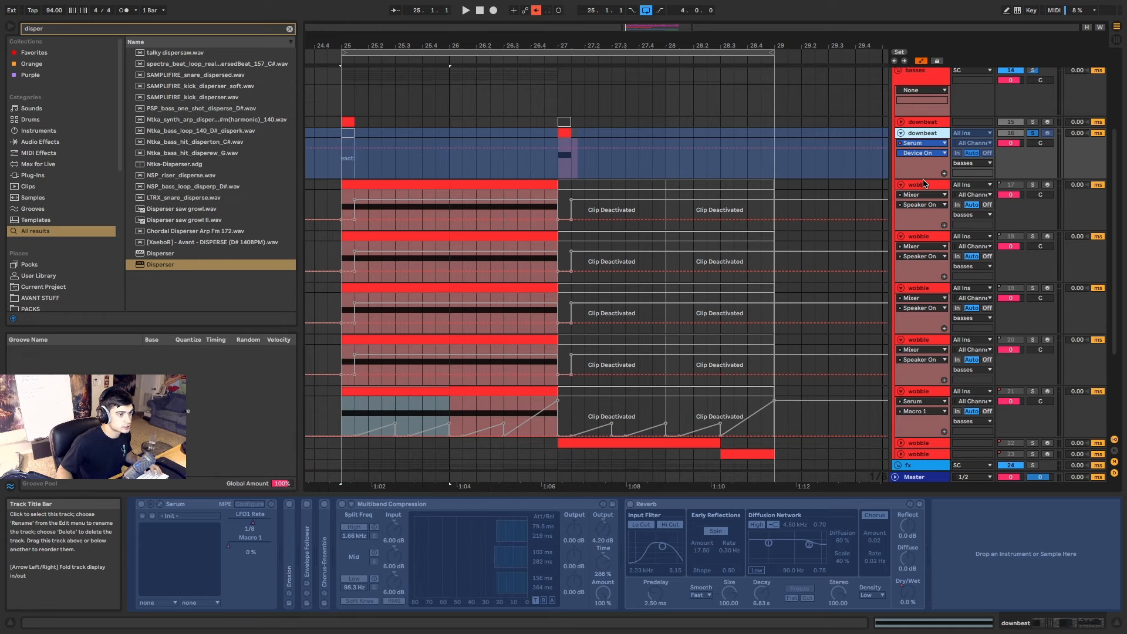
key(ctrl+d)
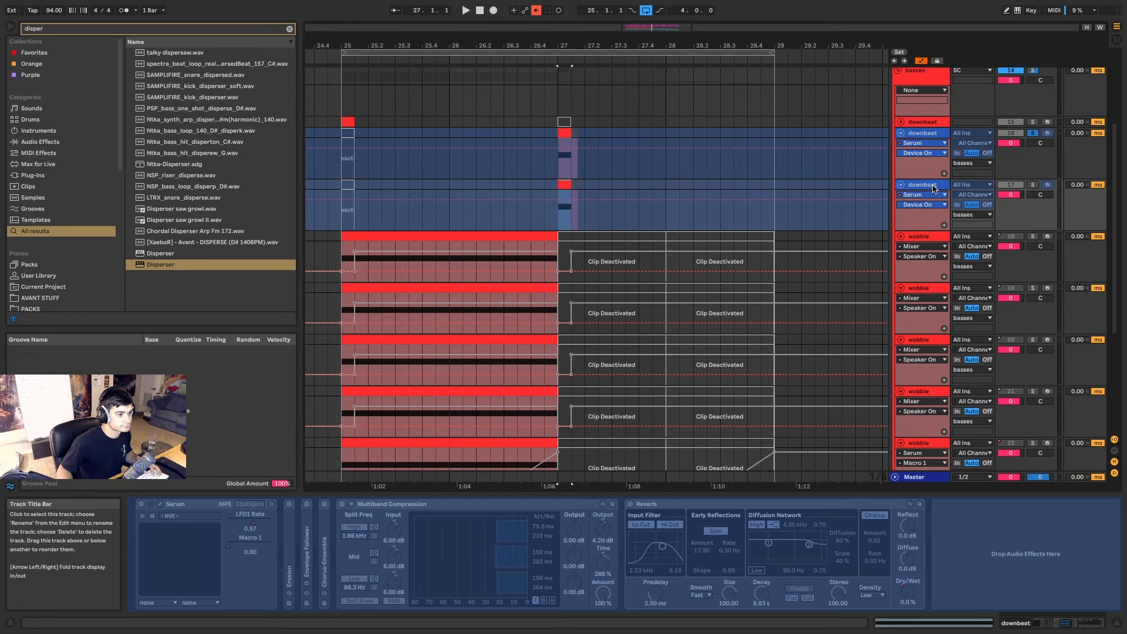
right_click(936, 187)
click(966, 257)
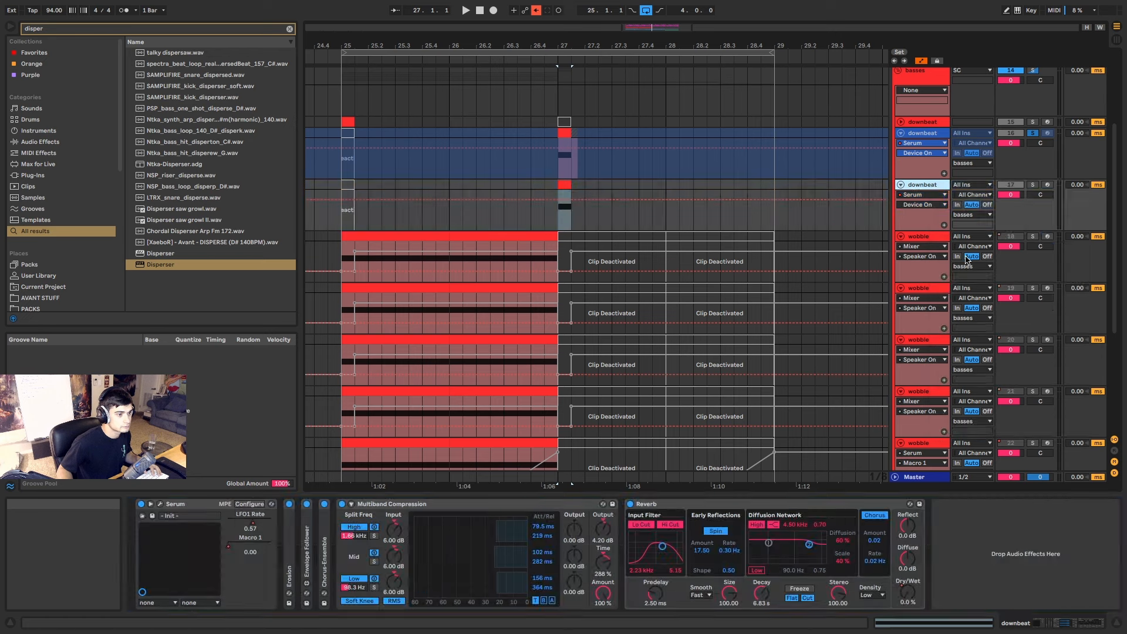
Solo the unfrozen downbeat copy and play its clip at bar 27.
click(563, 186)
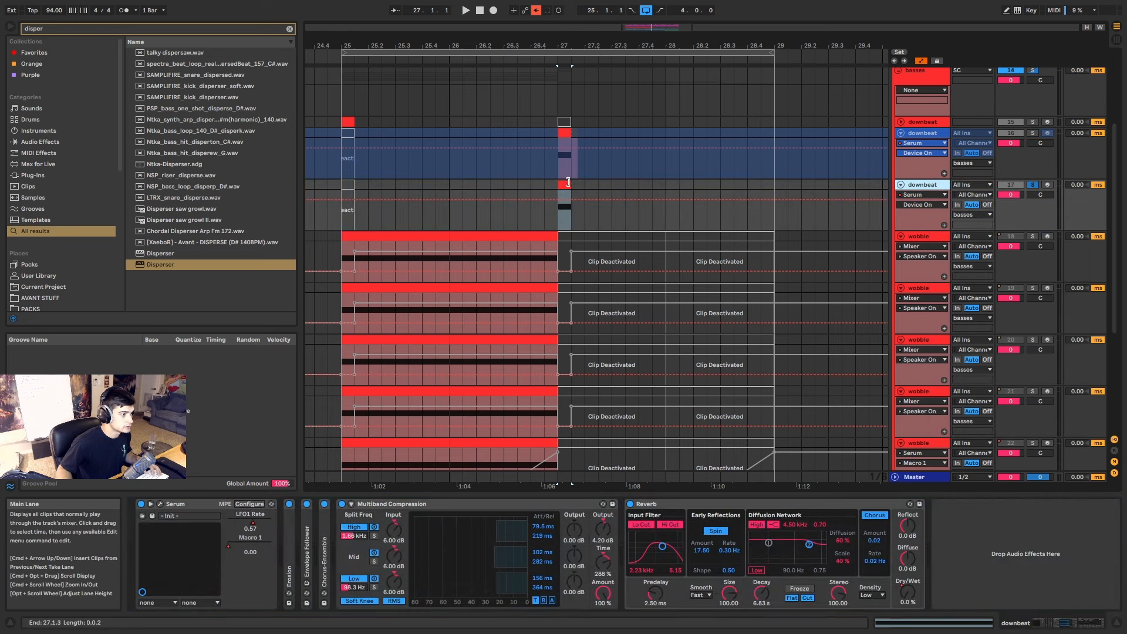
scroll(569, 185, up, 5)
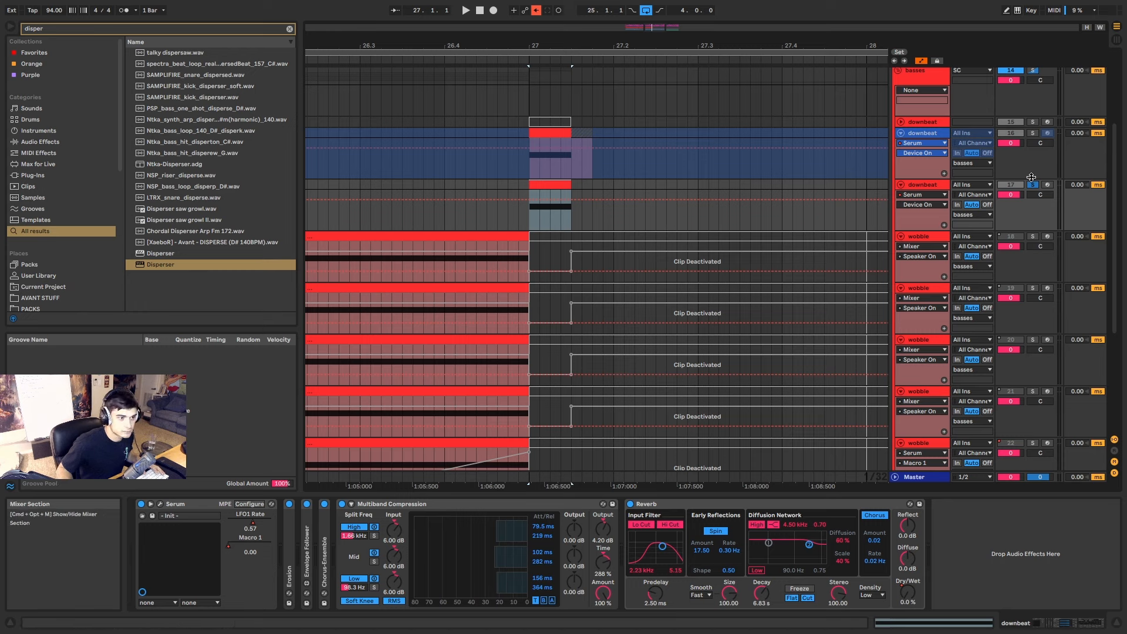
key(space)
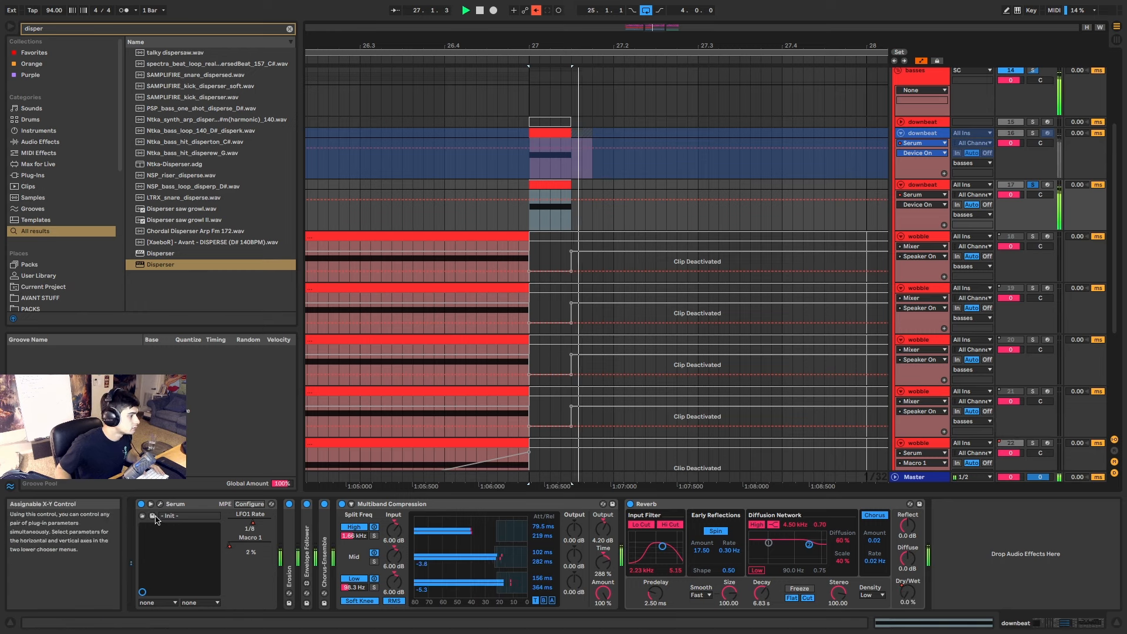
Search the browser for "decapi" and load Decapitator onto the downbeat copy.
key(ctrl+f)
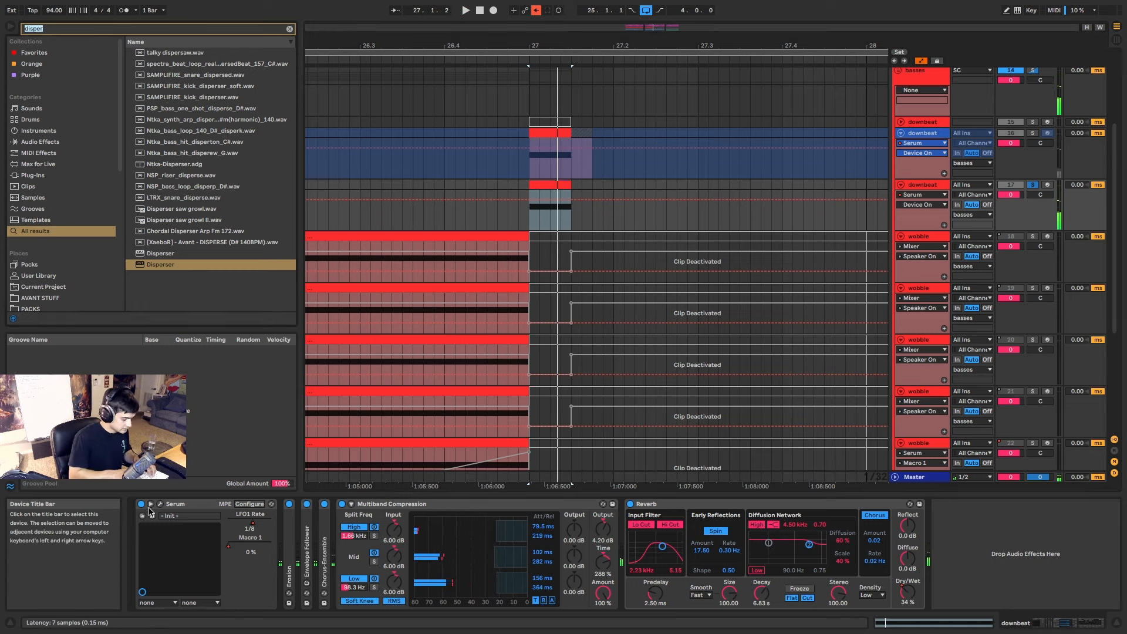
text(decapi)
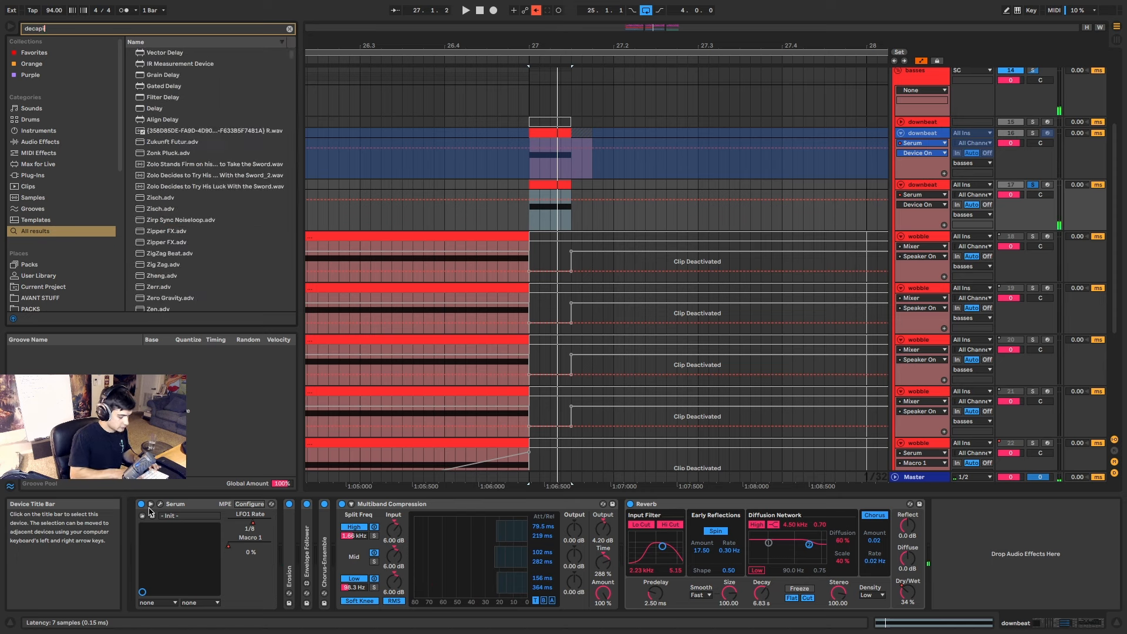
click(147, 75)
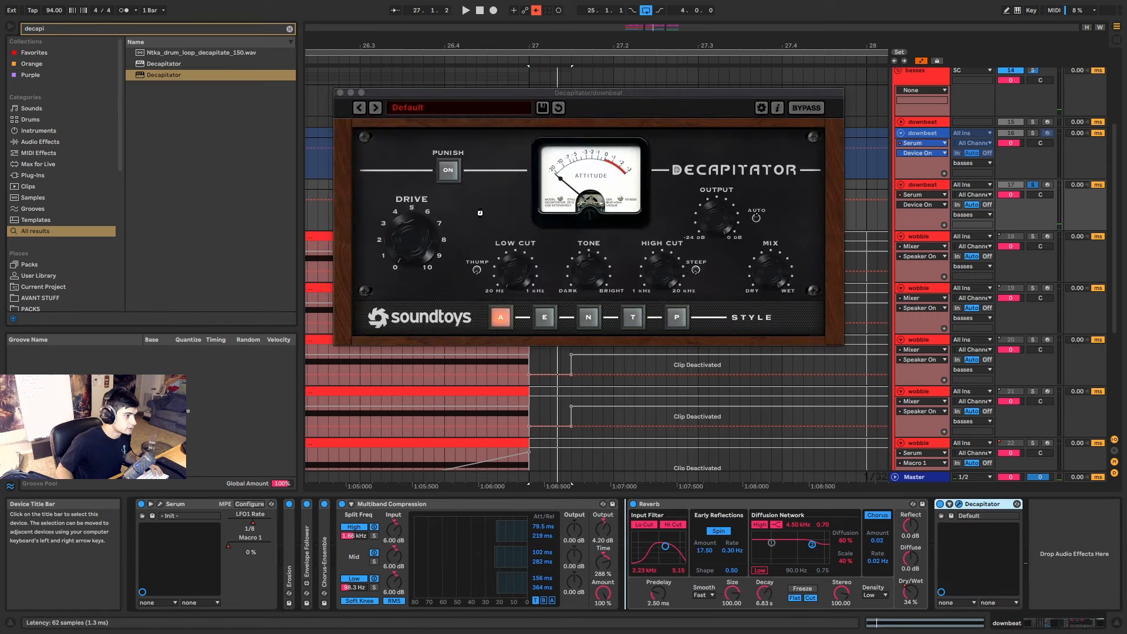
Place Decapitator before the Reverb, enable Punish, and adjust its drive and output while auditioning the loop.
key(space)
drag(410, 256, 411, 244)
click(448, 170)
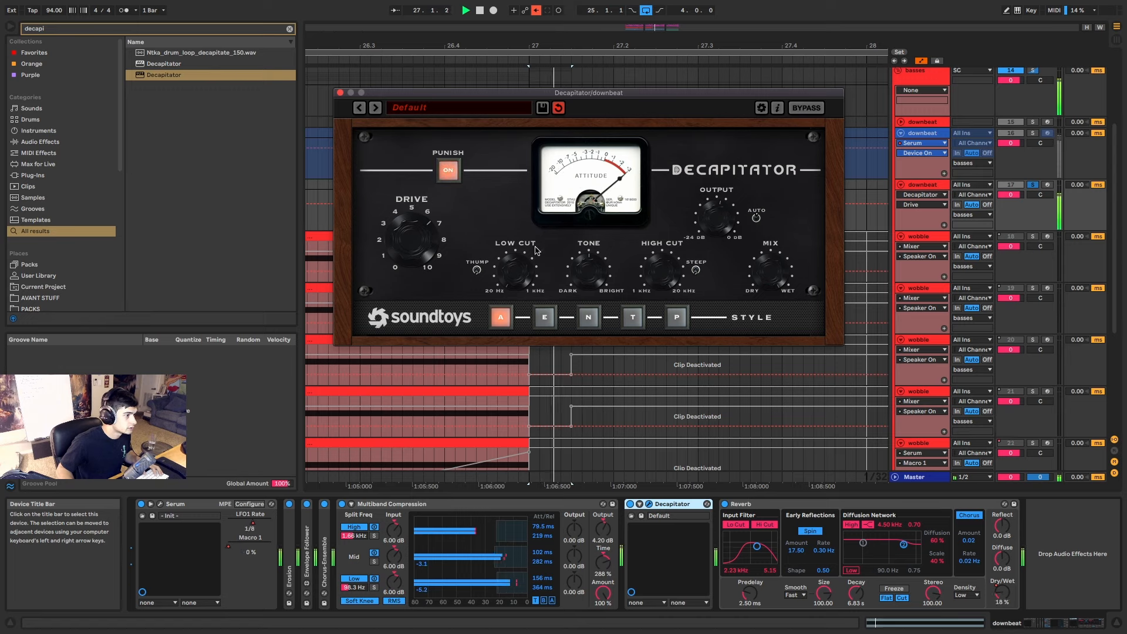
click(726, 220)
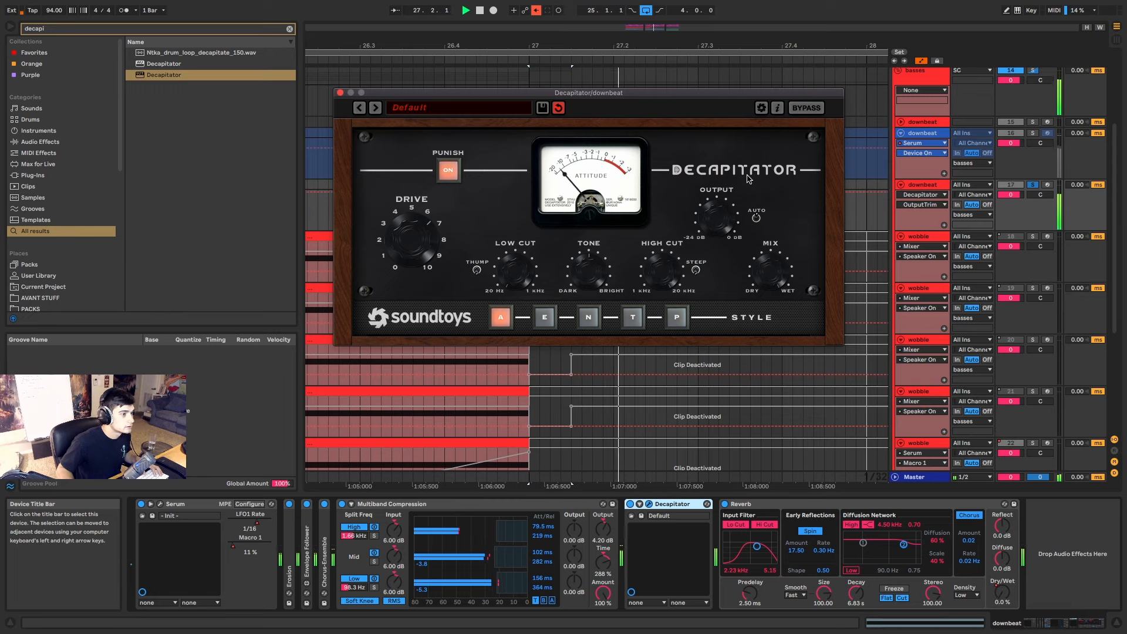
key(space)
drag(411, 245, 406, 288)
key(space)
key(space)
key(space)
key(space)
key(space)
Move LFO 1's peak close to the start of its shape in Serum and adjust the LFO rate by ear.
click(161, 505)
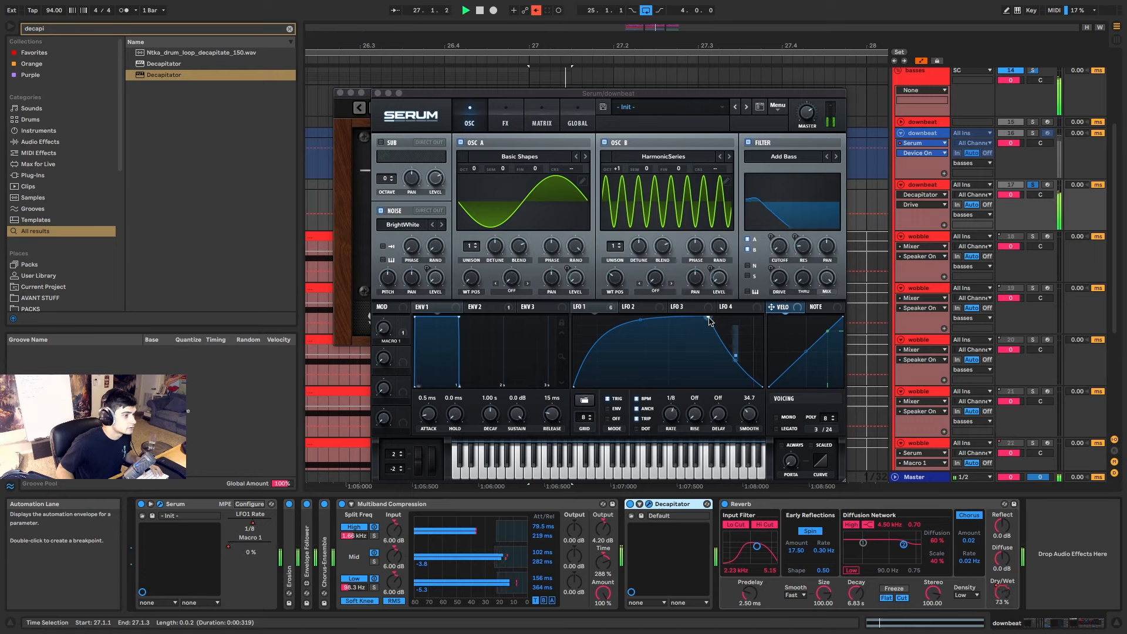
drag(707, 319, 596, 318)
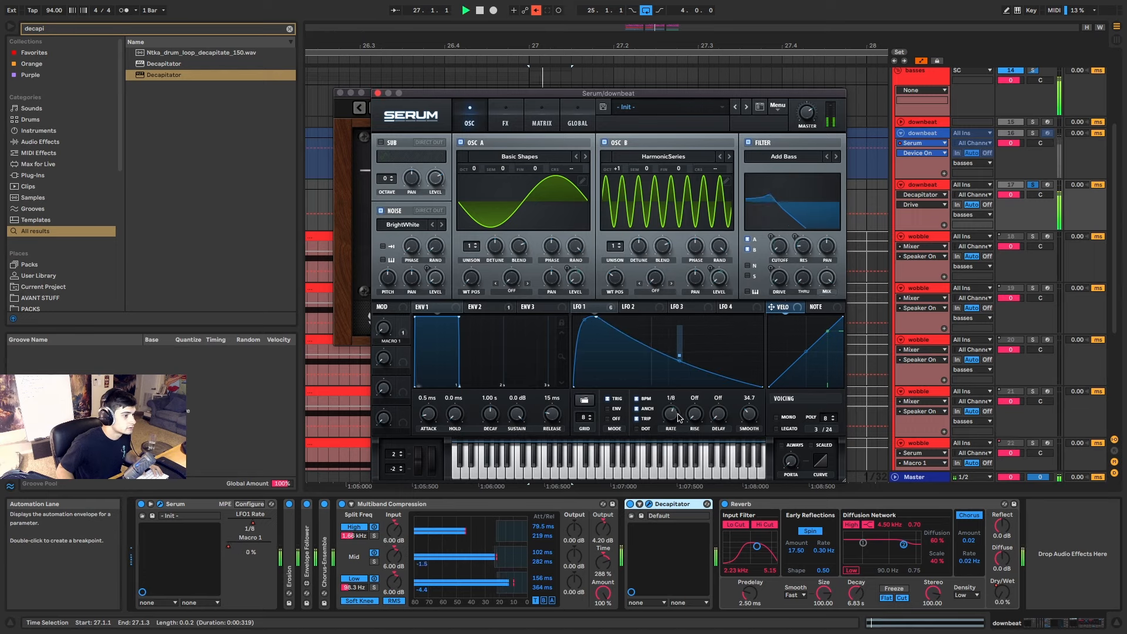
drag(678, 418, 679, 413)
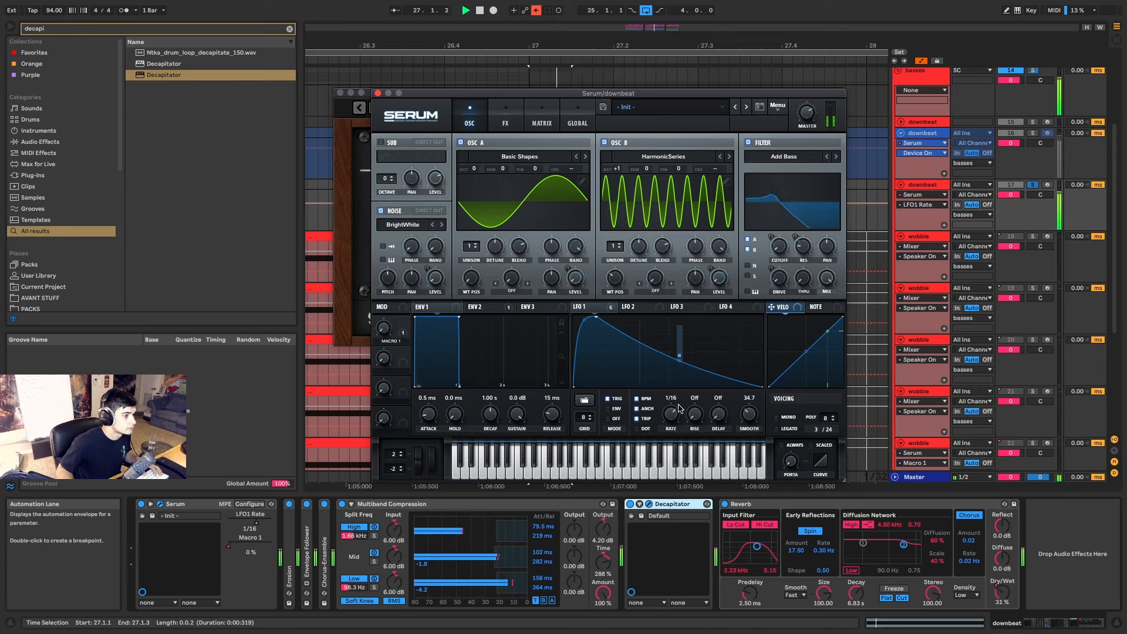
drag(596, 318, 719, 301)
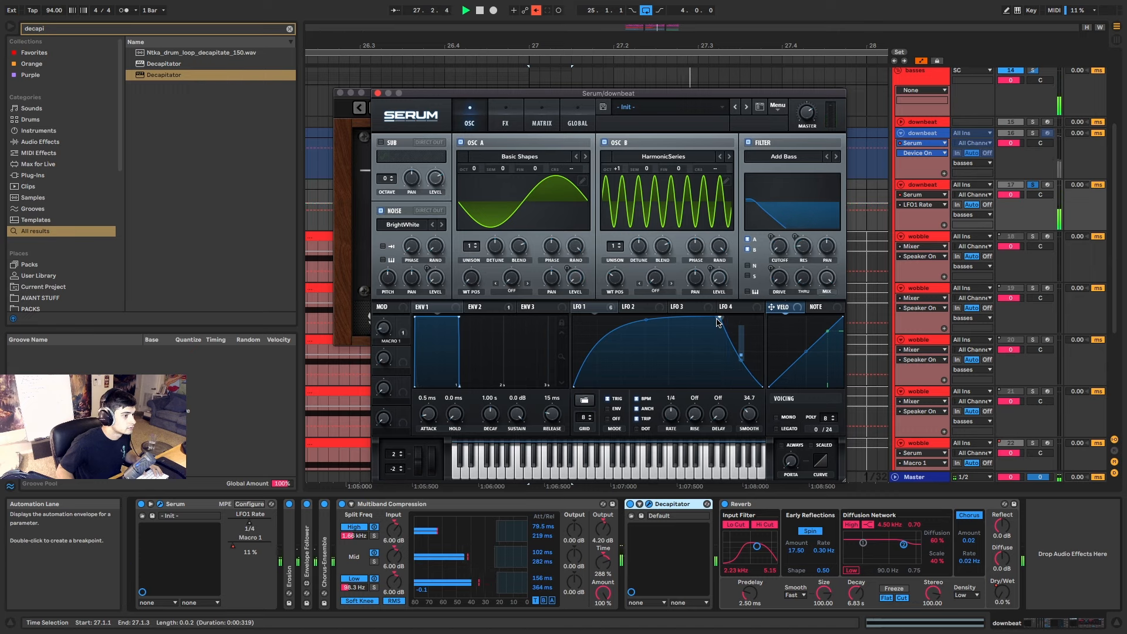
drag(718, 321, 596, 317)
drag(674, 413, 678, 407)
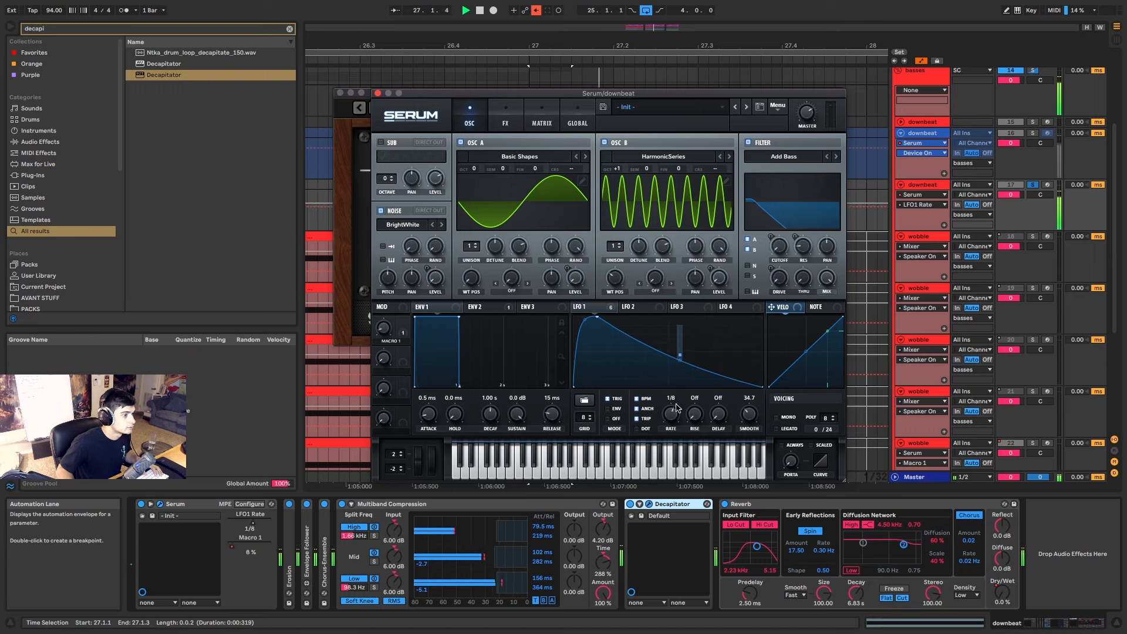
Raise oscillator B's octave to +2 and adjust the filter cutoff, auditioning the result.
drag(623, 171, 623, 167)
drag(774, 216, 781, 216)
key(space)
key(space)
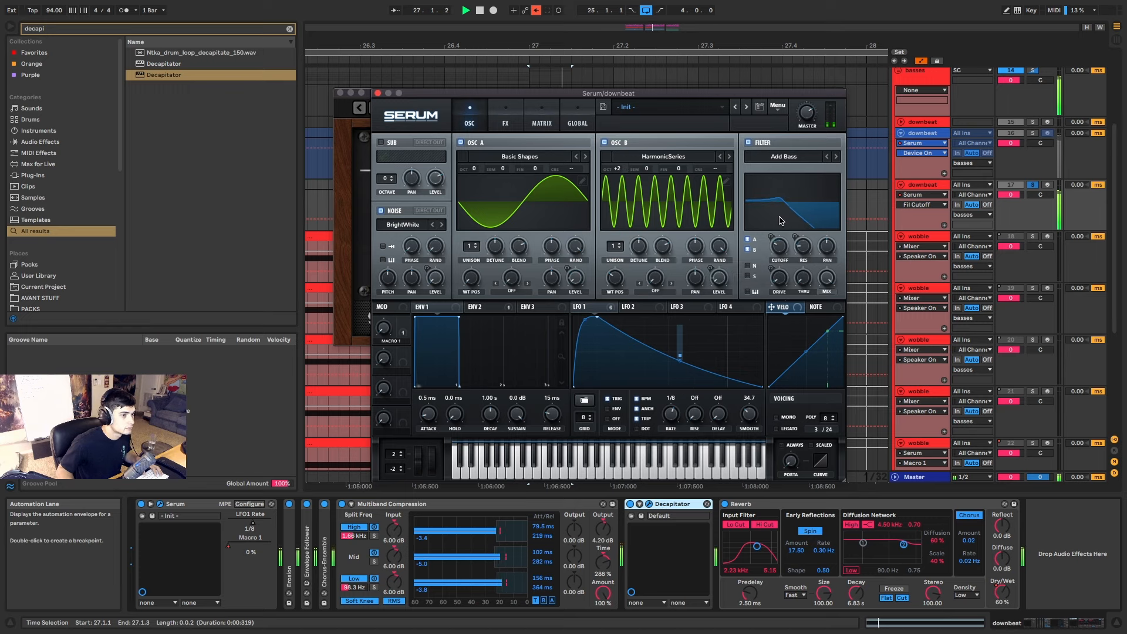
key(space)
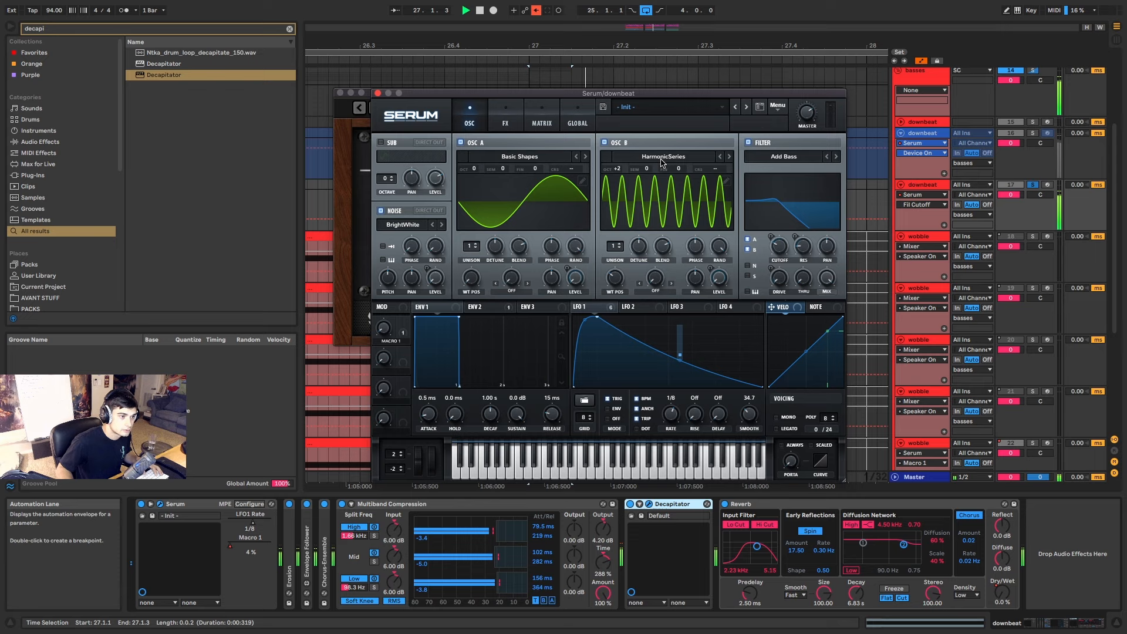
Check Serum's effects page during playback and close the Serum and Decapitator windows.
click(506, 117)
key(space)
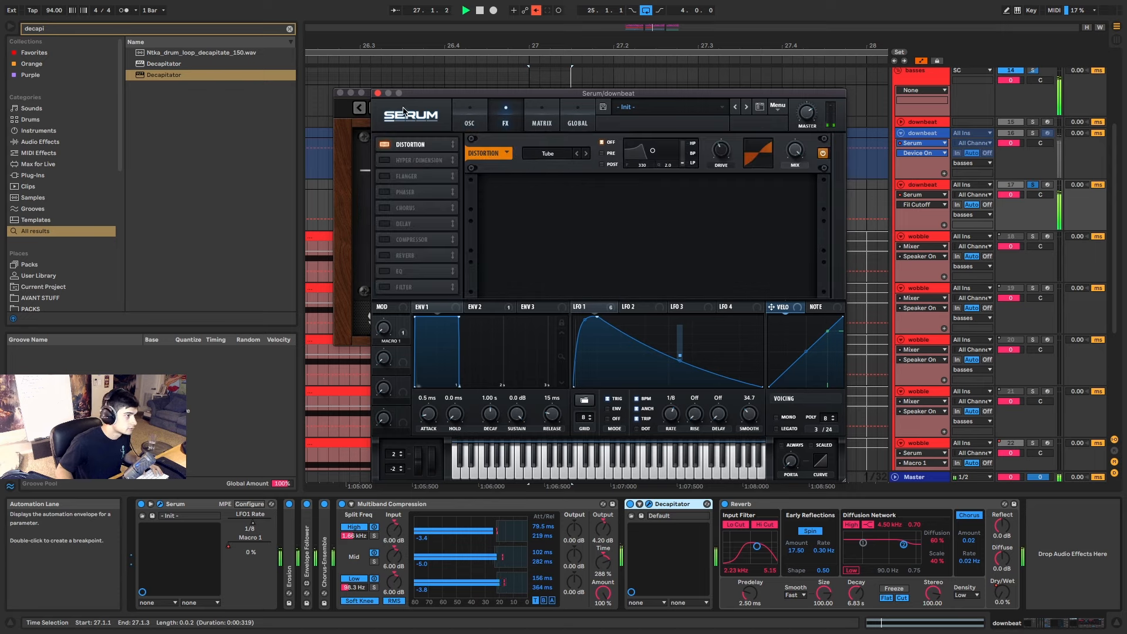
click(377, 93)
click(340, 93)
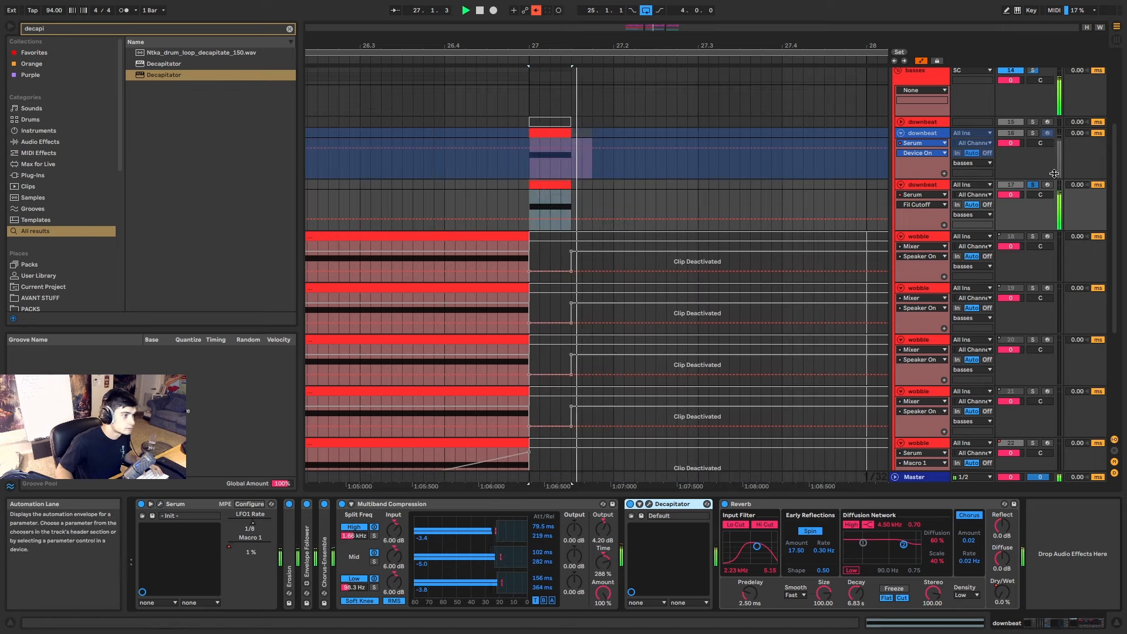
Duplicate the edited downbeat track, solo the new copy, and deactivate the two earlier downbeat tracks.
click(1012, 135)
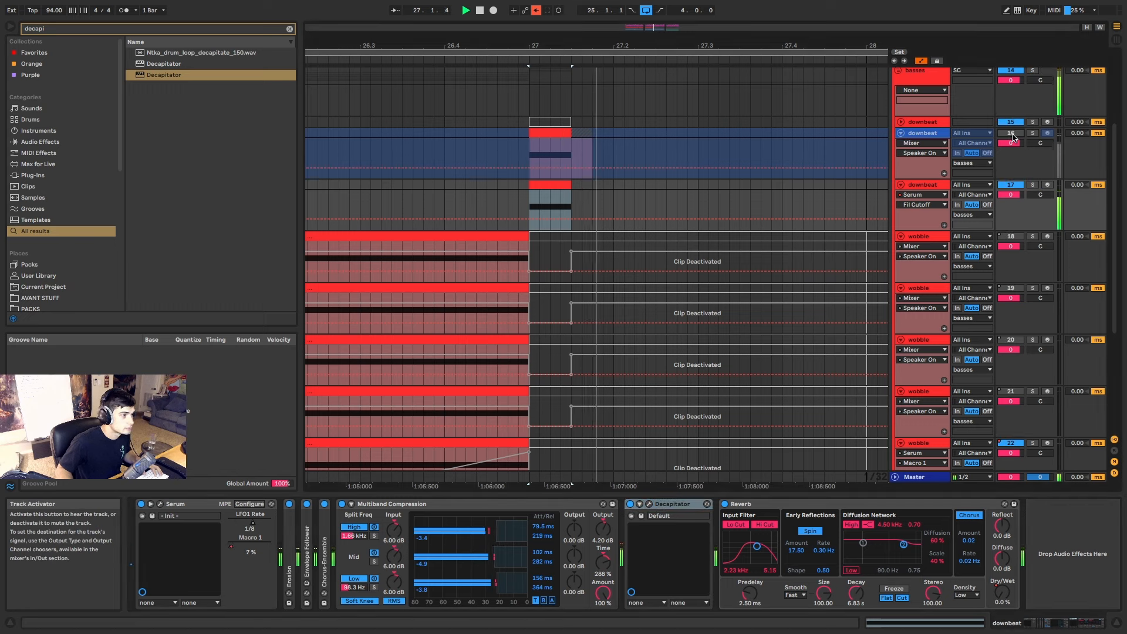
click(1011, 134)
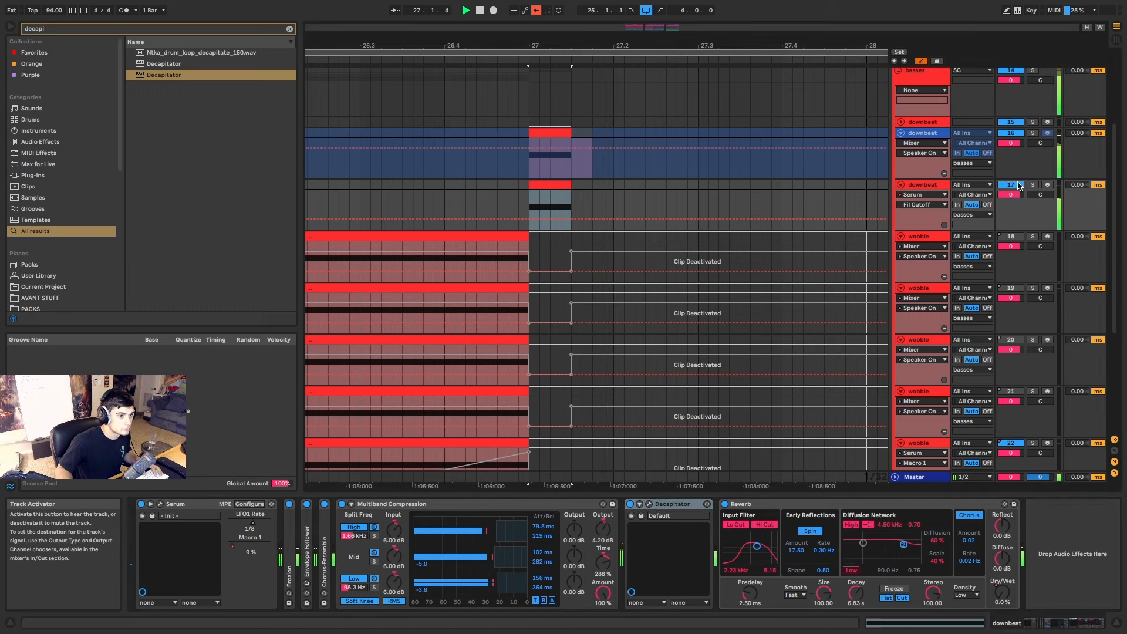
click(927, 188)
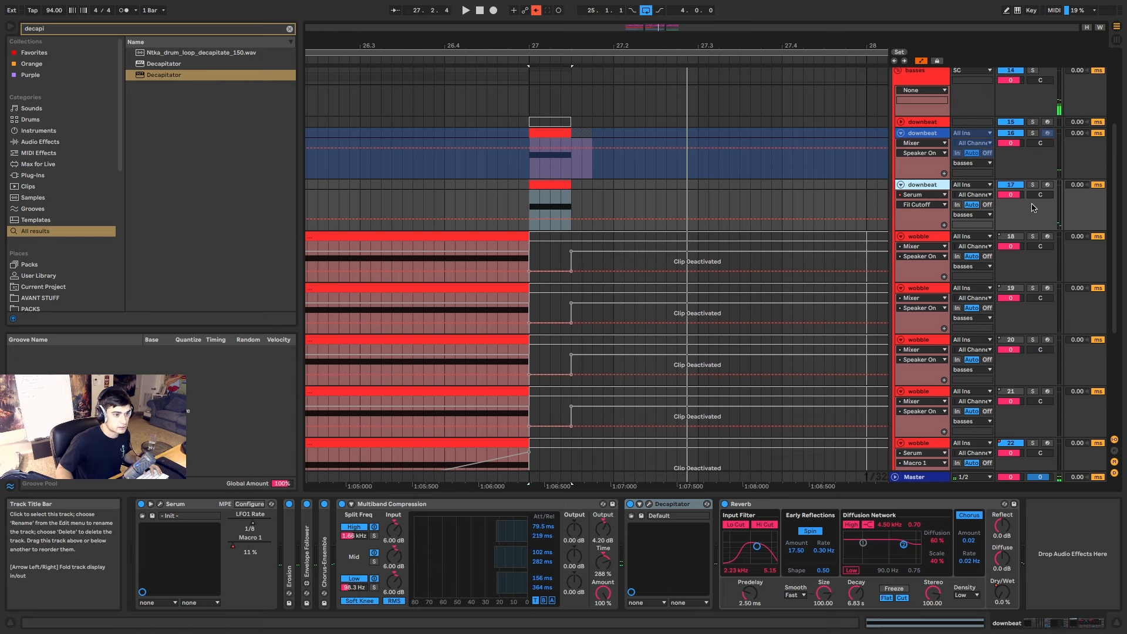
key(ctrl+d)
click(1033, 236)
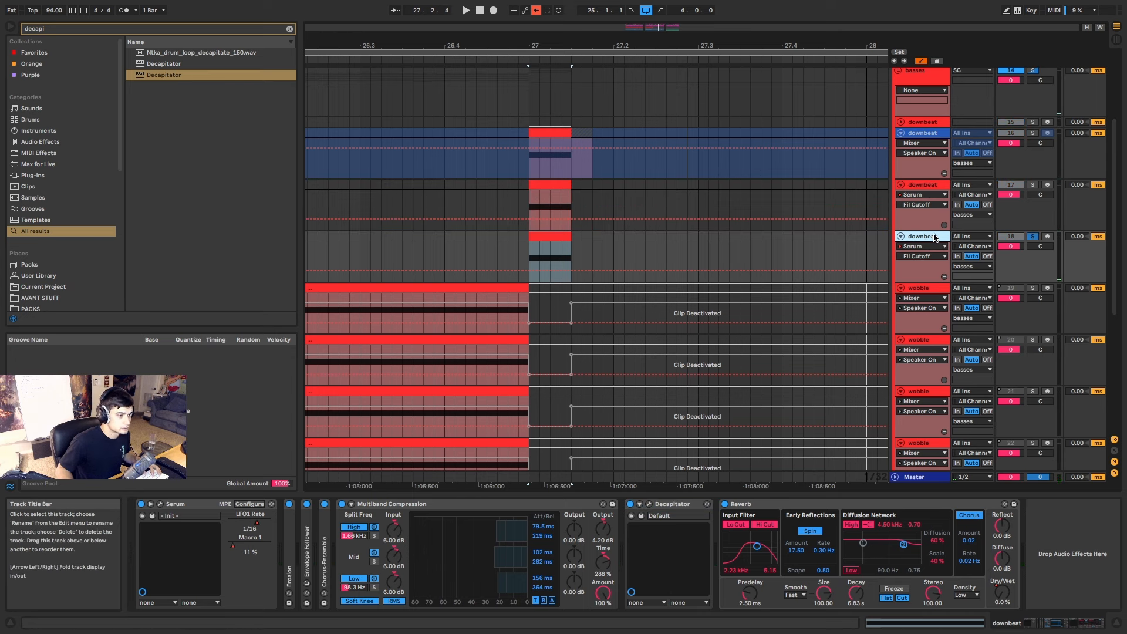
click(1012, 185)
click(1014, 134)
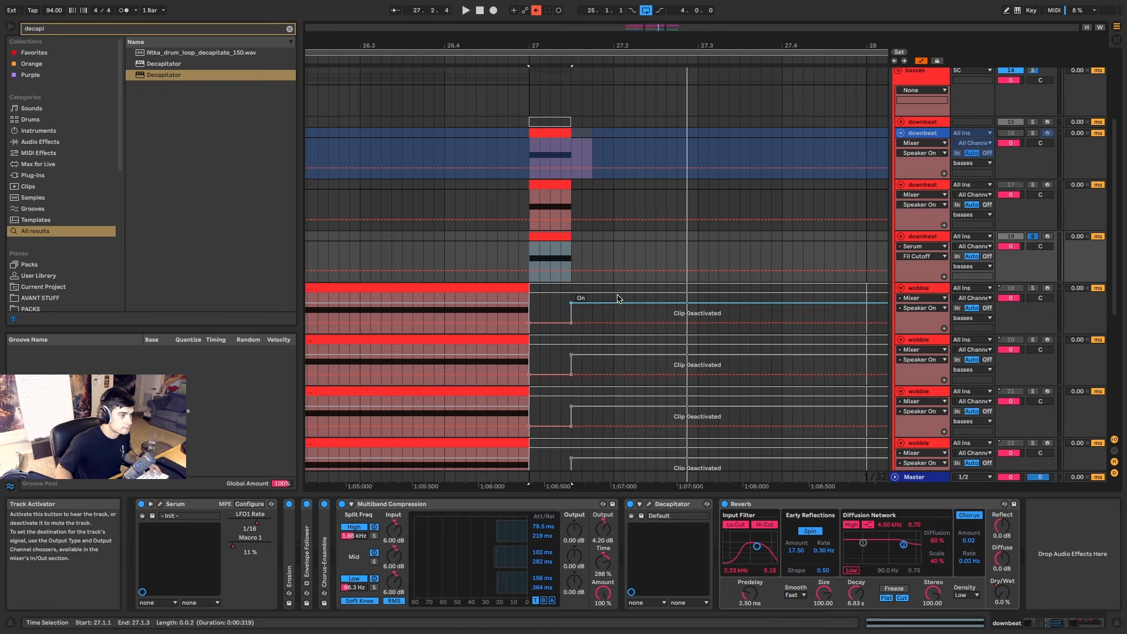
Open Serum on the new downbeat copy and reset oscillator B's octave to 0.
scroll(539, 284, down, 5)
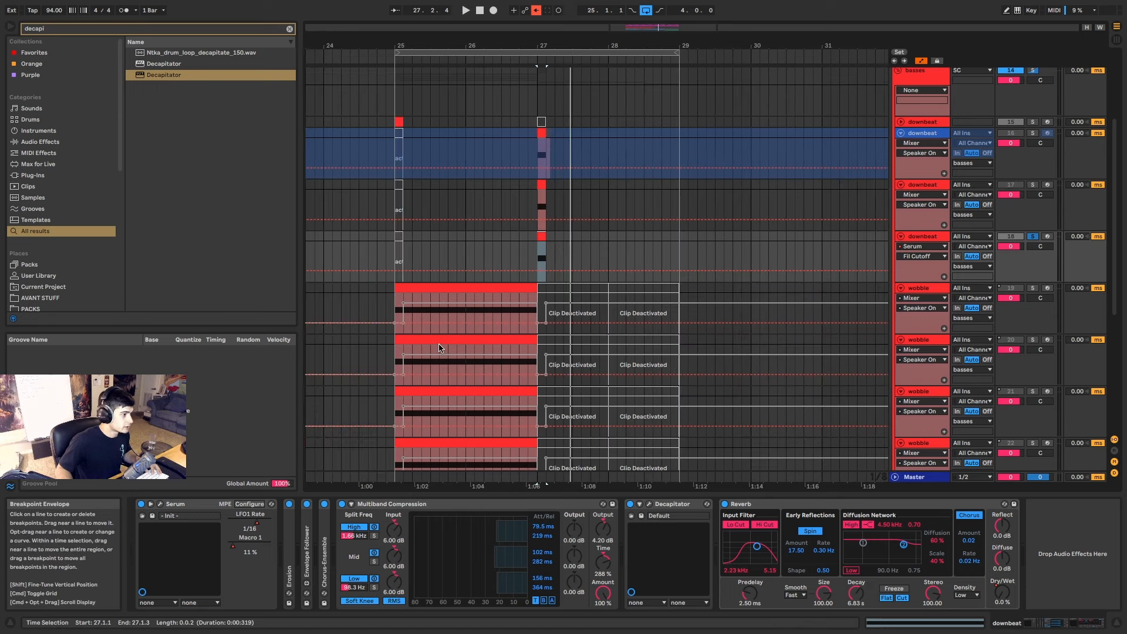
scroll(446, 347, down, 8)
scroll(452, 346, up, 10)
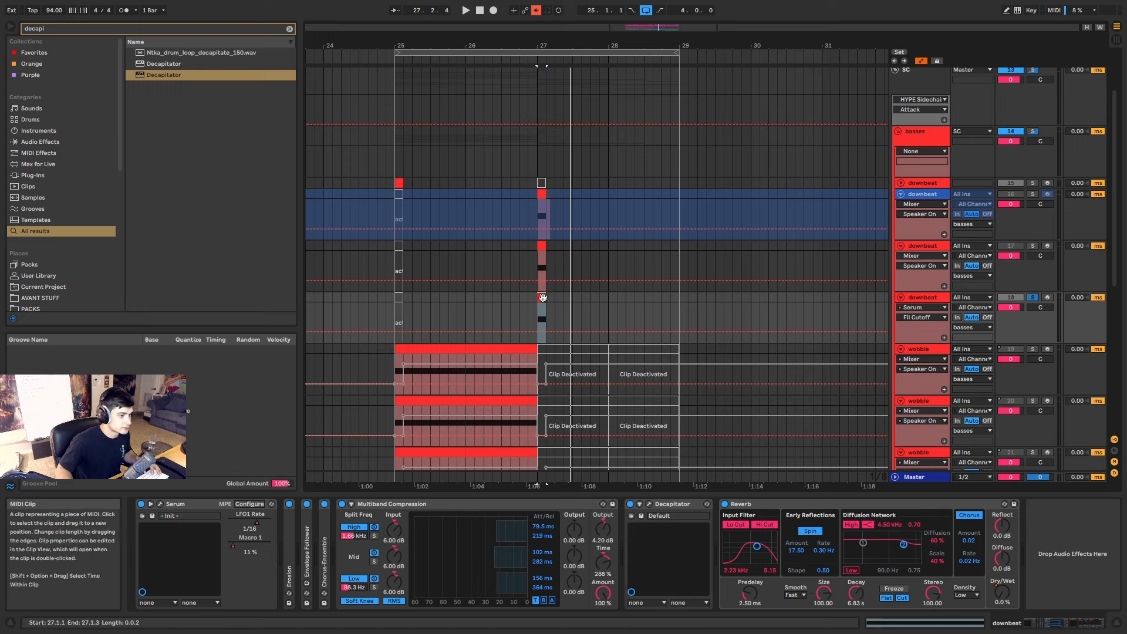
key(space)
key(space)
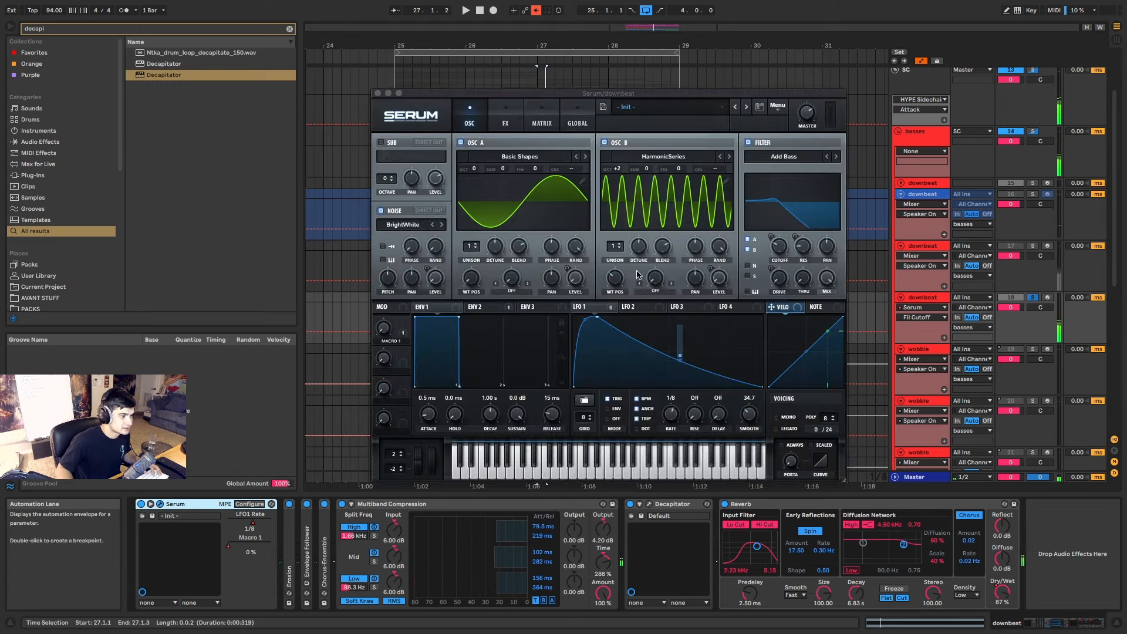
double_click(619, 168)
key(space)
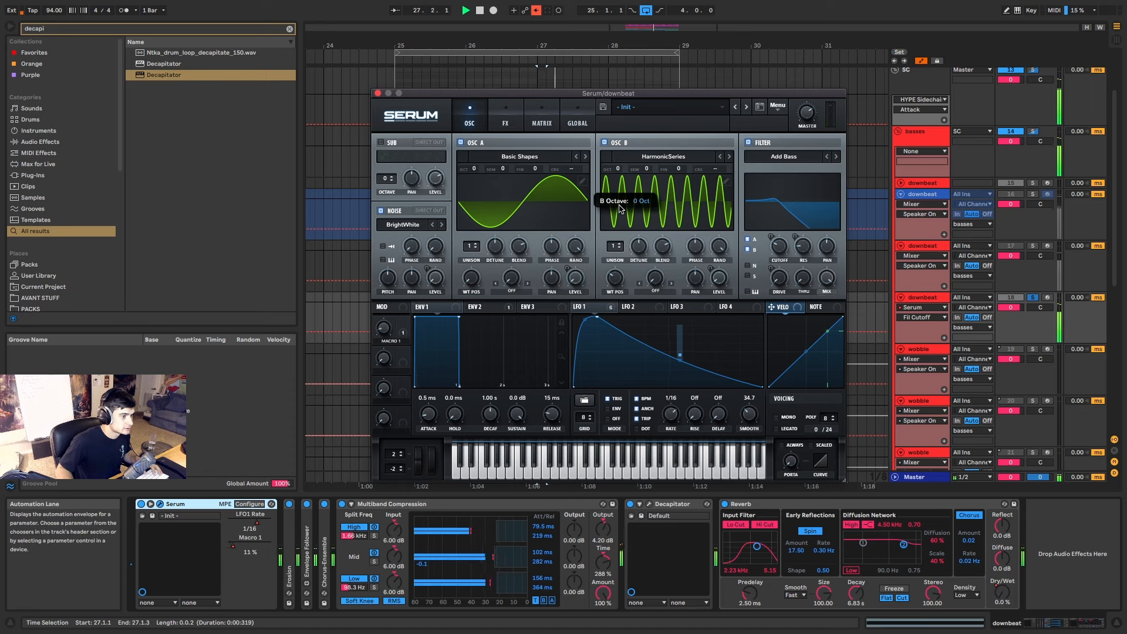
Audition the loop repeatedly and move LFO 1's peak to about a third of the way through its shape.
mouse_move(785, 246)
key(space)
key(space)
key(space)
key(space)
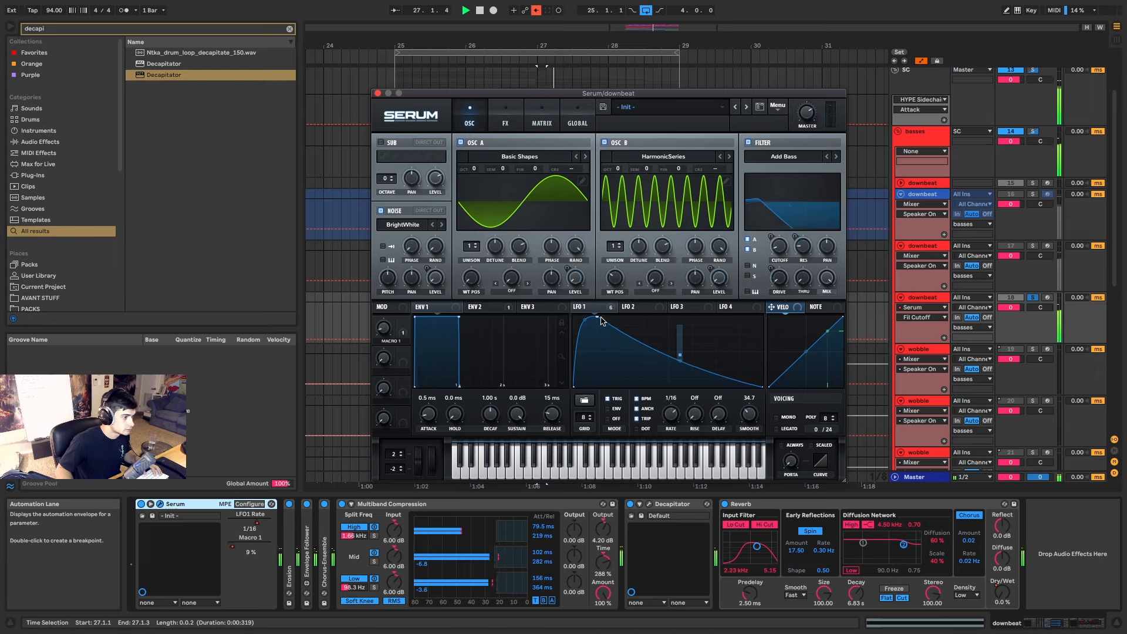
drag(597, 317, 640, 304)
Try Serum's delay with BPM sync off, adjusting its left and right times, filter and mix.
click(510, 118)
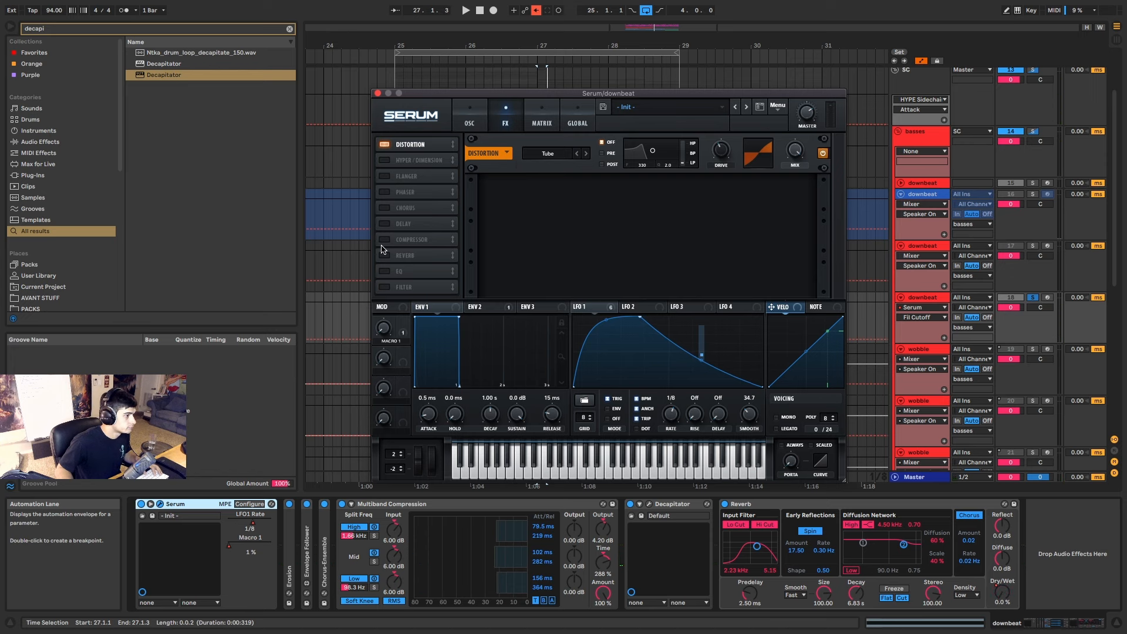
click(384, 224)
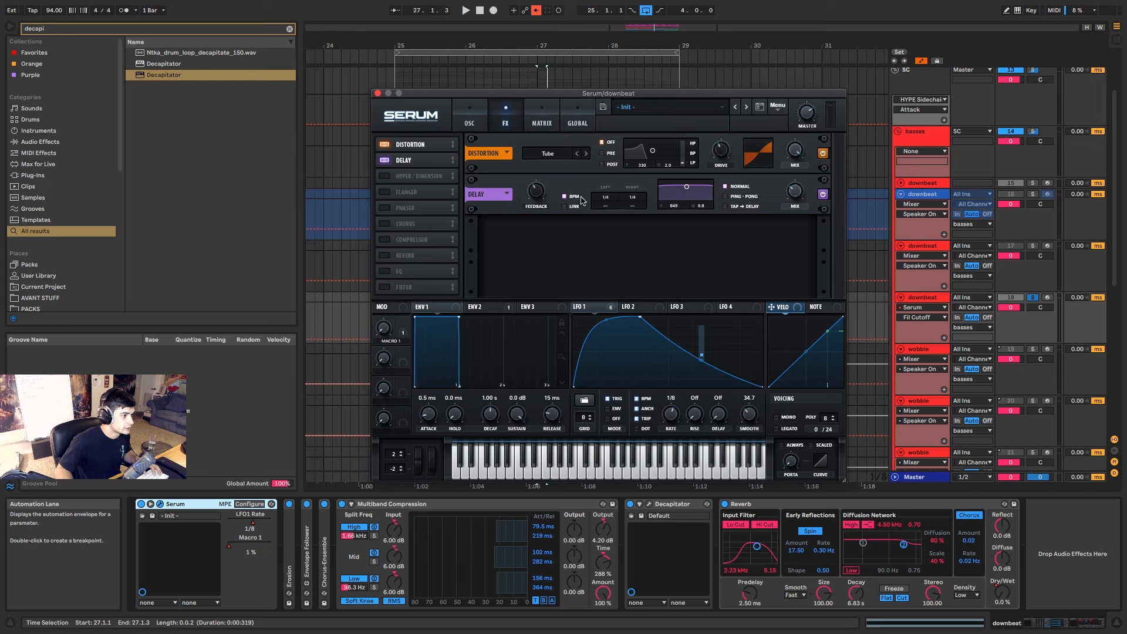
drag(601, 200, 602, 235)
drag(686, 186, 691, 203)
key(space)
mouse_move(602, 201)
mouse_down()
mouse_move(601, 187)
mouse_move(538, 187)
mouse_move(602, 198)
mouse_up()
drag(686, 201, 696, 205)
drag(607, 195, 628, 192)
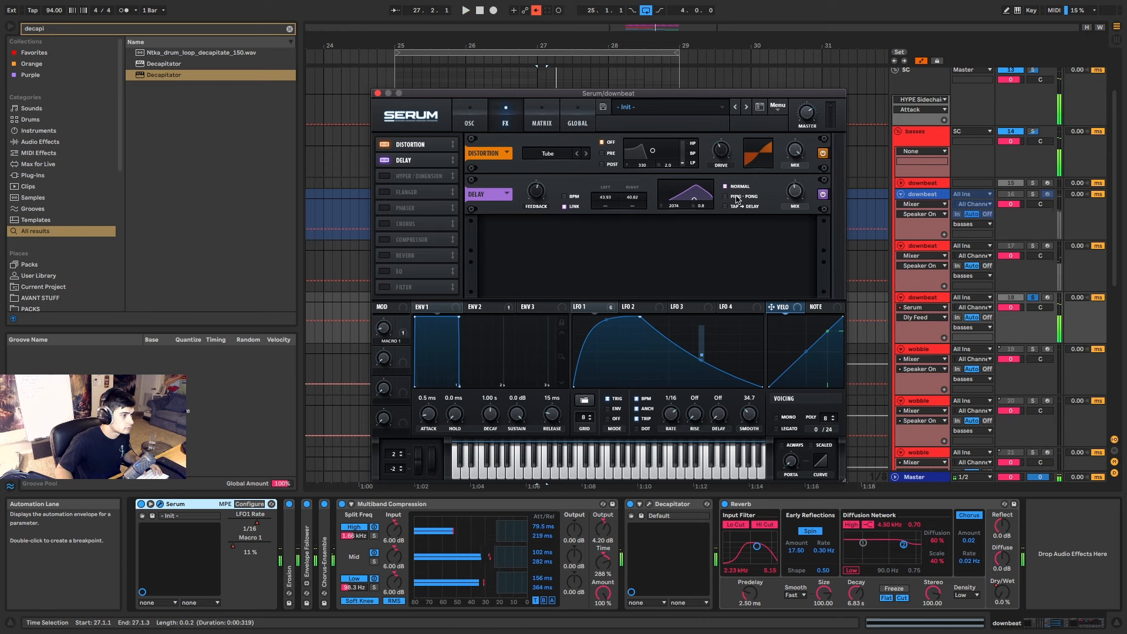
drag(796, 194, 796, 192)
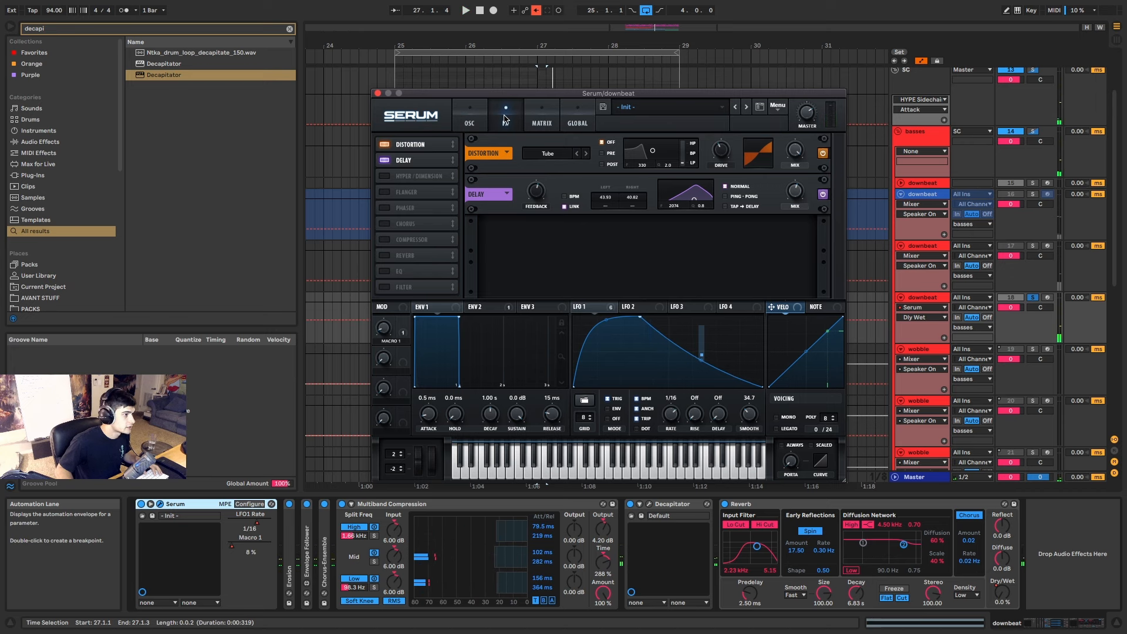
Switch off the delay and adjust oscillator A's wavetable position with the loop playing.
click(385, 160)
click(470, 118)
key(space)
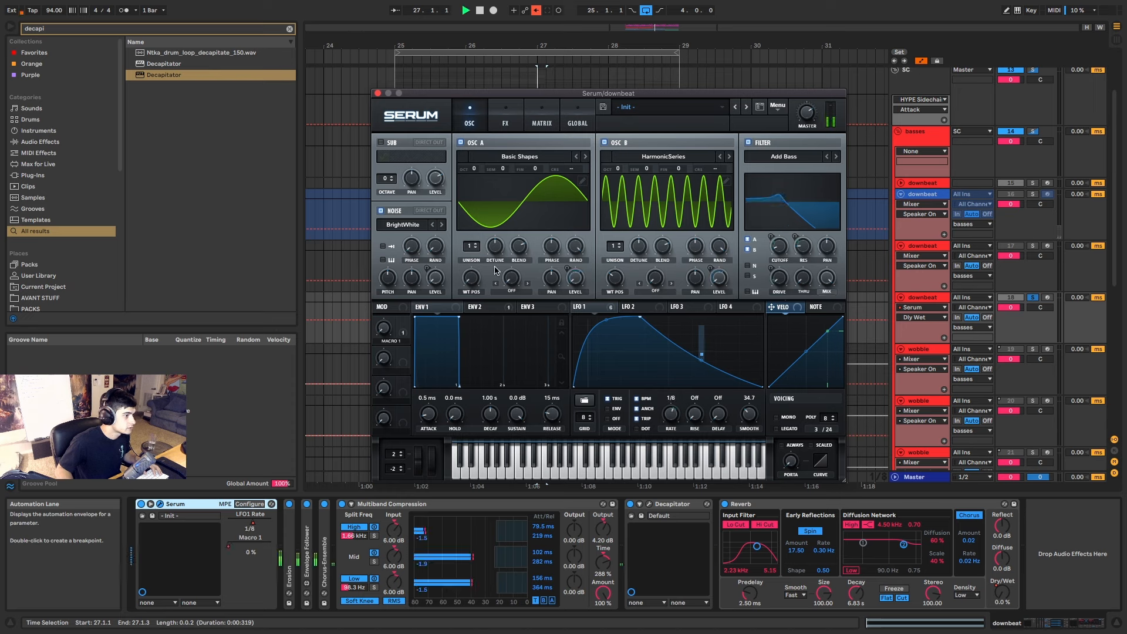
click(476, 279)
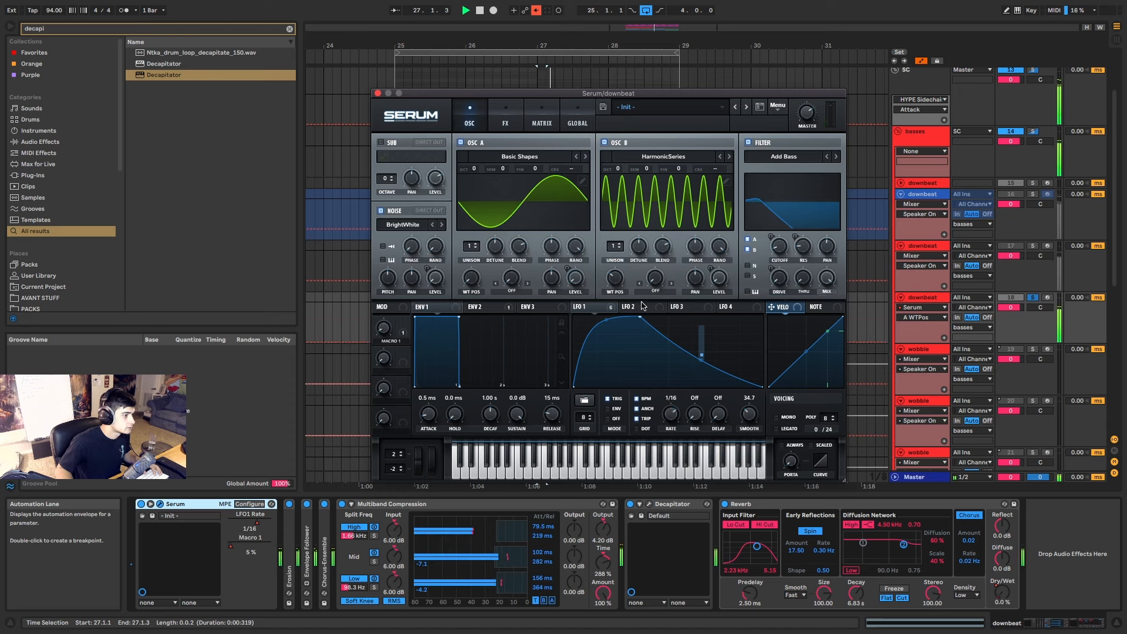
Lower LFO 1's peak and shift it slightly earlier, and set oscillator B's wavetable position to 9.
drag(607, 321, 629, 326)
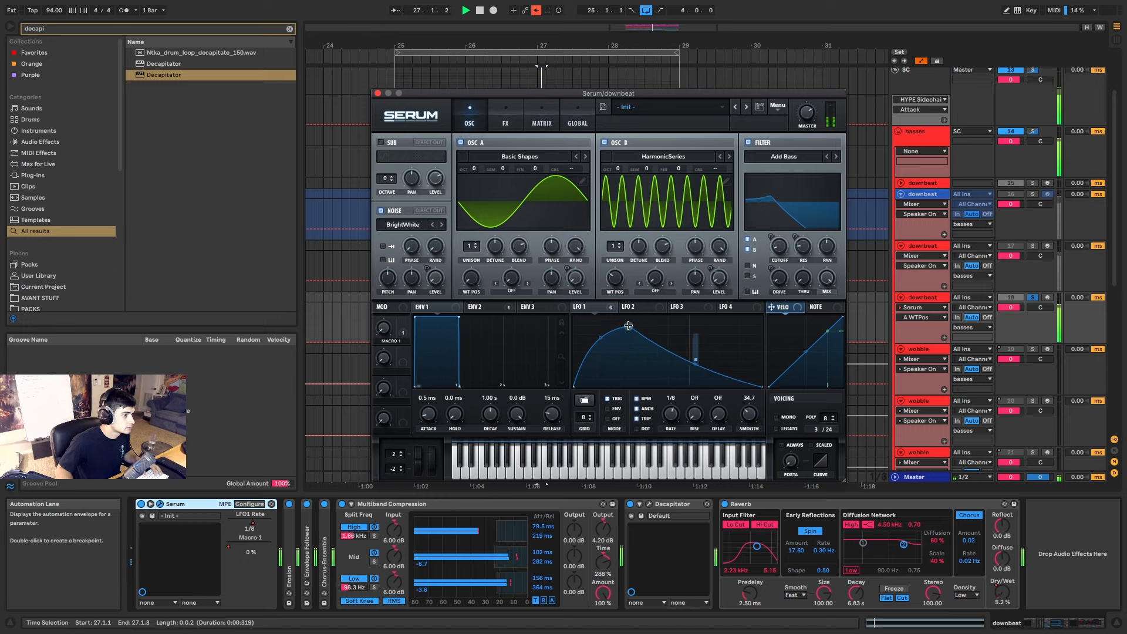
mouse_move(617, 169)
mouse_down()
mouse_move(620, 158)
mouse_move(620, 177)
mouse_up()
mouse_move(617, 278)
mouse_down()
mouse_move(626, 261)
mouse_move(621, 320)
mouse_move(627, 288)
mouse_up()
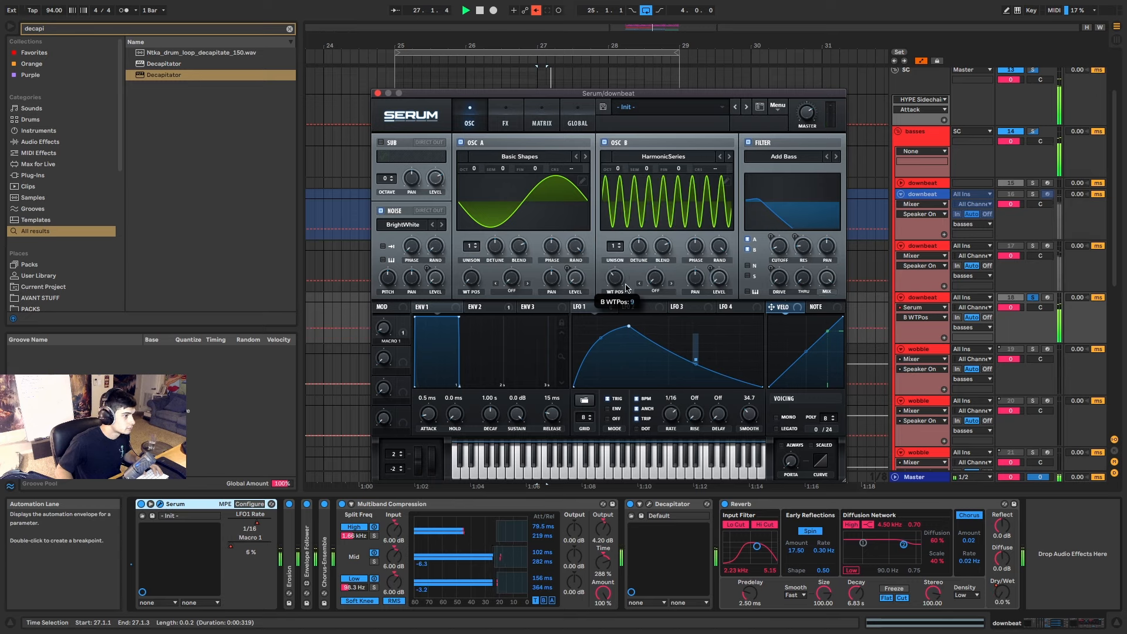
Open Serum's effects page, delete the Reverb device from the downbeat track's chain and play the loop.
click(506, 123)
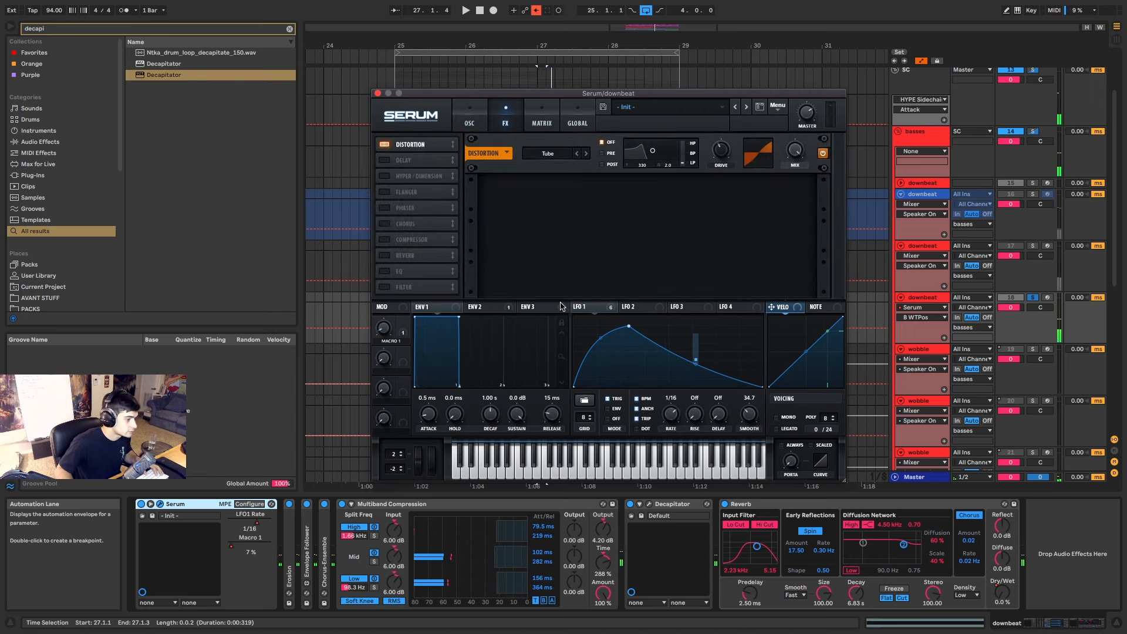
click(789, 503)
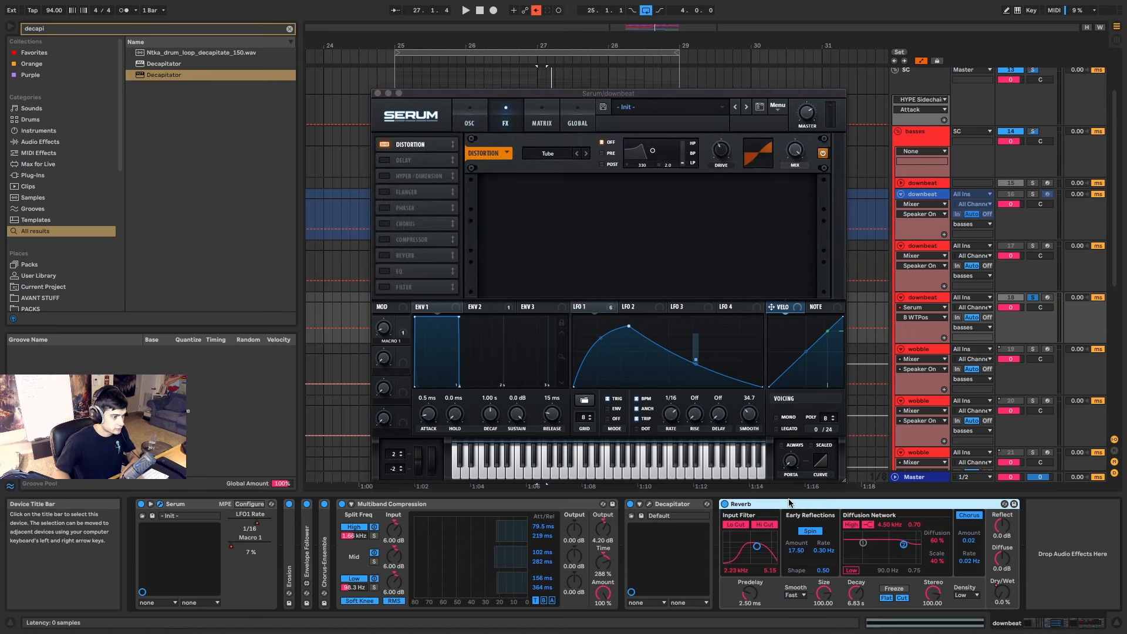
key(Delete)
key(space)
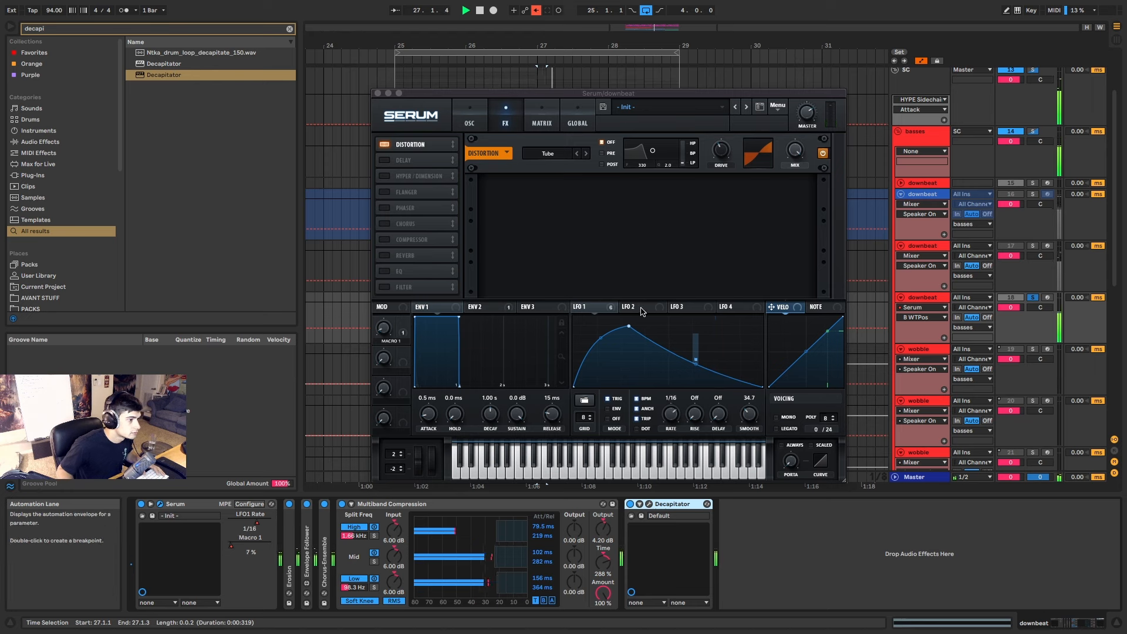
Set LFO 1's rate to 1/8, move its peak lower and later in the shape, and close Serum.
click(676, 415)
key(space)
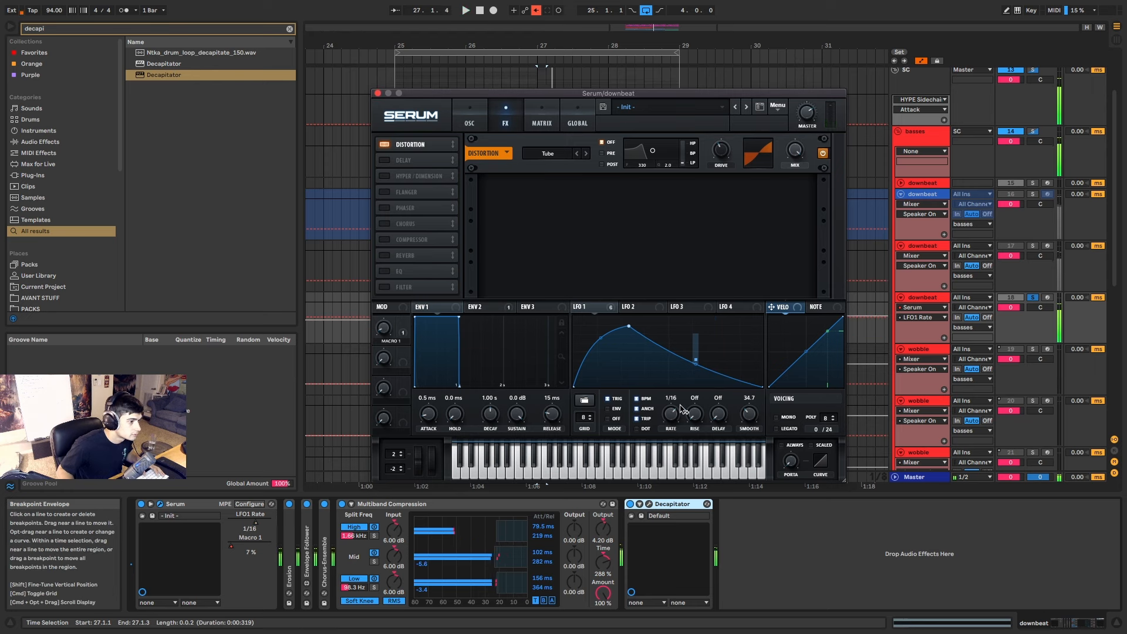
drag(629, 326, 657, 337)
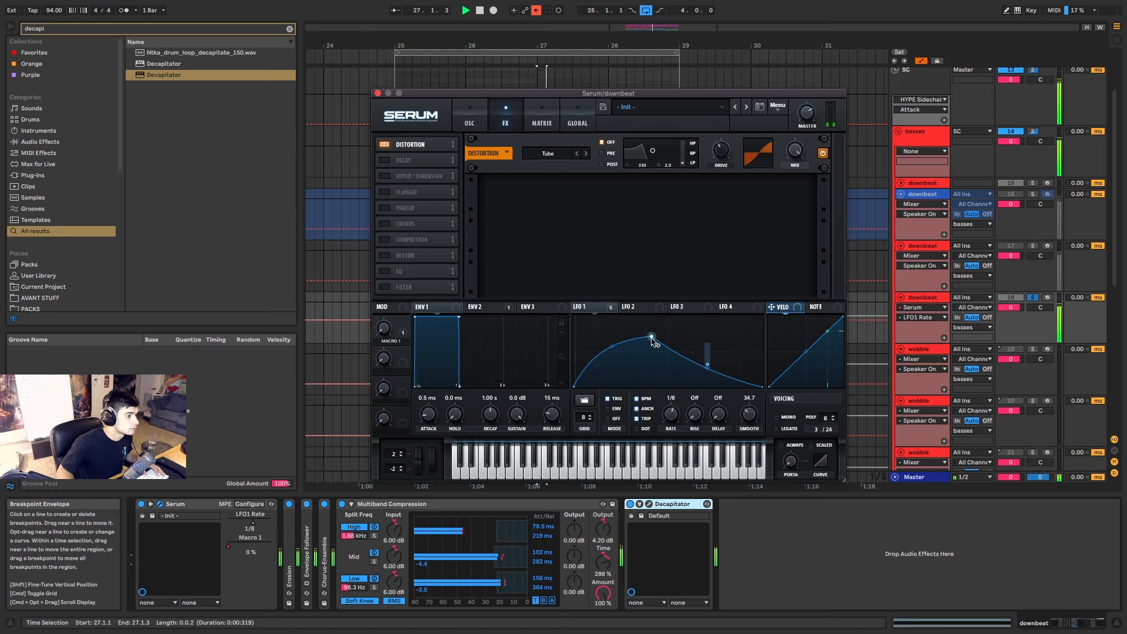
mouse_move(652, 339)
mouse_down()
mouse_move(653, 353)
mouse_move(653, 342)
mouse_up()
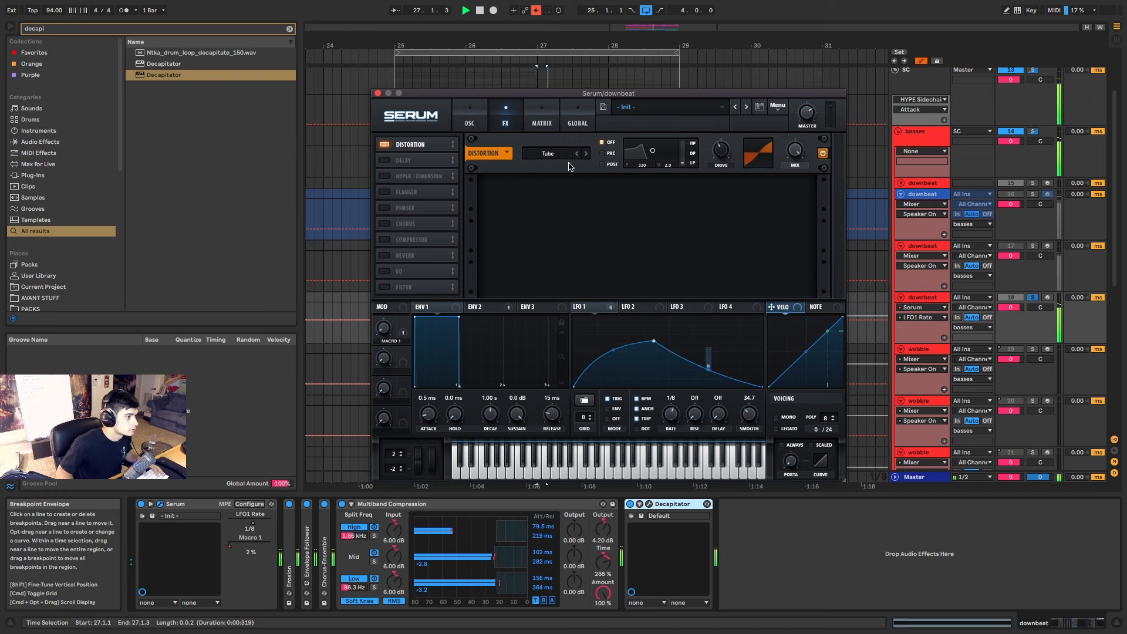
click(377, 93)
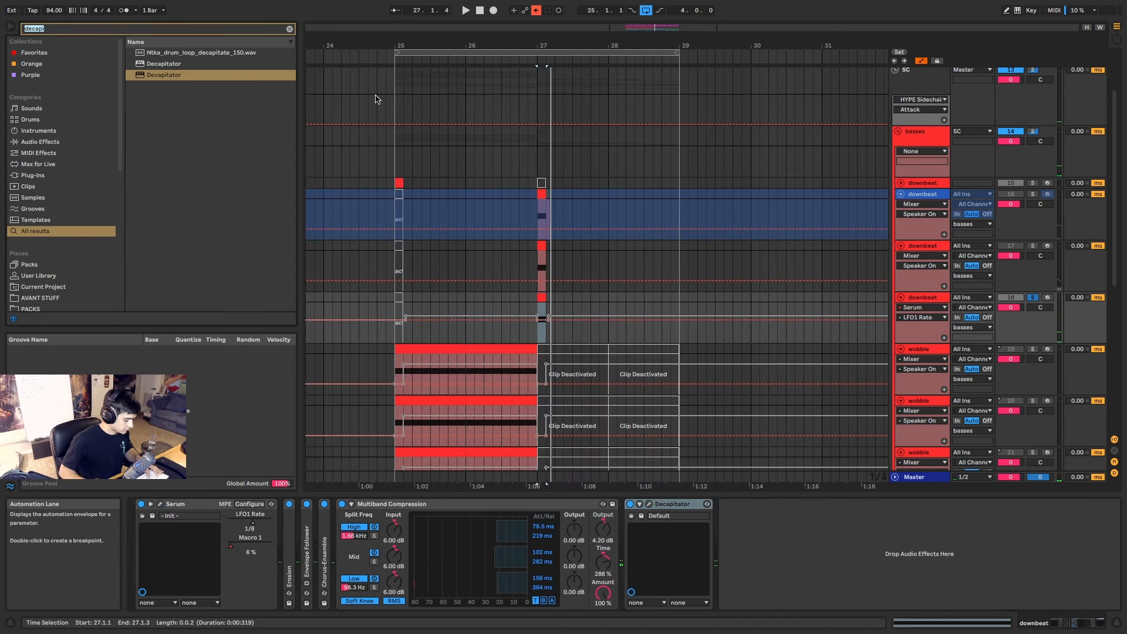
Add Redux after Decapitator on the downbeat track, lower its sample rate to 3.78 kHz and play the loop.
key(super+f)
text(redu)
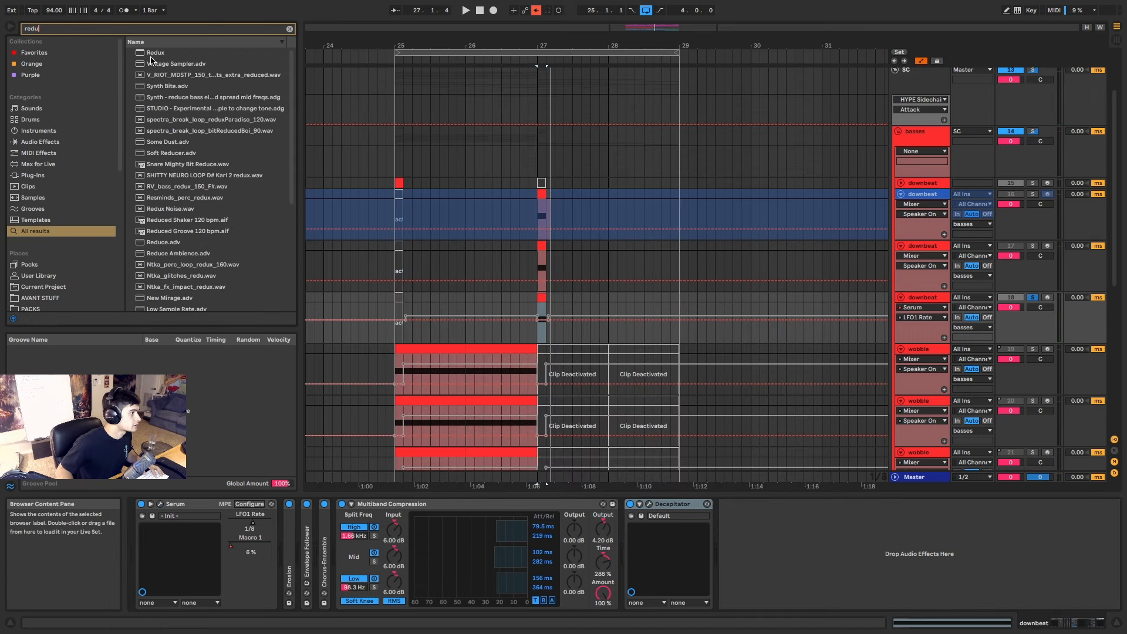
key(Down)
key(Return)
drag(741, 532, 741, 564)
key(space)
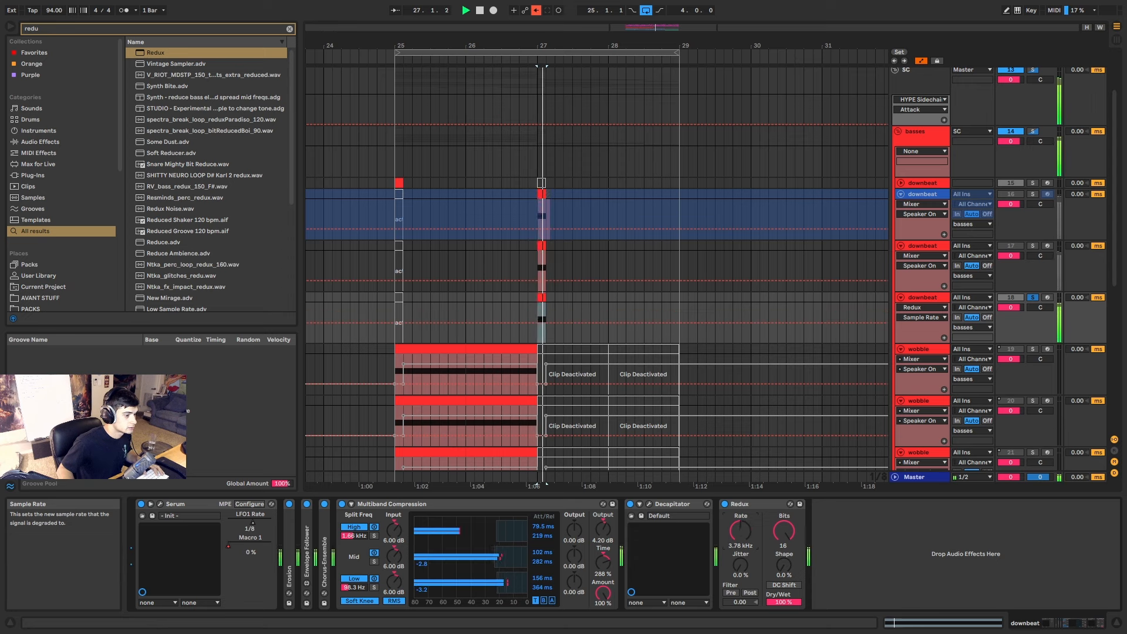
Raise Redux's sample rate to 8.82 kHz while auditioning the loop.
drag(740, 531, 740, 520)
key(space)
key(space)
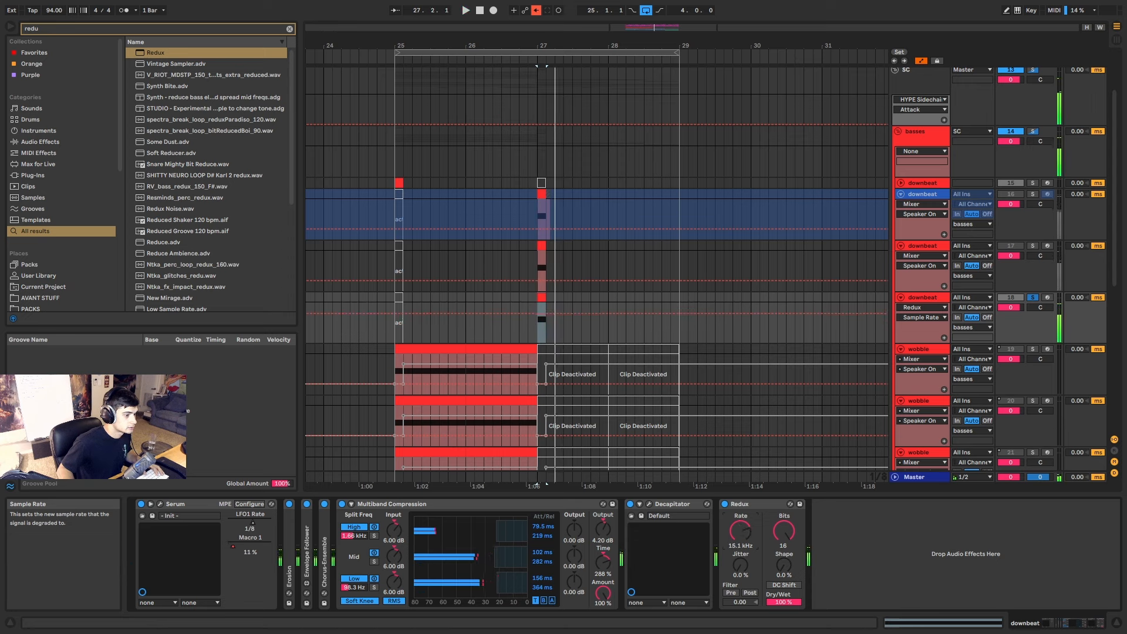
key(space)
key(space)
key(space)
key(space)
click(750, 507)
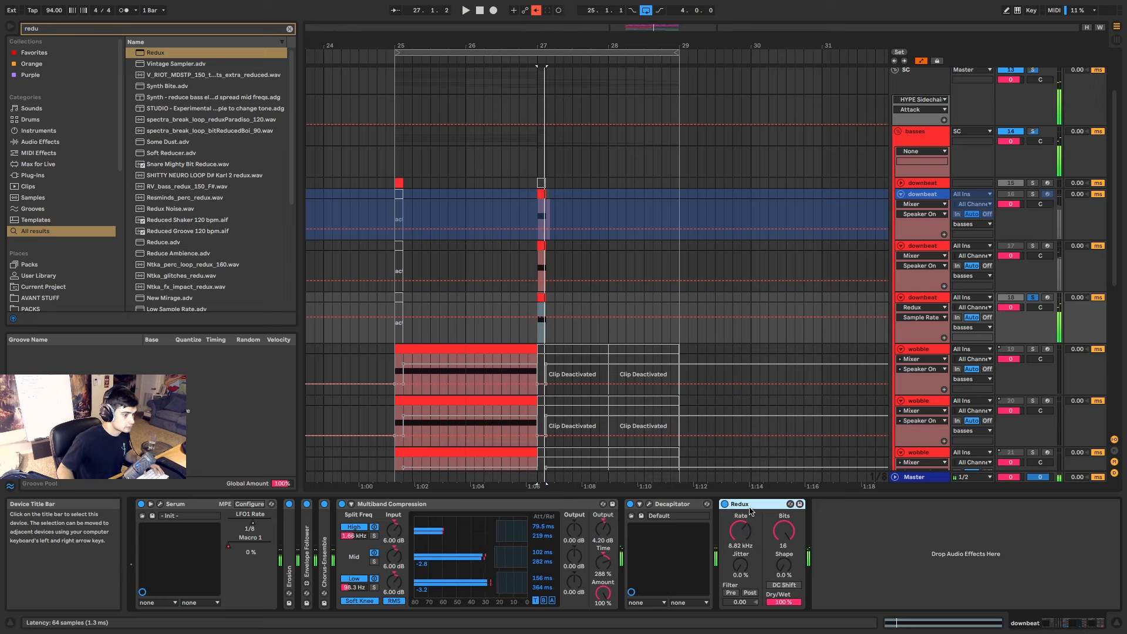
key(space)
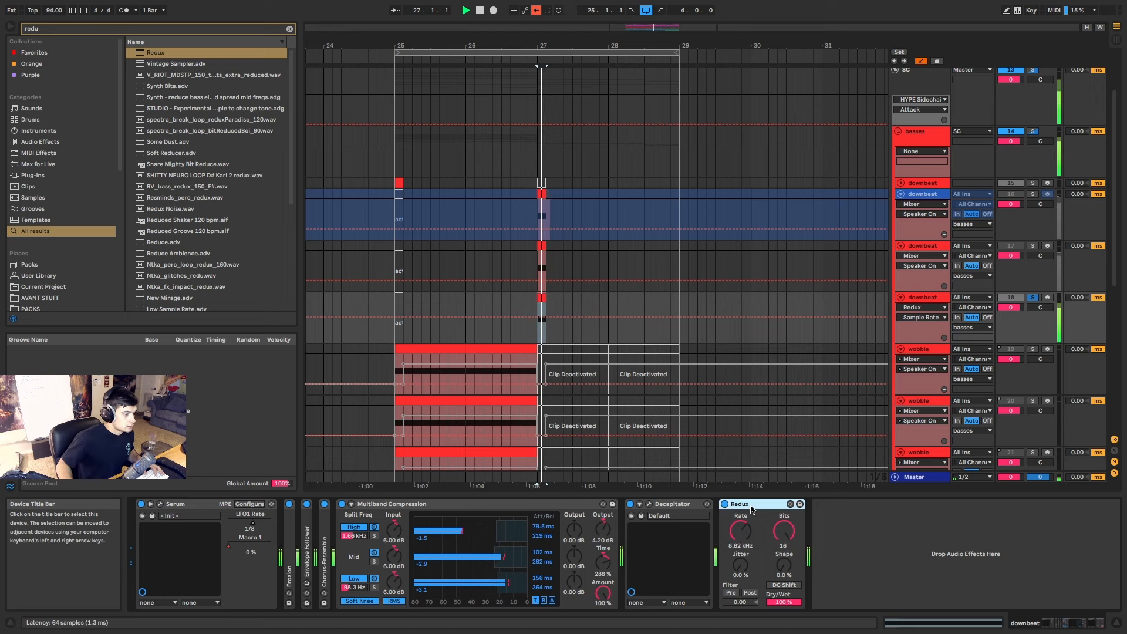
key(space)
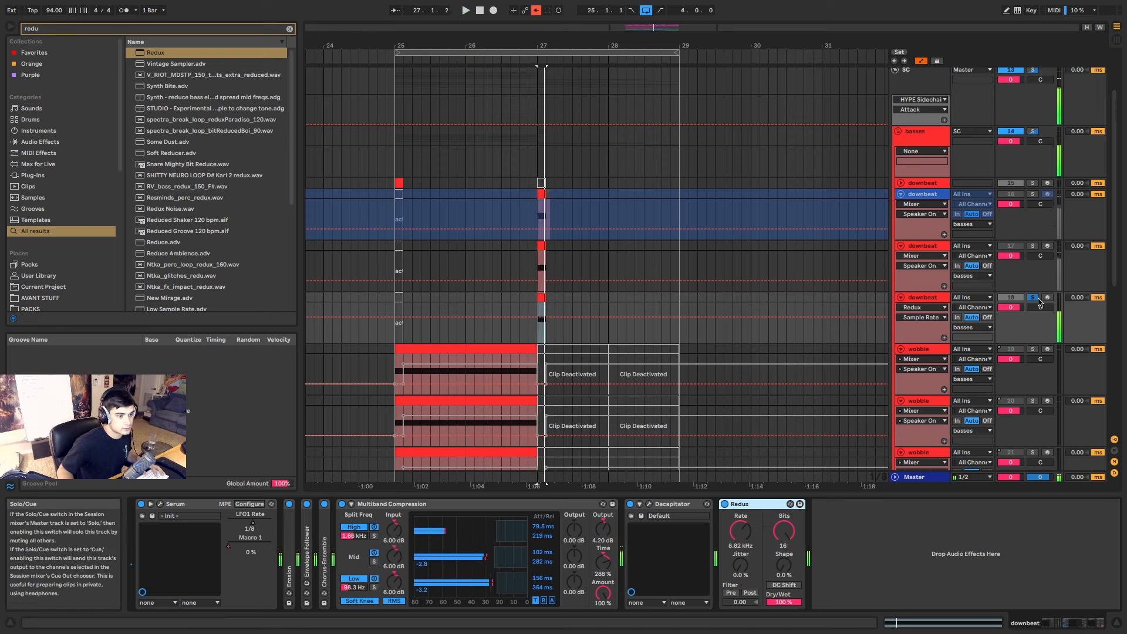
Duplicate the soloed downbeat track, solo the copy and open its Serum with the loop playing.
click(919, 296)
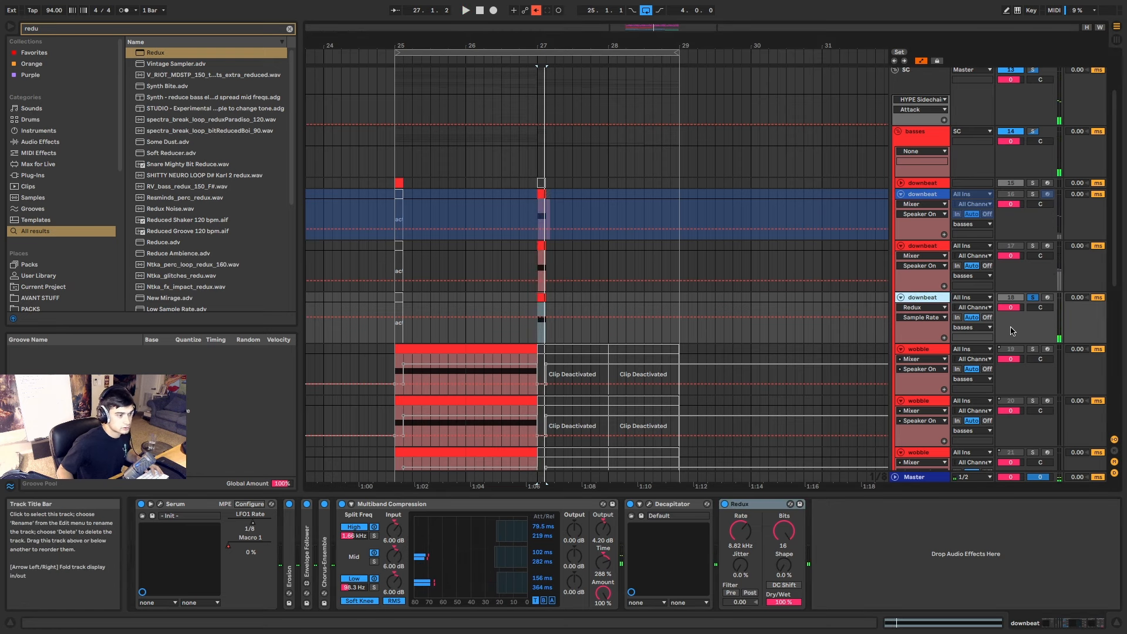
key(super+d)
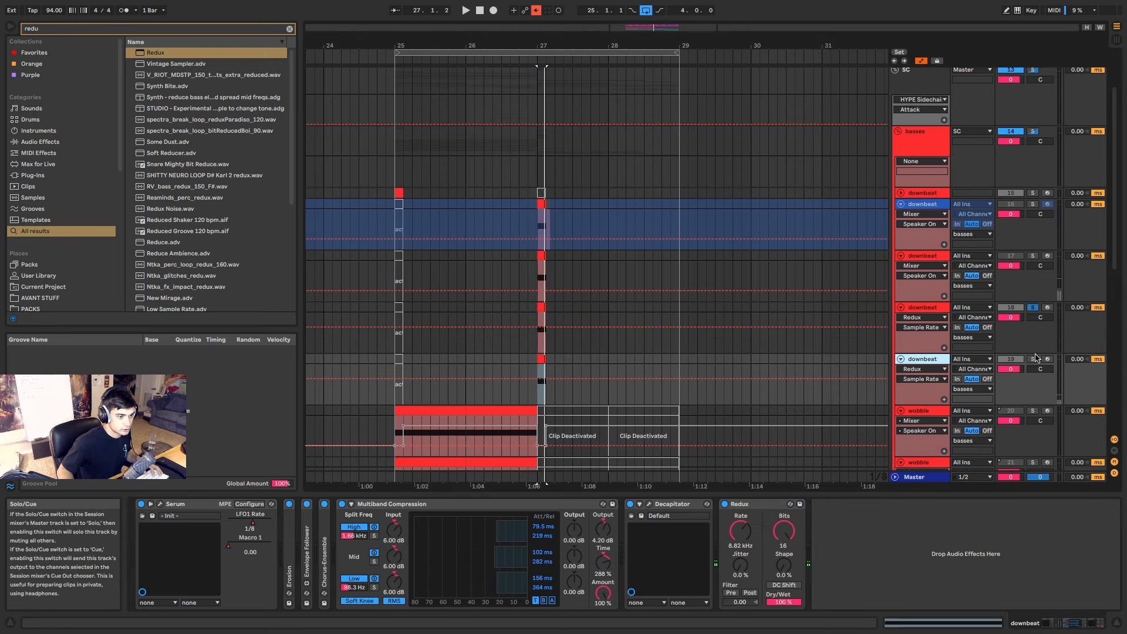
key(space)
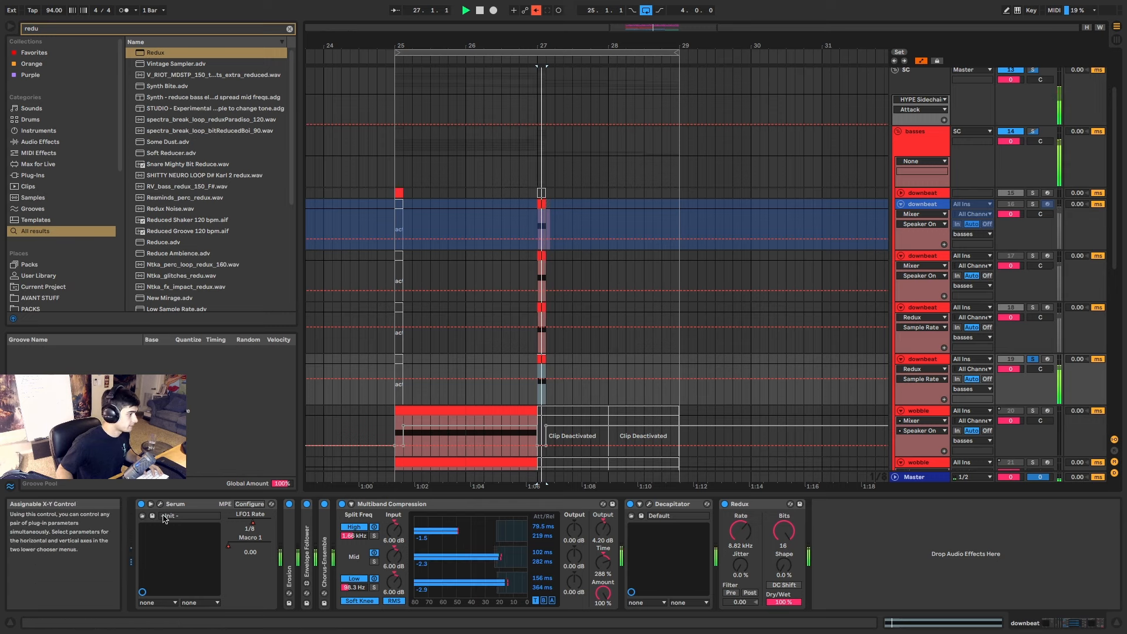
key(super+alt+p)
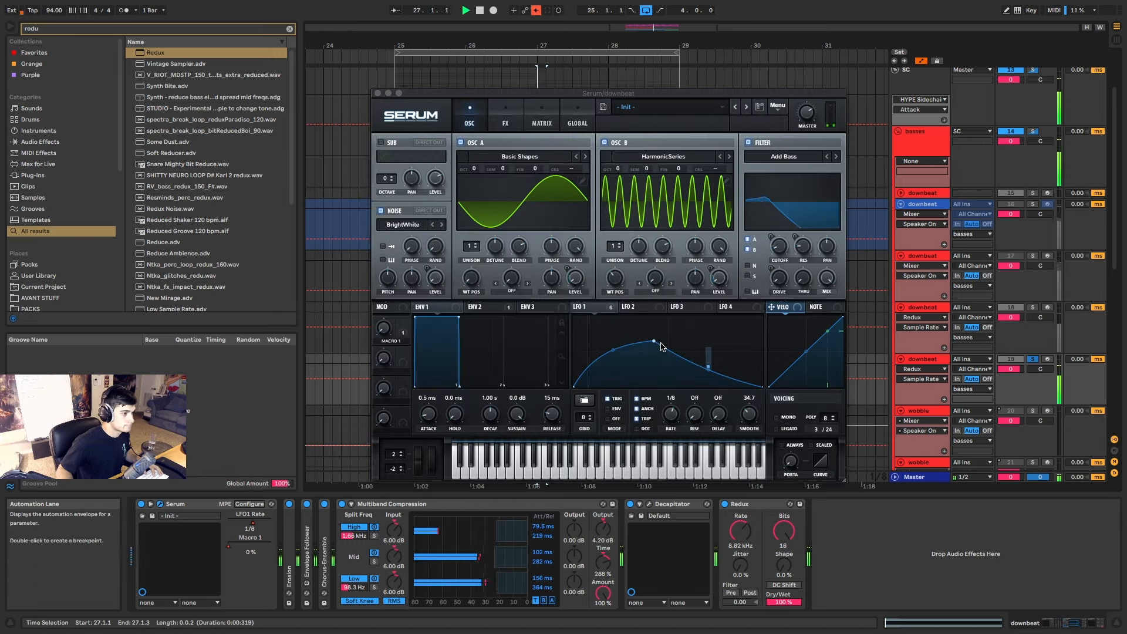
Delete Redux from the copied track and raise LFO 1's peak to near the top, slightly earlier in the shape.
click(745, 506)
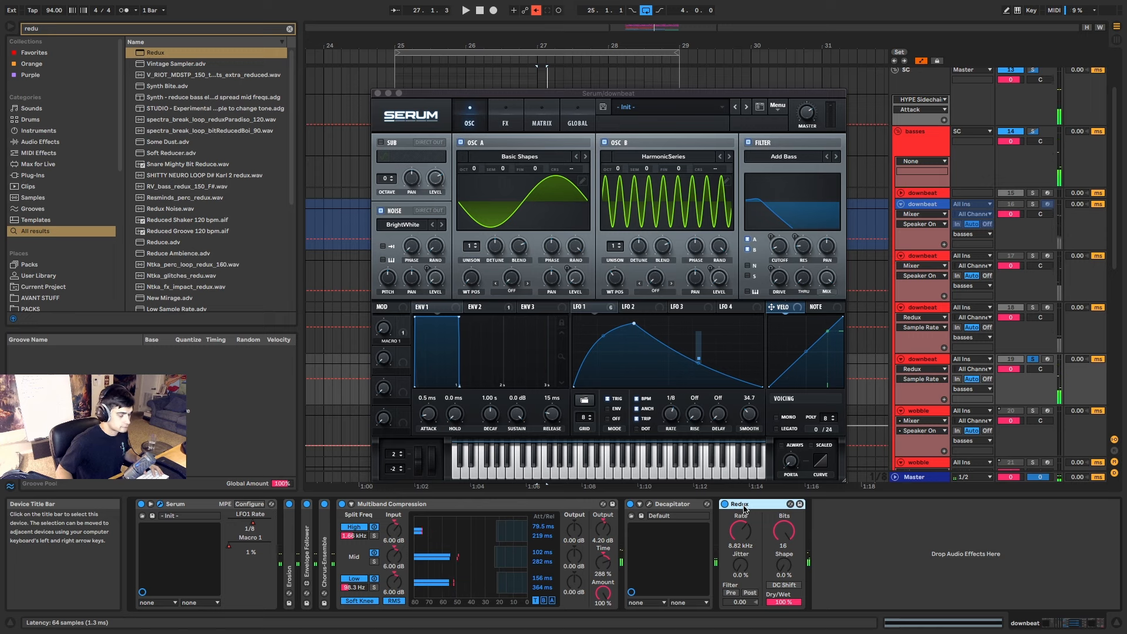
key(Delete)
drag(634, 323, 635, 317)
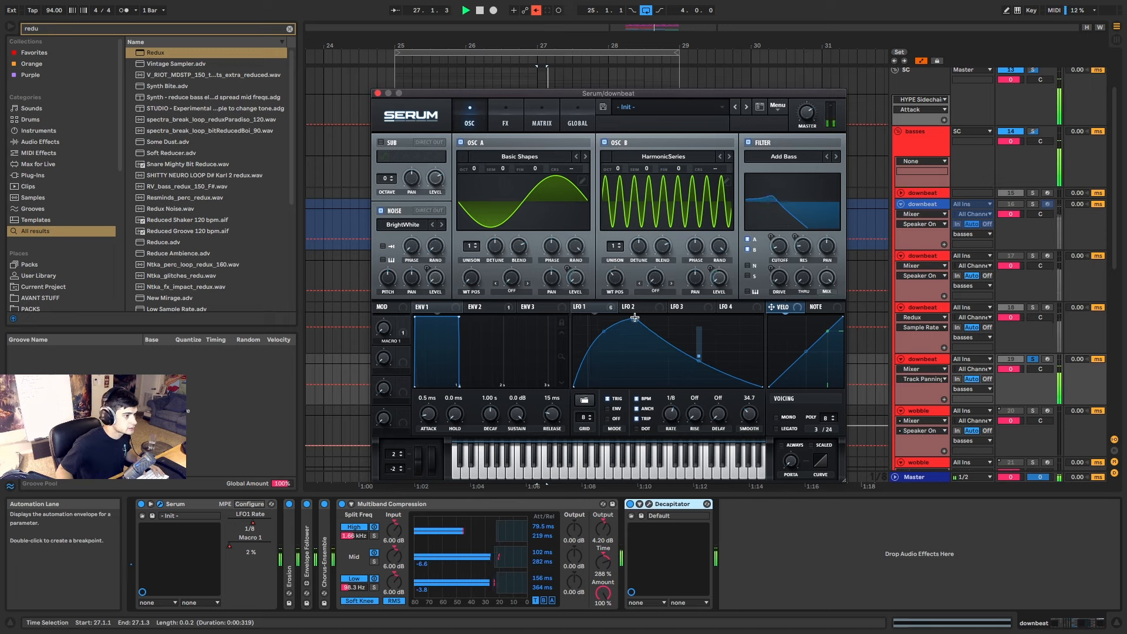
key(space)
key(space)
Switch off Decapitator on the copied track and audition the loop.
click(630, 504)
key(space)
key(space)
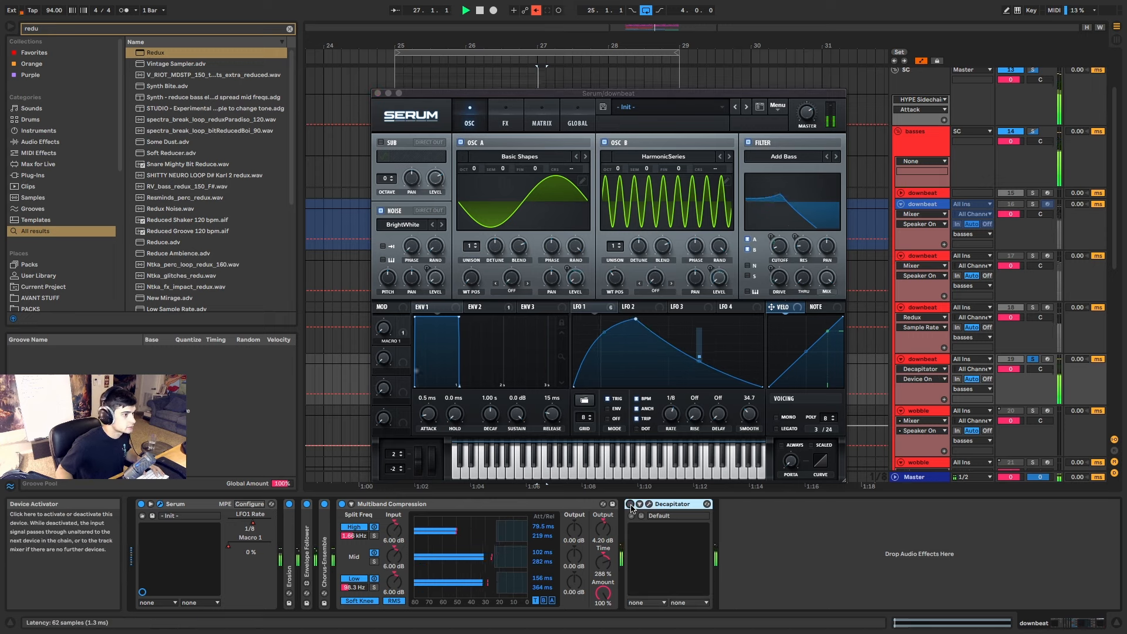
key(space)
key(space)
Set LFO 1's rate to 1/2 triplet and replay the loop.
click(671, 414)
key(space)
key(space)
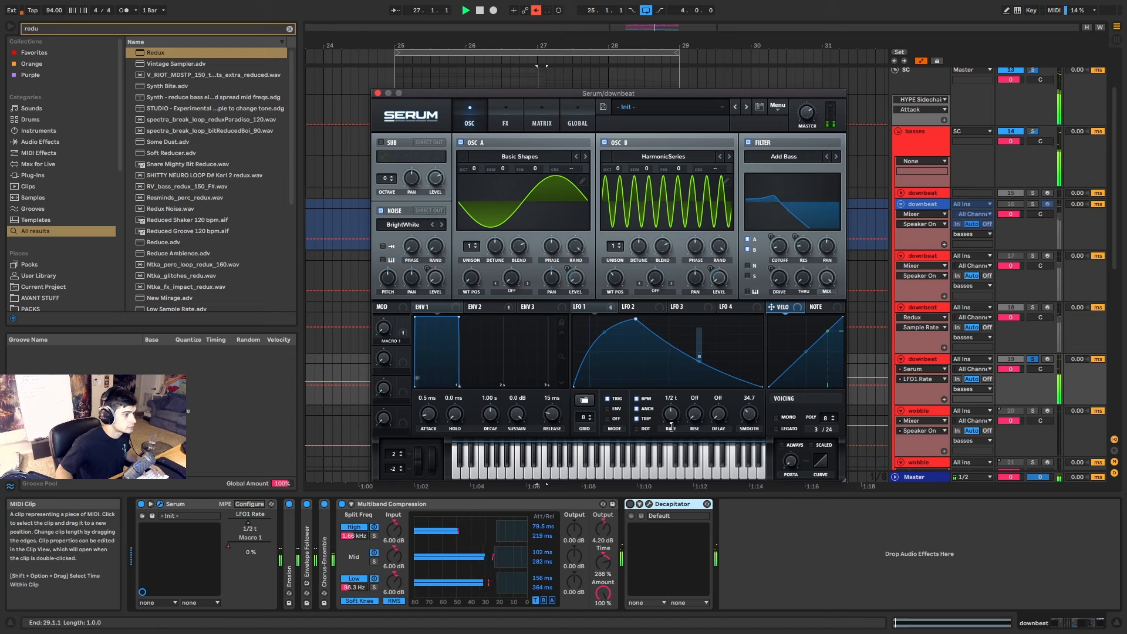
Move oscillator A's Basic Shapes wavetable position to a narrow pulse shape and audition the loop.
mouse_move(472, 278)
mouse_down()
mouse_move(467, 289)
mouse_move(476, 268)
mouse_move(476, 281)
mouse_up()
key(space)
key(space)
key(space)
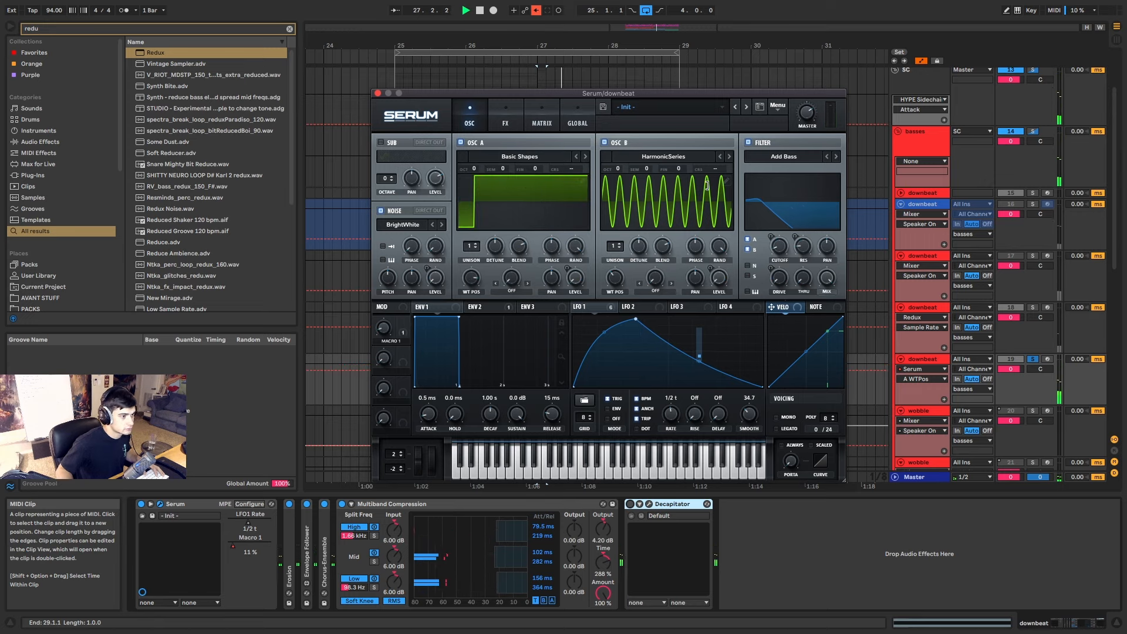
key(space)
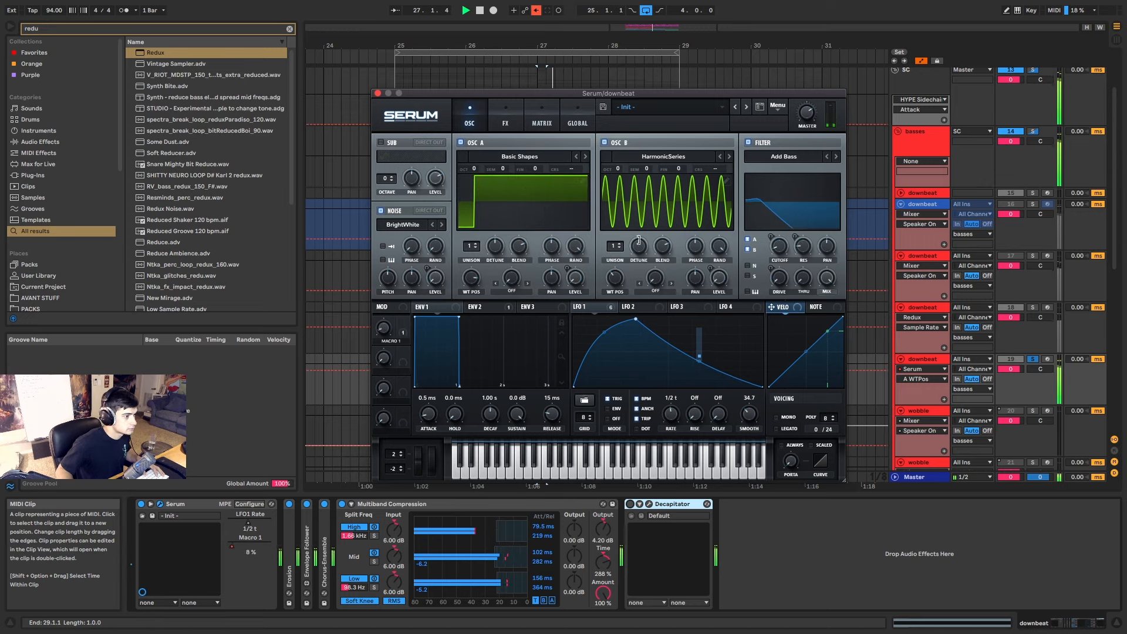
key(space)
Assign LFO 2 at the fast rate to both oscillators' fine tuning, and set oscillator B's octave to +1.
click(652, 309)
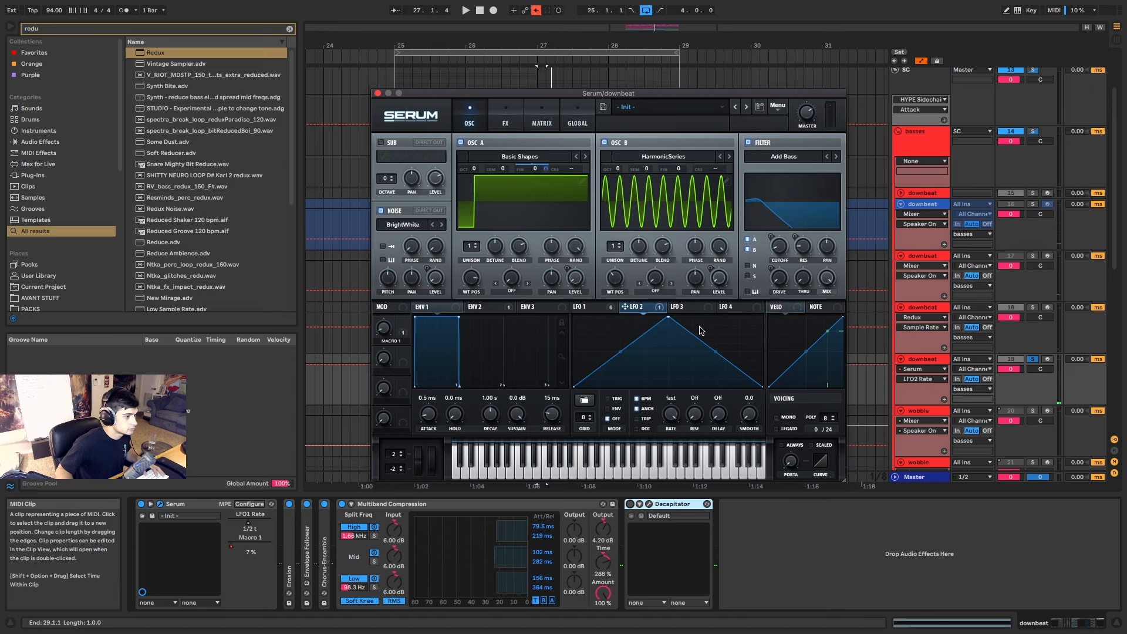
key(space)
drag(659, 280, 658, 280)
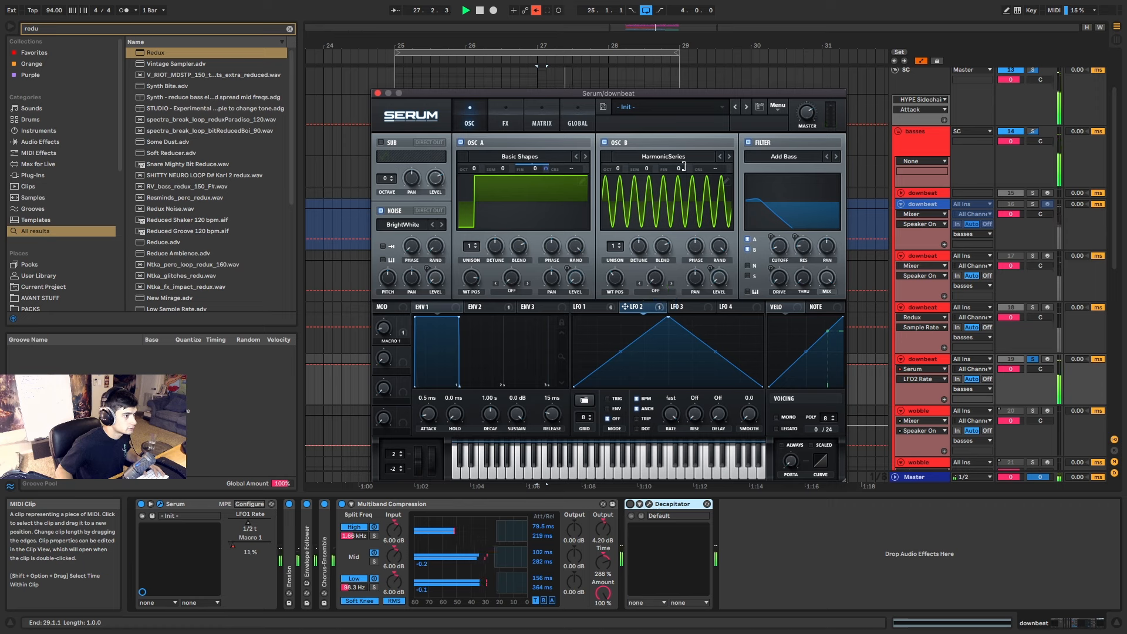
drag(623, 172, 622, 153)
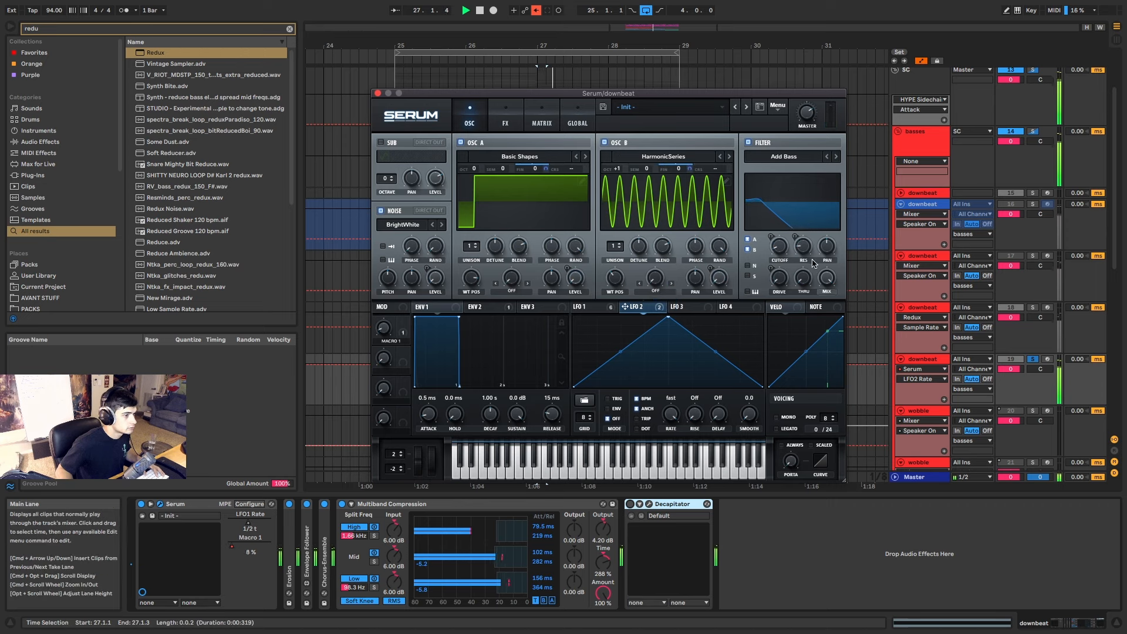
key(space)
Adjust the Add Bass filter's cutoff and variation, and set its drive to 7%.
click(779, 245)
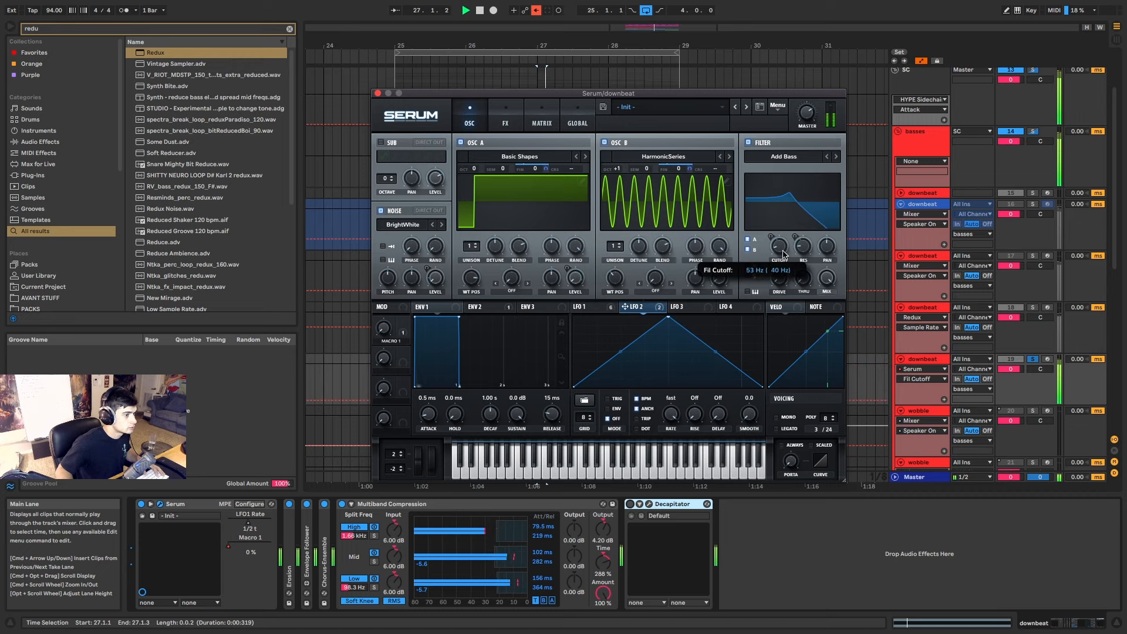
click(776, 270)
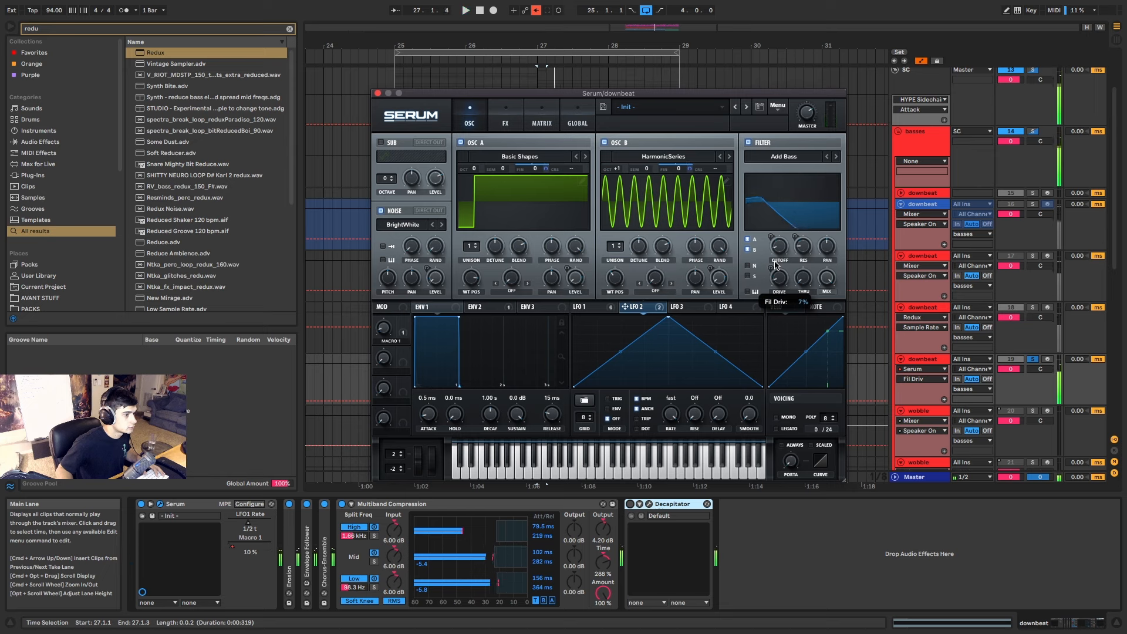
drag(804, 277, 812, 258)
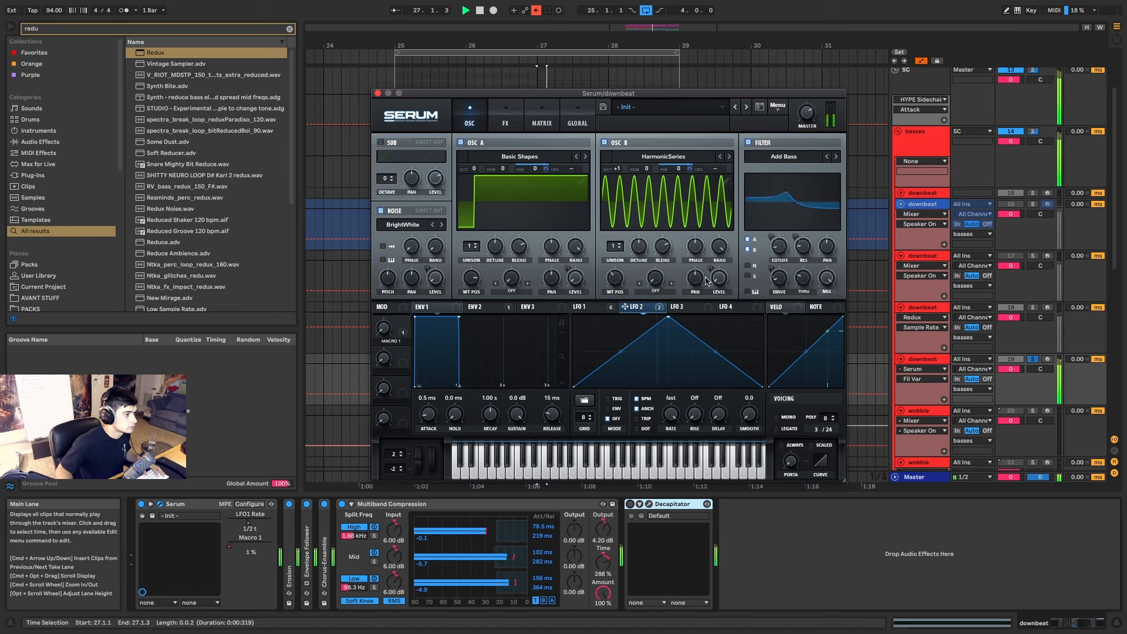
Adjust LFO 1's modulation of oscillator B's level, audition the loop and close Serum.
drag(598, 312, 717, 281)
key(space)
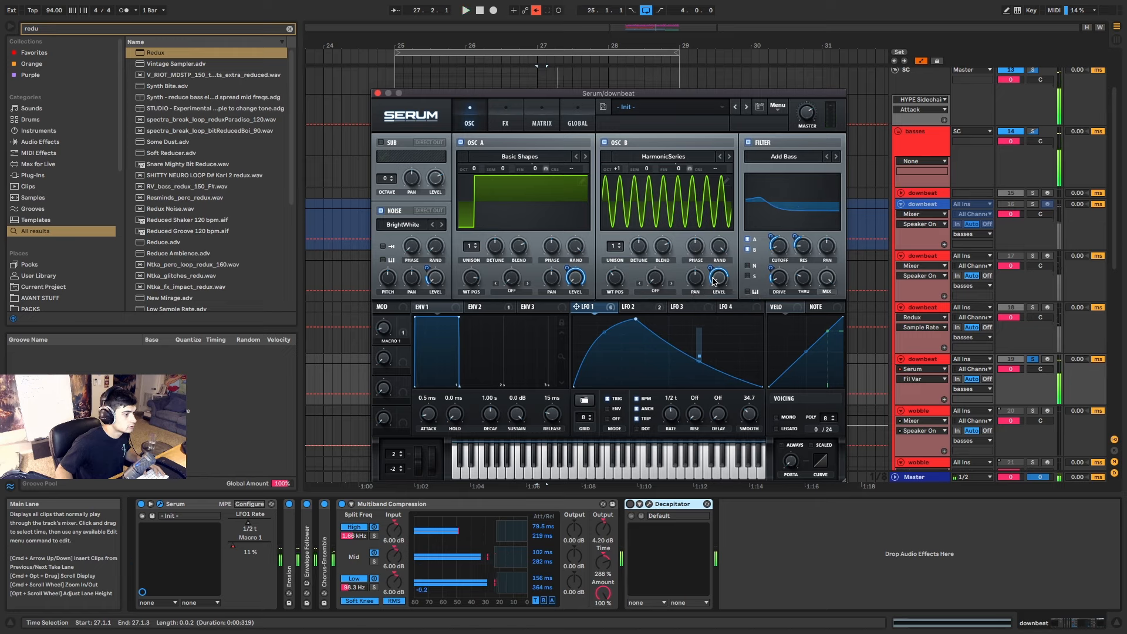
drag(619, 178, 618, 181)
click(377, 93)
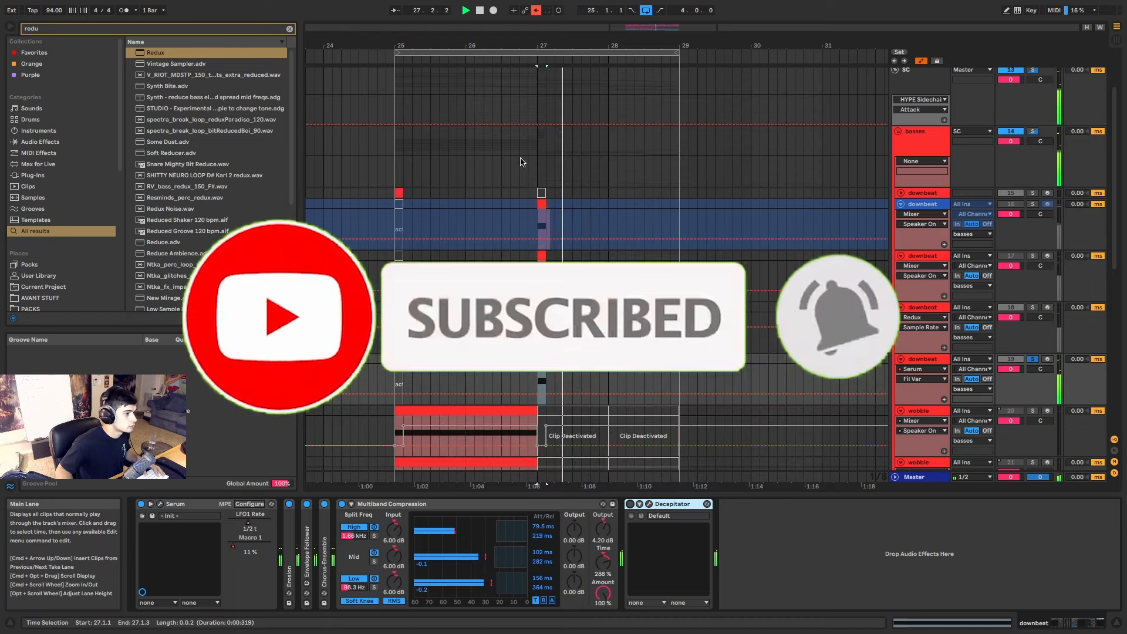
key(space)
Unsolo the newest downbeat track and mute the other downbeat tracks.
click(1032, 359)
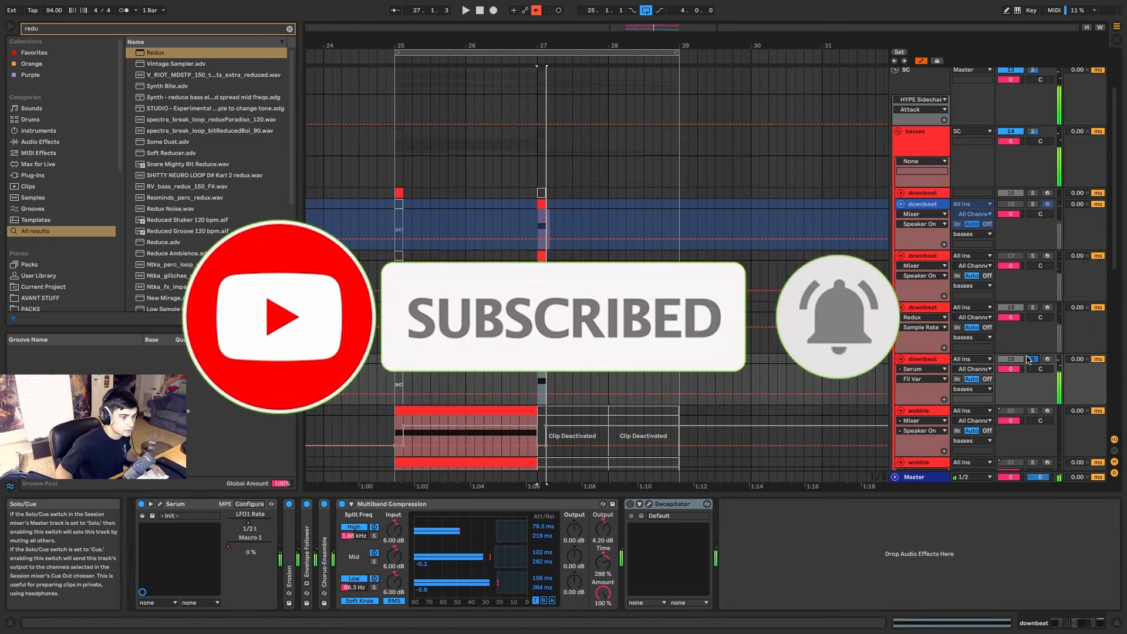
click(1009, 308)
click(1012, 192)
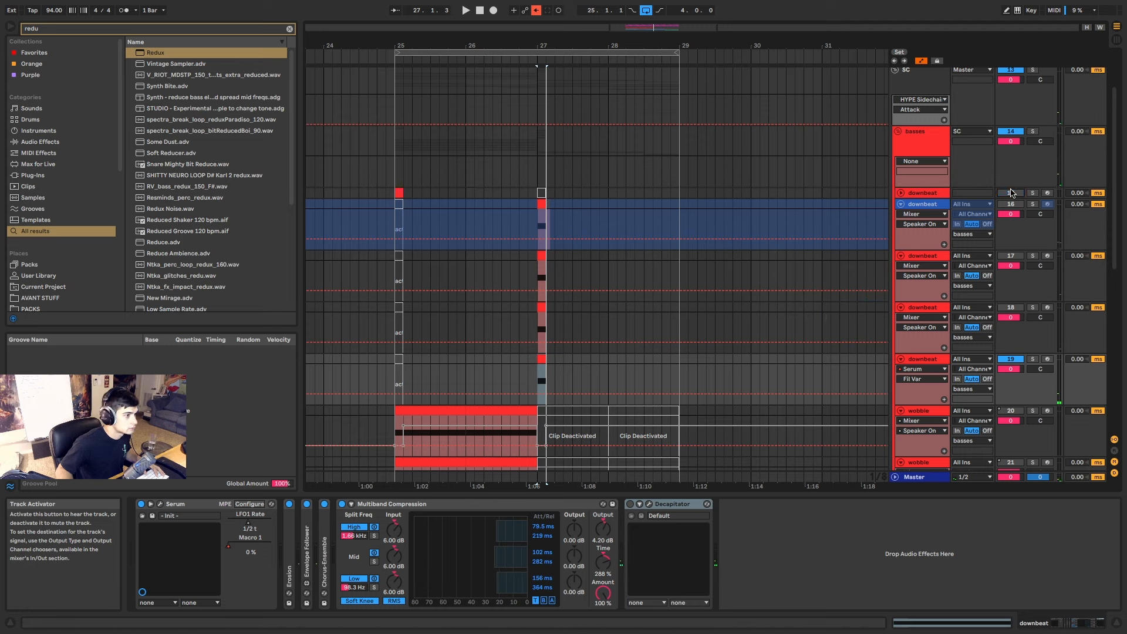
Play the loop and switch Decapitator back on for the newest downbeat track.
key(space)
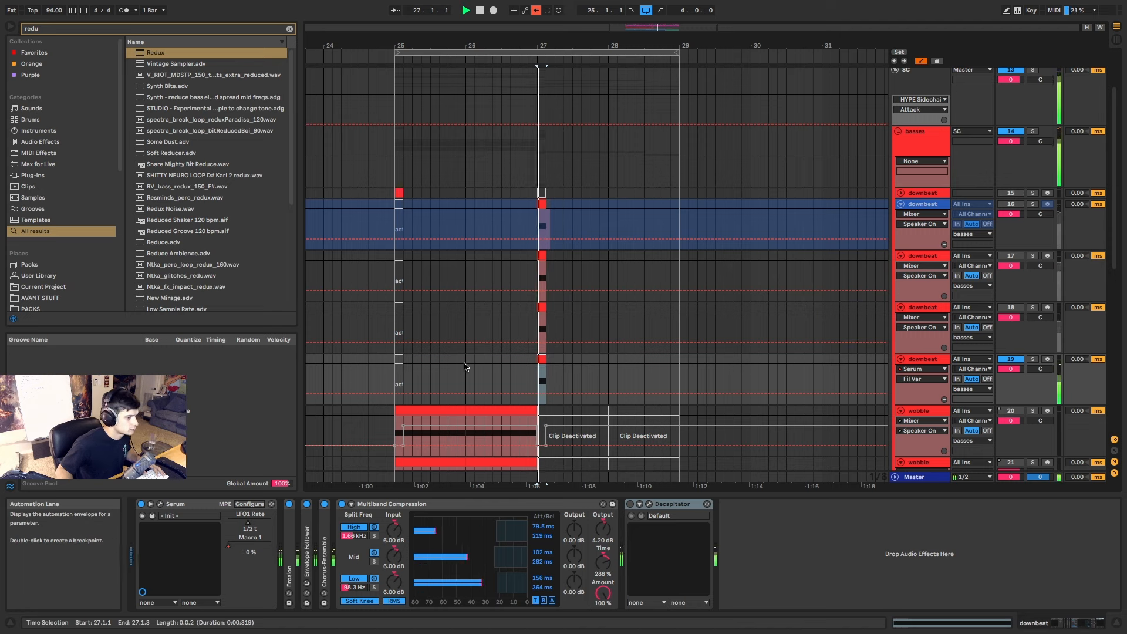
click(631, 504)
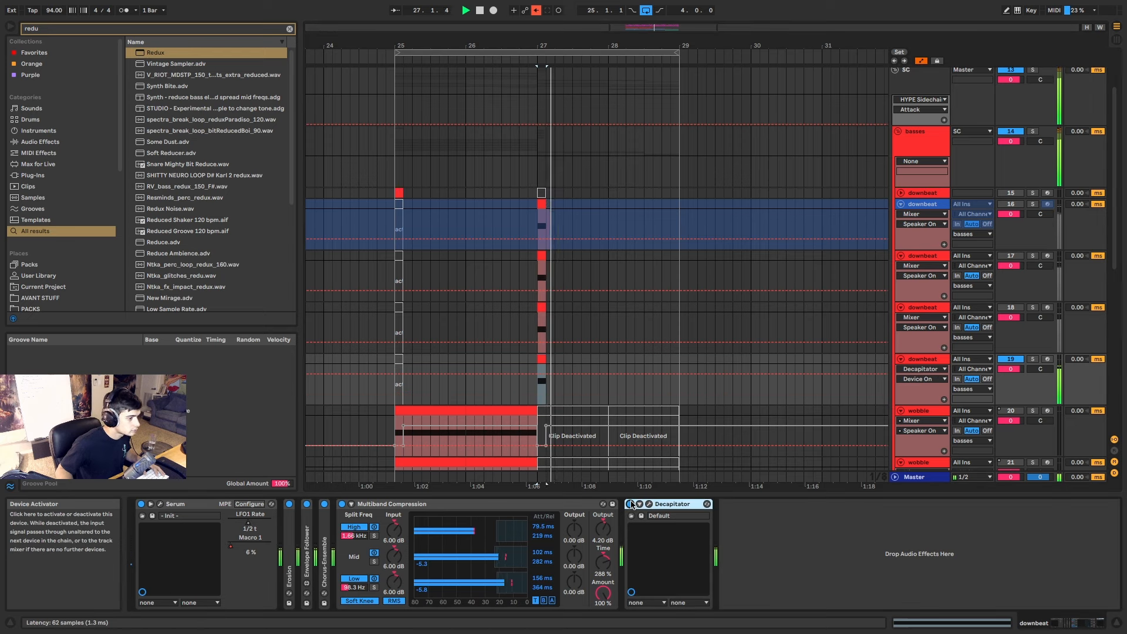
Stop playback, duplicate the wobble track that has Serum's Macro 1 automation, and solo the copy.
key(space)
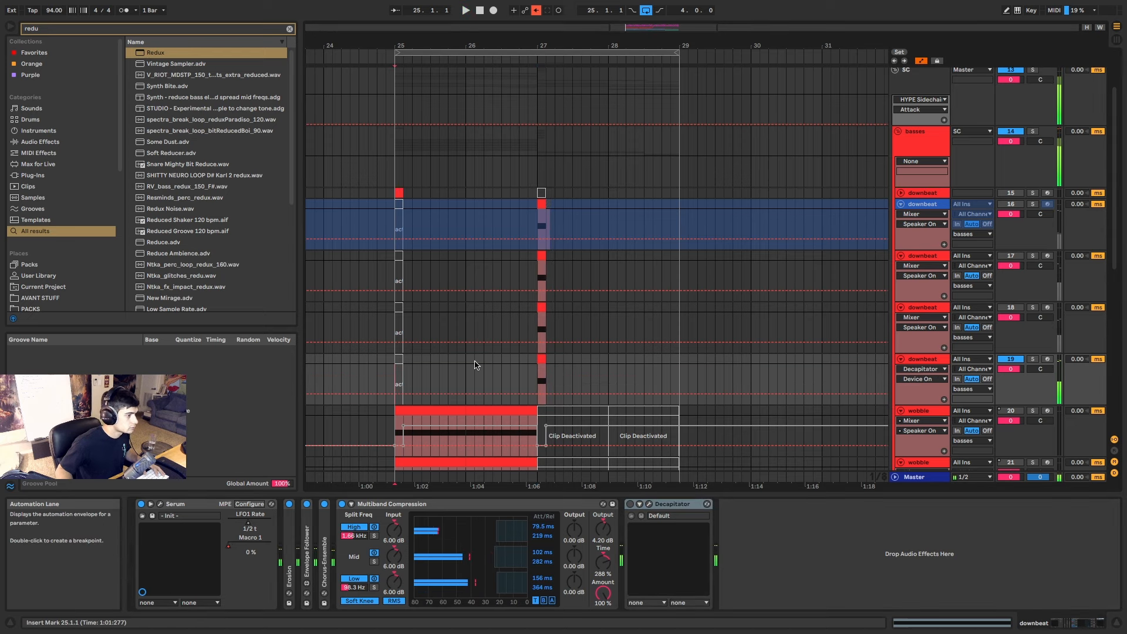
scroll(695, 314, down, 5)
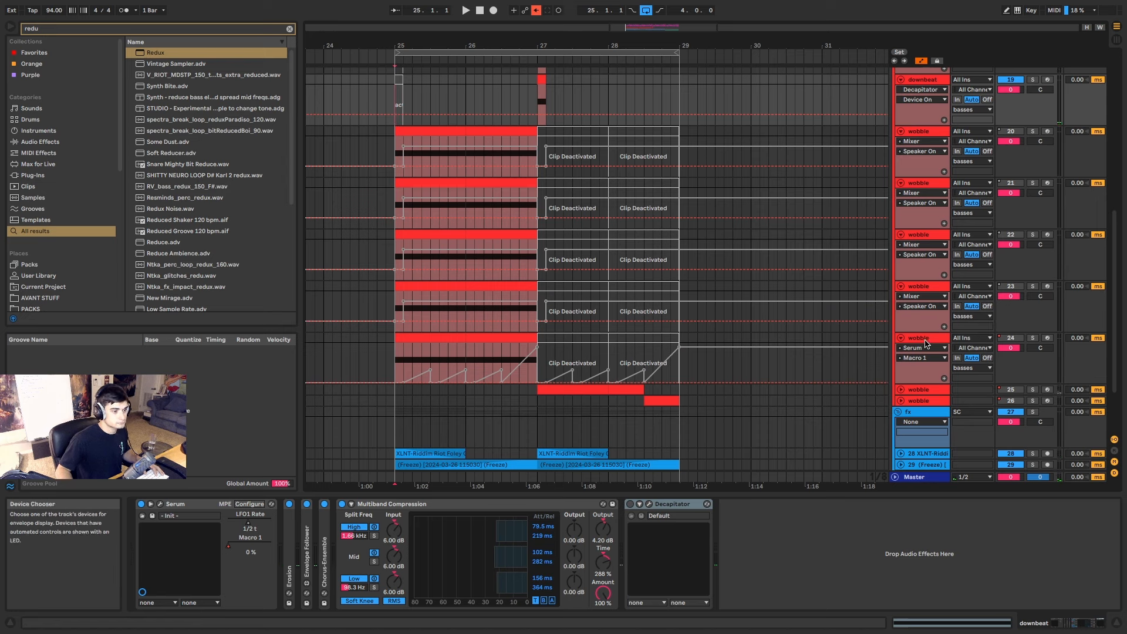
click(925, 339)
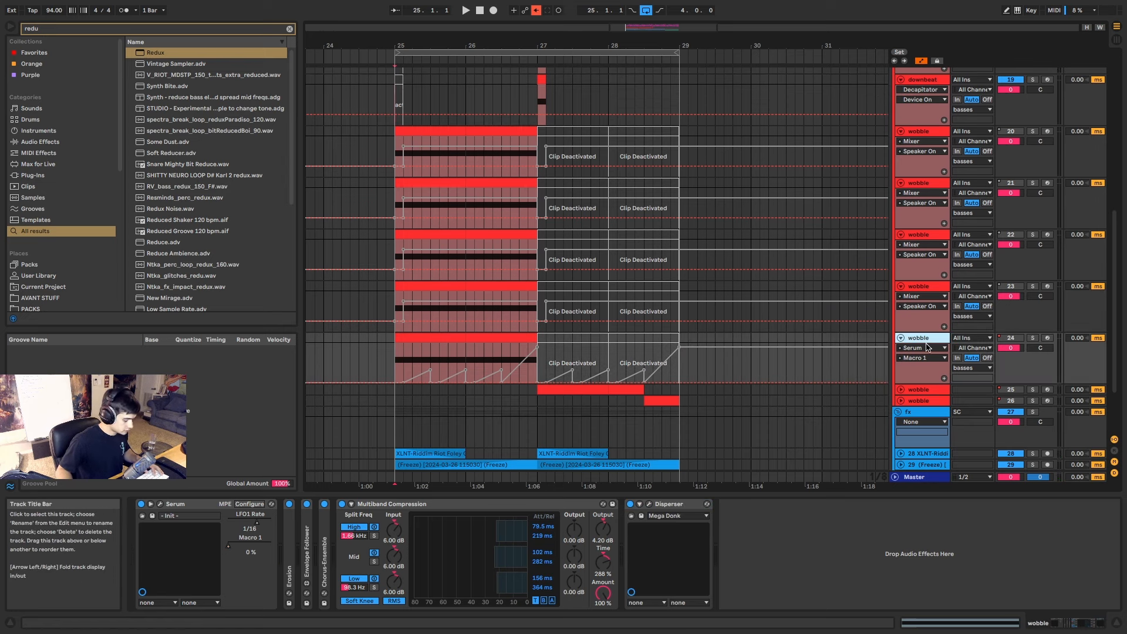
key(super+d)
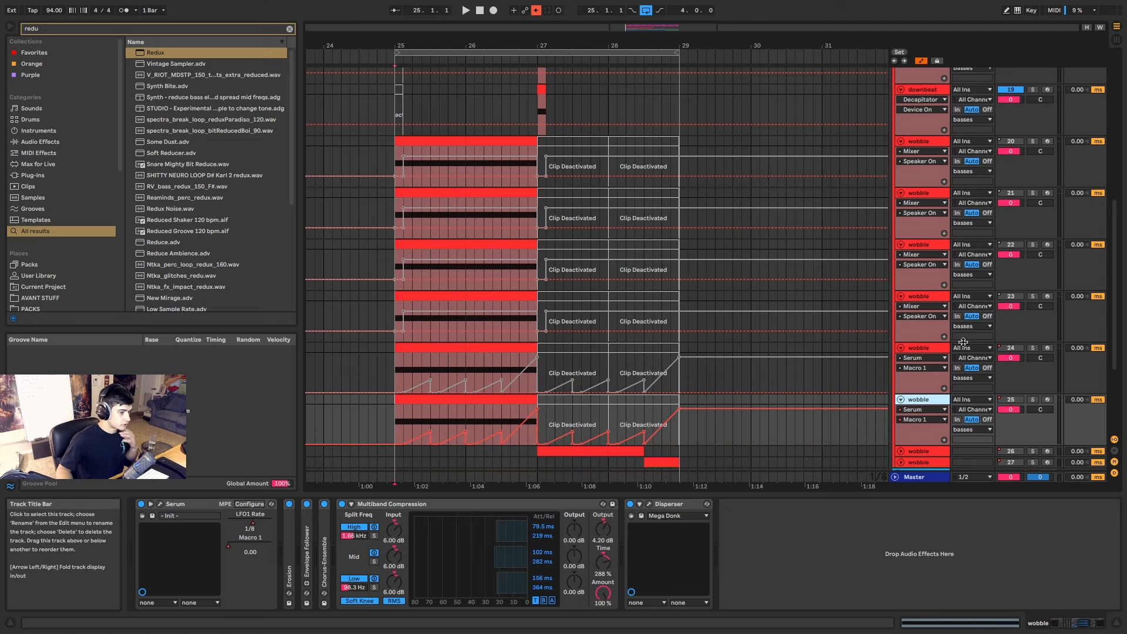
click(1033, 399)
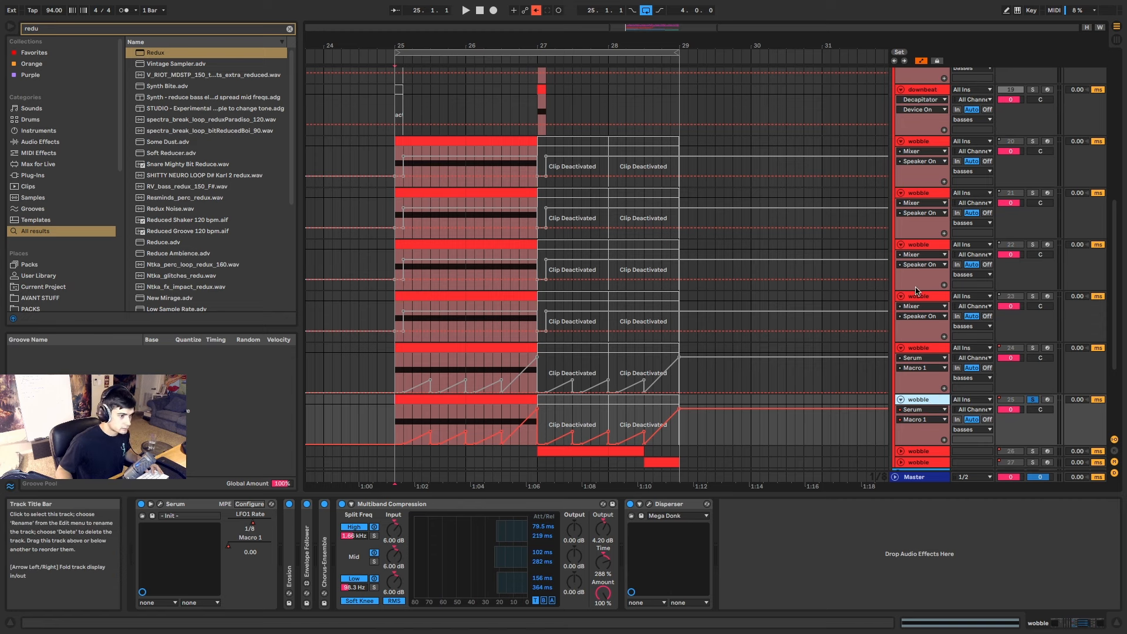
Fold the five unfolded wobble tracks above the duplicated one.
click(902, 142)
click(902, 152)
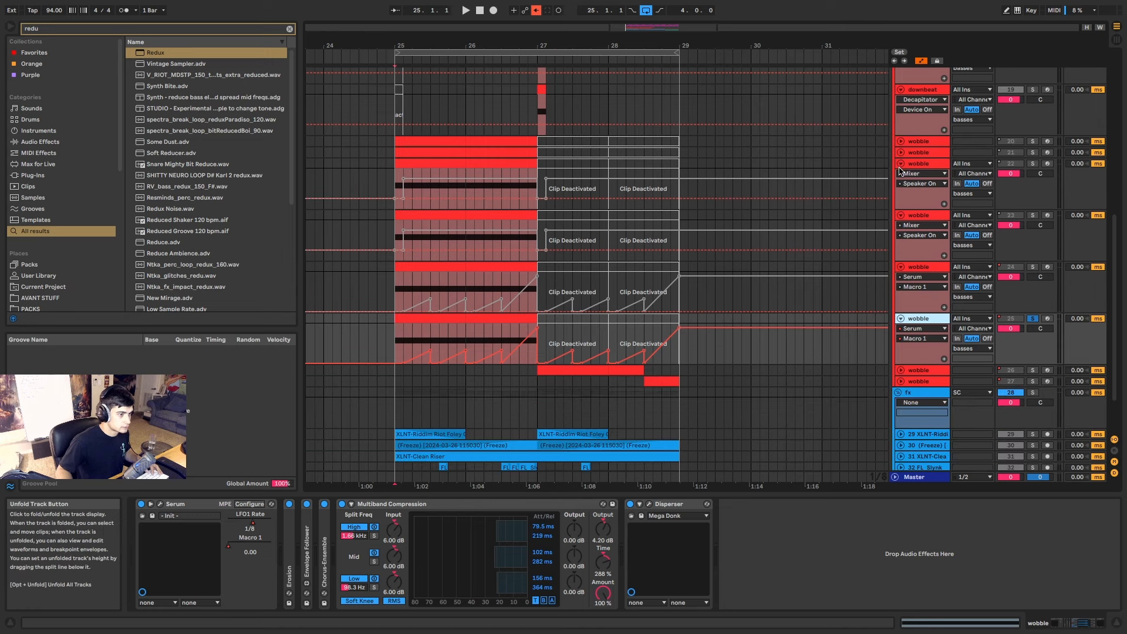
click(902, 164)
click(903, 174)
click(903, 185)
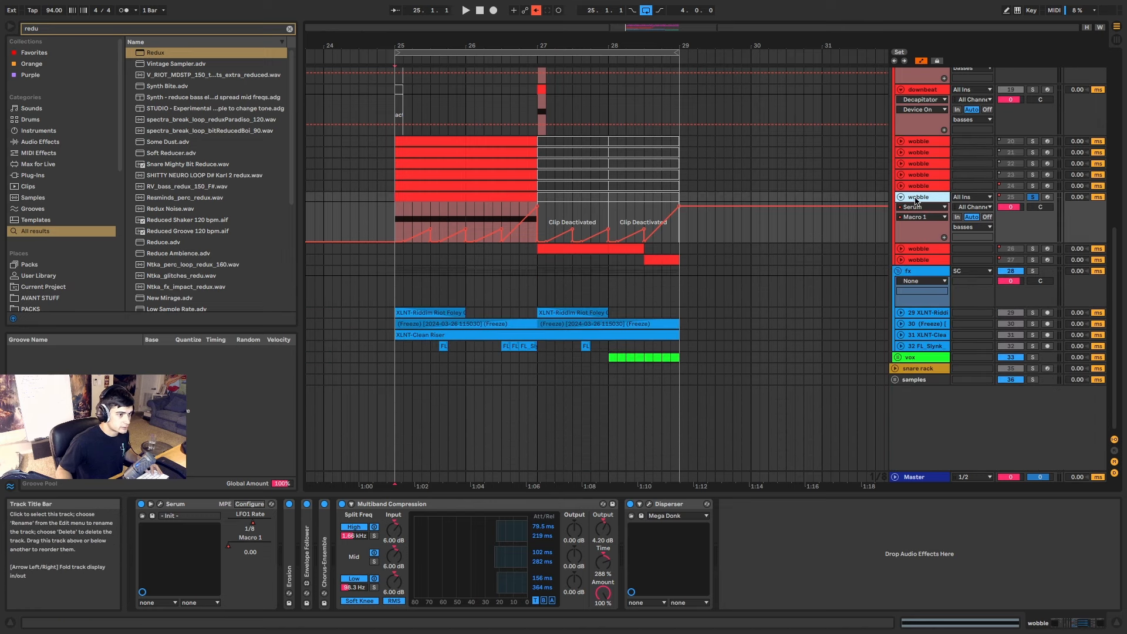
Select the duplicated wobble track's active clips and set the loop to bars 25 to 27.
click(493, 201)
shift+click(499, 197)
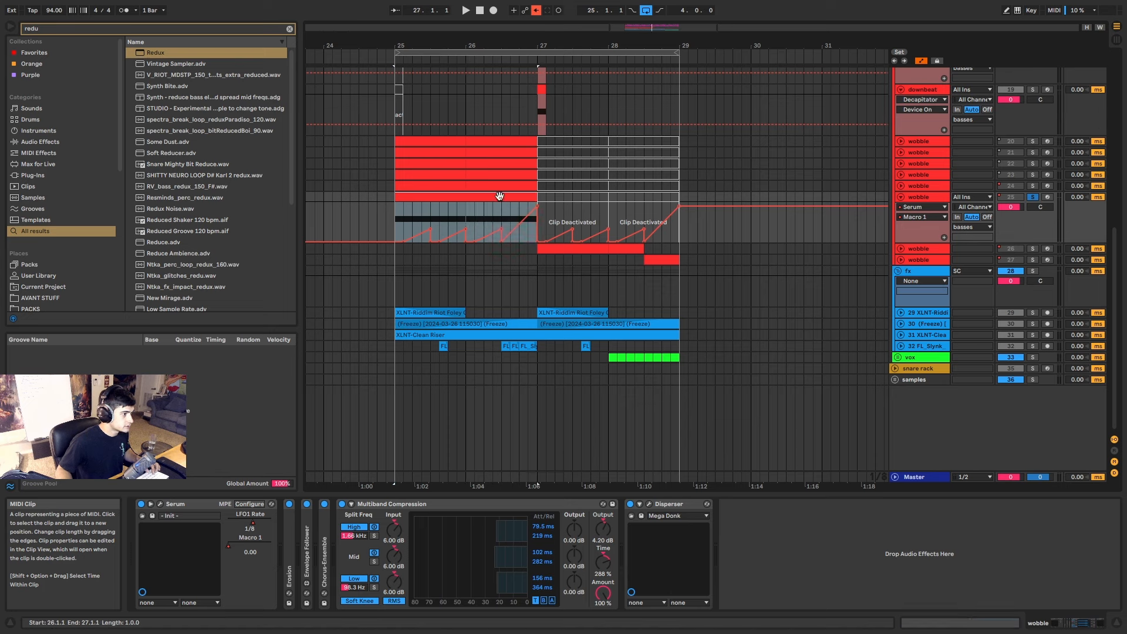
key(ctrl+l)
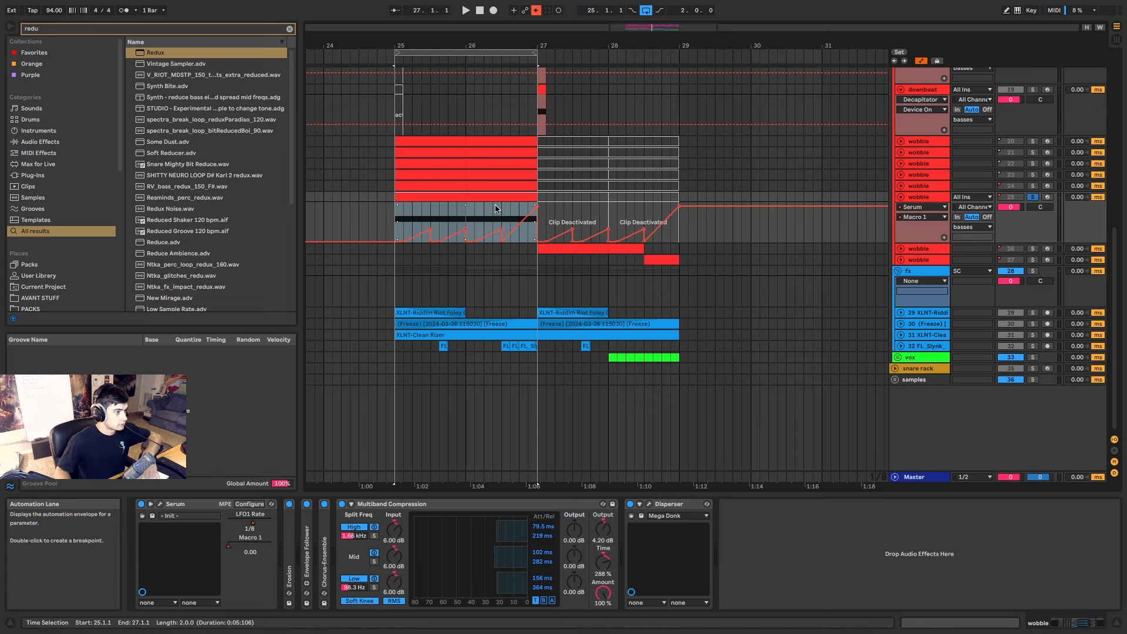
Move the duplicated wobble track out of its group to below the samples track, collapse the SC group and make the moved track taller.
click(923, 199)
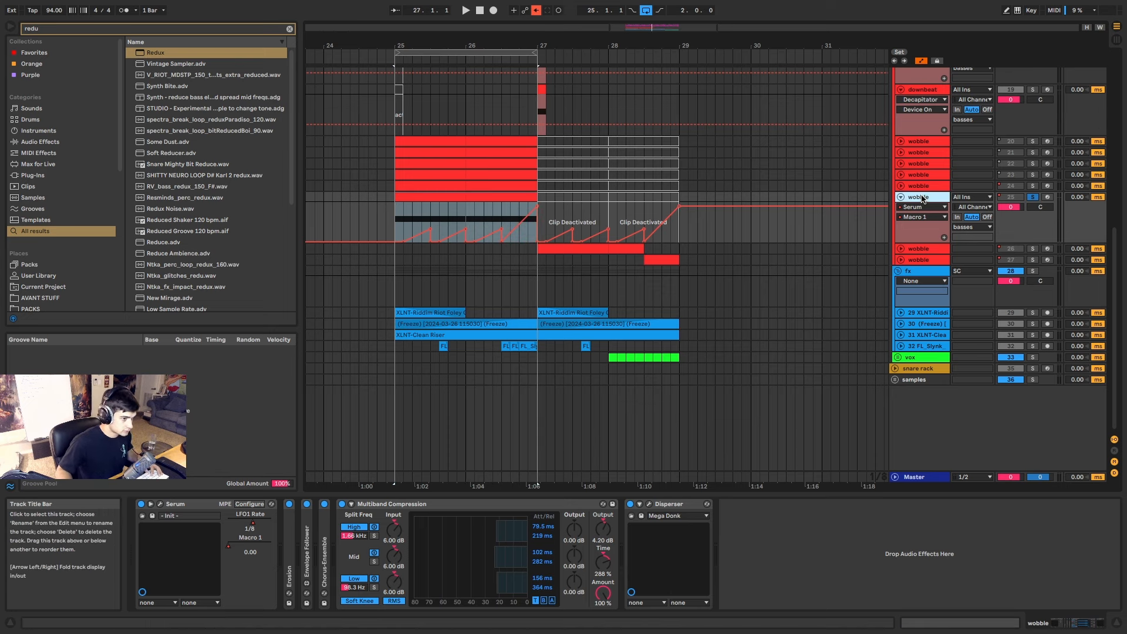
drag(923, 199, 926, 410)
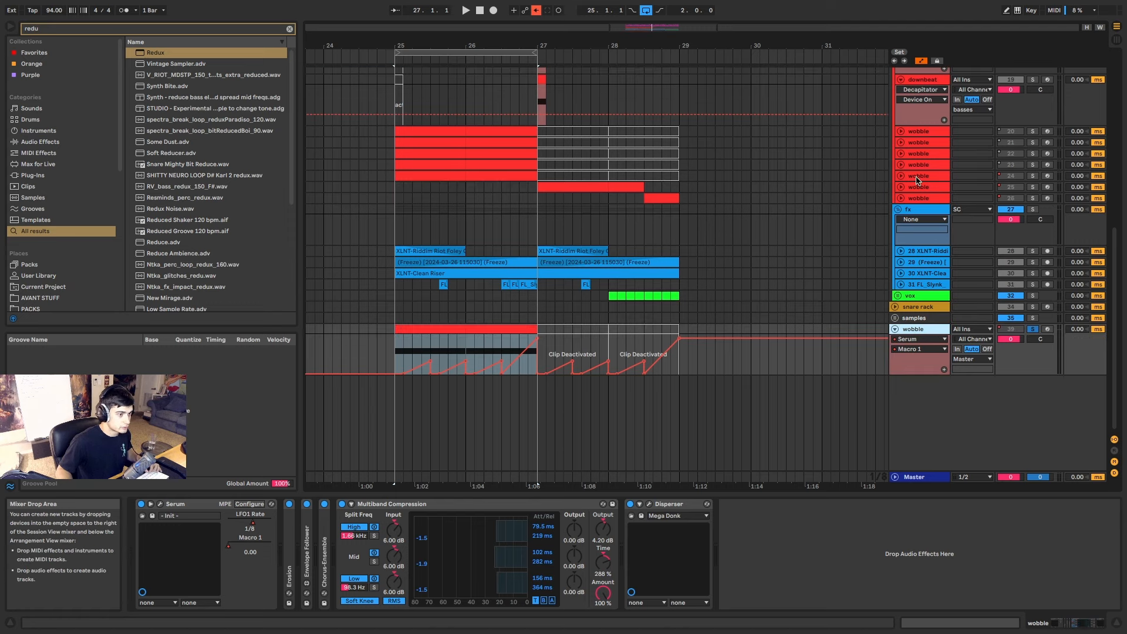
scroll(907, 176, up, 4)
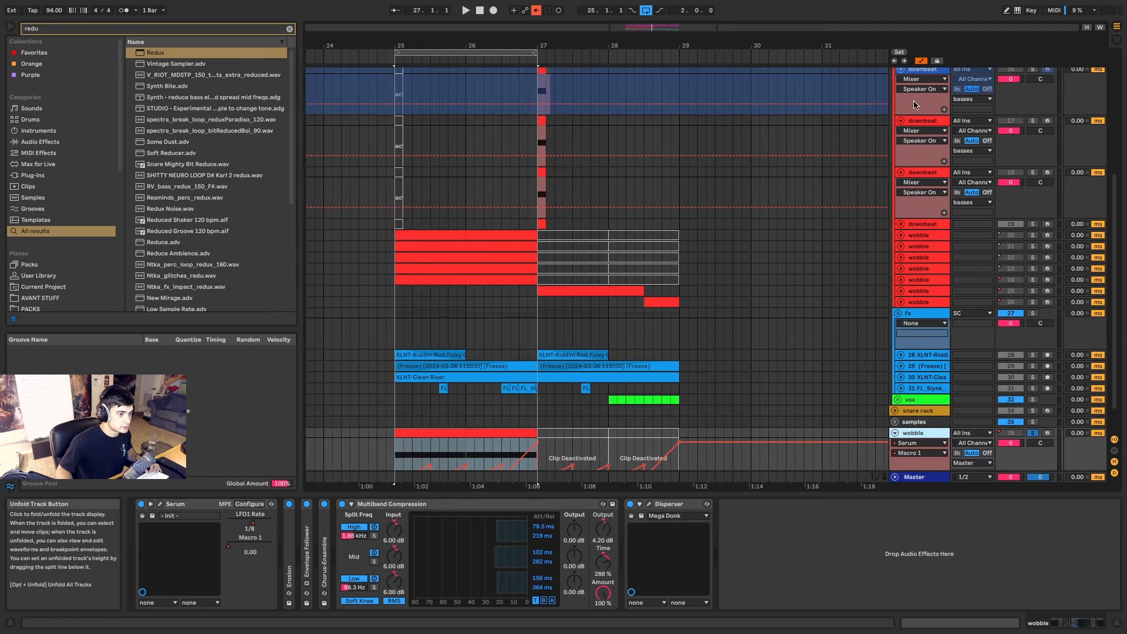
scroll(902, 162, up, 5)
click(895, 125)
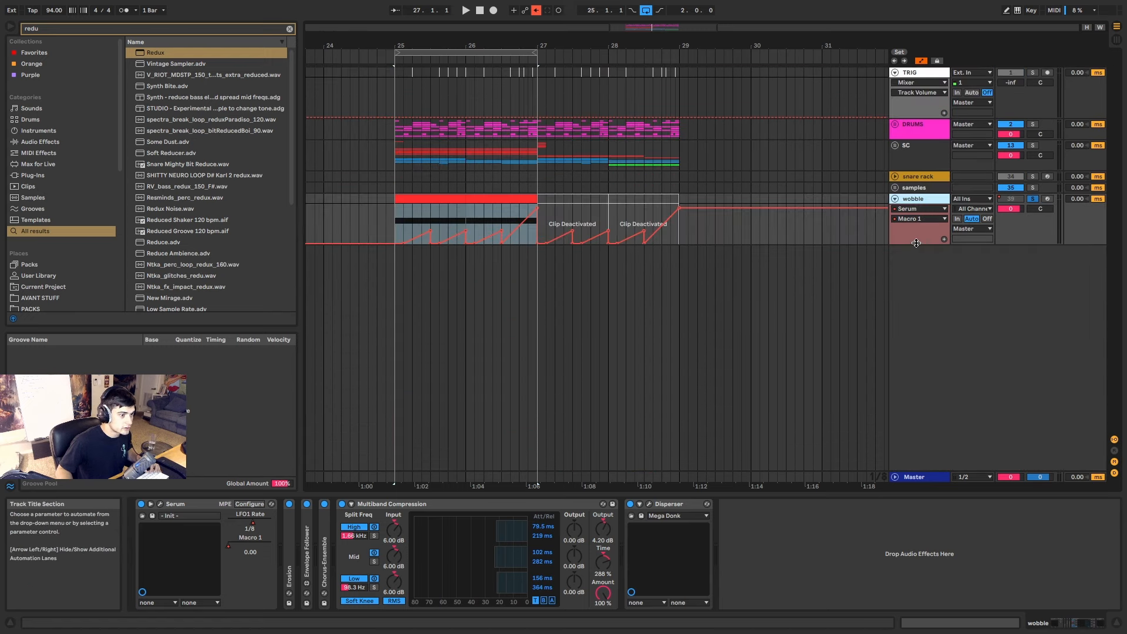
drag(917, 244, 916, 285)
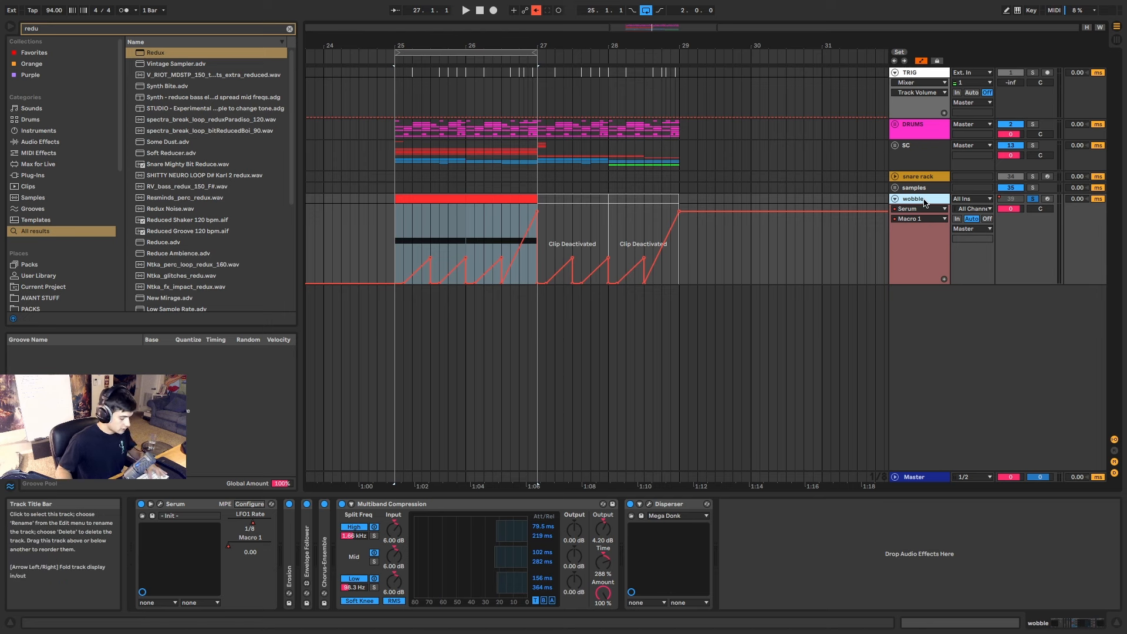
Add an audio track named REsampling and set its audio input to the duplicated wobble track.
key(ctrl+t)
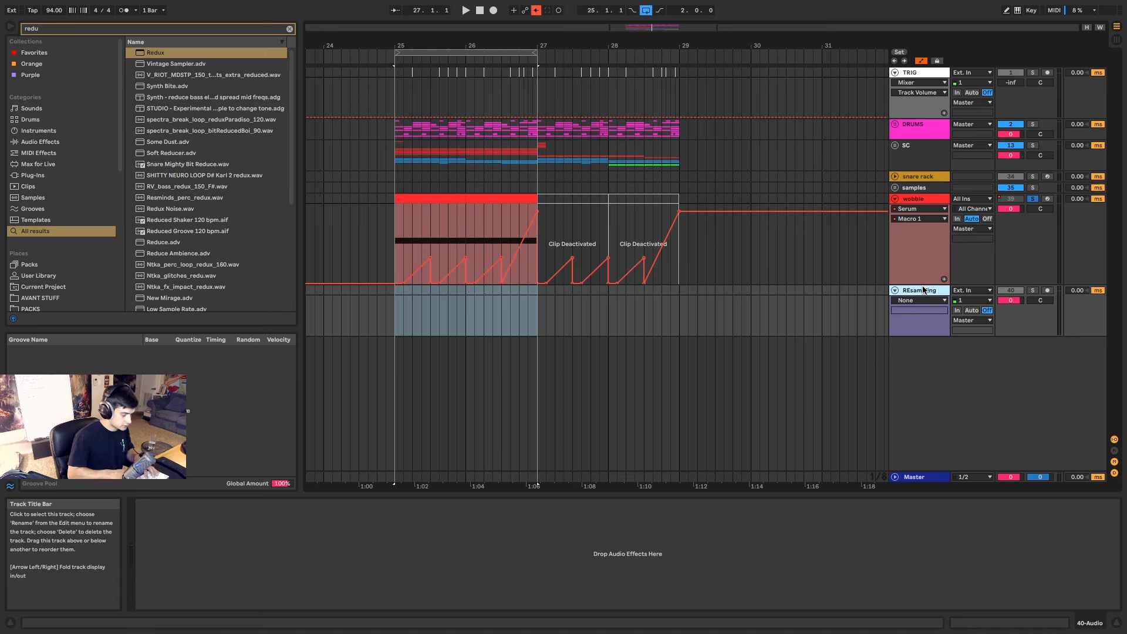
click(977, 290)
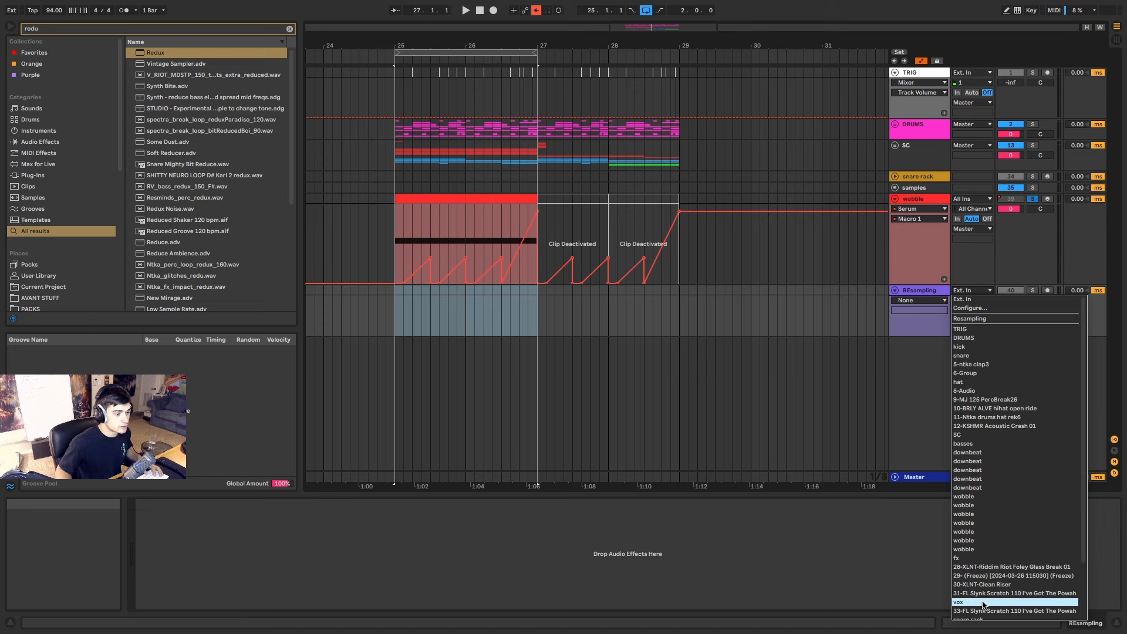
scroll(1000, 587, down, 3)
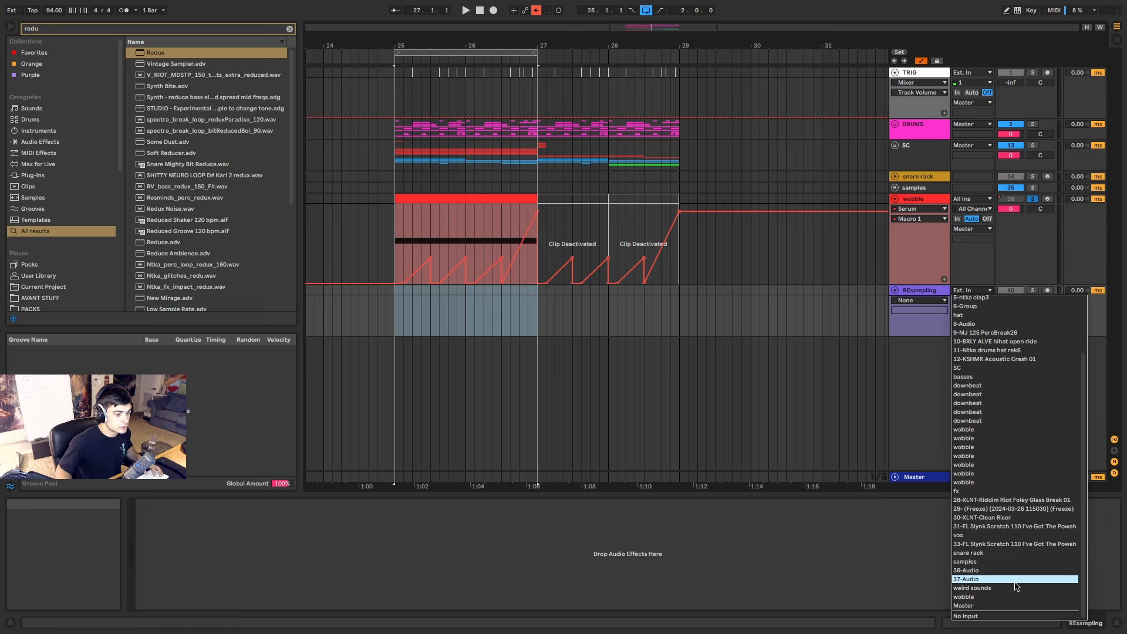
click(970, 598)
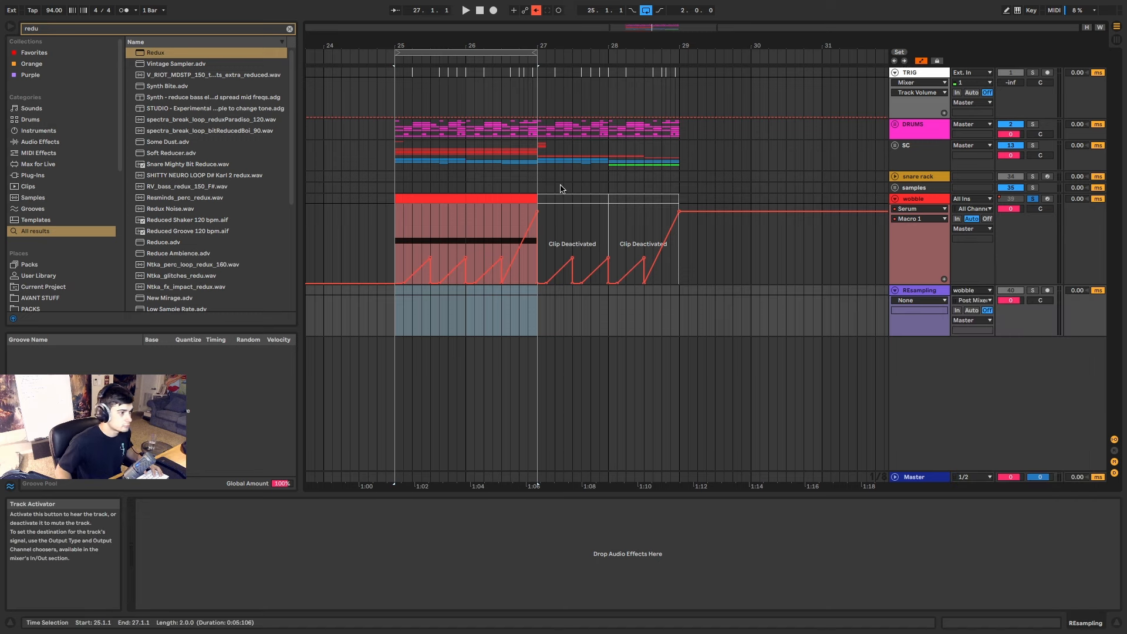
Arm the REsampling track for recording and select the wobble track.
click(431, 201)
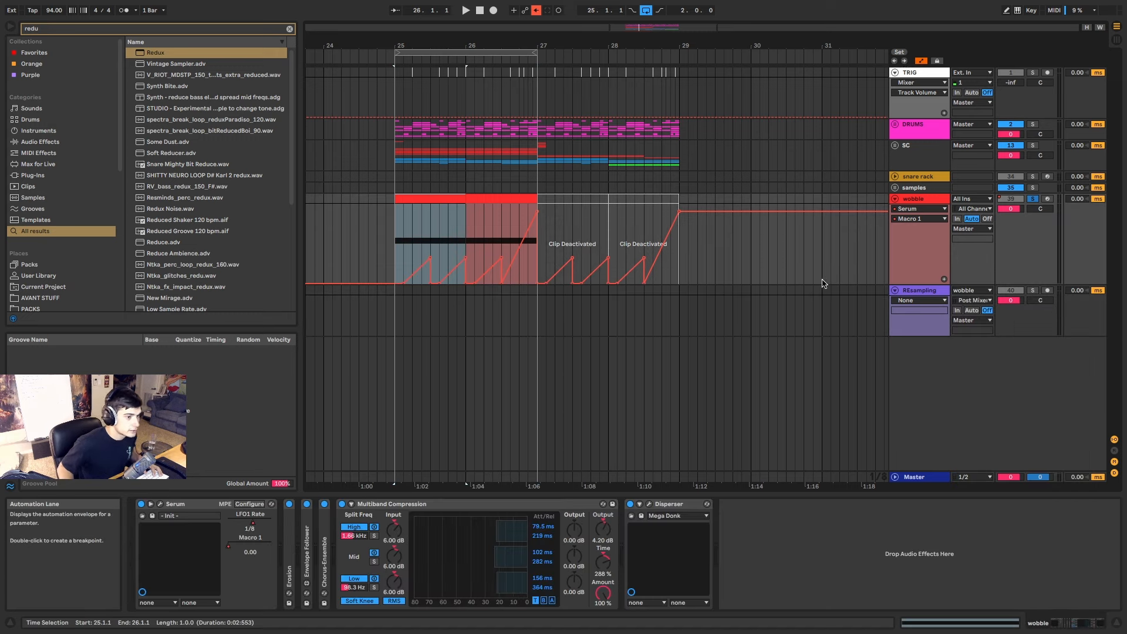
click(1048, 291)
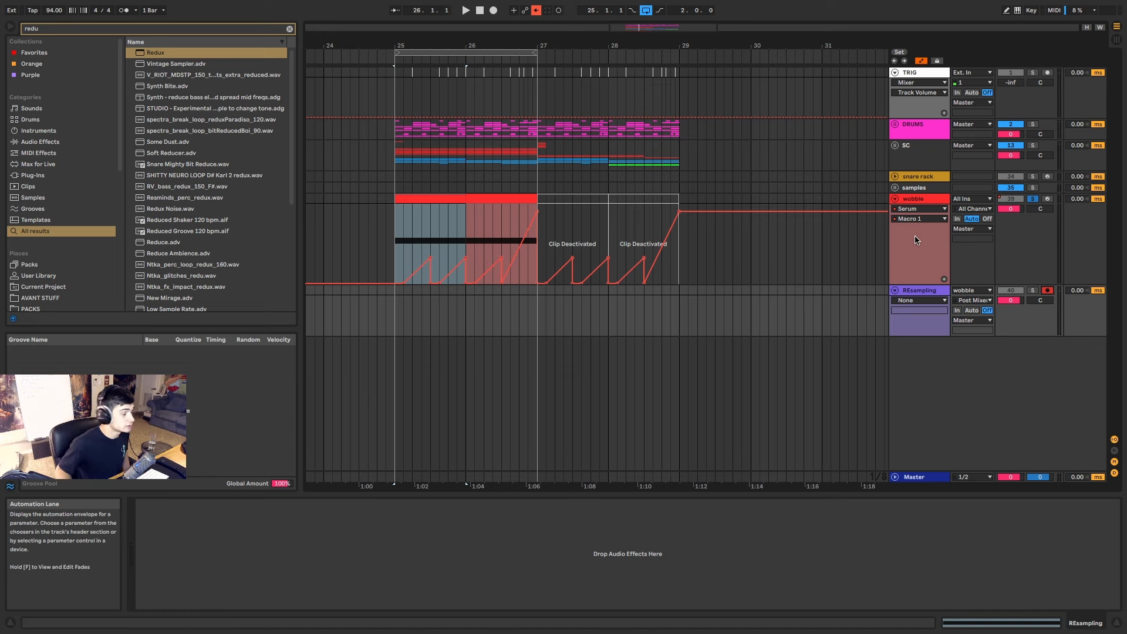
click(924, 201)
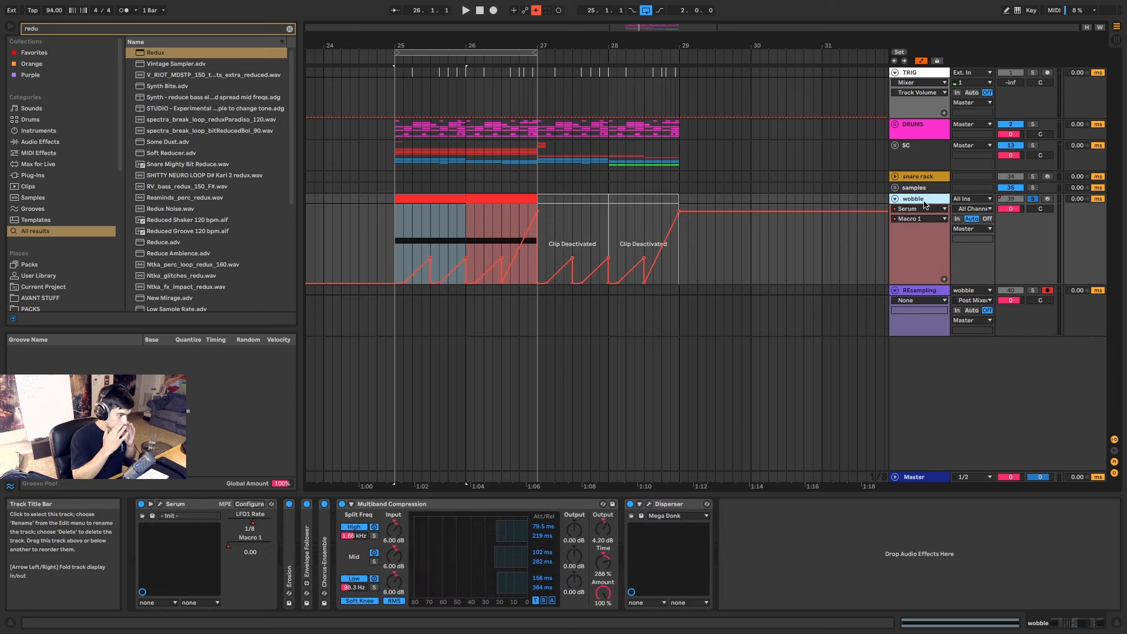
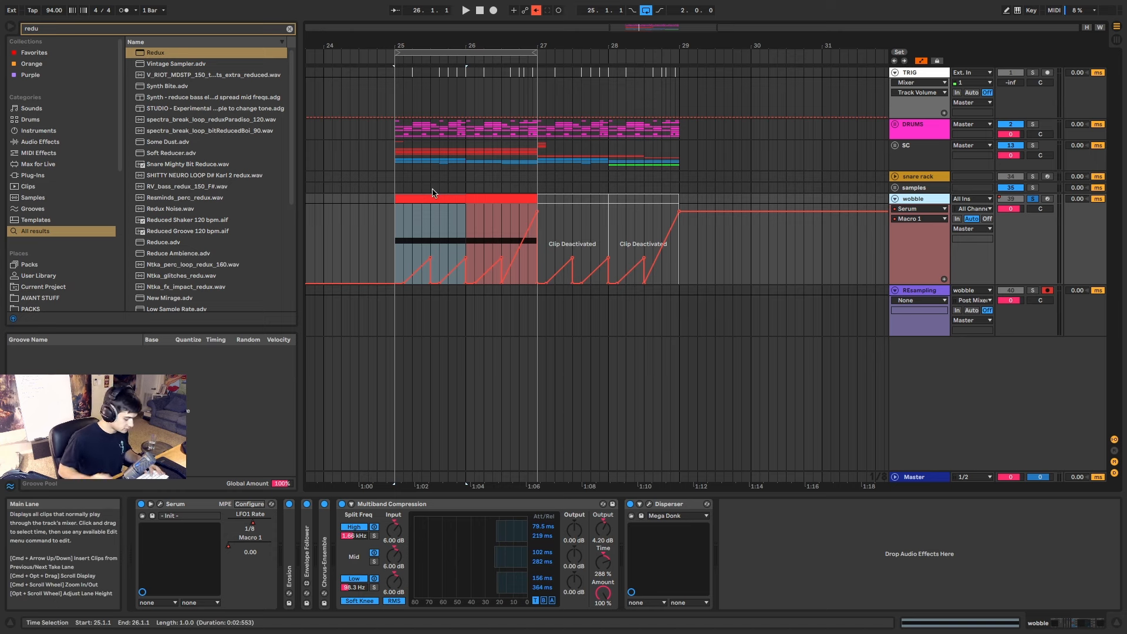
Search the browser for rift and load the Rift plug-in at the end of the wobble track's device chain.
text(rift)
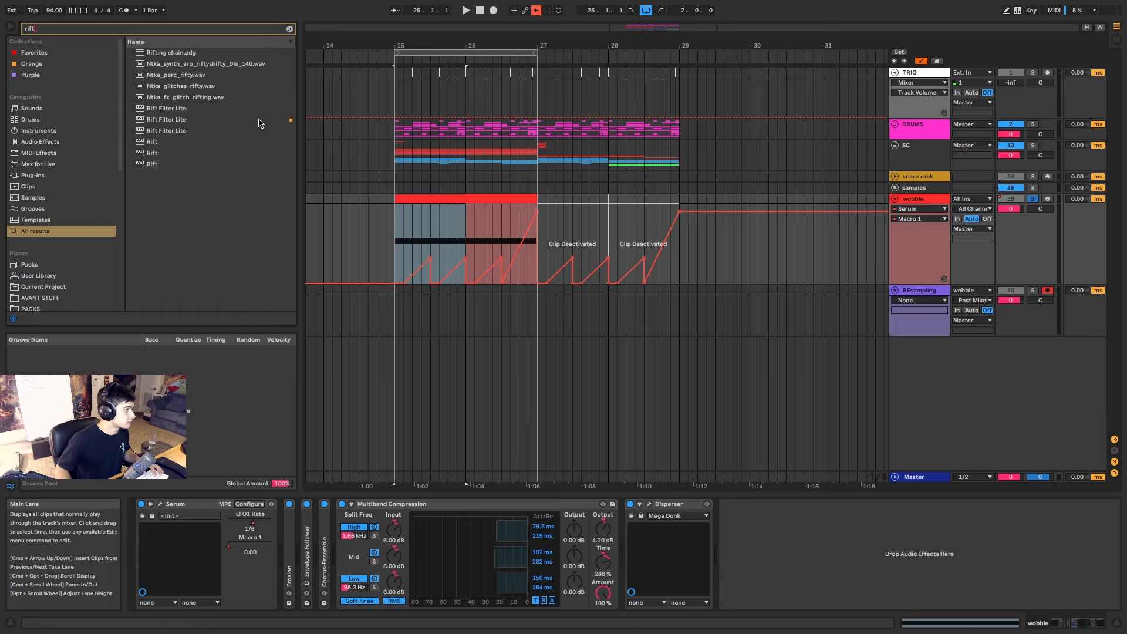
click(151, 164)
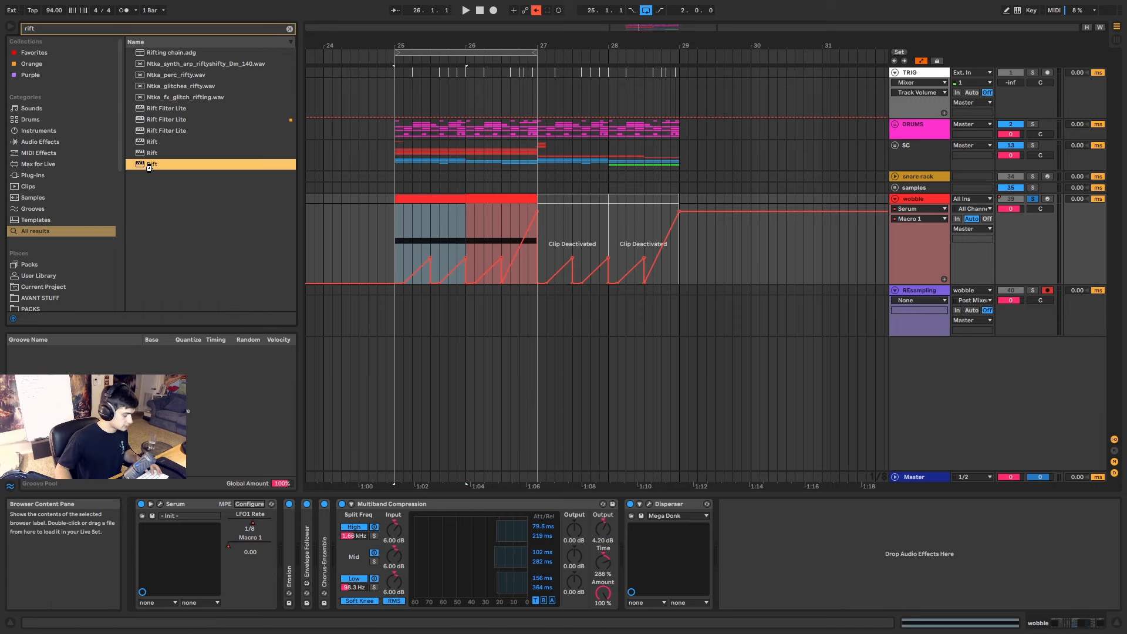
key(Return)
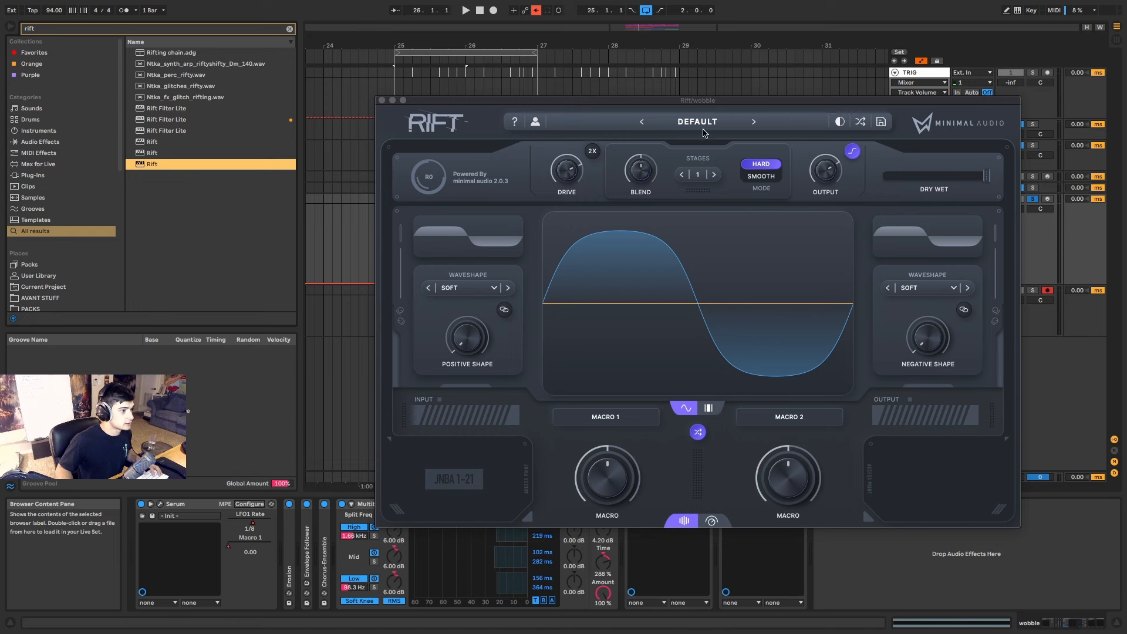
Load a random preset in Rift, hide the plug-in window and select the REsampling track.
drag(725, 104, 683, 91)
click(817, 109)
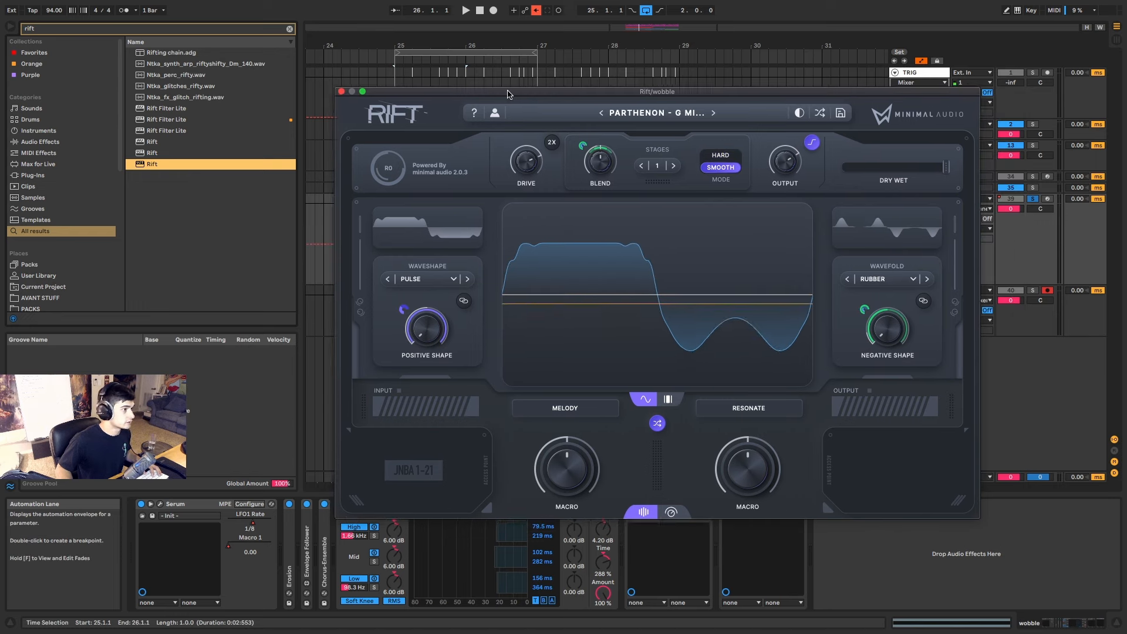
drag(509, 90, 572, 141)
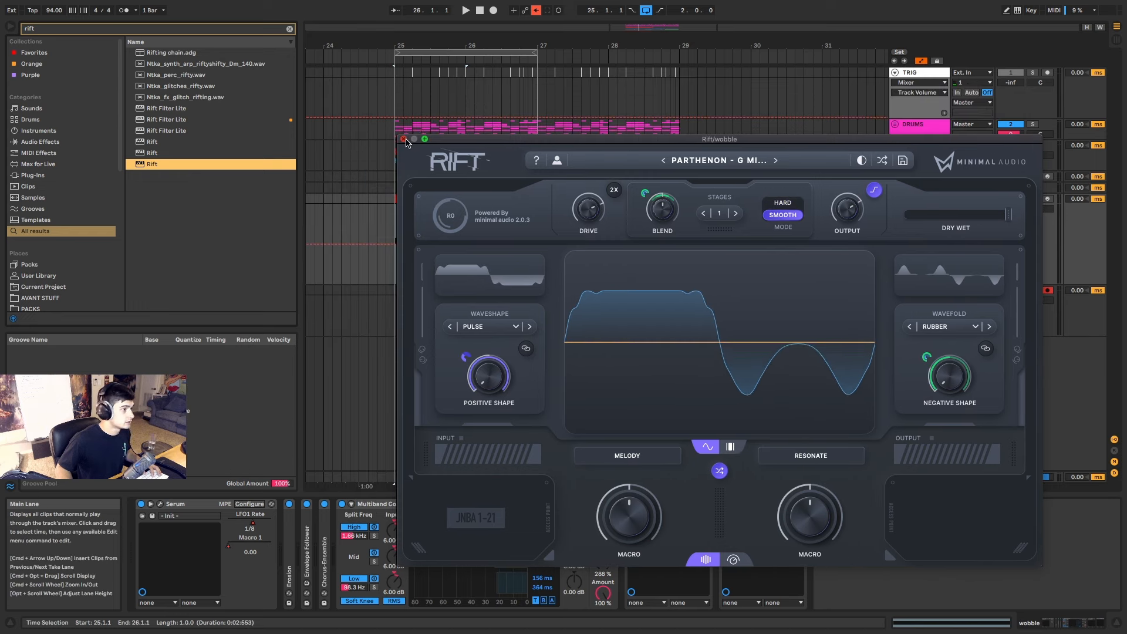
key(super+alt+p)
click(658, 315)
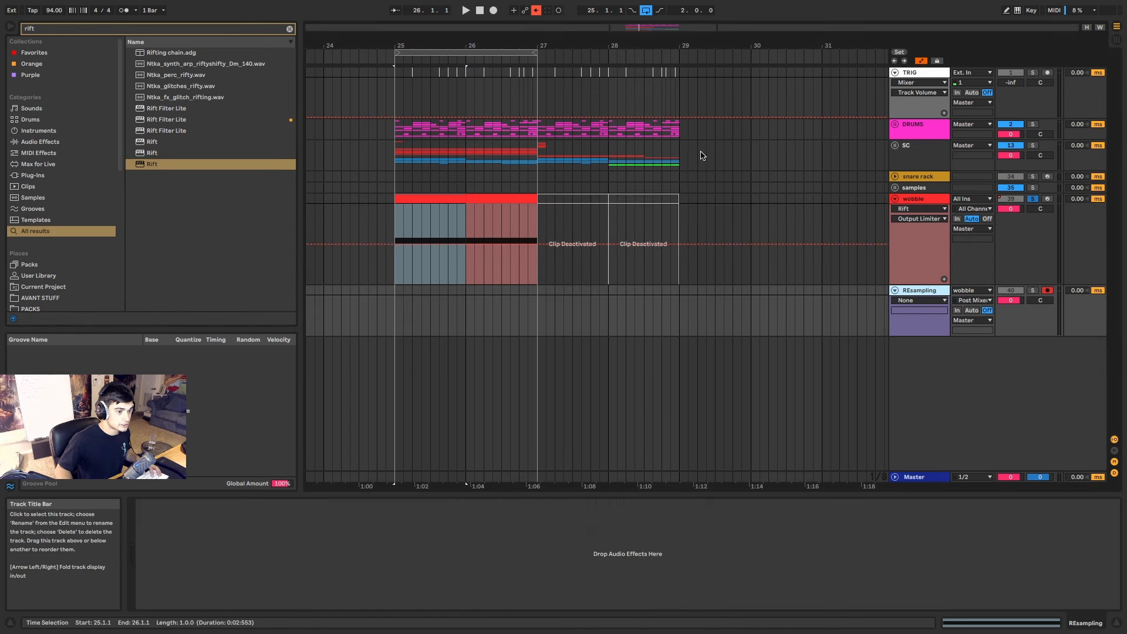
Start recording the wobble onto the REsampling track and switch Rift to the random preset Clip Bounce.
click(493, 11)
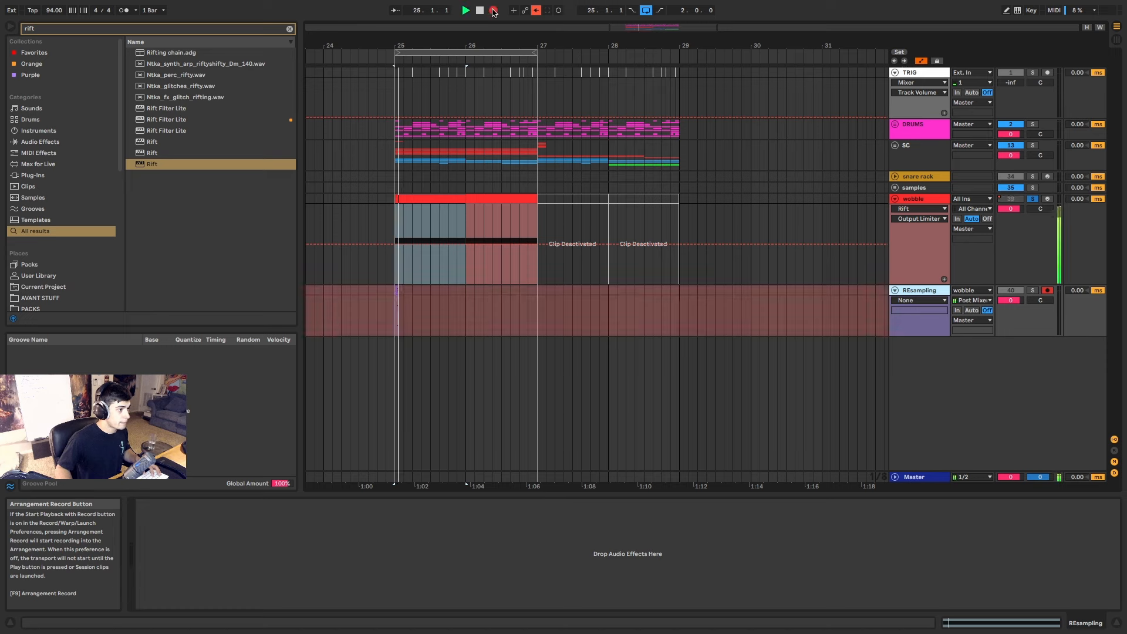
key(Up)
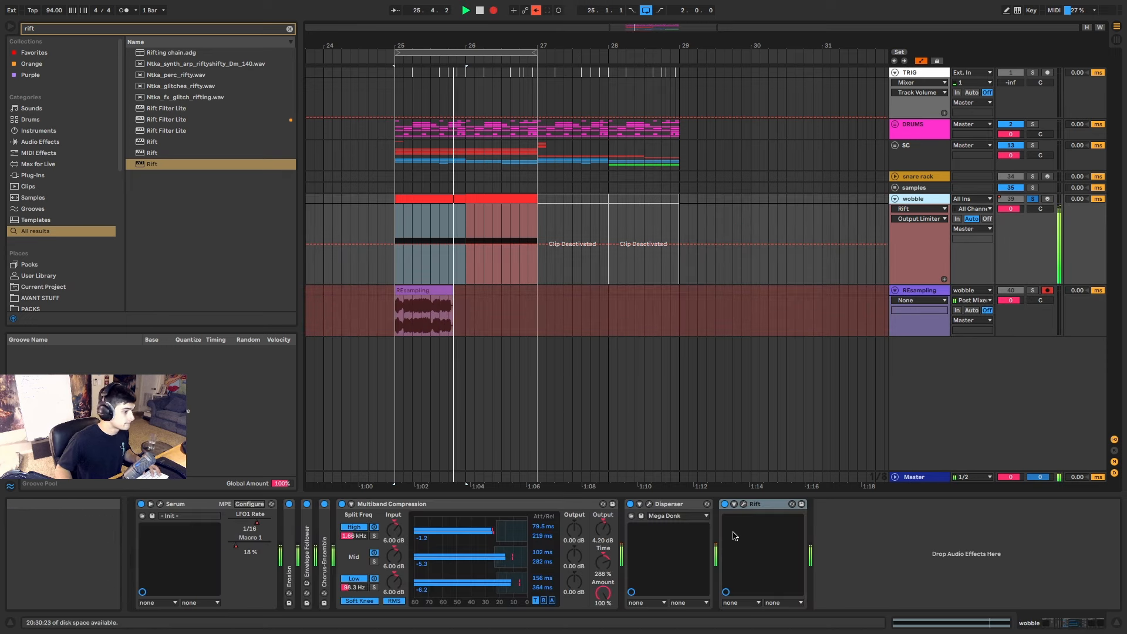
click(743, 504)
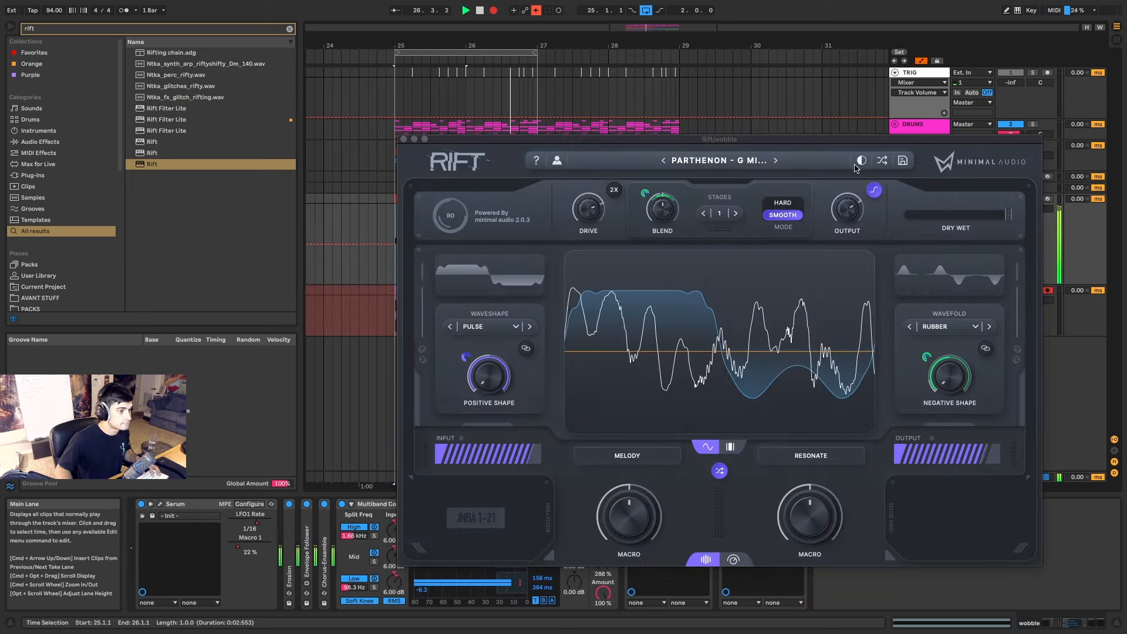
click(880, 160)
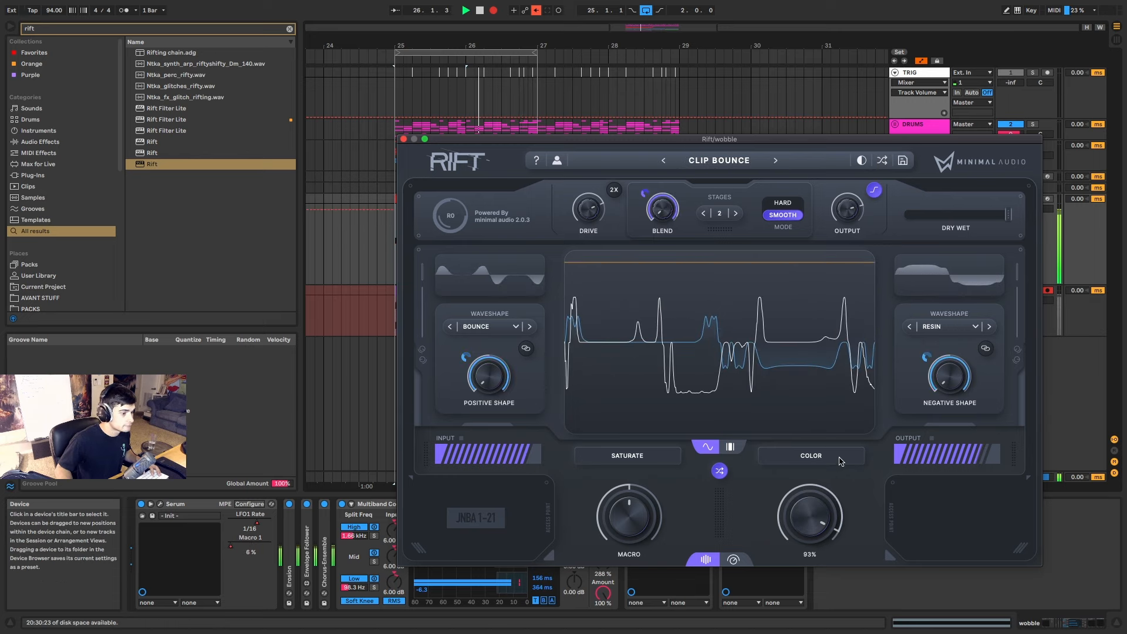
Reshape LFO 1 in the wobble track's Serum into a curve peaking near the middle and switch on oscillator B.
click(165, 505)
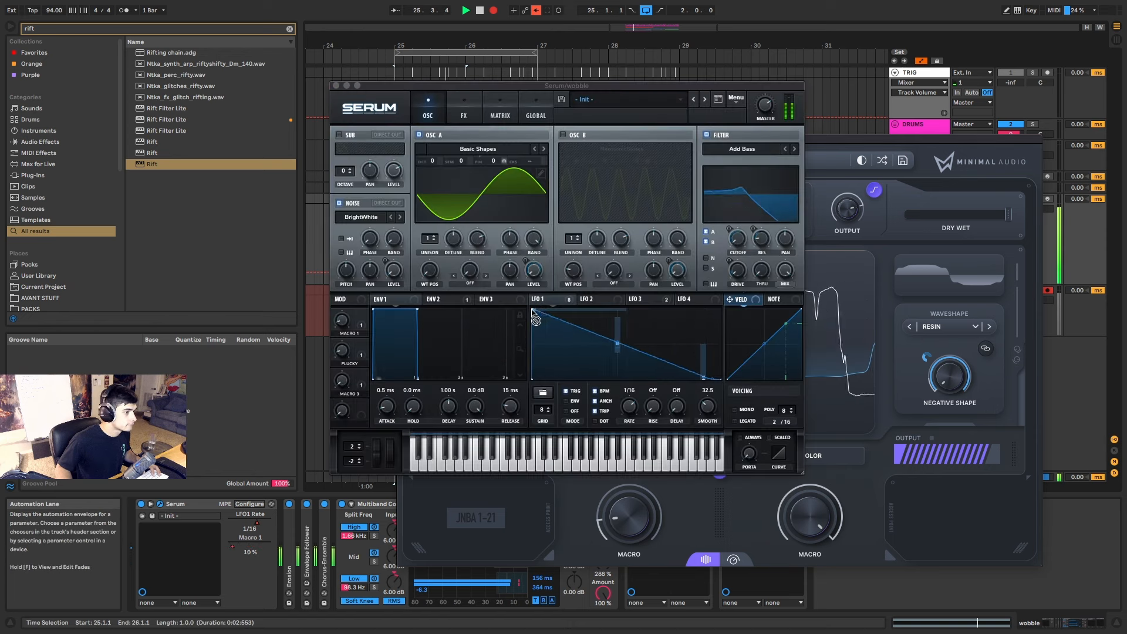
drag(536, 320, 675, 373)
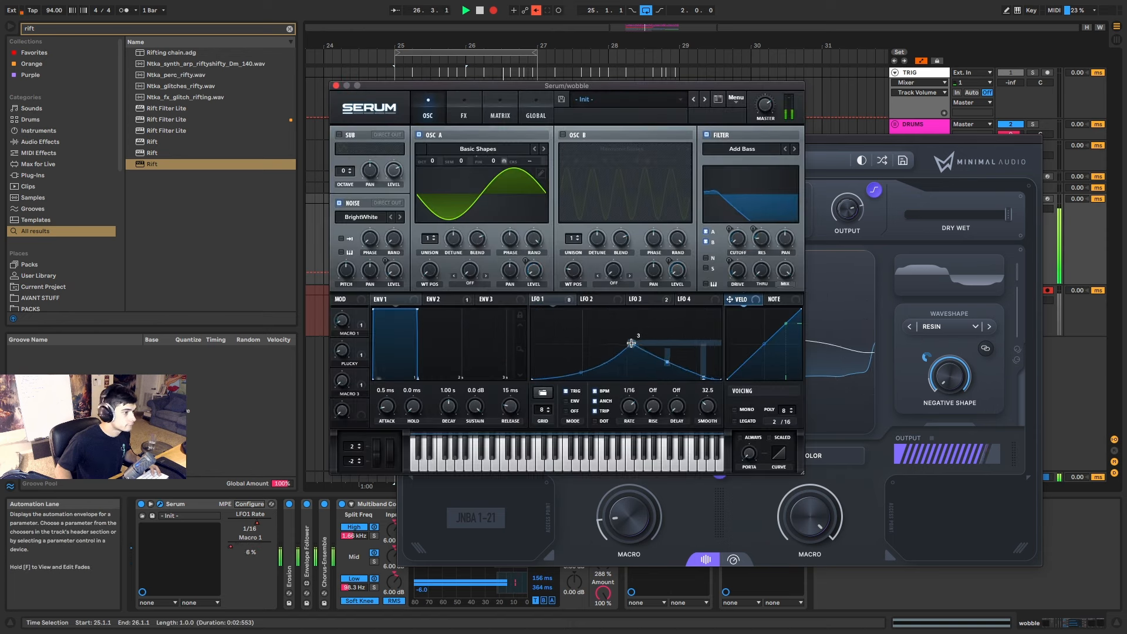
click(563, 135)
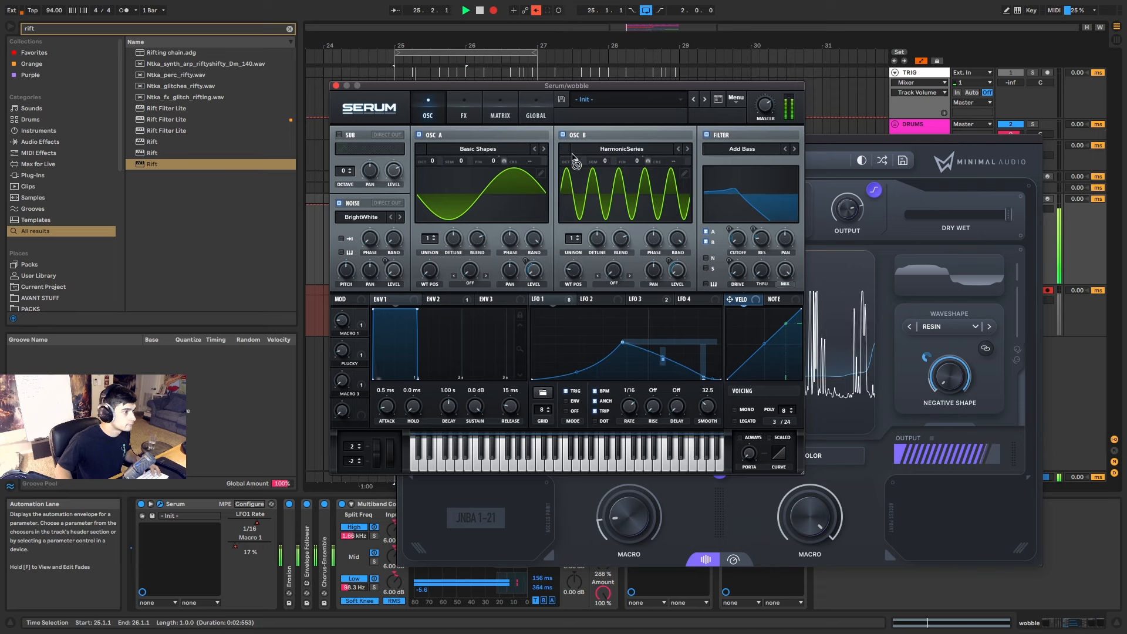
Raise oscillator B by one octave and set Env 2's decay to 47 ms in the wobble track's Serum.
drag(592, 134, 594, 152)
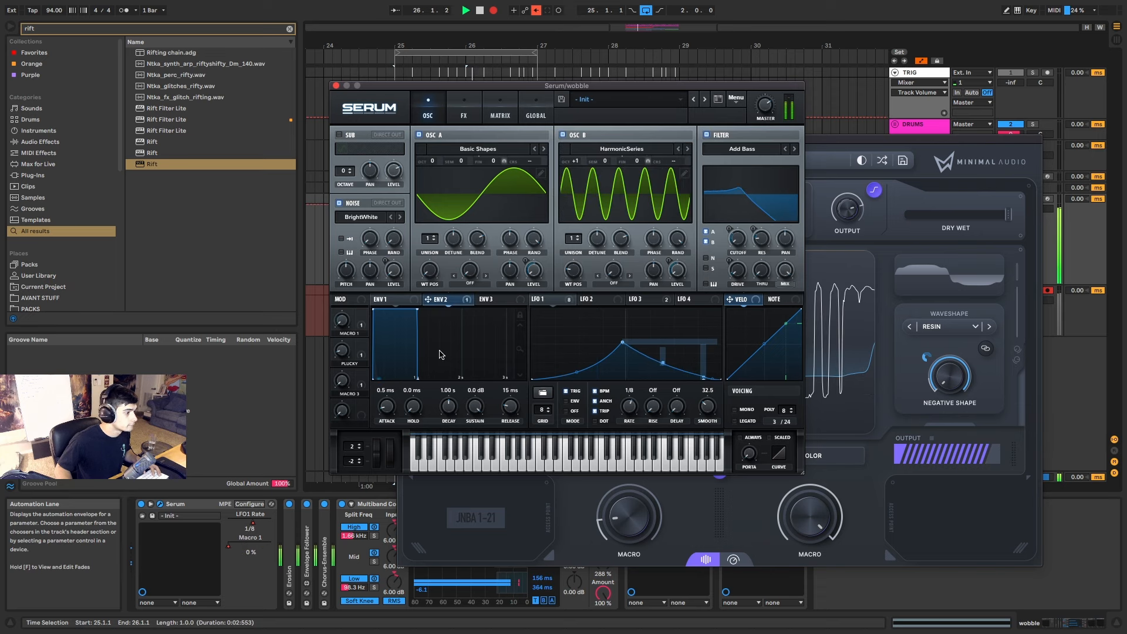
drag(449, 405, 467, 361)
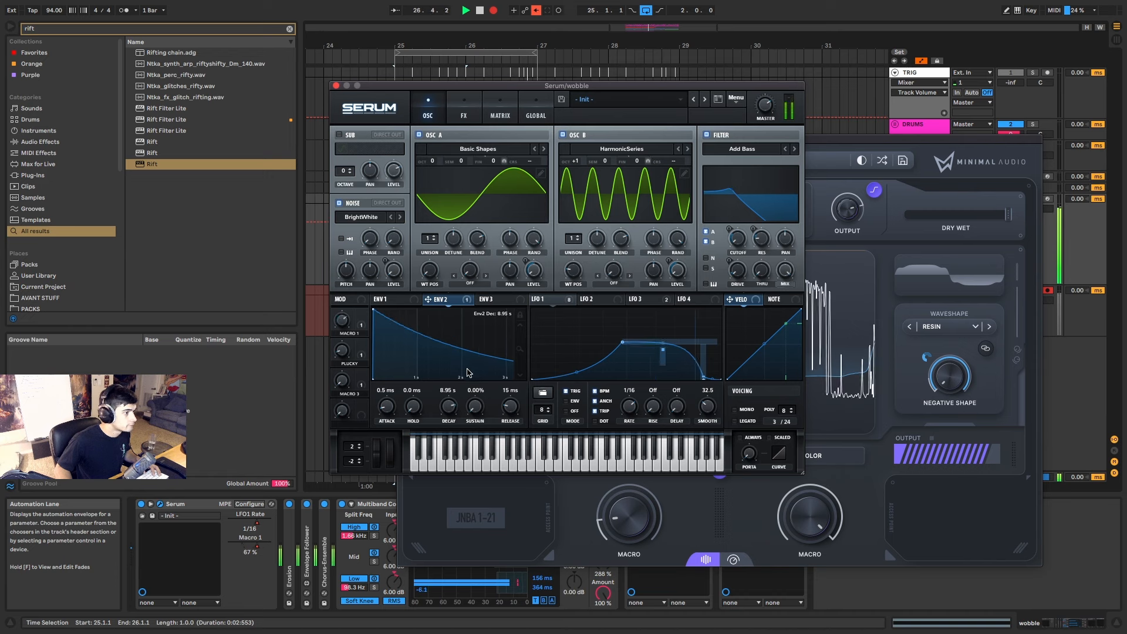
drag(449, 405, 450, 441)
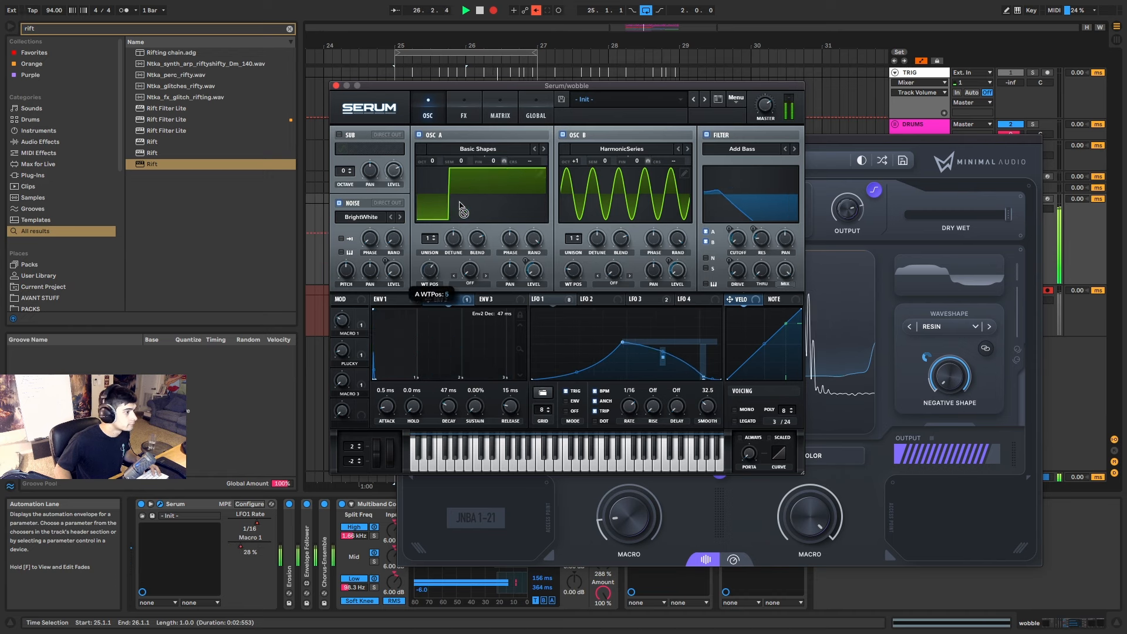
Move LFO 3's peak earlier and lower in Serum, and close the Serum and Rift plug-in windows.
click(642, 300)
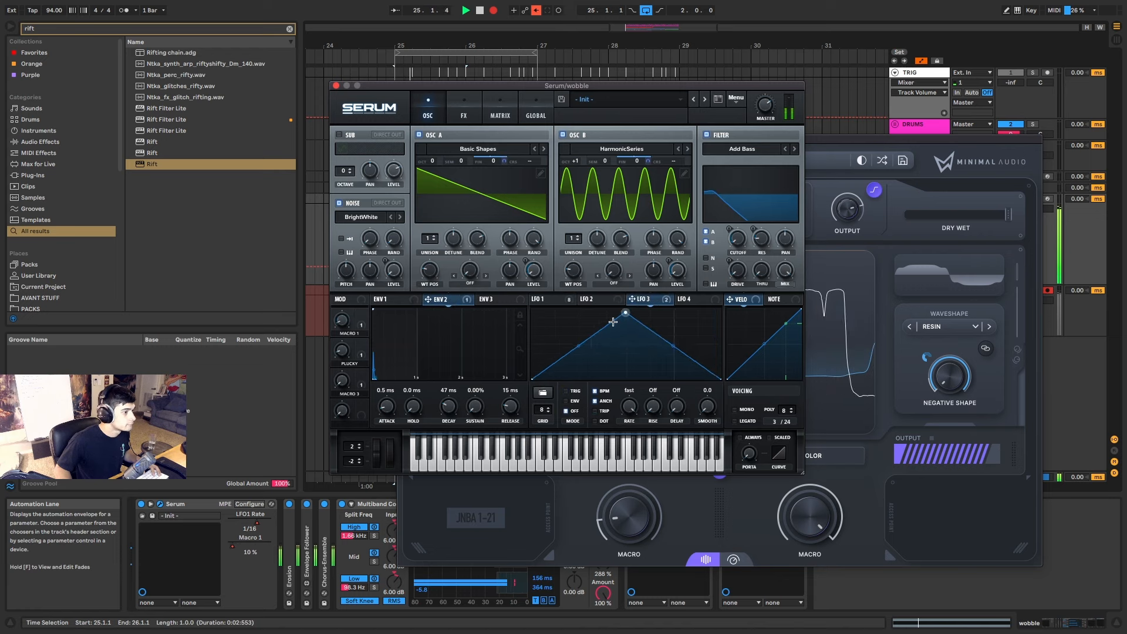
click(336, 85)
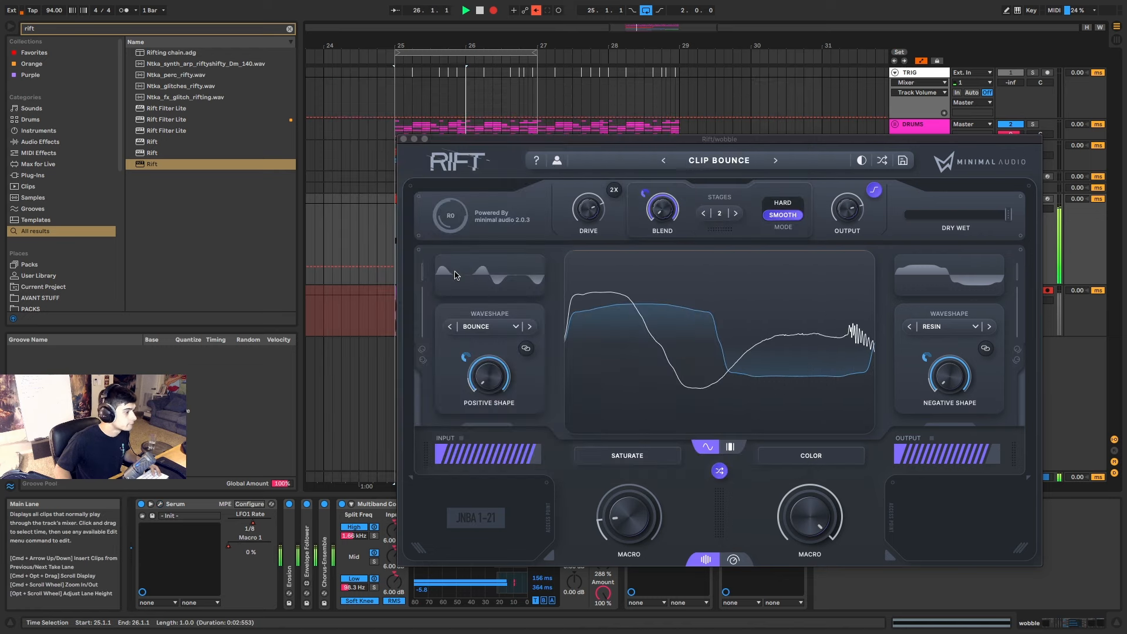
click(404, 140)
Search the browser for reverb and load the Reverb effect at the end of the wobble track's device chain.
key(super+f)
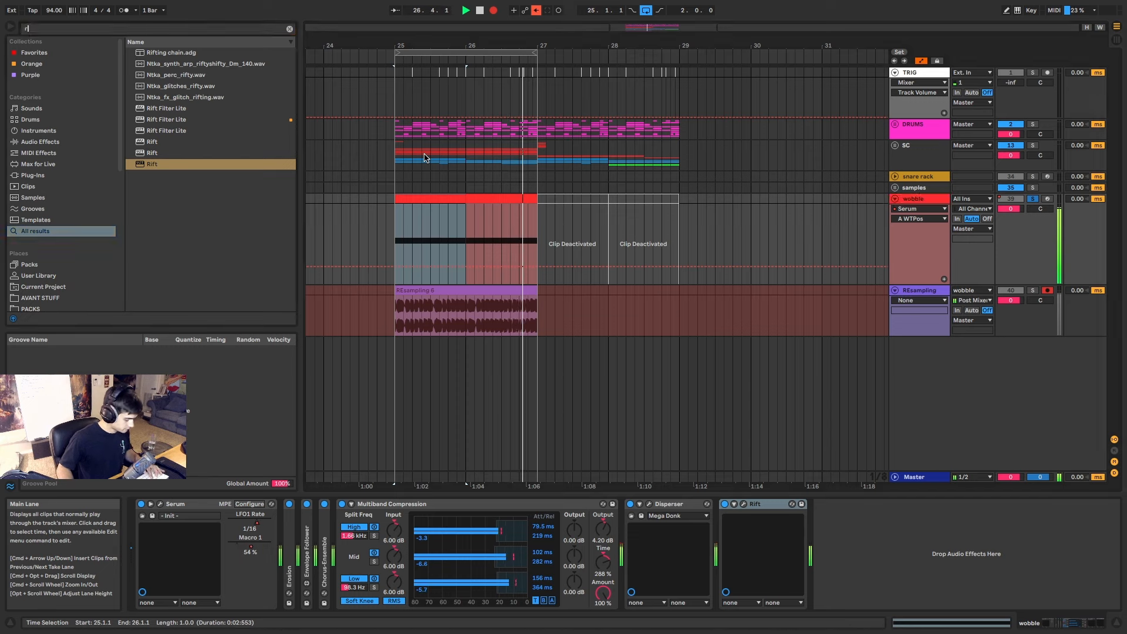
text(revefrb)
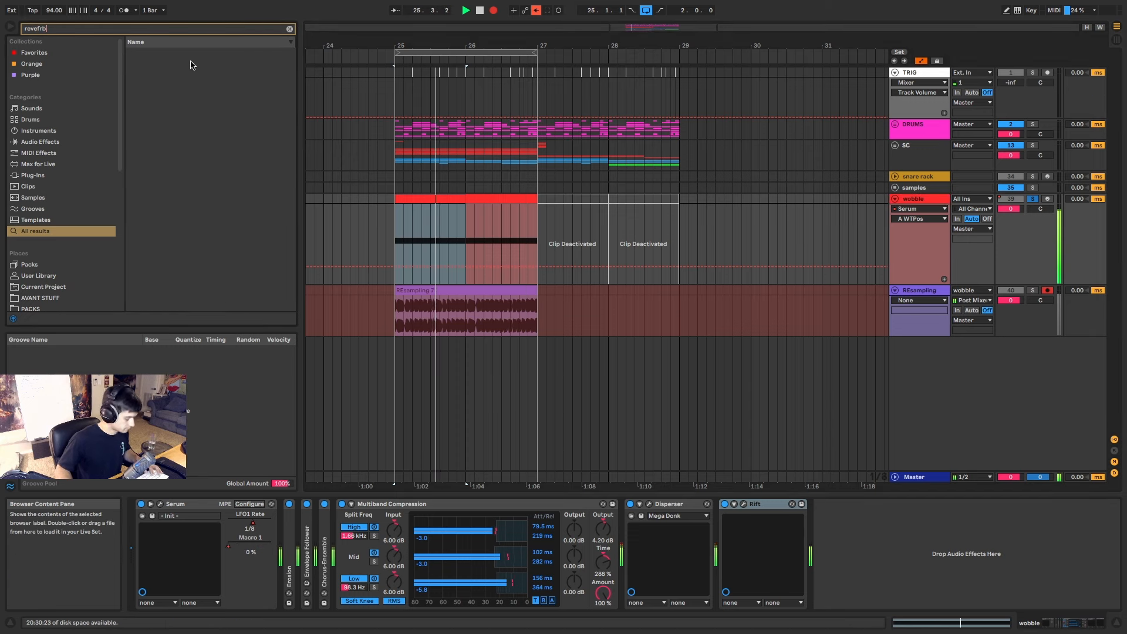
key(BackSpace)
key(BackSpace)
key(BackSpace)
text(rb)
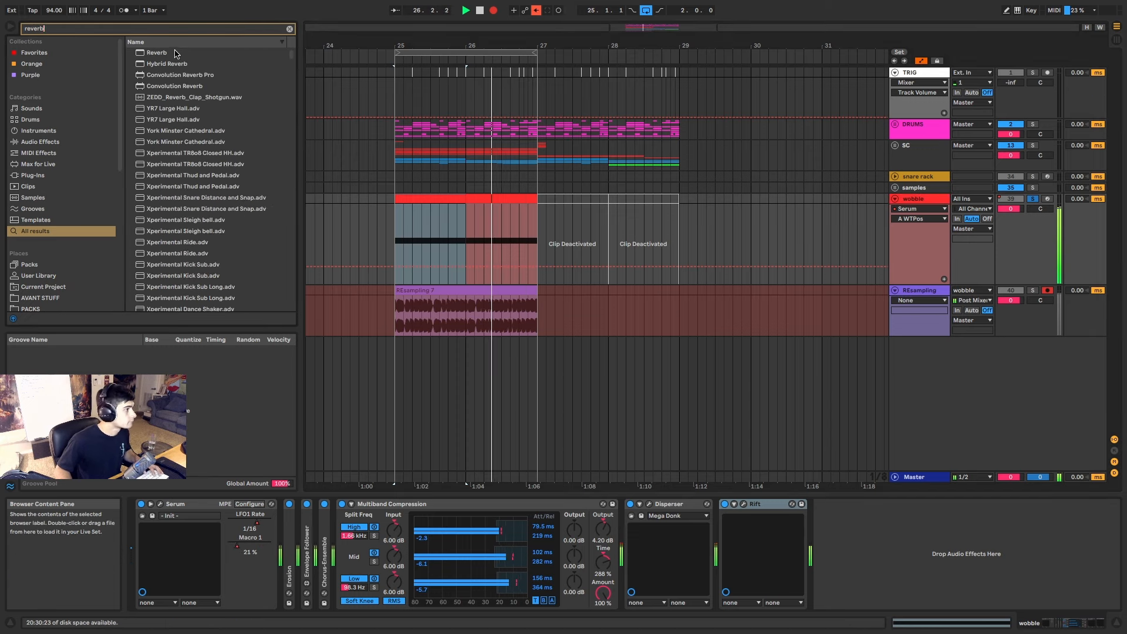
drag(173, 52, 913, 542)
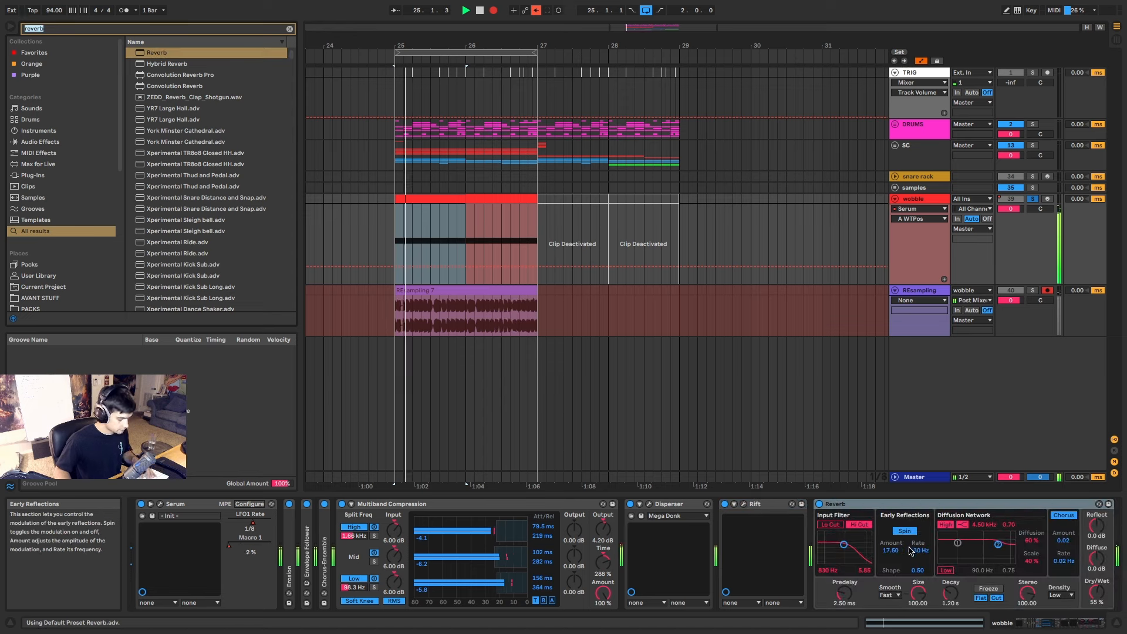
Set the Reverb's reflect level to 3.3 dB, dry/wet to 32%, decay to 52.5 s and size to 1.58.
drag(1096, 524, 1097, 515)
drag(1096, 591, 1097, 605)
drag(950, 593, 950, 555)
mouse_move(918, 593)
mouse_down()
mouse_move(919, 624)
mouse_move(918, 611)
mouse_up()
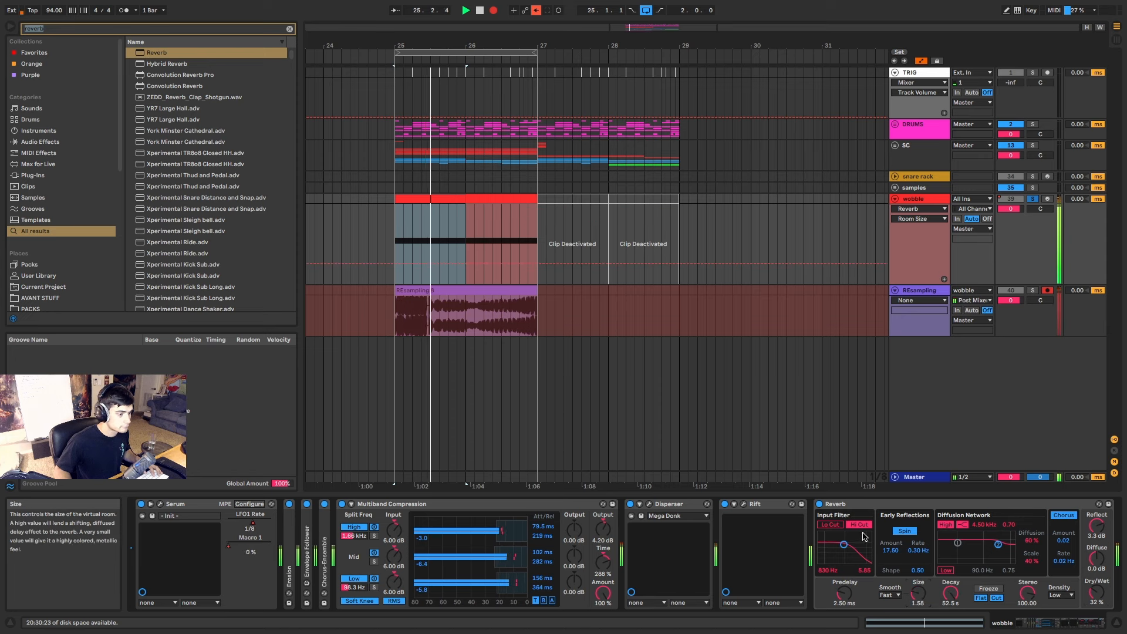
Enable the Reverb's low cut with the input filter at 18.0 kHz, and set size to 0.76, decay to 5.21 s and dry/wet to 56%.
drag(844, 545, 867, 560)
click(832, 525)
drag(923, 595, 951, 586)
drag(1097, 593, 1097, 576)
Duplicate the Disperser device five times in the wobble track's chain.
click(668, 505)
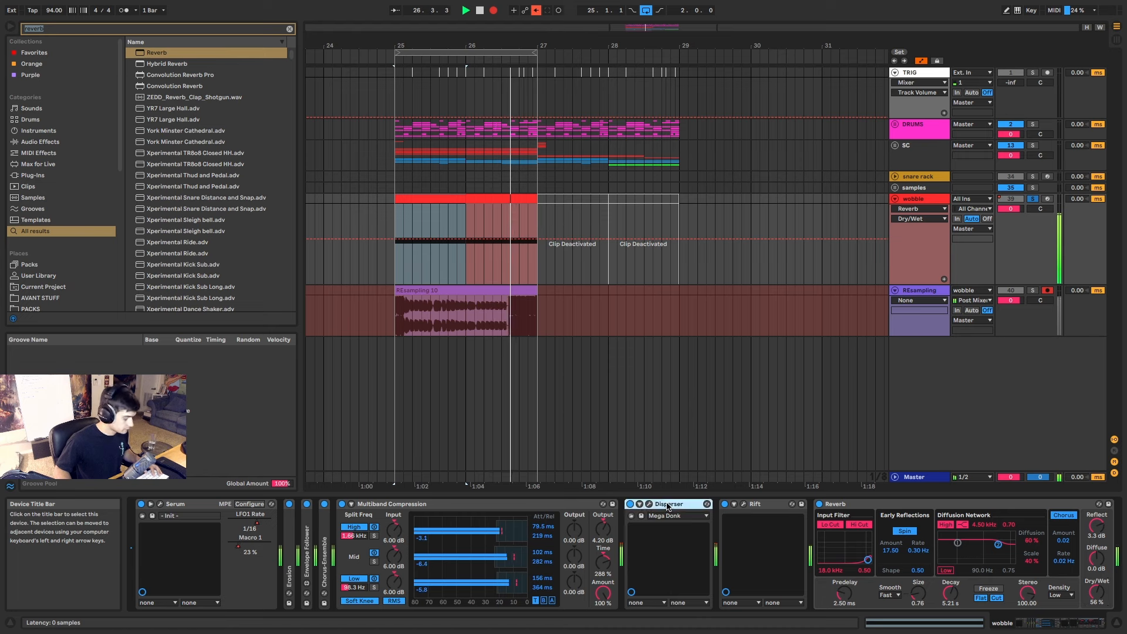
key(ctrl+d)
key(ctrl+d)
key(ctrl+d)
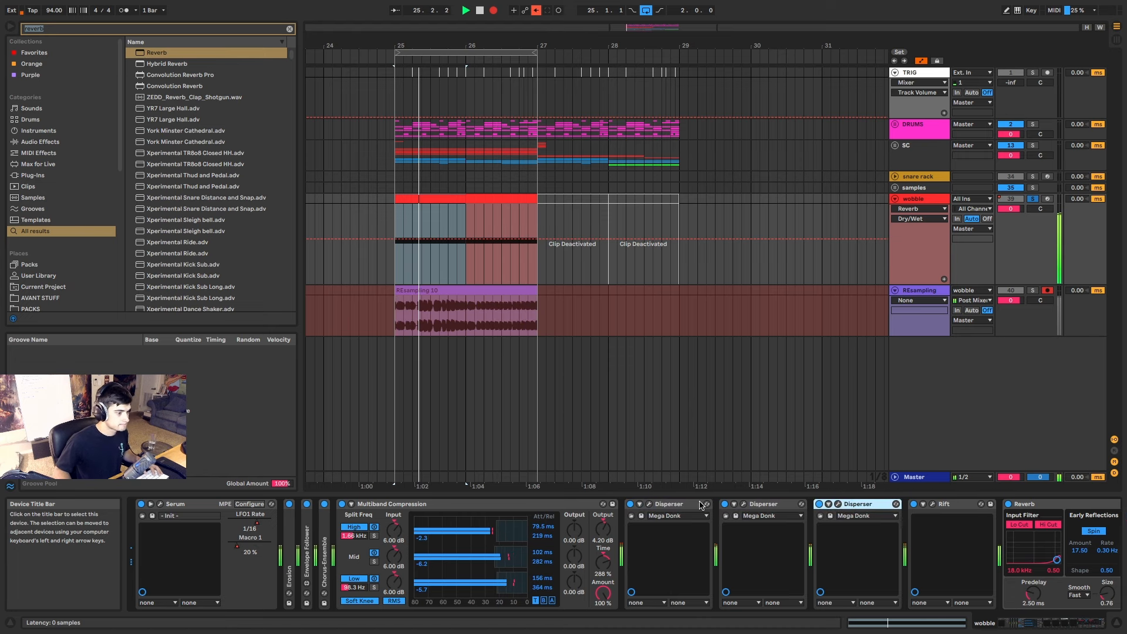
key(ctrl+d)
key(ctrl+d)
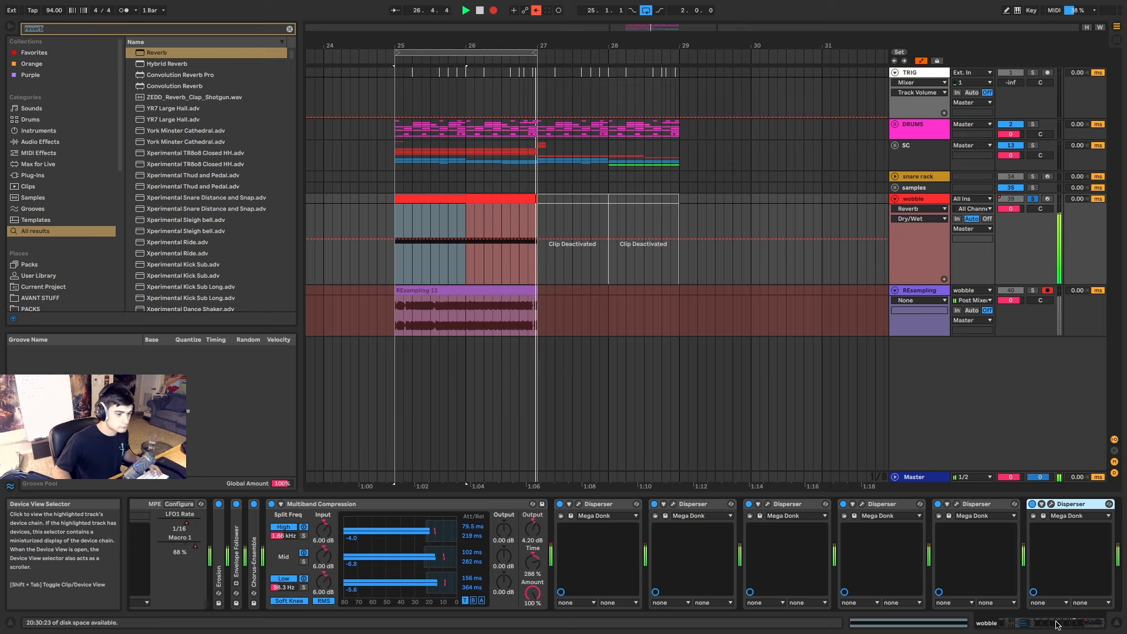
In the wobble track's Serum, switch off oscillator B and the filter, and return oscillator A's wavetable position to the sine wave.
drag(1058, 624, 1037, 624)
click(159, 504)
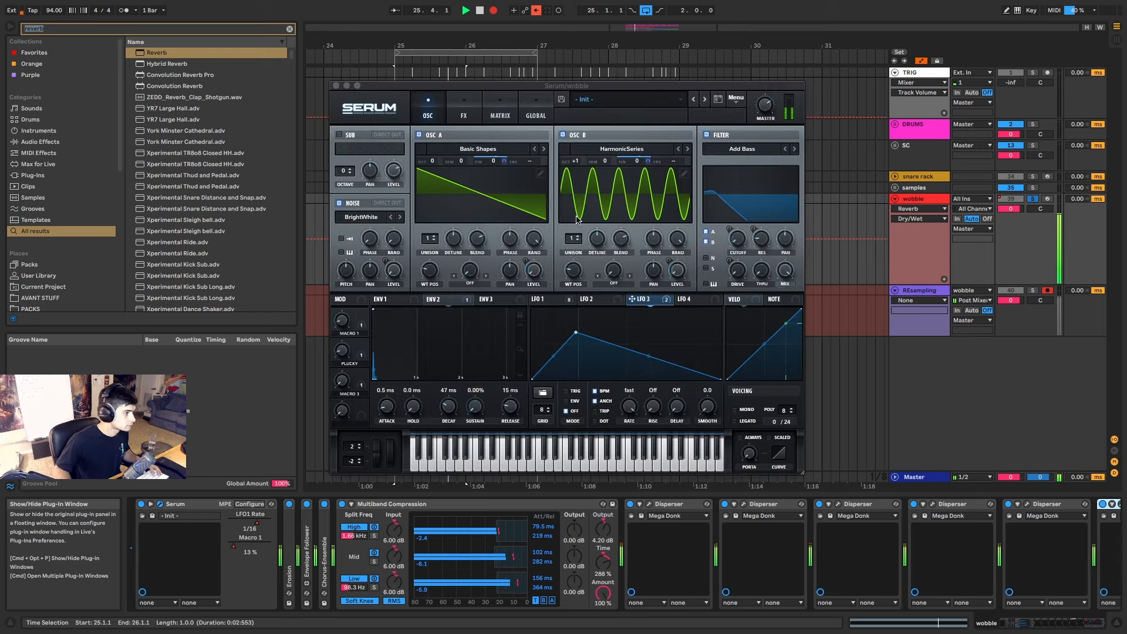
click(561, 136)
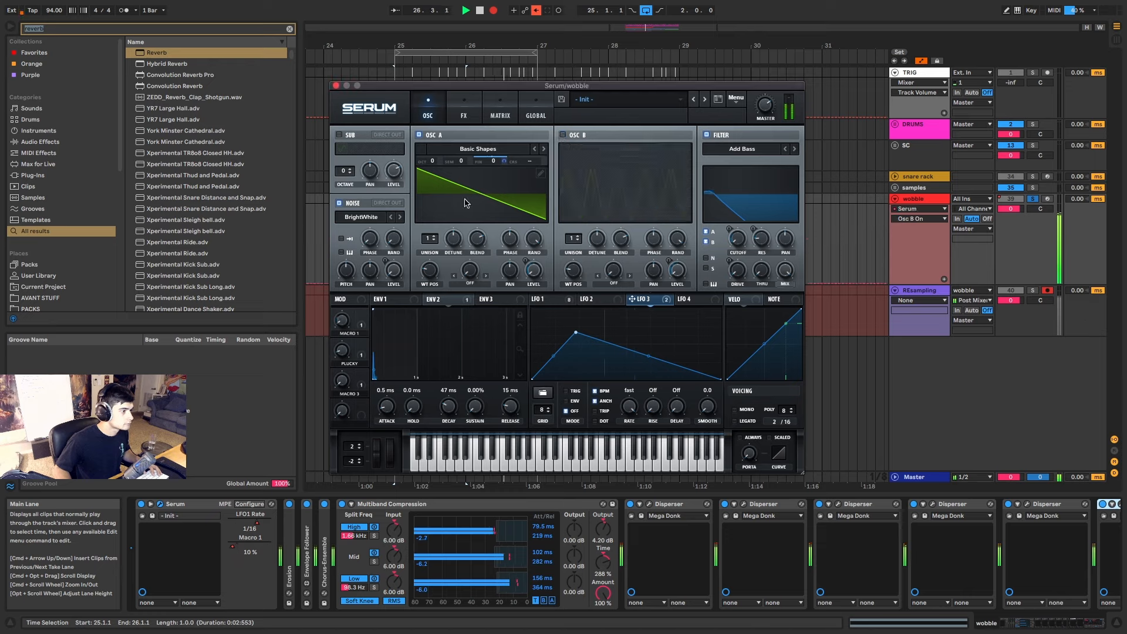
drag(430, 270, 431, 294)
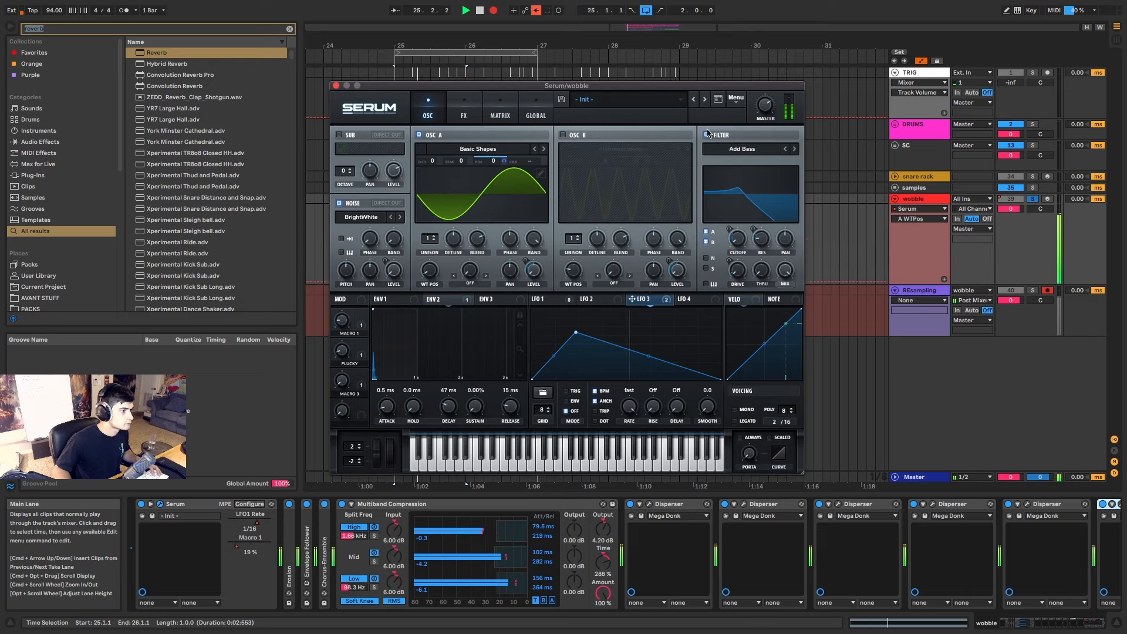
click(707, 134)
click(336, 85)
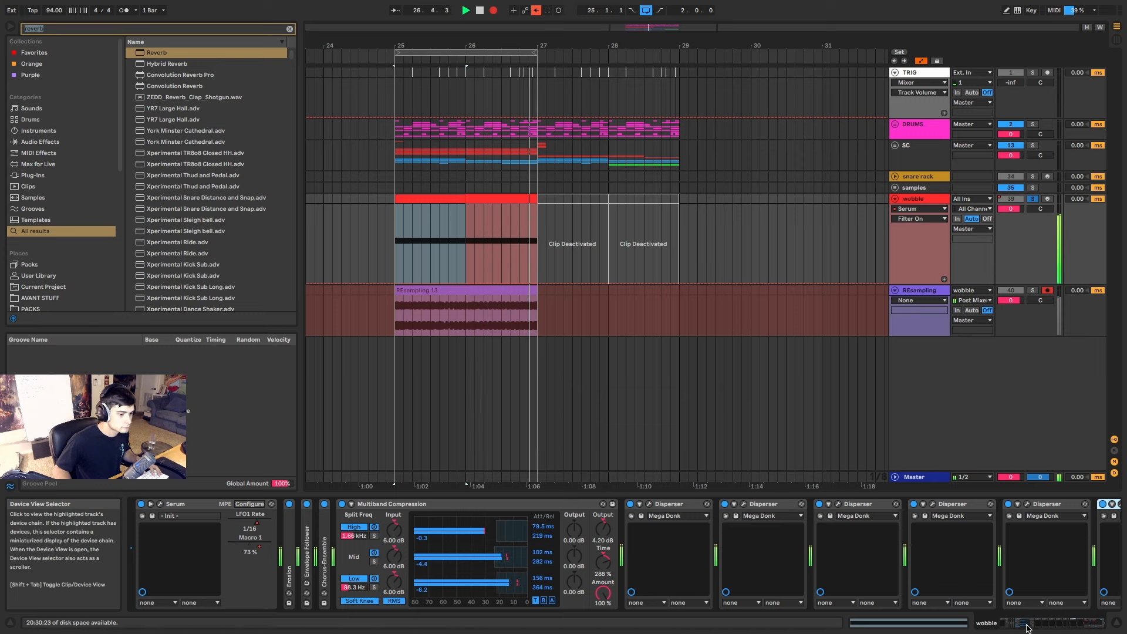
Randomize Rift's preset until Cursed Room is loaded and close the plug-in window.
scroll(1044, 605, down, 5)
click(712, 505)
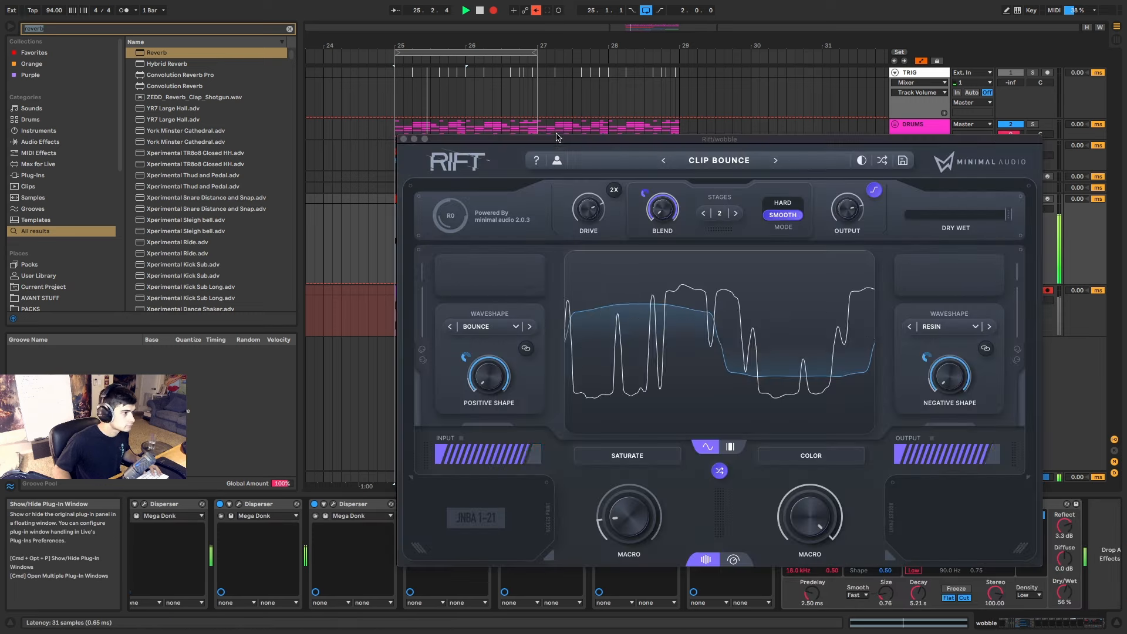
click(883, 163)
click(884, 162)
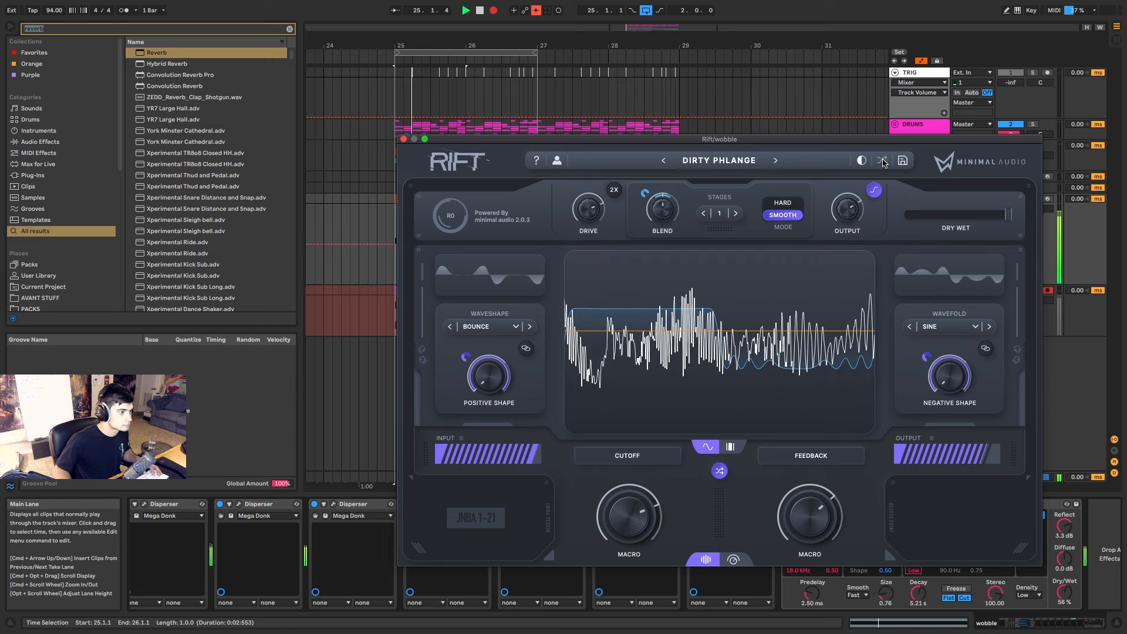
click(883, 163)
click(883, 163)
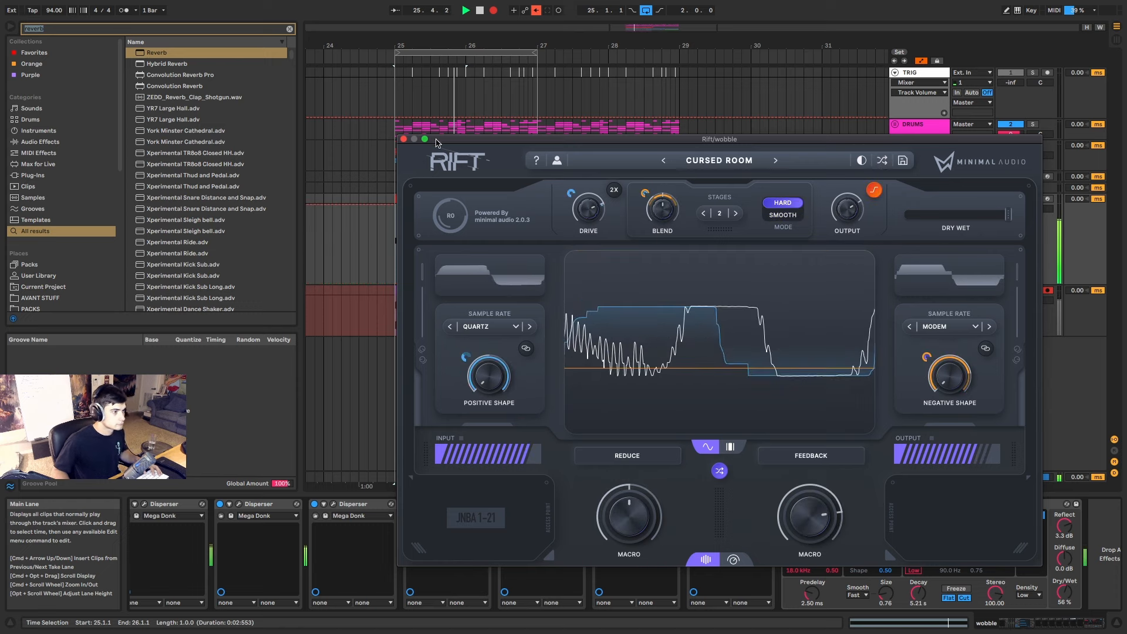
click(403, 140)
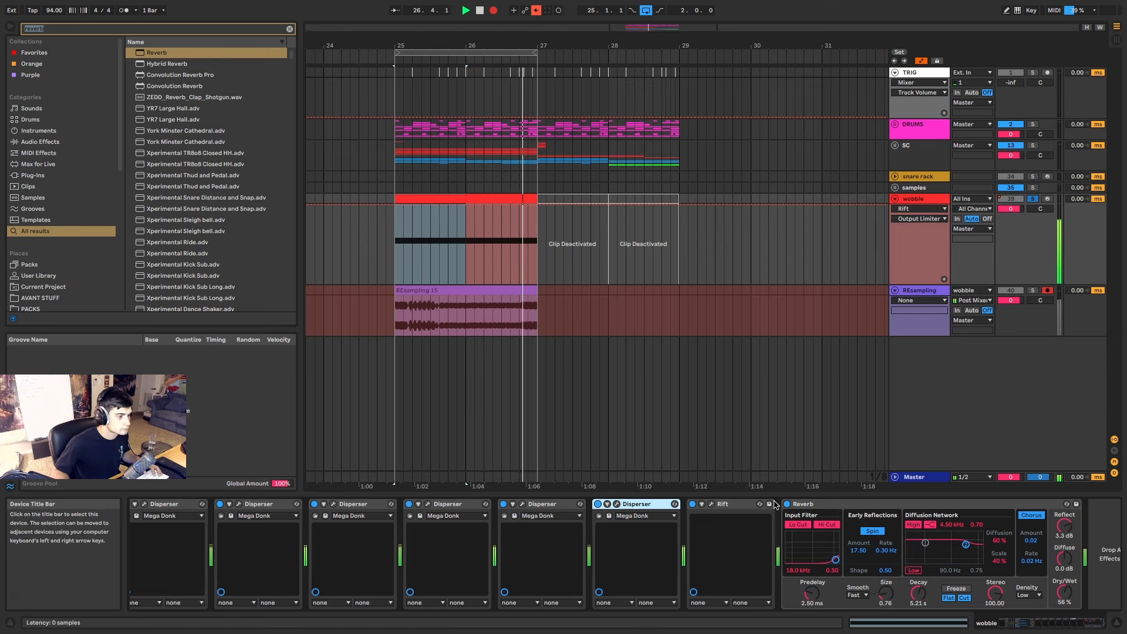
Delete five of the Disperser devices, keeping a single one before Rift.
click(181, 505)
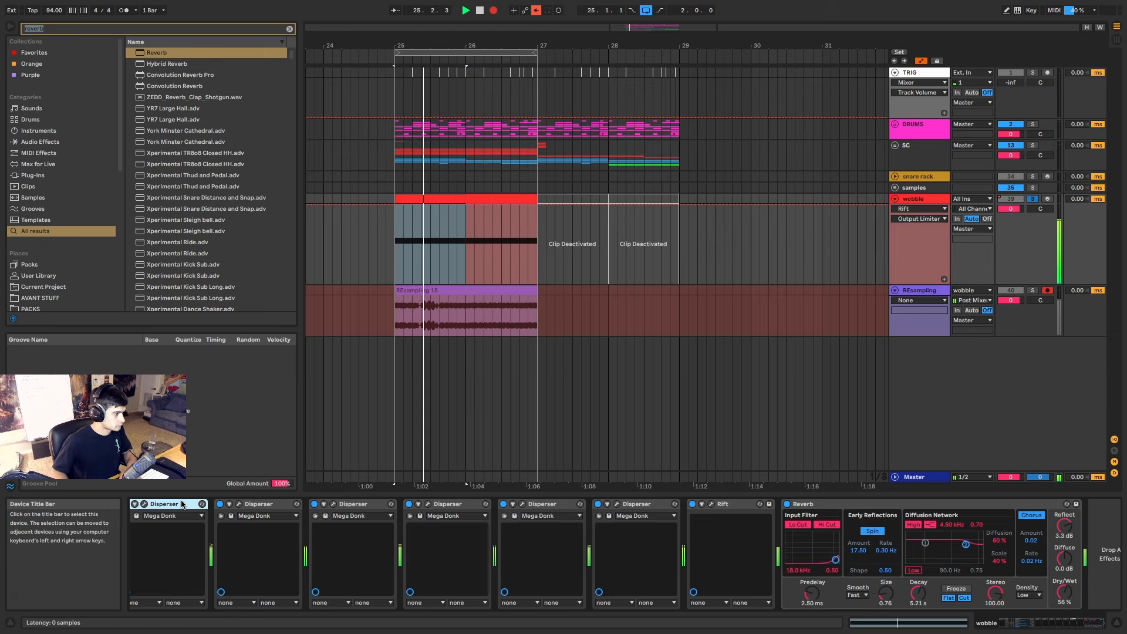
key(Delete)
key(Delete)
key(Delete)
key(Delete)
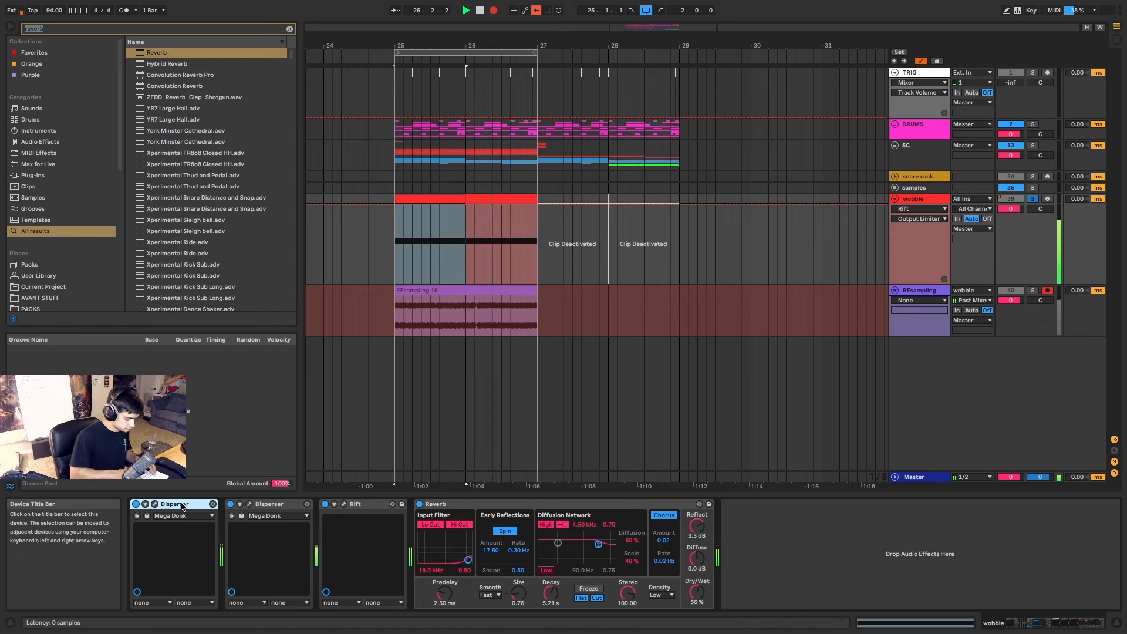
key(Delete)
Search the browser for beat repeat and load the Robo Voice preset after the Reverb on the wobble track.
key(ctrl+f)
text(beat repeat)
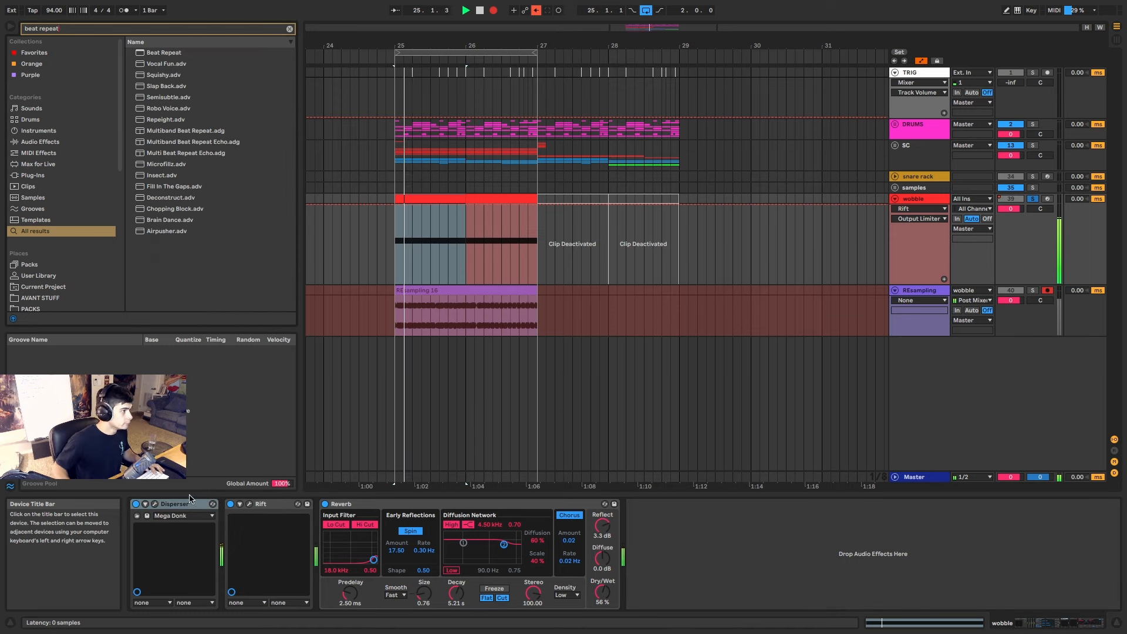
double_click(187, 108)
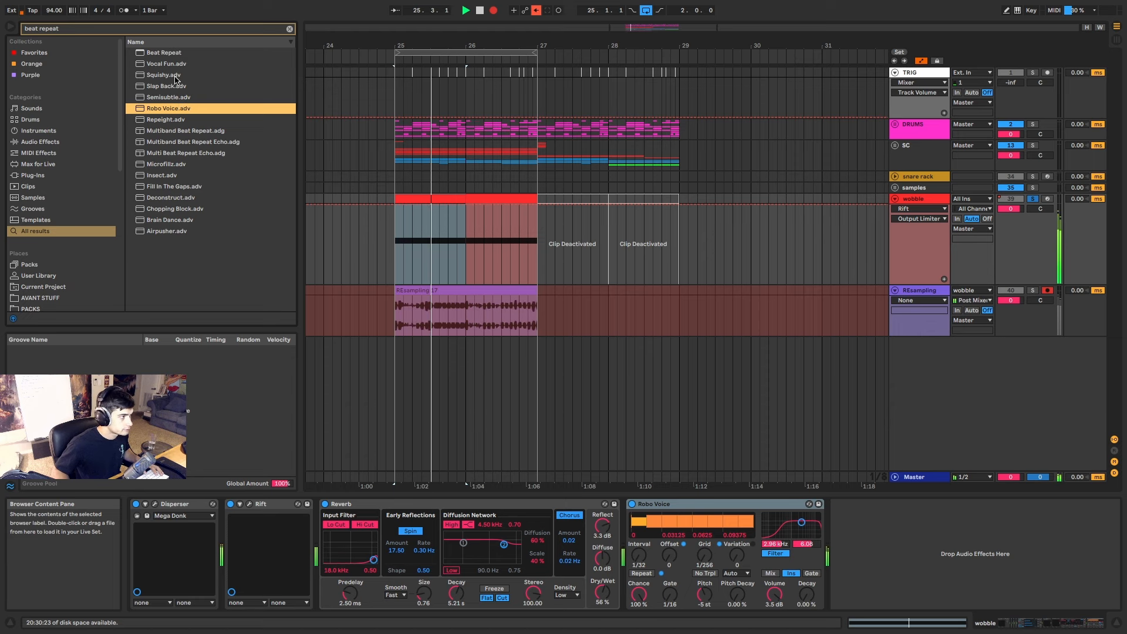
Search the browser for ott and stack several OTT.adv compressors at the end of the wobble track's chain.
key(ctrl+f)
text(ott)
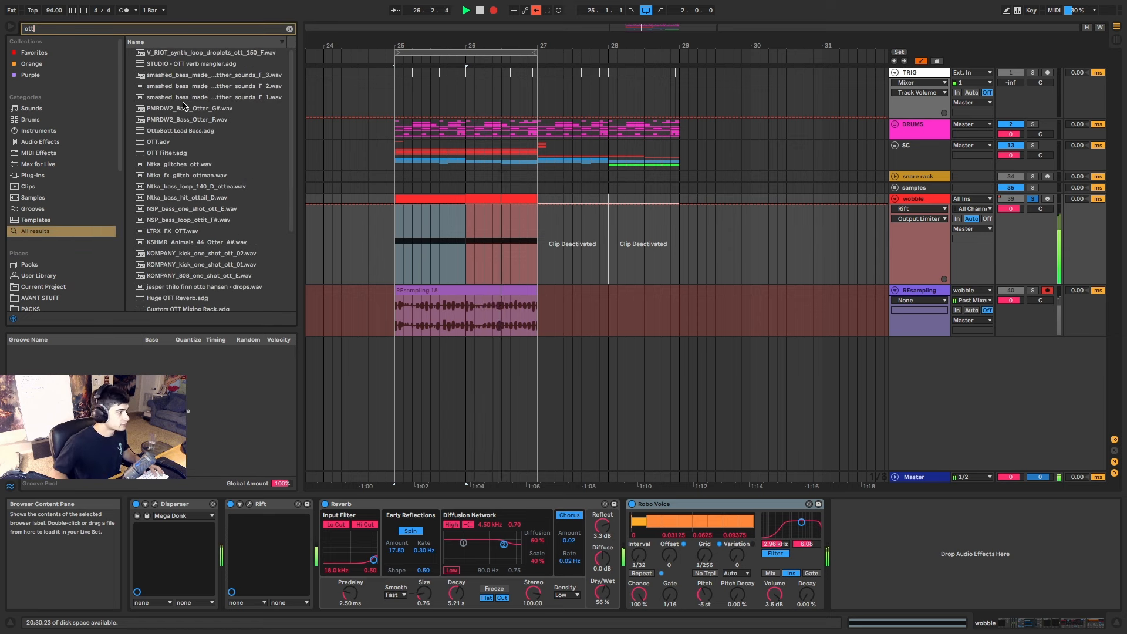
click(170, 131)
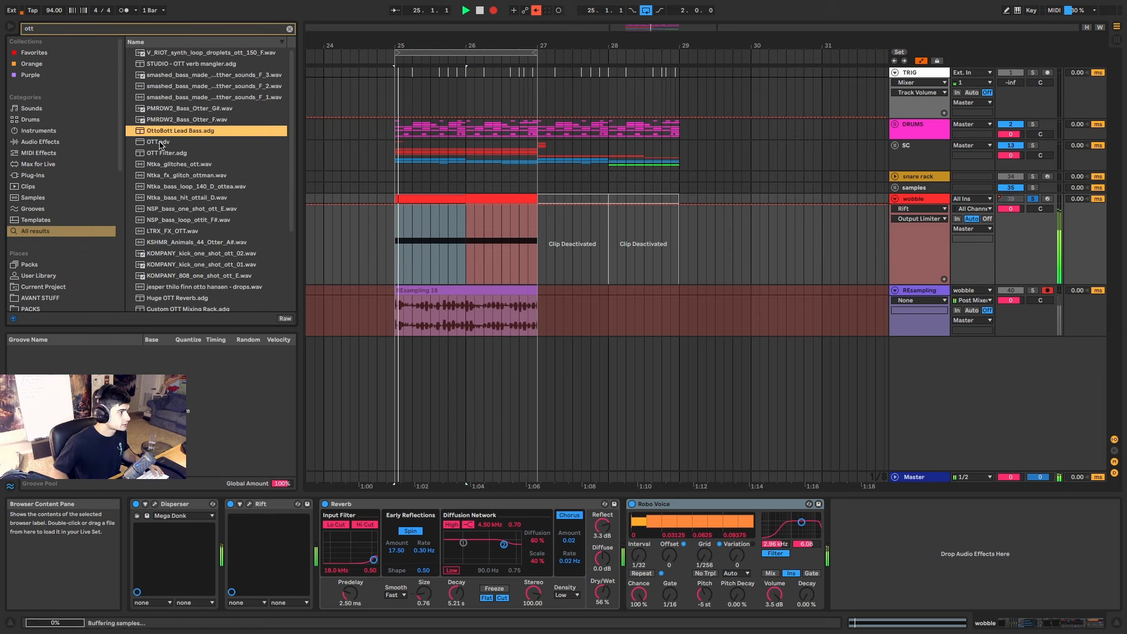
click(161, 142)
double_click(161, 142)
double_click(160, 142)
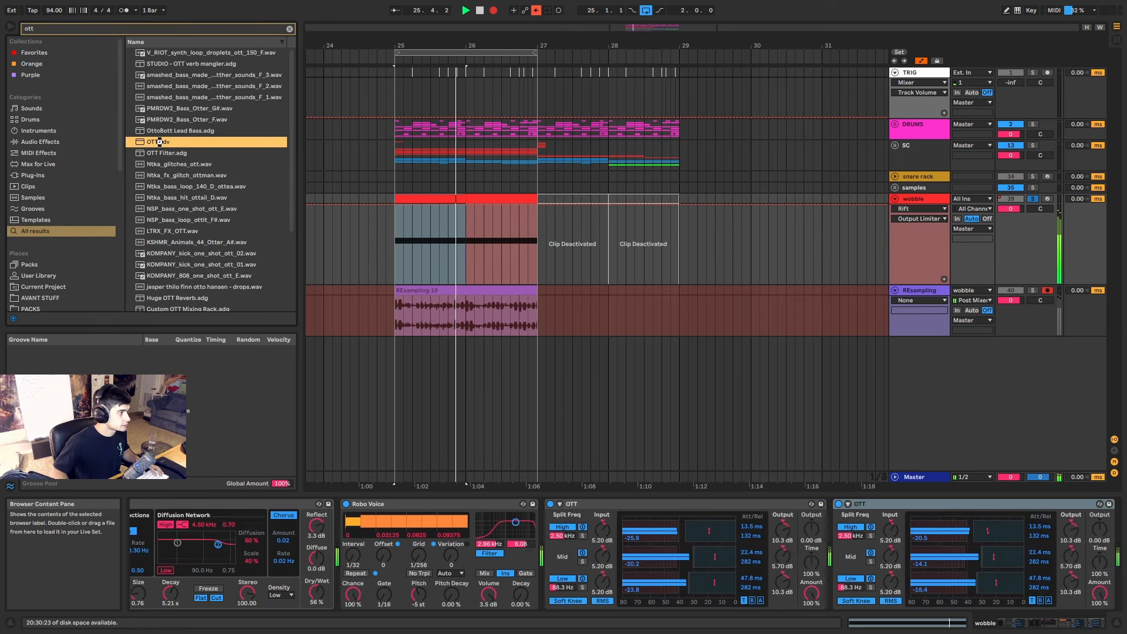
double_click(161, 142)
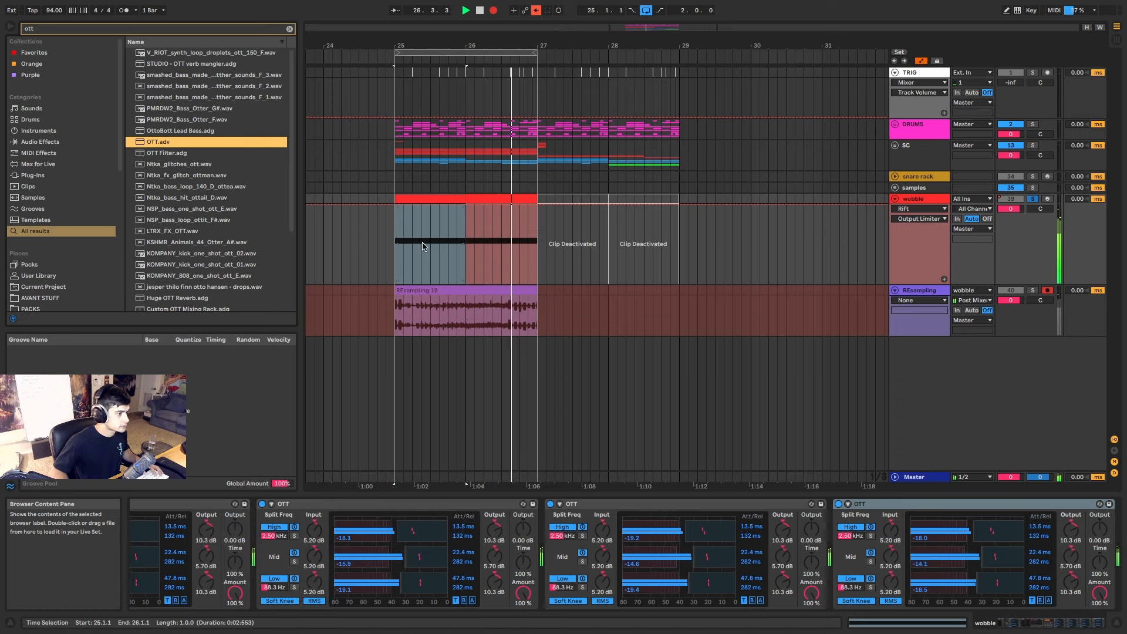
Set the Robo Voice effect's decay to 73%, volume to -6.7 dB, variation to 10 and grid to 1/6.
click(443, 199)
drag(1048, 624, 940, 596)
drag(1013, 622, 1035, 623)
drag(804, 595, 773, 611)
drag(734, 555, 702, 510)
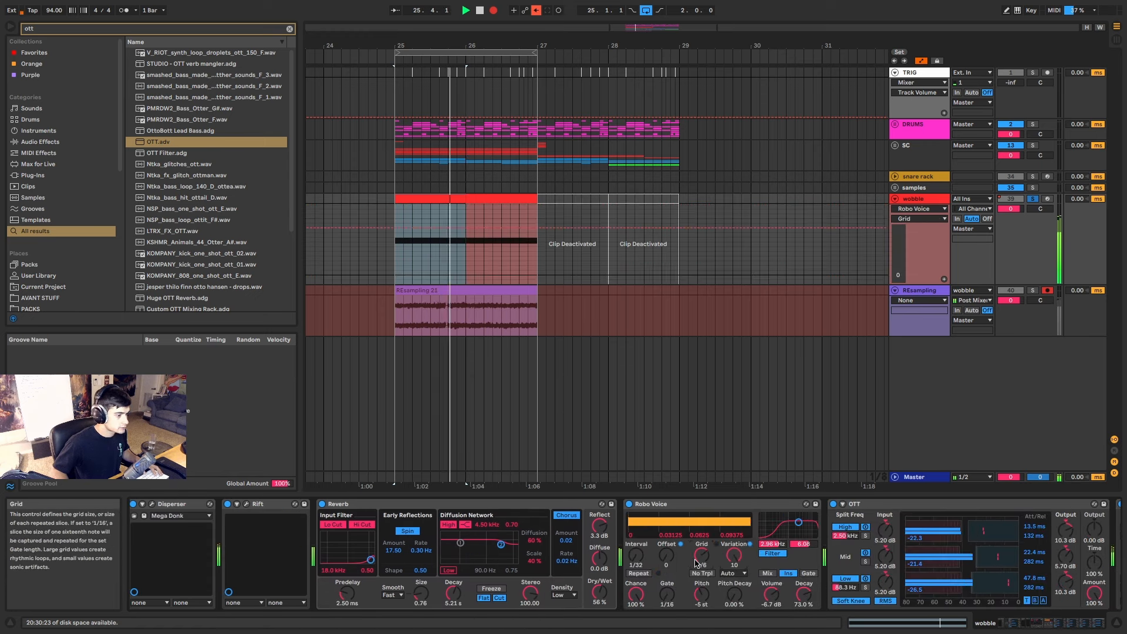
Set the Robo Voice effect's offset to 13/16 and its interval to 2 bars.
drag(667, 555, 666, 511)
click(638, 557)
drag(638, 557, 639, 511)
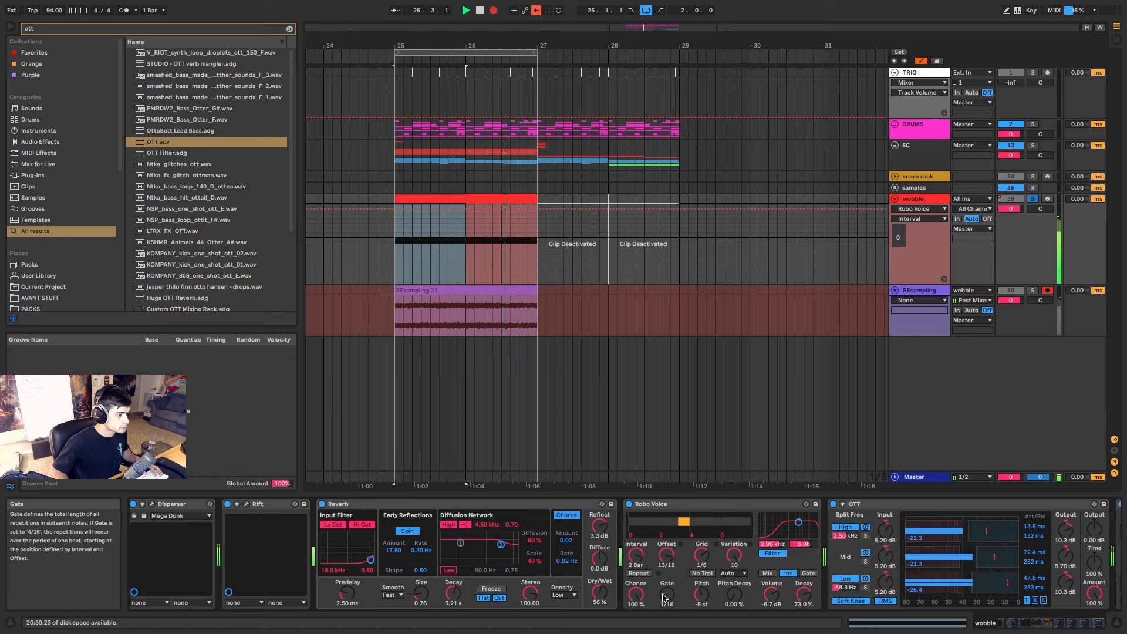
Lengthen the Robo Voice effect's gate, raise its pitch, and lower its grid, offset and interval.
drag(667, 594, 667, 546)
drag(702, 594, 734, 555)
drag(701, 557, 702, 611)
drag(666, 556, 637, 617)
In the wobble track's Serum, move LFO 3's peak later and higher, and reshape LFO 1 into a fuller curve with a higher peak.
drag(1070, 627, 1012, 627)
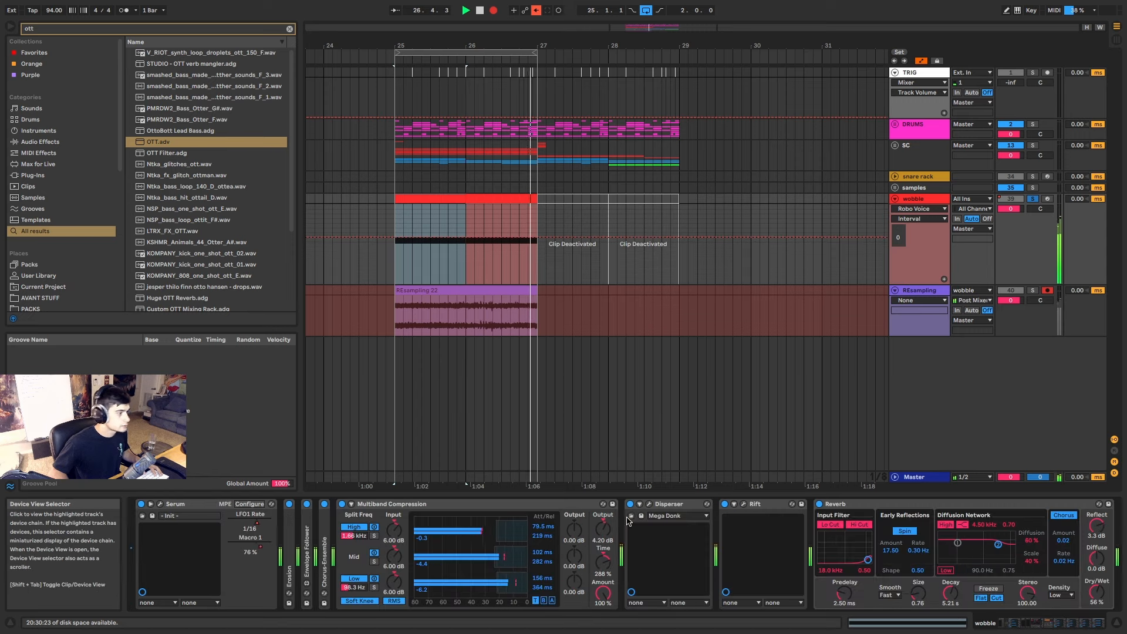
click(153, 516)
click(573, 332)
drag(573, 333, 672, 310)
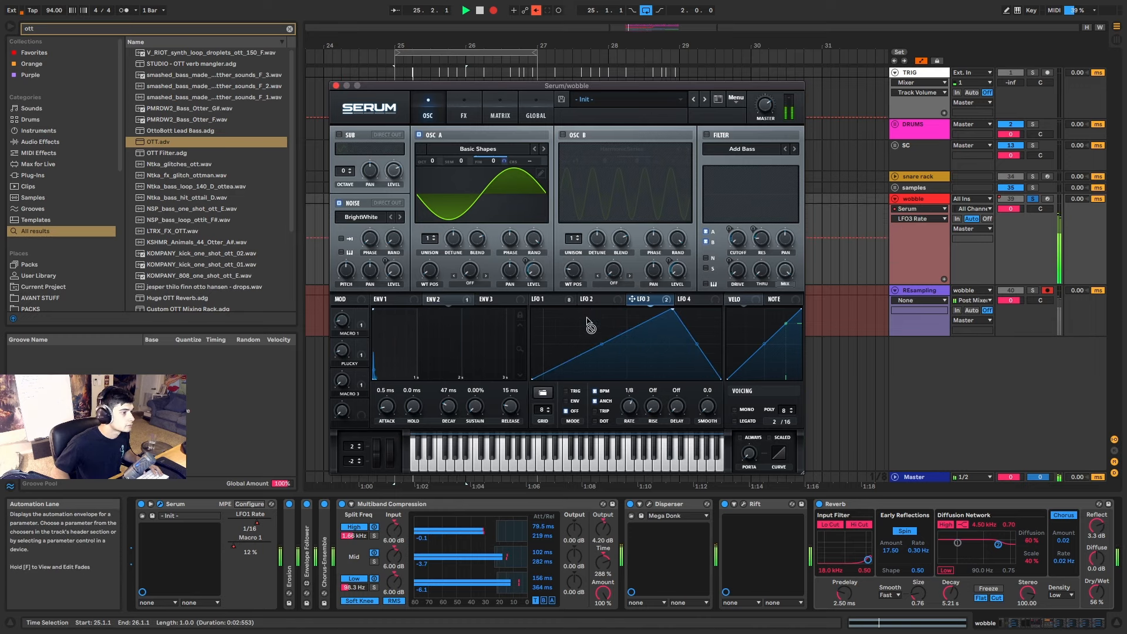
click(564, 299)
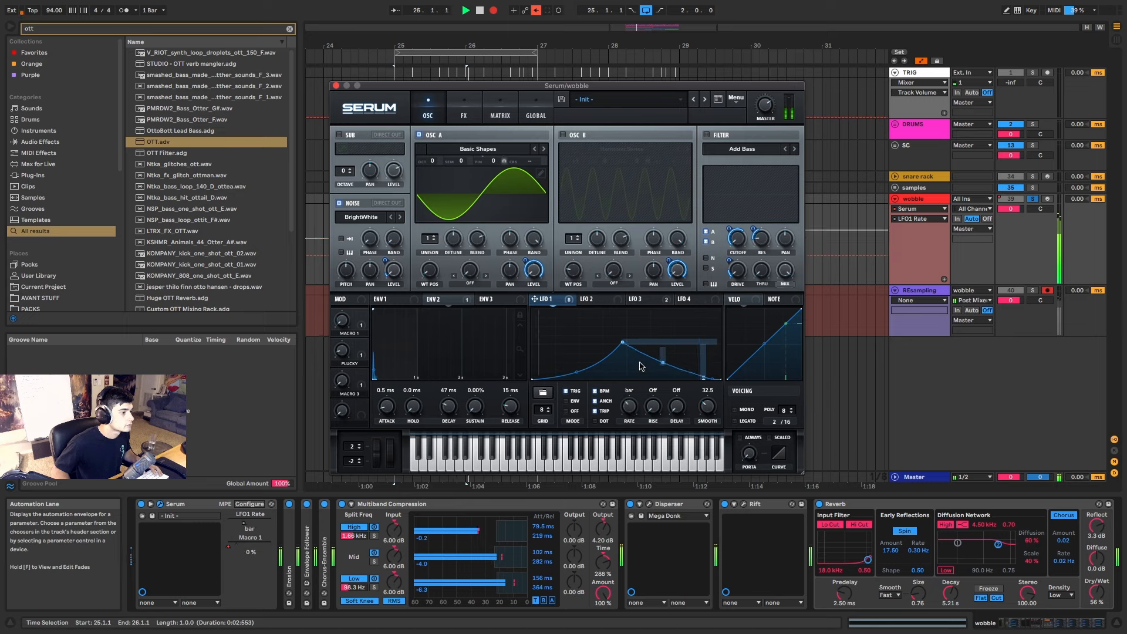
drag(622, 346, 652, 318)
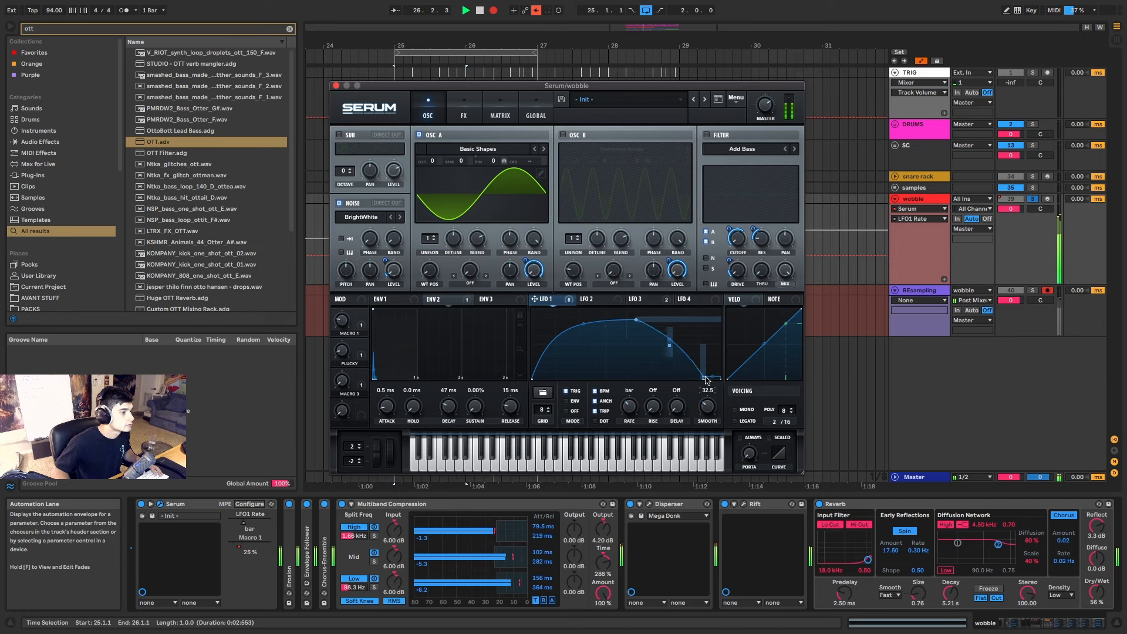
Reshape Serum's LFO 1 through a sustained plateau, a late hump and a low flat curve into a high peak near the middle.
drag(705, 379, 721, 328)
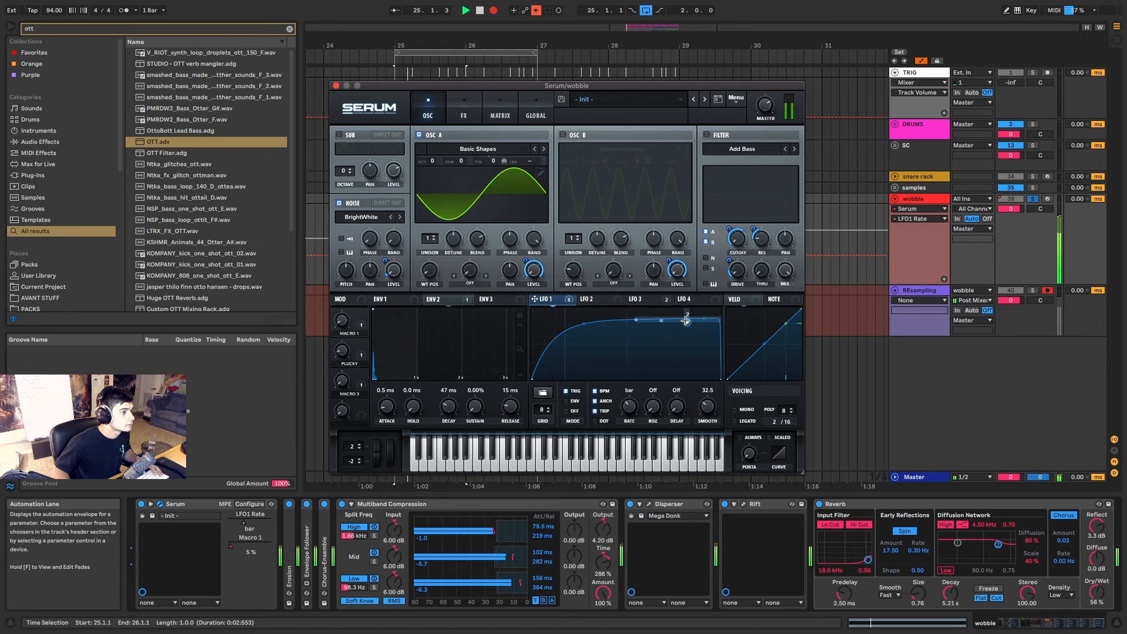
drag(575, 331, 607, 338)
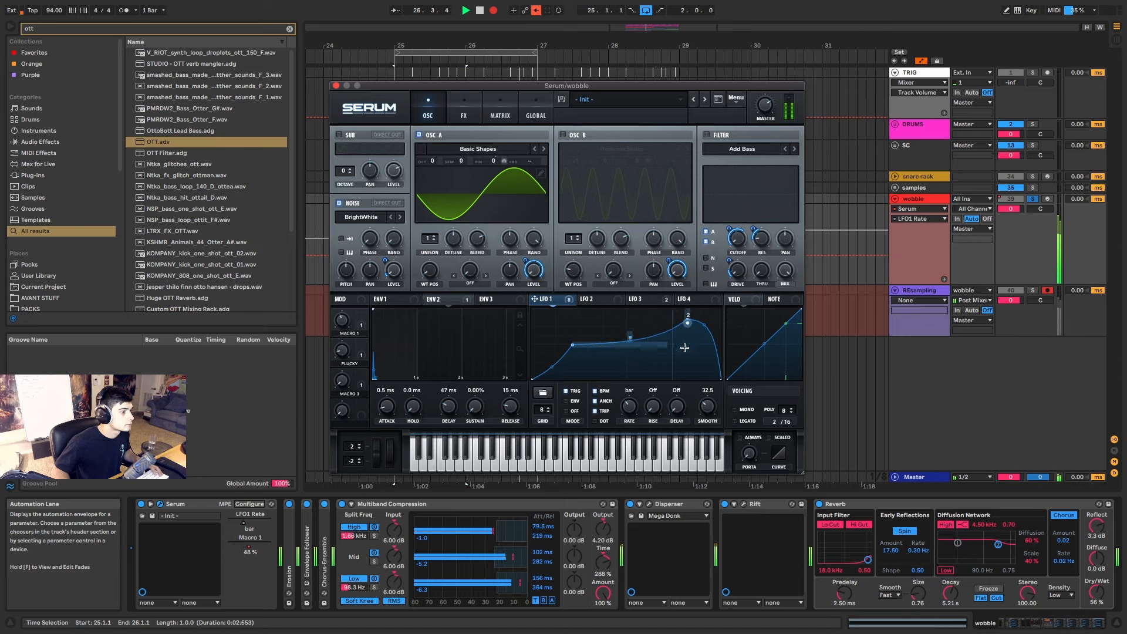
drag(685, 347, 648, 363)
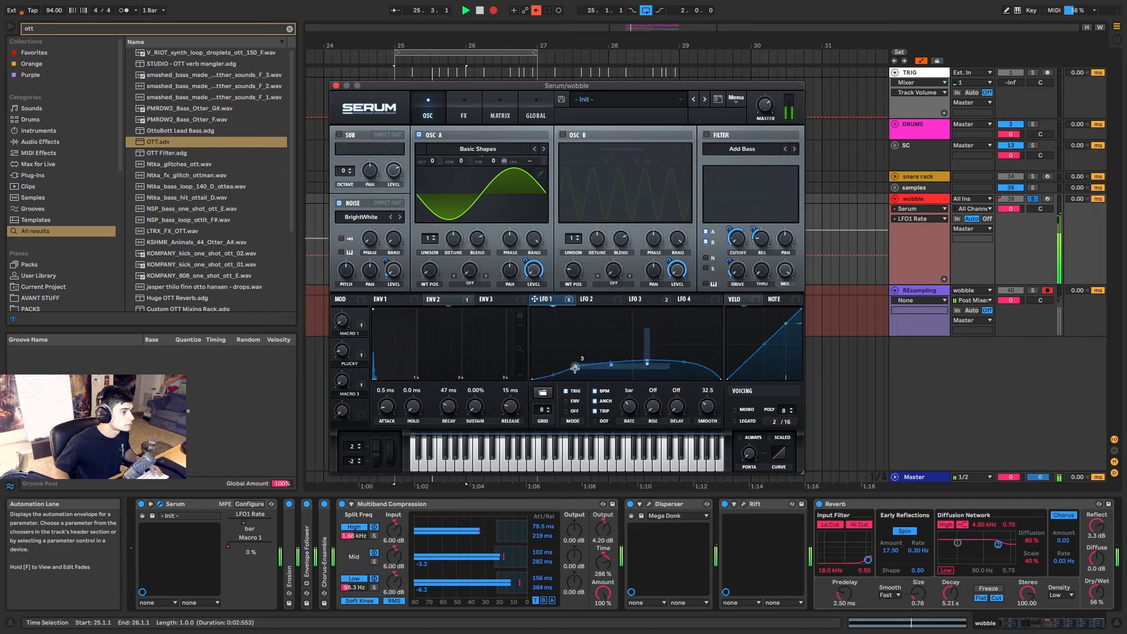
drag(575, 374, 603, 295)
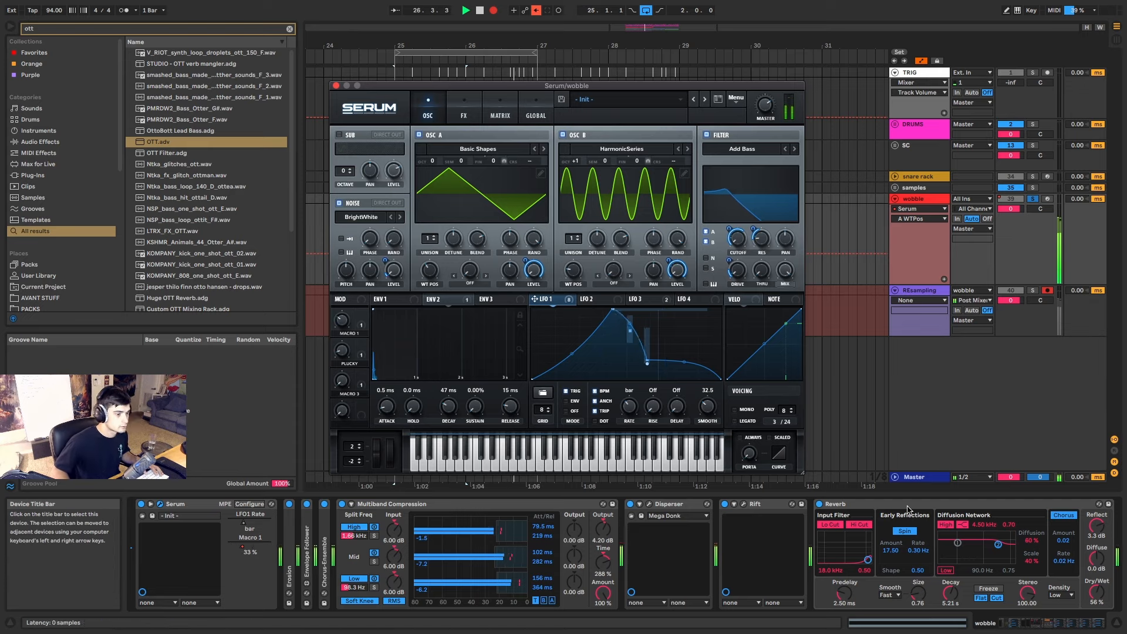
Randomize the preset of the Rift effect on the wobble track twice and close its window.
click(744, 504)
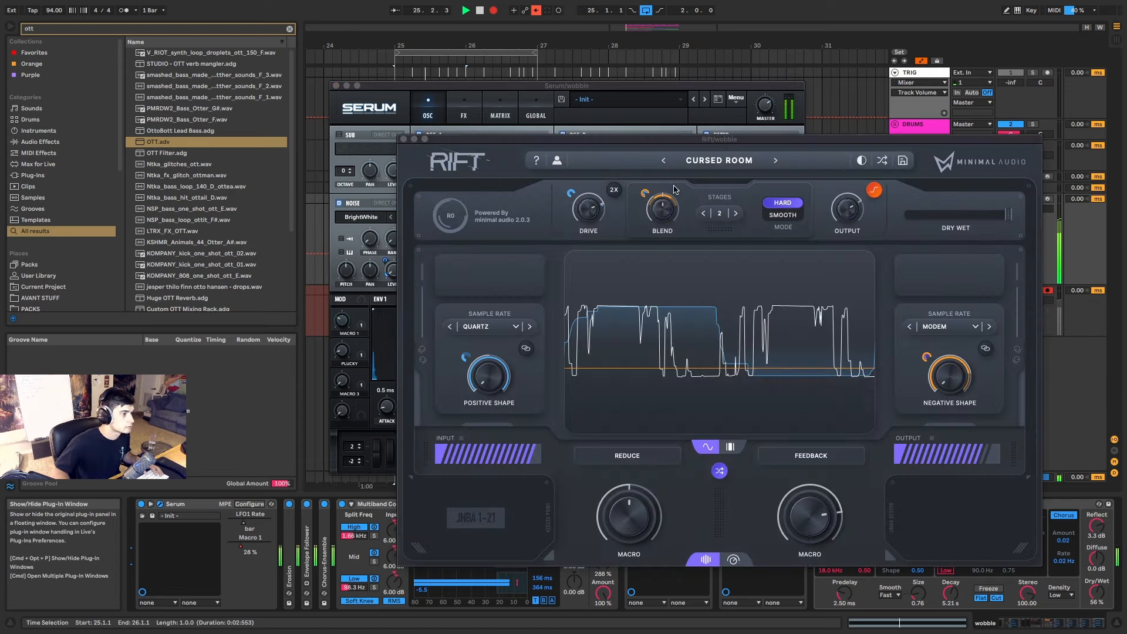
click(882, 162)
click(882, 161)
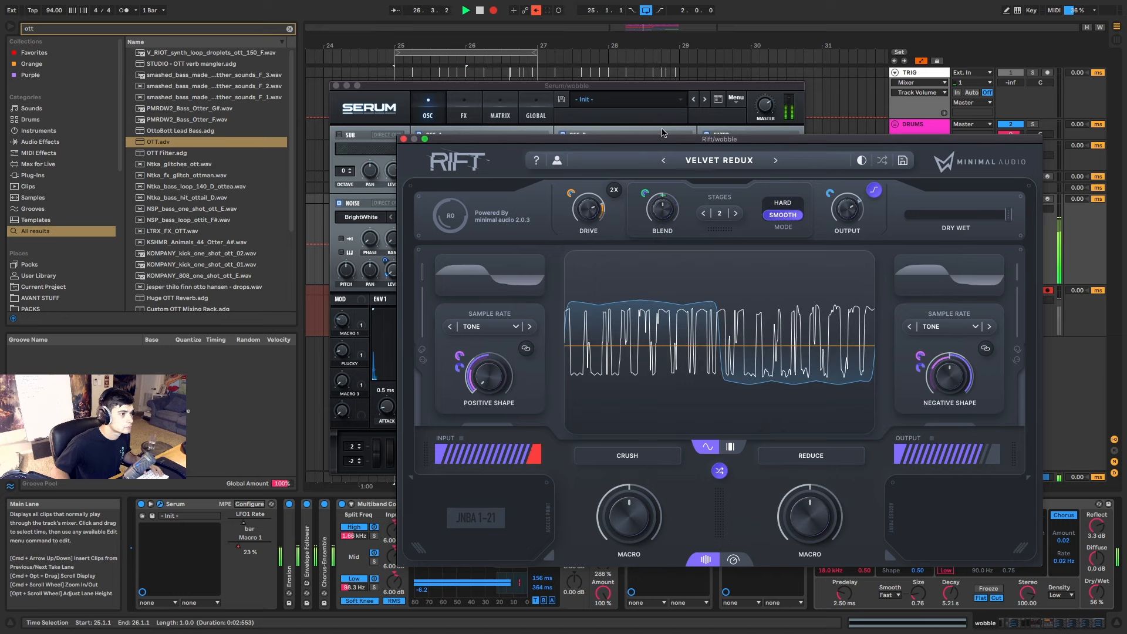
click(403, 139)
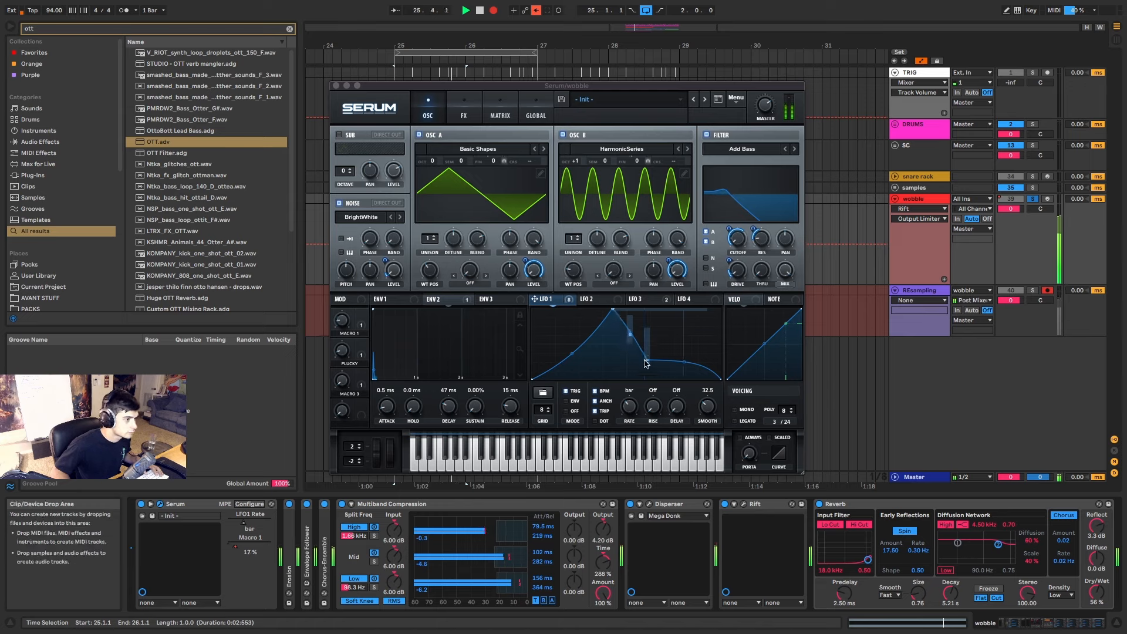
Raise the latter part of LFO 1 into a broad high plateau and switch off the Robo Voice effect.
drag(648, 365, 682, 300)
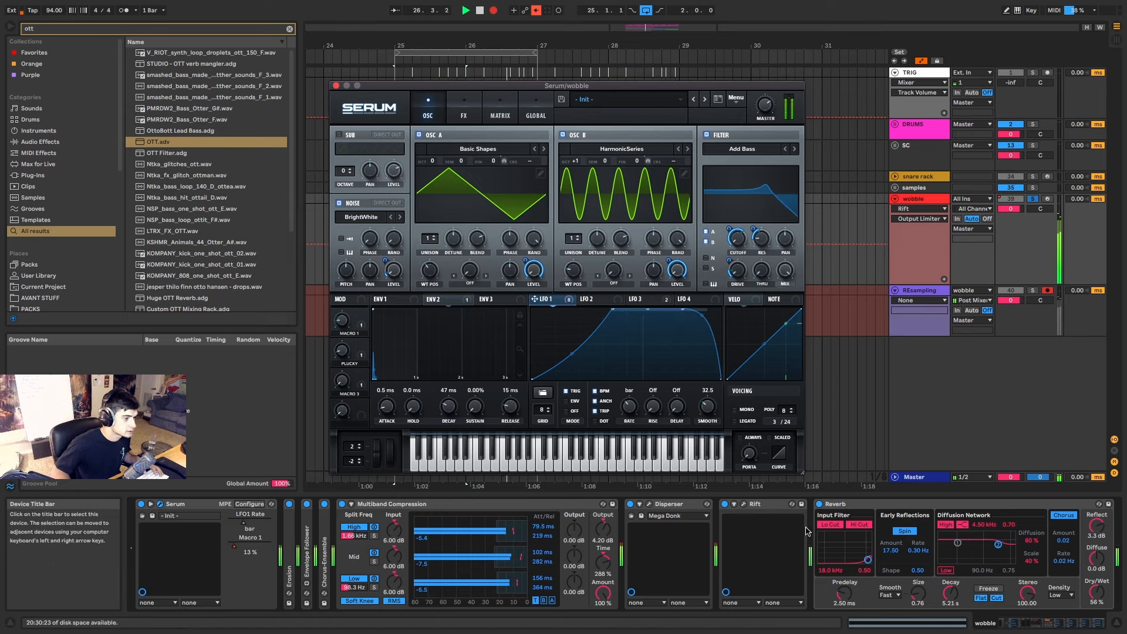
drag(1026, 624, 1046, 623)
drag(568, 594, 567, 600)
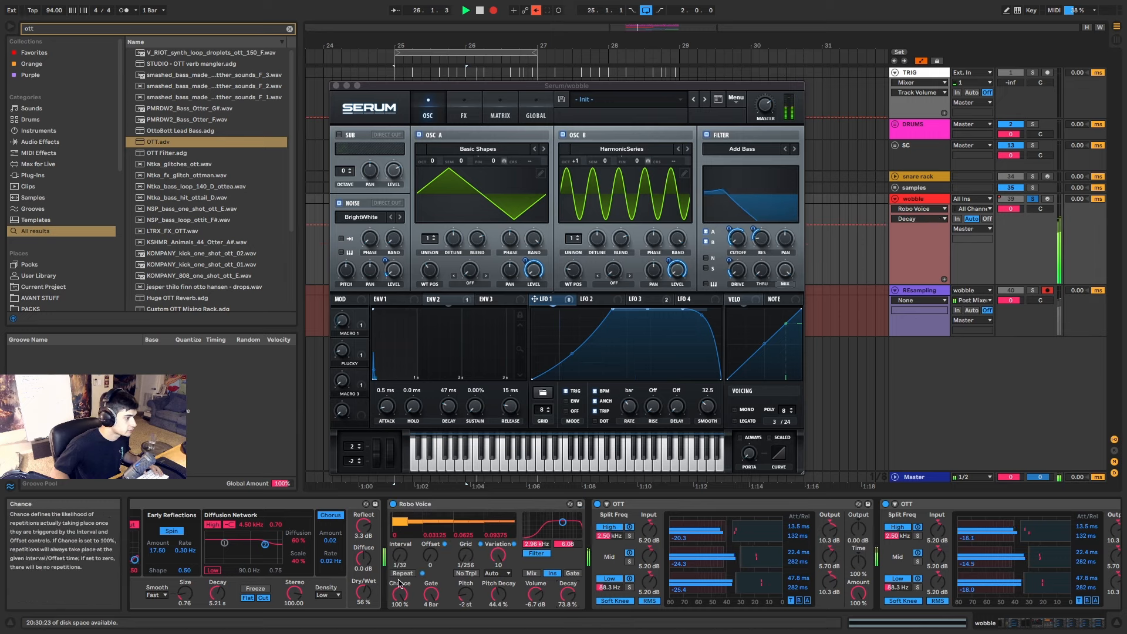
click(393, 505)
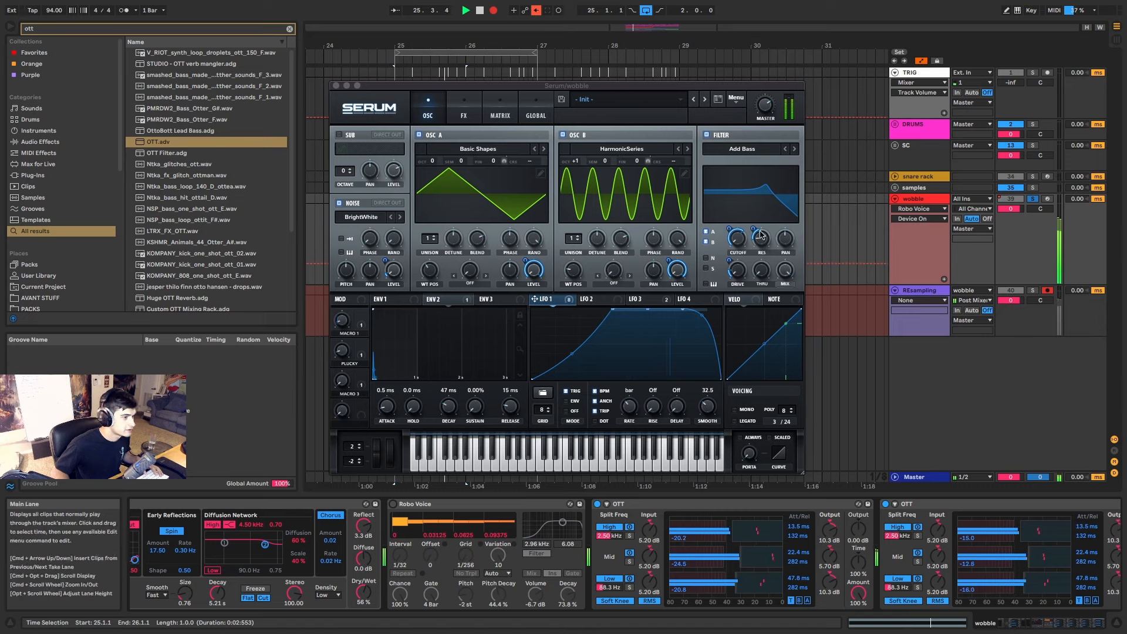
Slightly lower Serum's filter cutoff with oscillator A at +1 octave, and turn LFO 1 into a falling curve.
drag(738, 238, 729, 242)
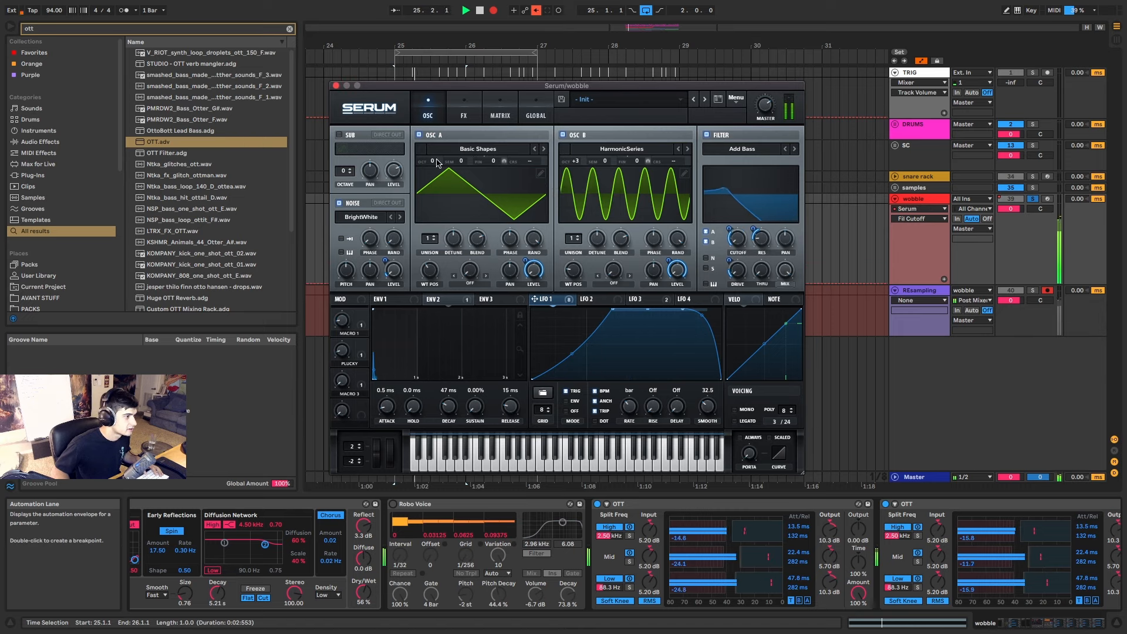
drag(437, 162, 445, 149)
drag(684, 314, 533, 311)
drag(673, 351, 659, 377)
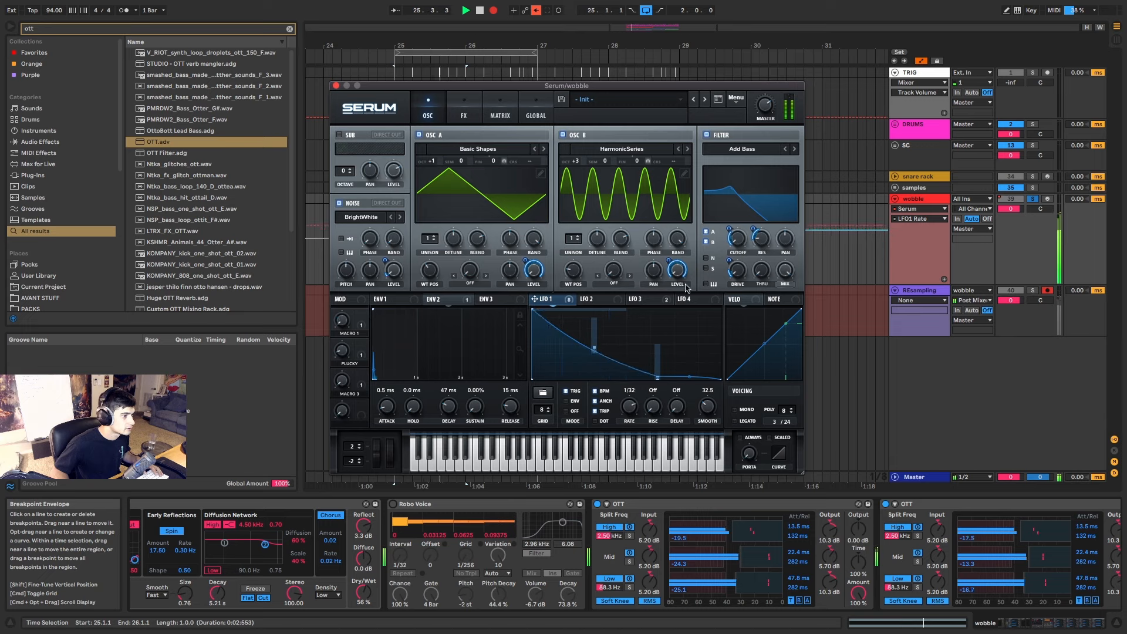
Set Serum's oscillator B to +1 octave and switch that oscillator off.
drag(568, 163, 576, 193)
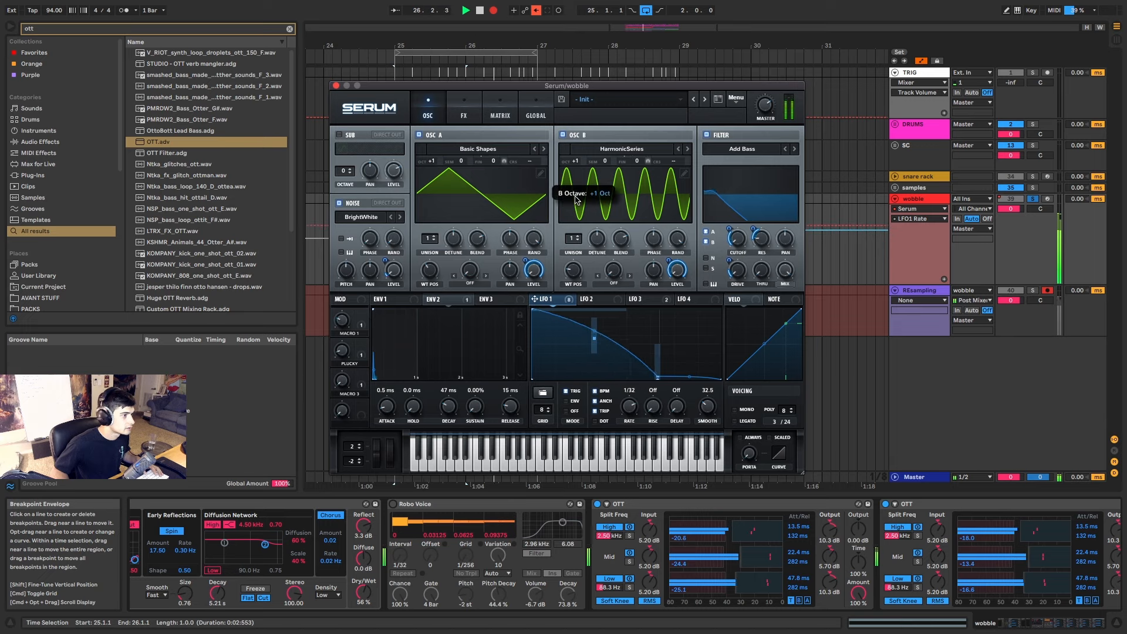
click(562, 135)
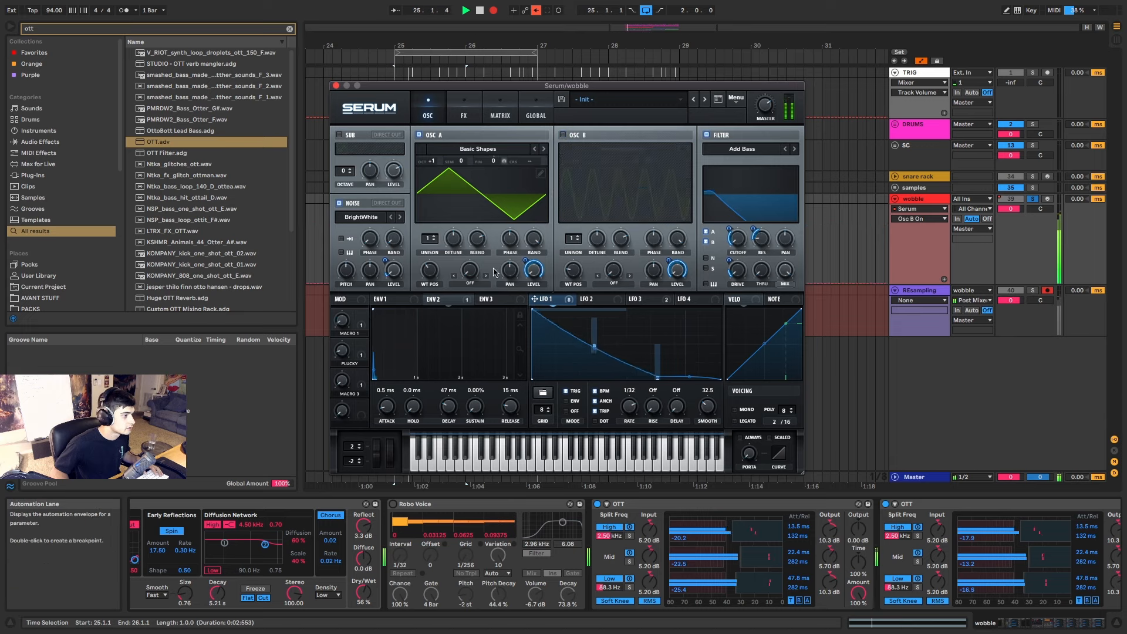
Delete one of the two OTT devices on the wobble track and set LFO 1's rate to 1/8 in Serum.
click(790, 506)
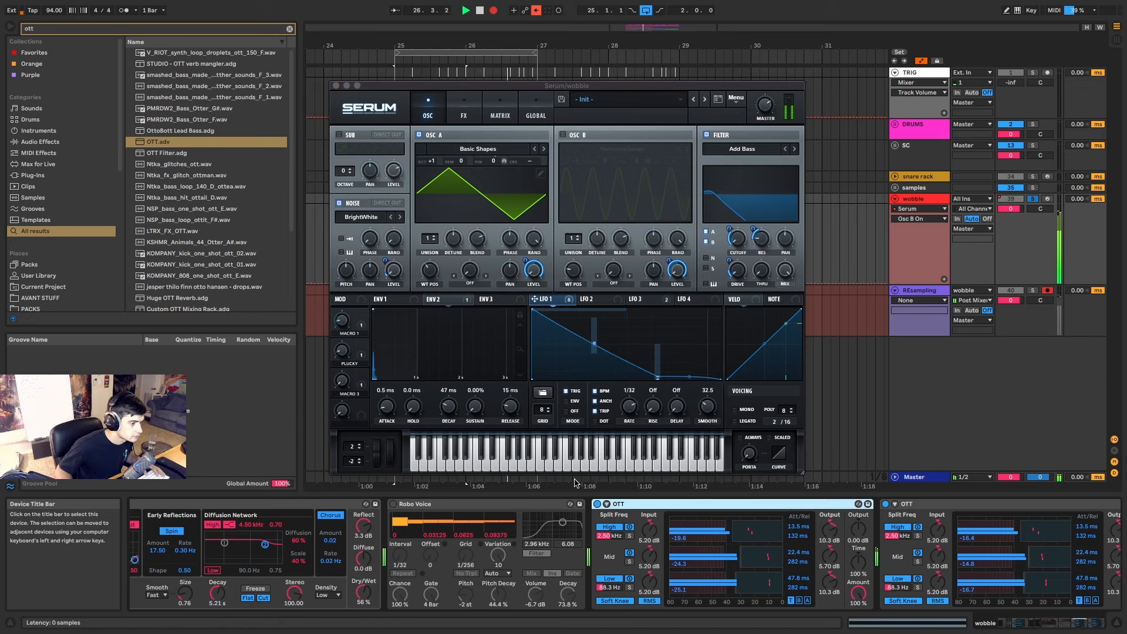
key(Delete)
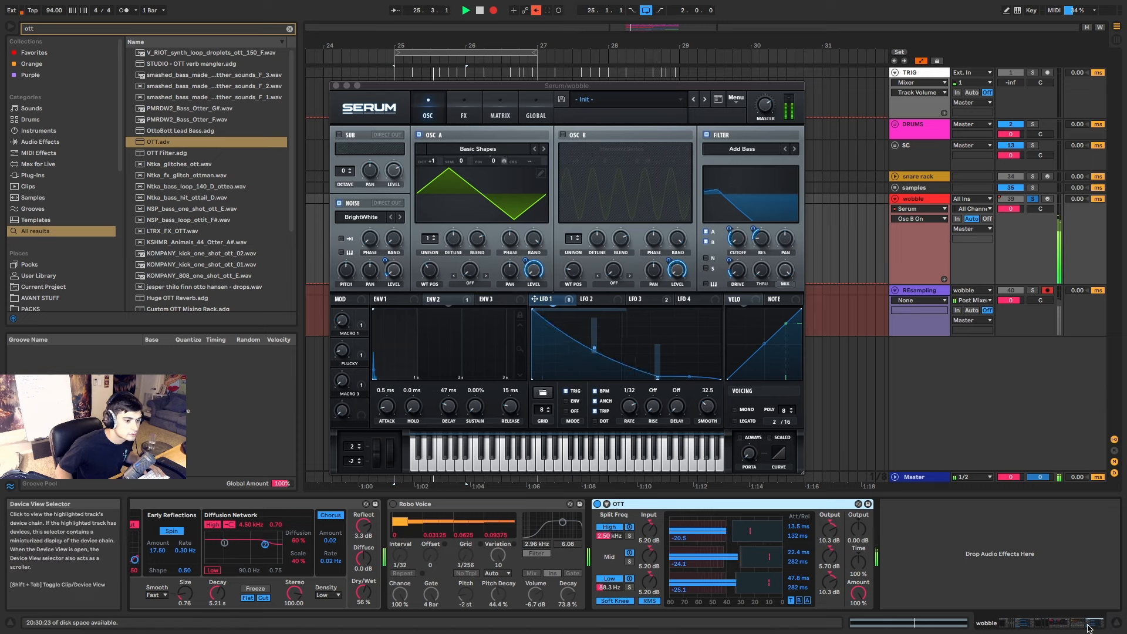
drag(1096, 623, 1015, 623)
drag(626, 399, 632, 419)
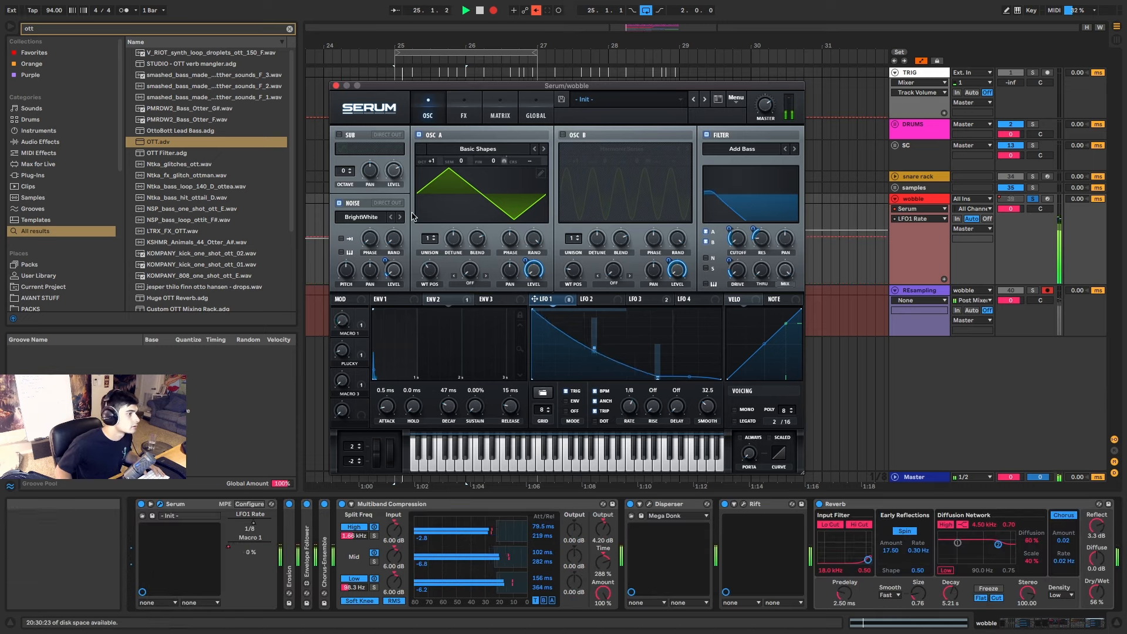
Change oscillator A's wavetable position and load the harmor phakephlange 2 wavetable into it.
drag(432, 271, 430, 286)
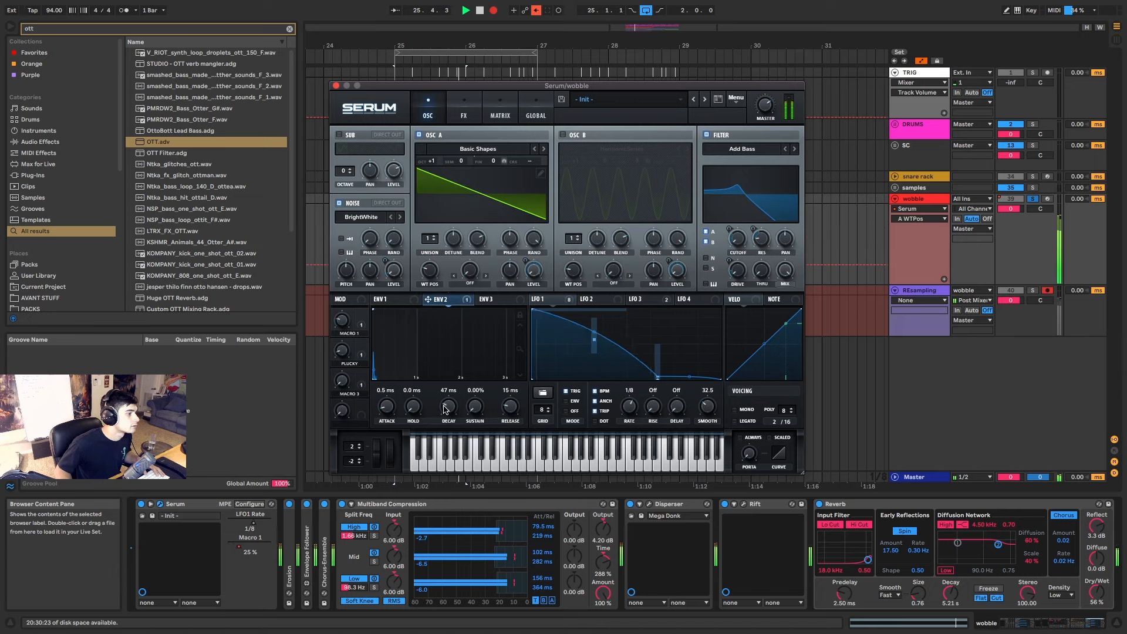
click(400, 300)
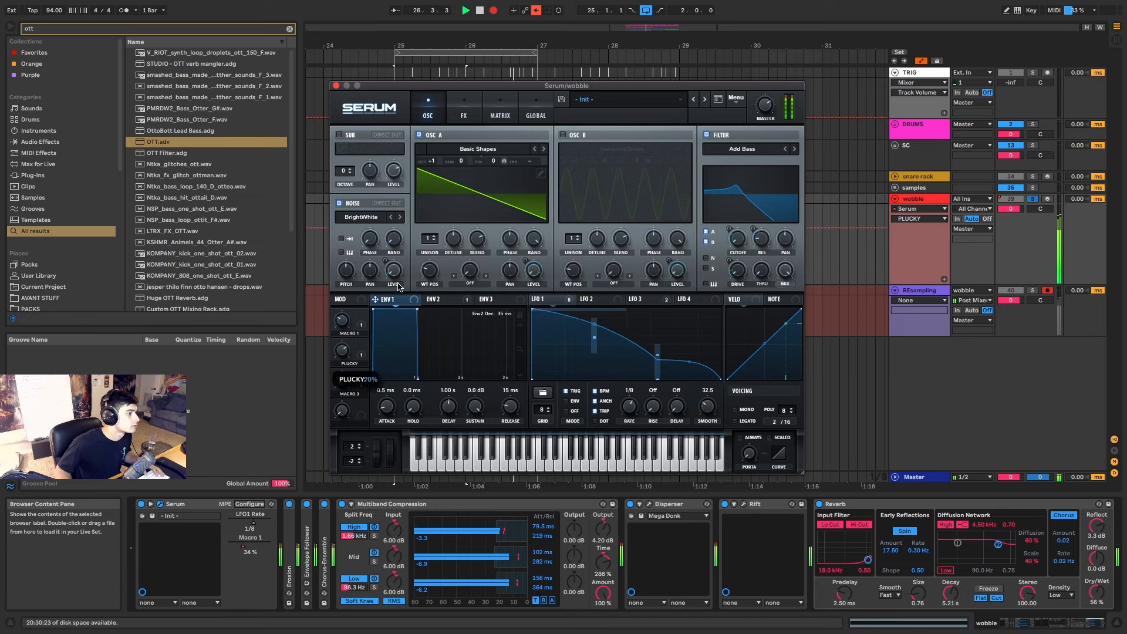
click(488, 148)
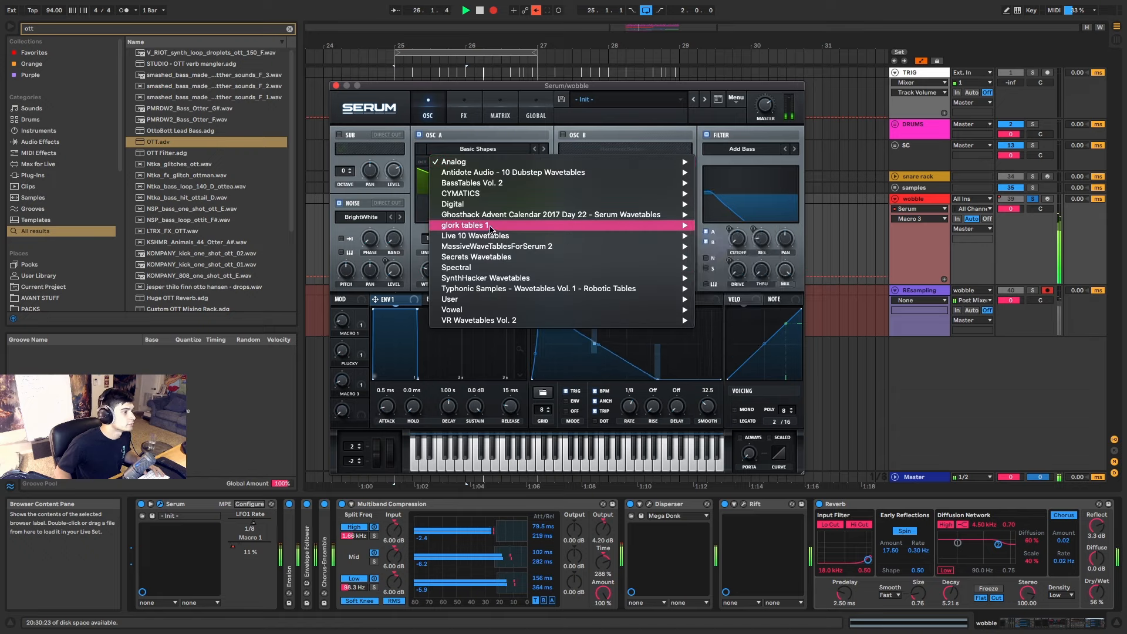
mouse_move(491, 229)
mouse_move(758, 231)
click(852, 242)
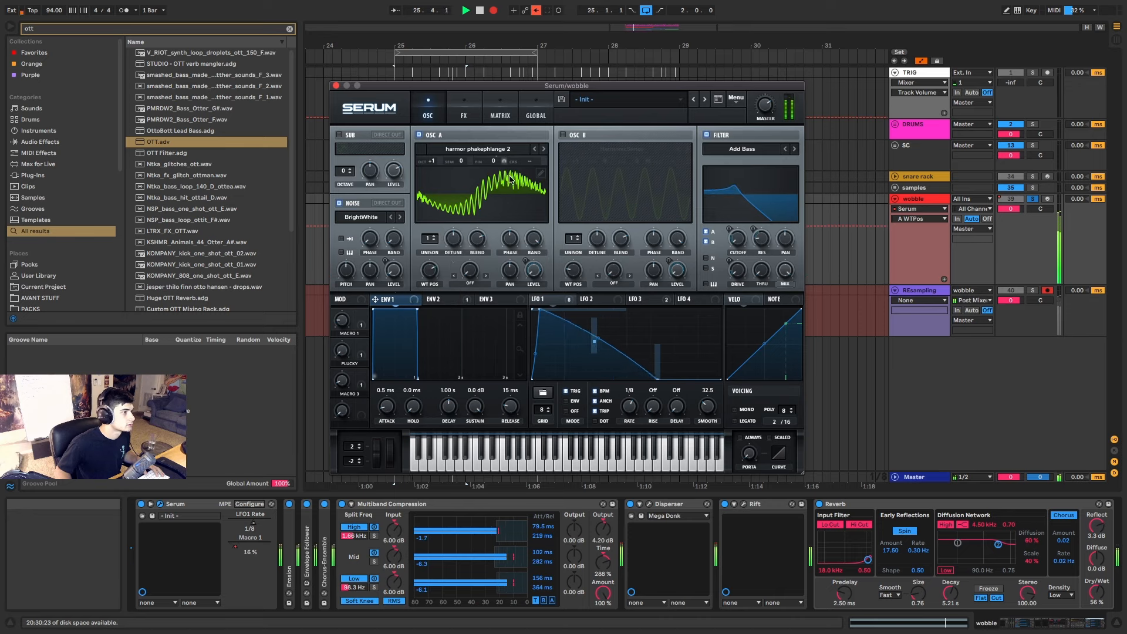
Check Serum's effects, delete the Reverb device from the wobble track, and close the Serum window.
click(457, 100)
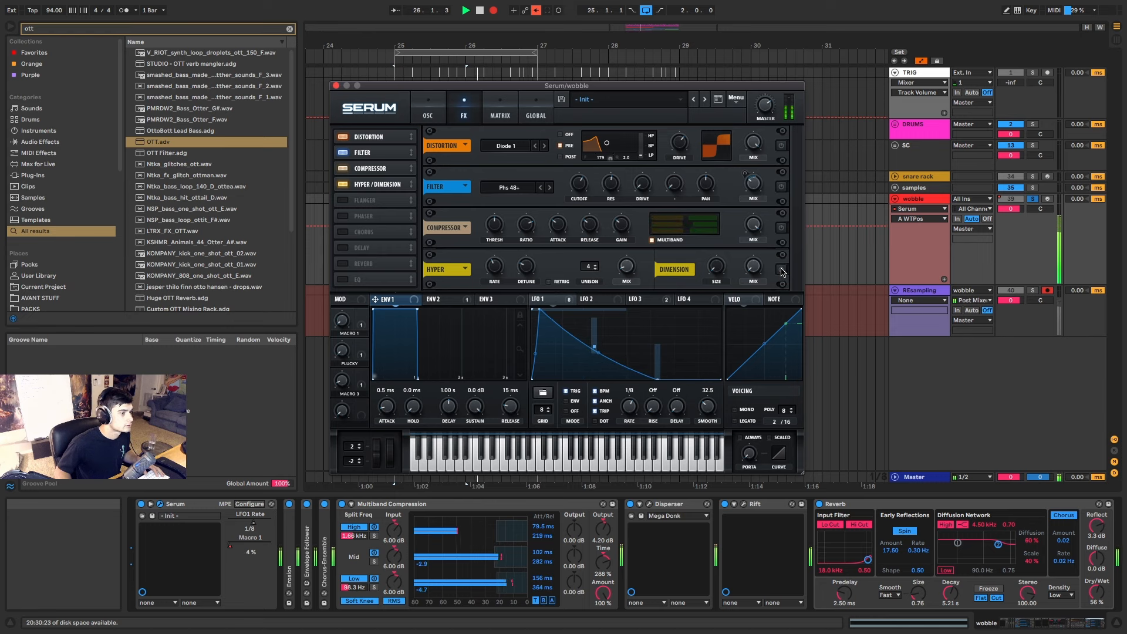
click(428, 109)
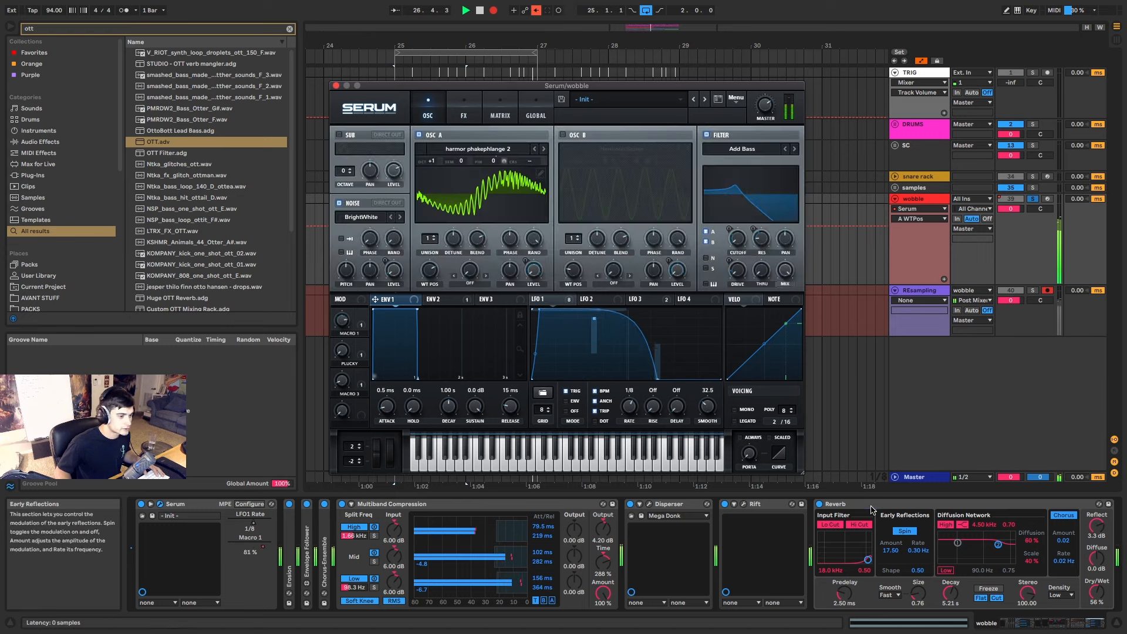
click(871, 506)
key(Delete)
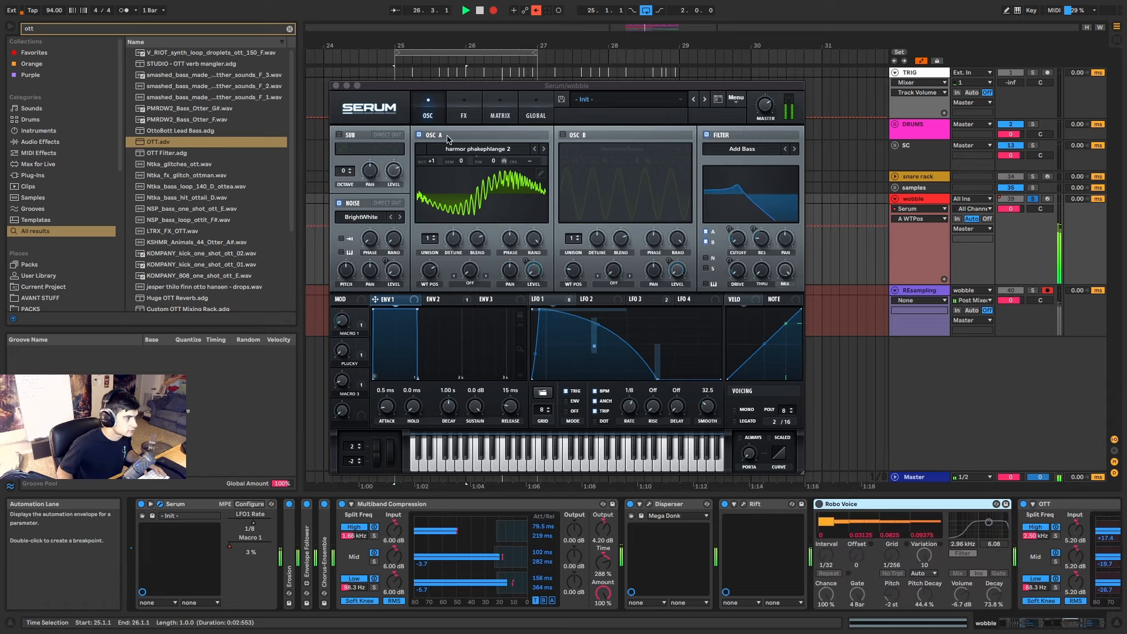
click(337, 86)
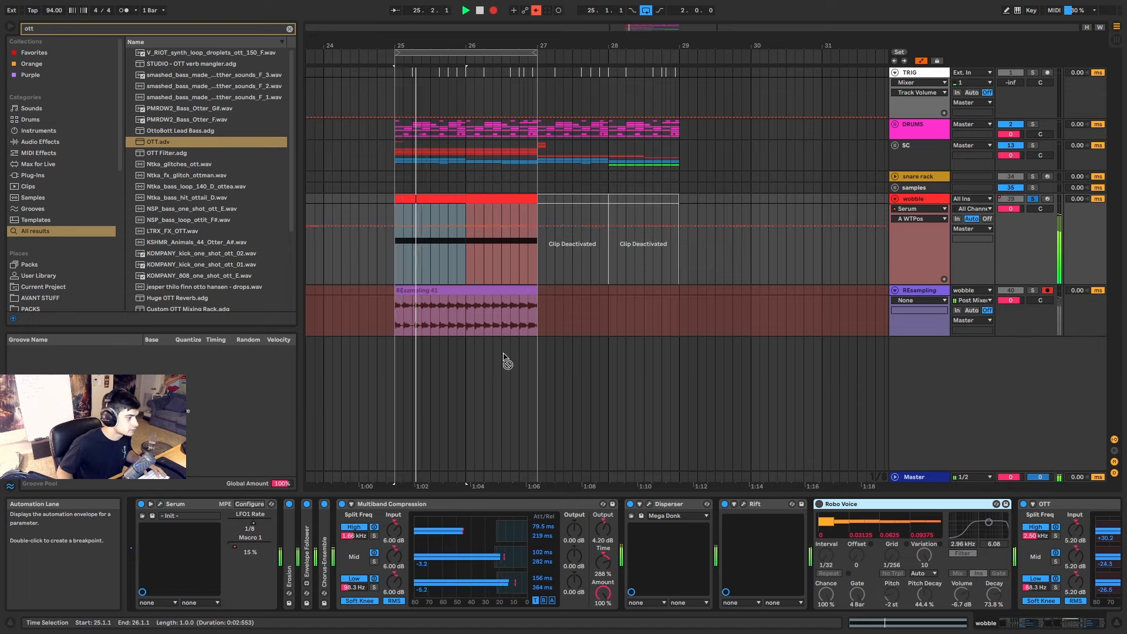
Reopen Rift on the wobble track, randomize its preset again, and close the plugin.
click(744, 505)
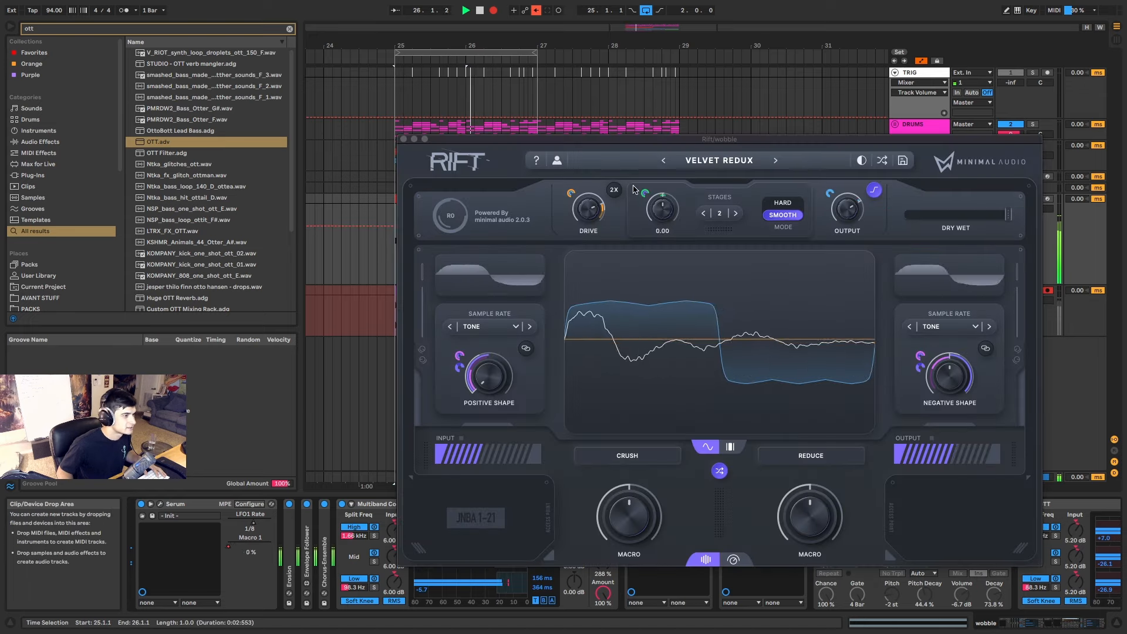
click(886, 161)
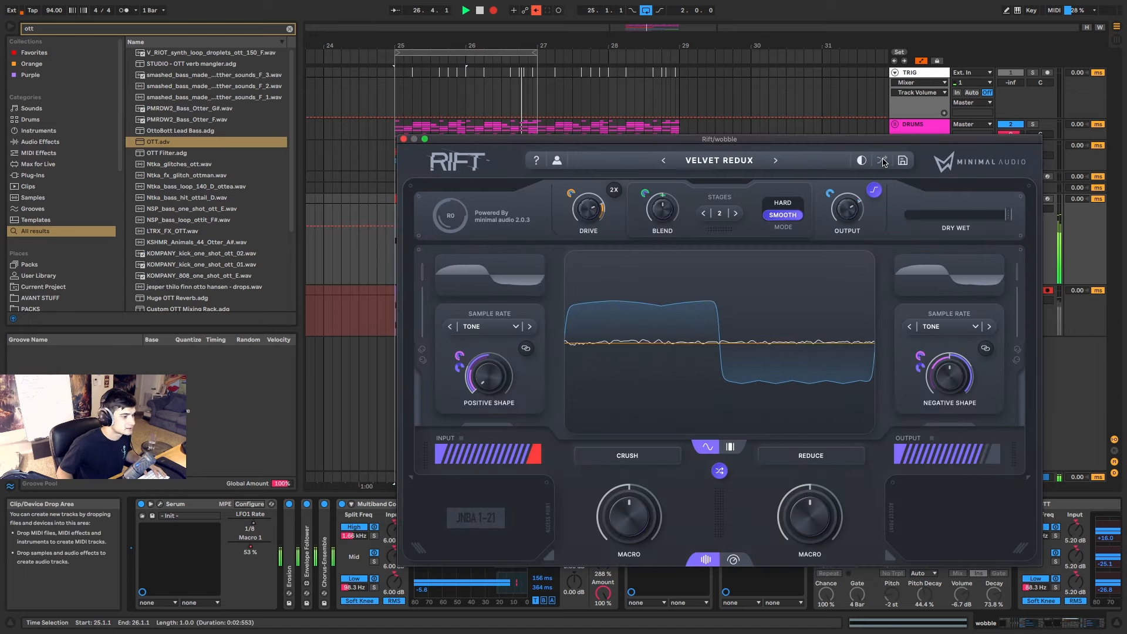
click(884, 161)
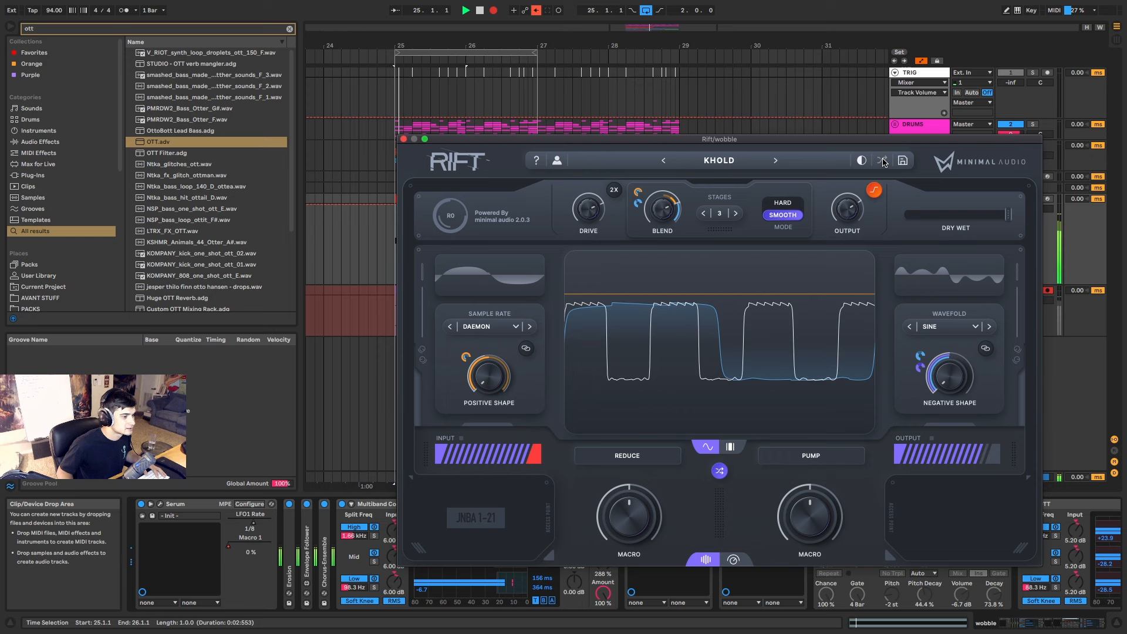
click(403, 139)
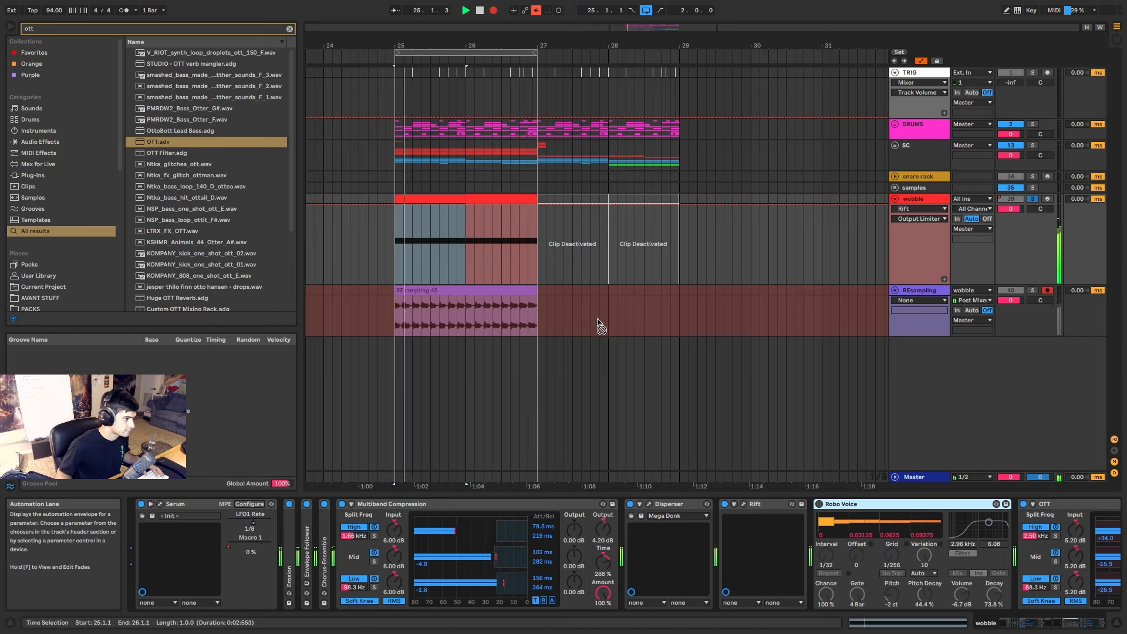
Stop the resampling and place a REsampling clip on a new audio track below, around bar 20.
key(space)
click(411, 291)
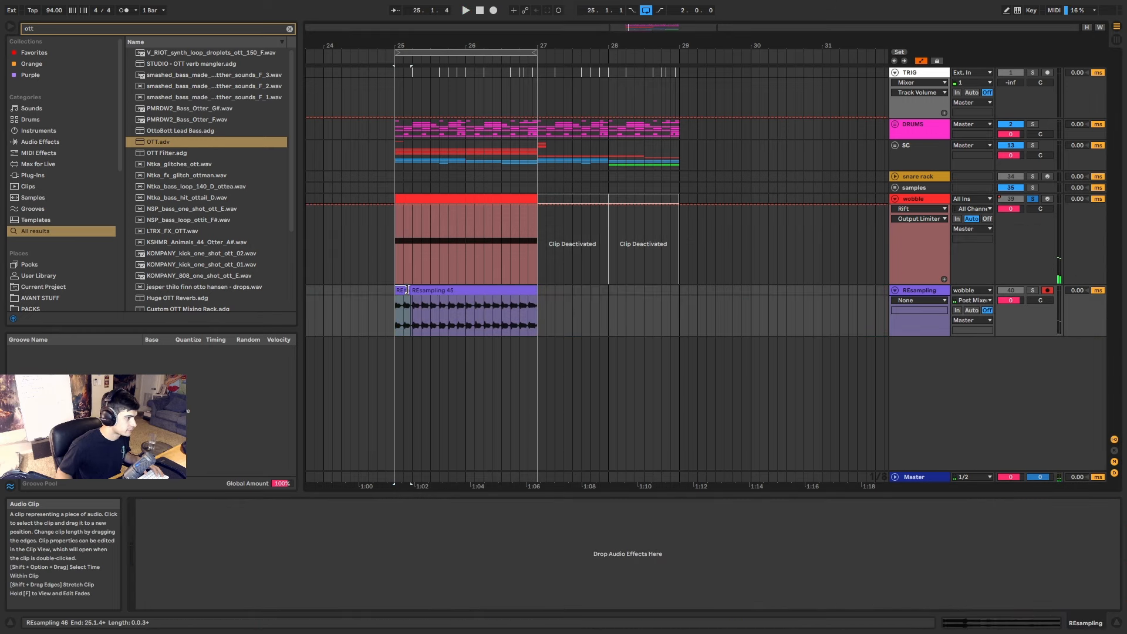
drag(415, 291, 326, 392)
scroll(415, 292, down, 5)
scroll(411, 335, down, 3)
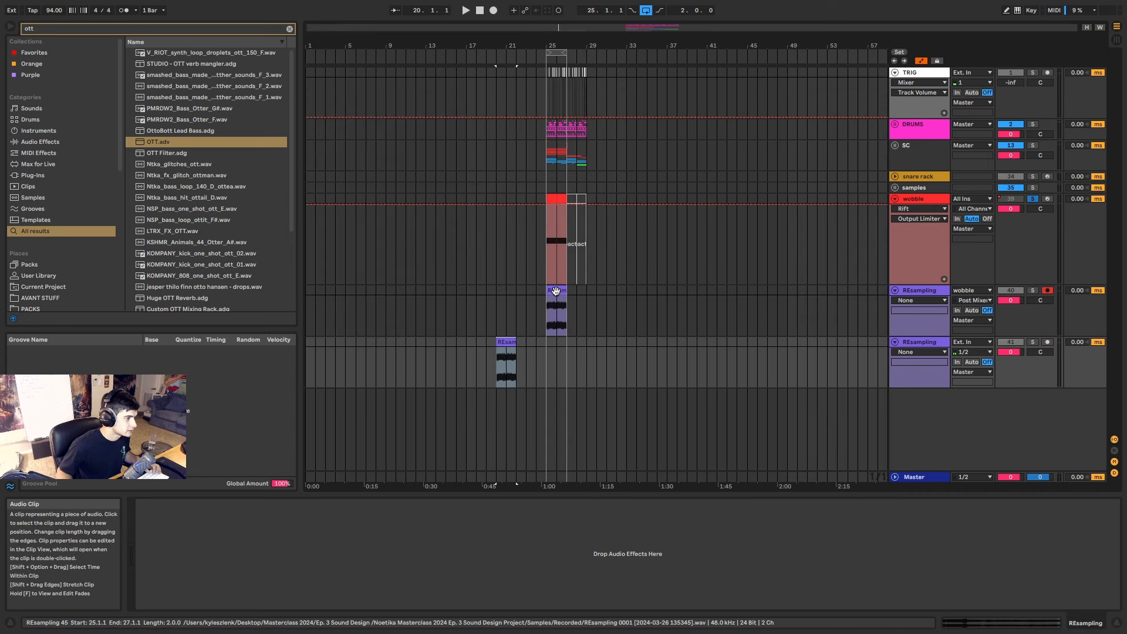
Extend the REsampling 45 clip to expose the full recorded take and position its start at bar 14.
drag(548, 290, 306, 292)
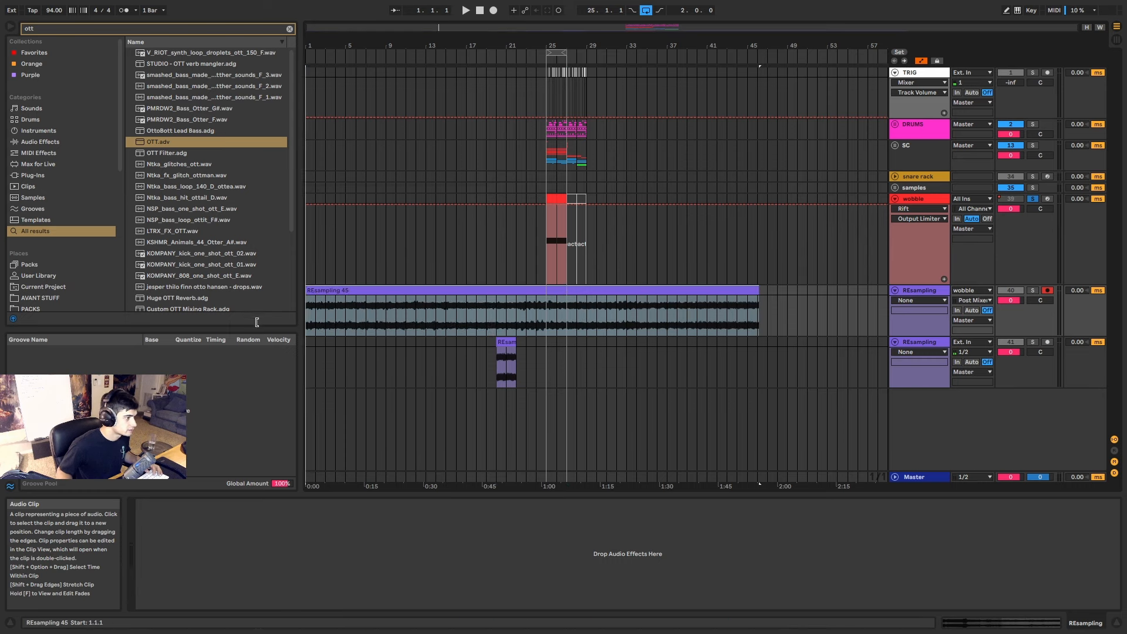
drag(378, 290, 507, 300)
drag(437, 290, 259, 312)
scroll(371, 289, down, 3)
drag(371, 290, 455, 290)
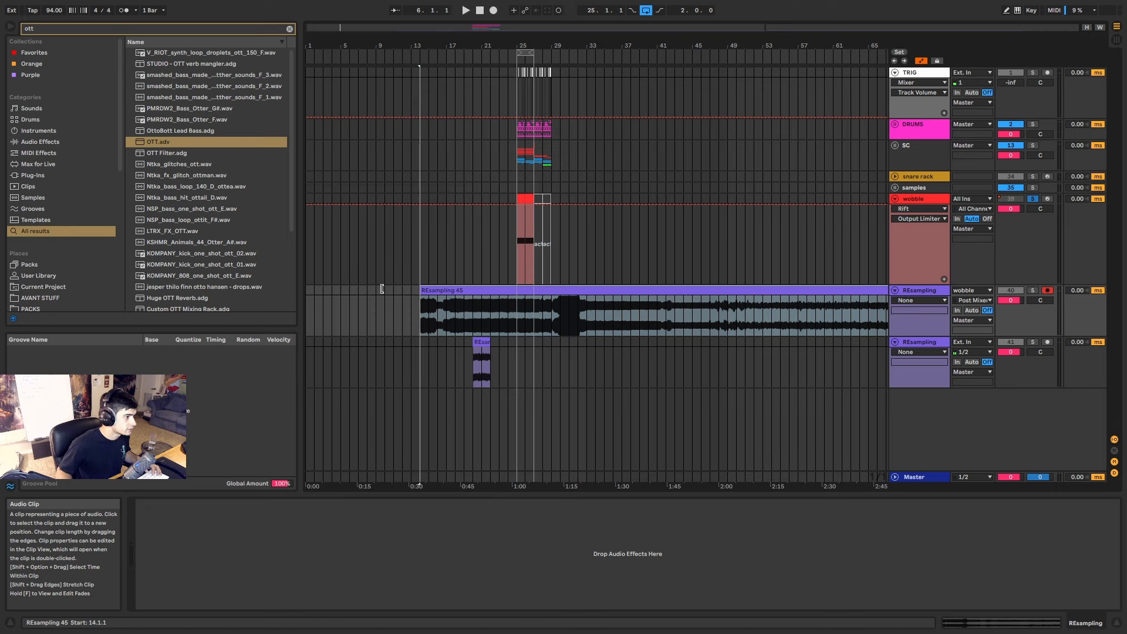
Unfold the SC group and look through its bass, wobble and fx clips and the resampling tracks below.
click(895, 146)
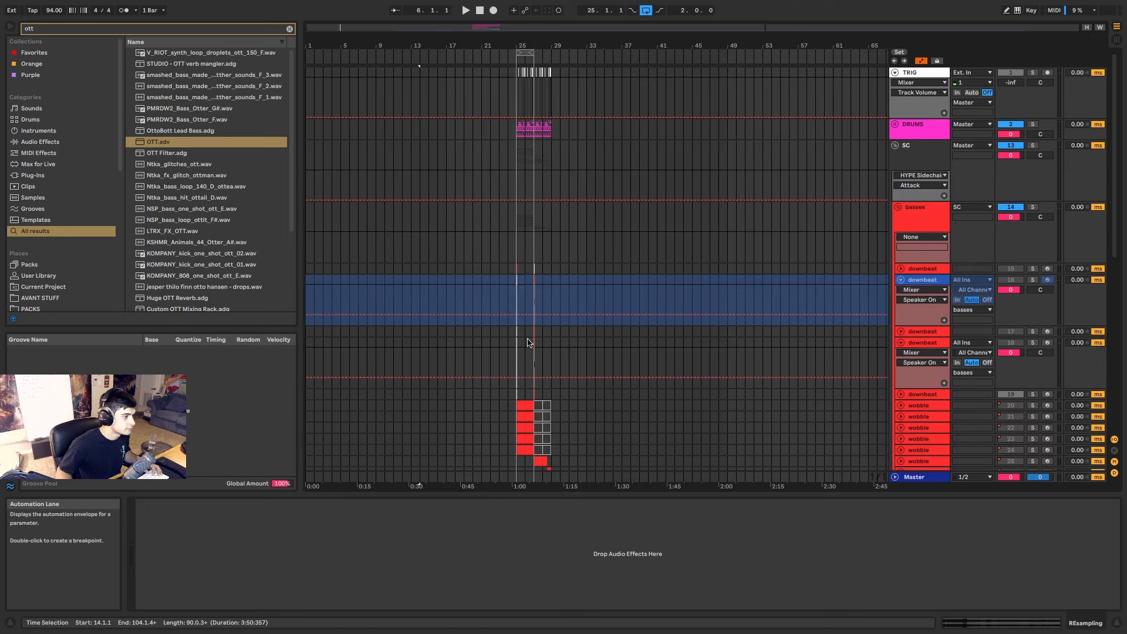
scroll(529, 343, up, 3)
scroll(528, 345, down, 6)
scroll(543, 350, up, 5)
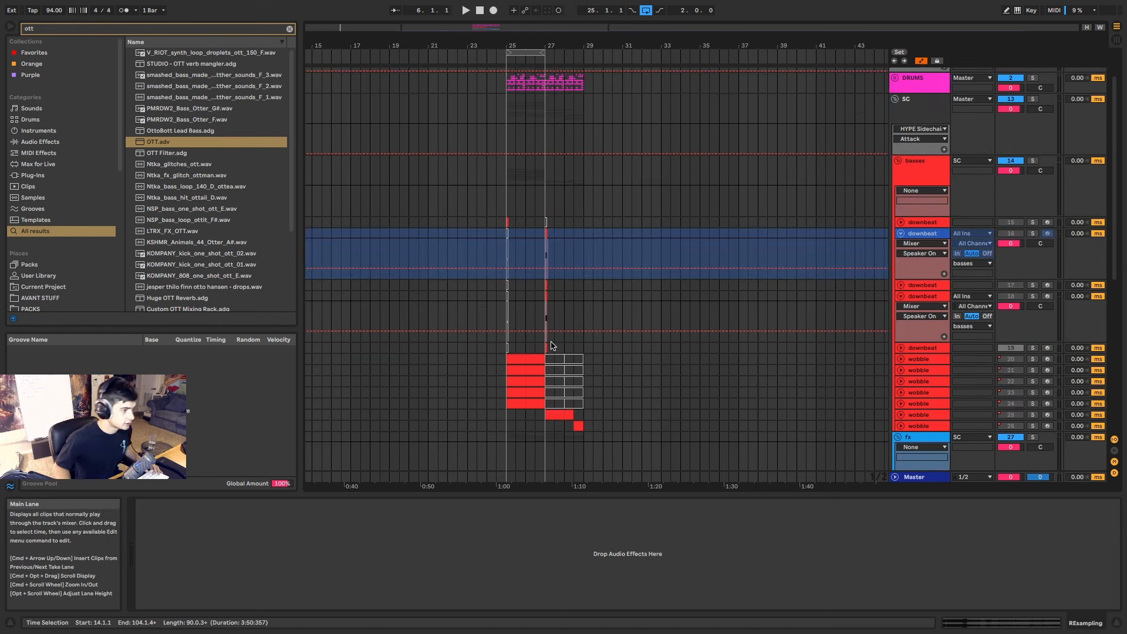
scroll(553, 345, down, 5)
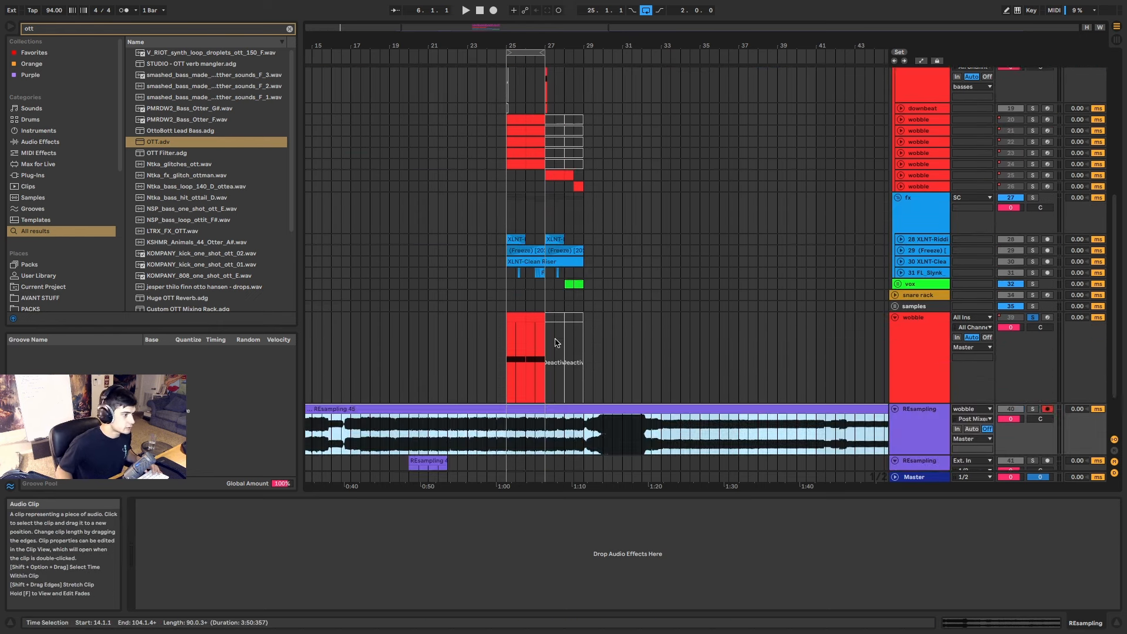
scroll(555, 352, up, 5)
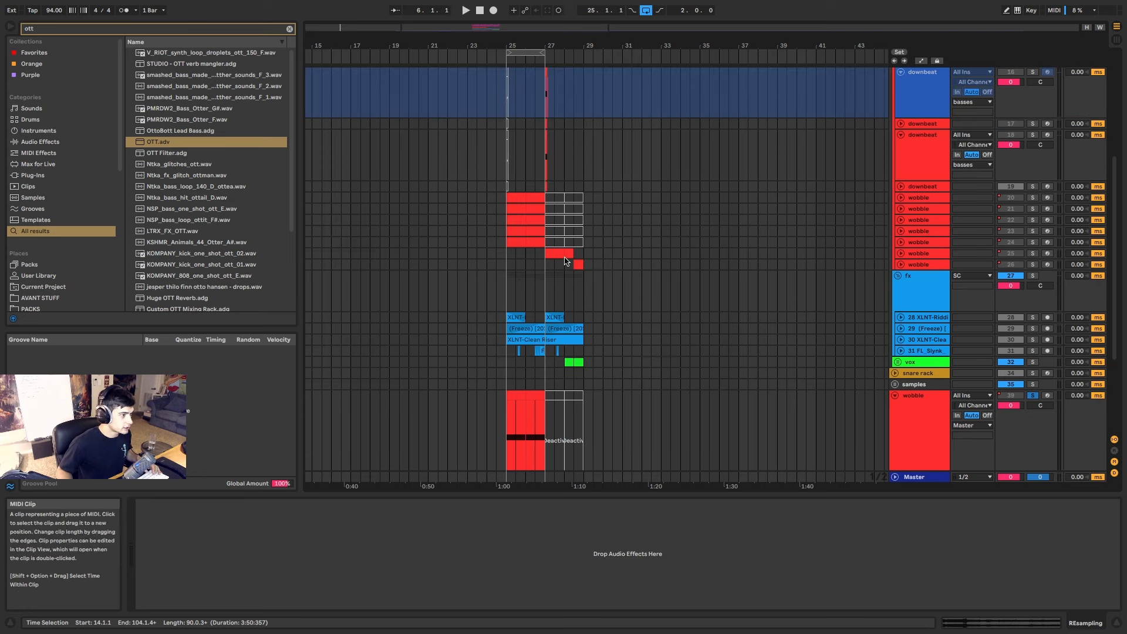
scroll(552, 376, down, 1)
scroll(552, 379, down, 3)
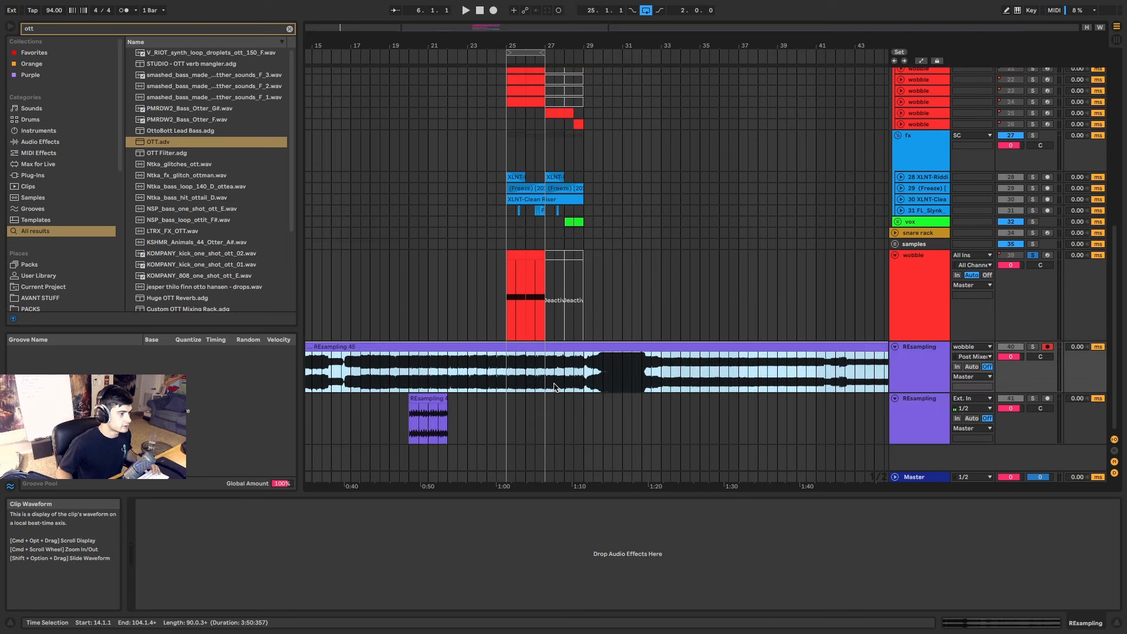